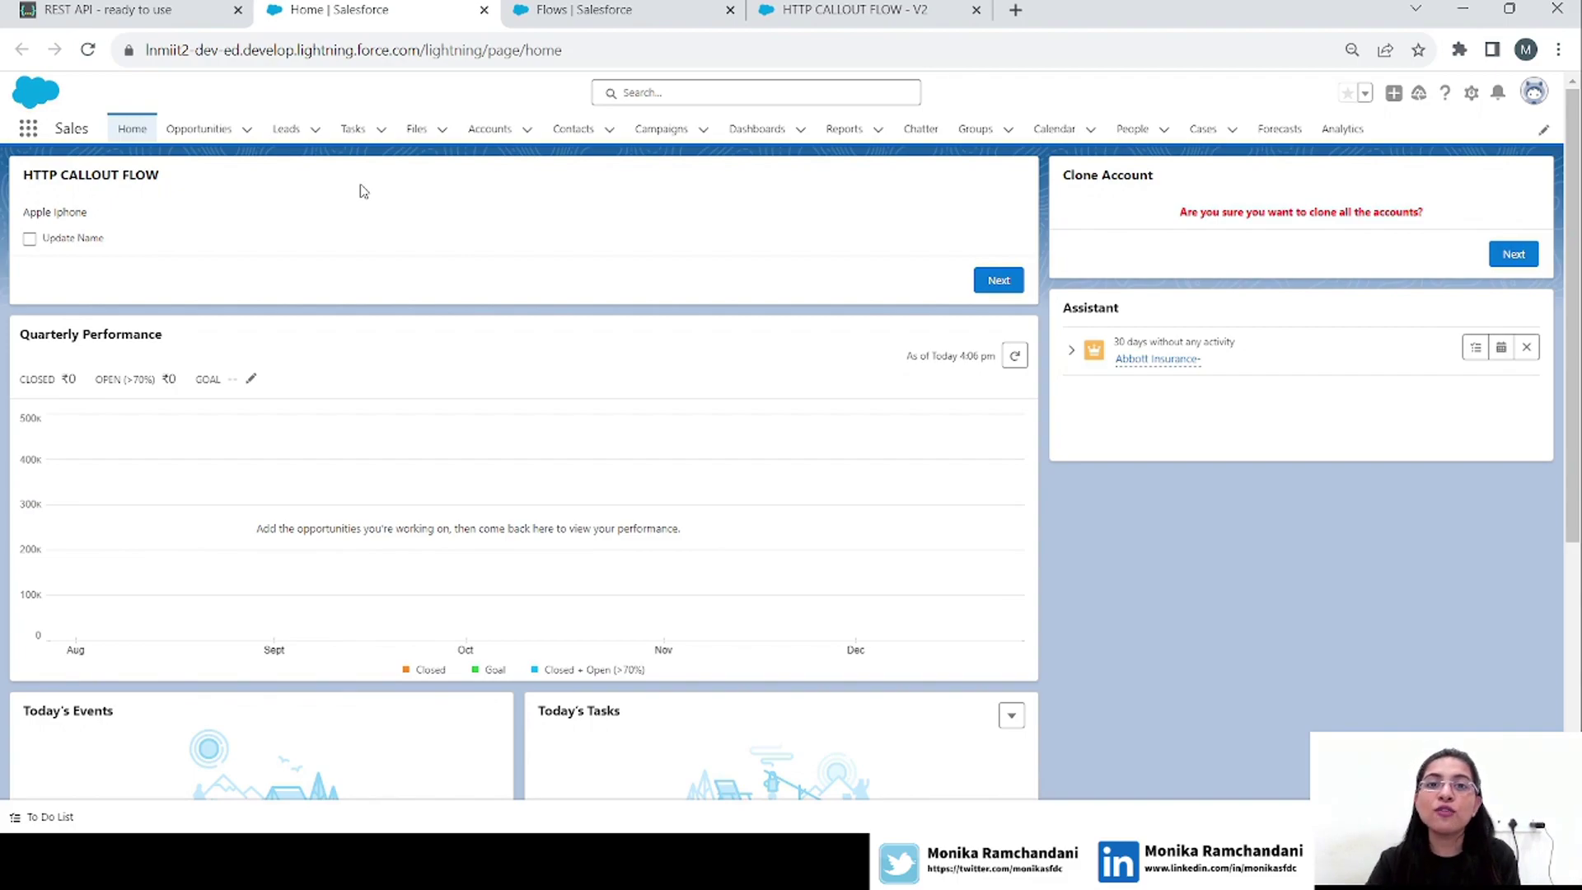
# Check how the Update Name option in the home page's HTTP CALLOUT FLOW reveals the New Name field, leaving the option unselected.
pyautogui.moveTo(93, 216); pyautogui.dragTo(25, 222)
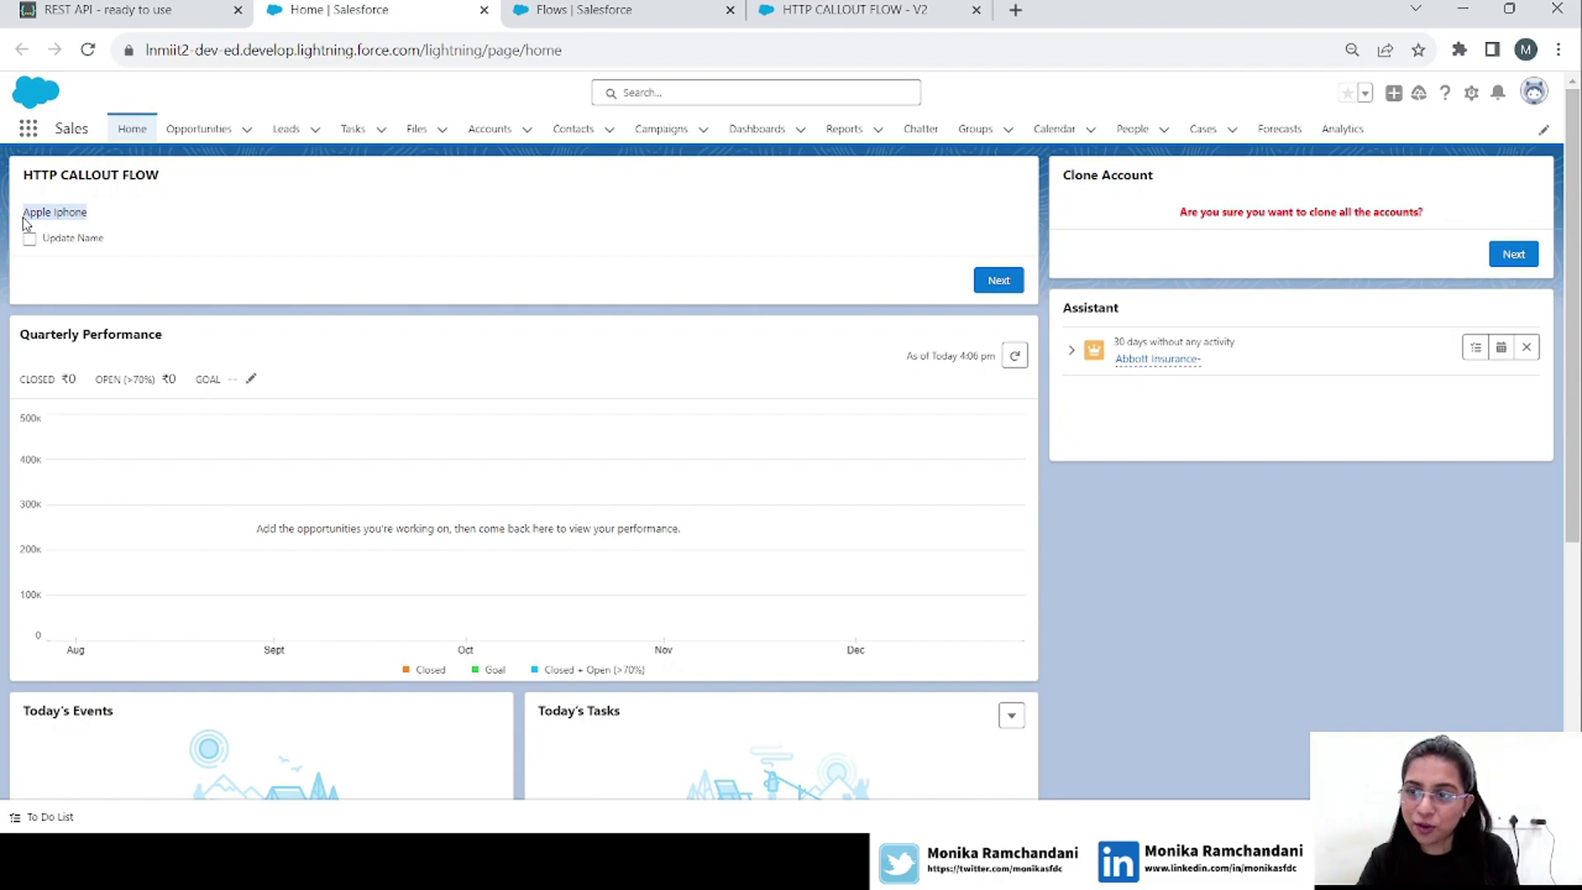
pyautogui.click(78, 209)
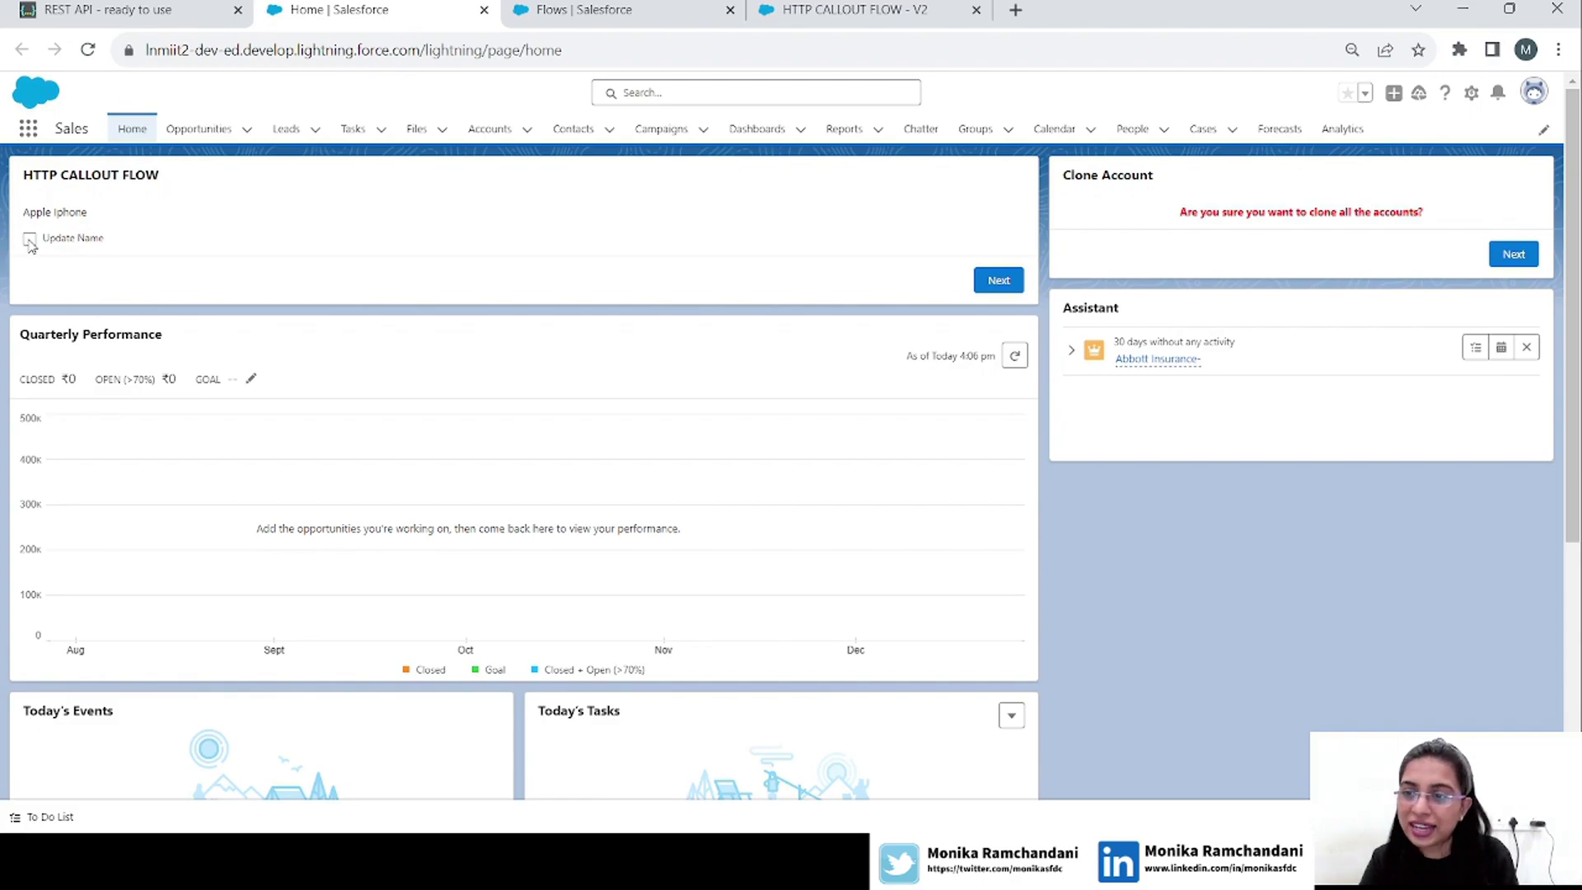
pyautogui.click(29, 240)
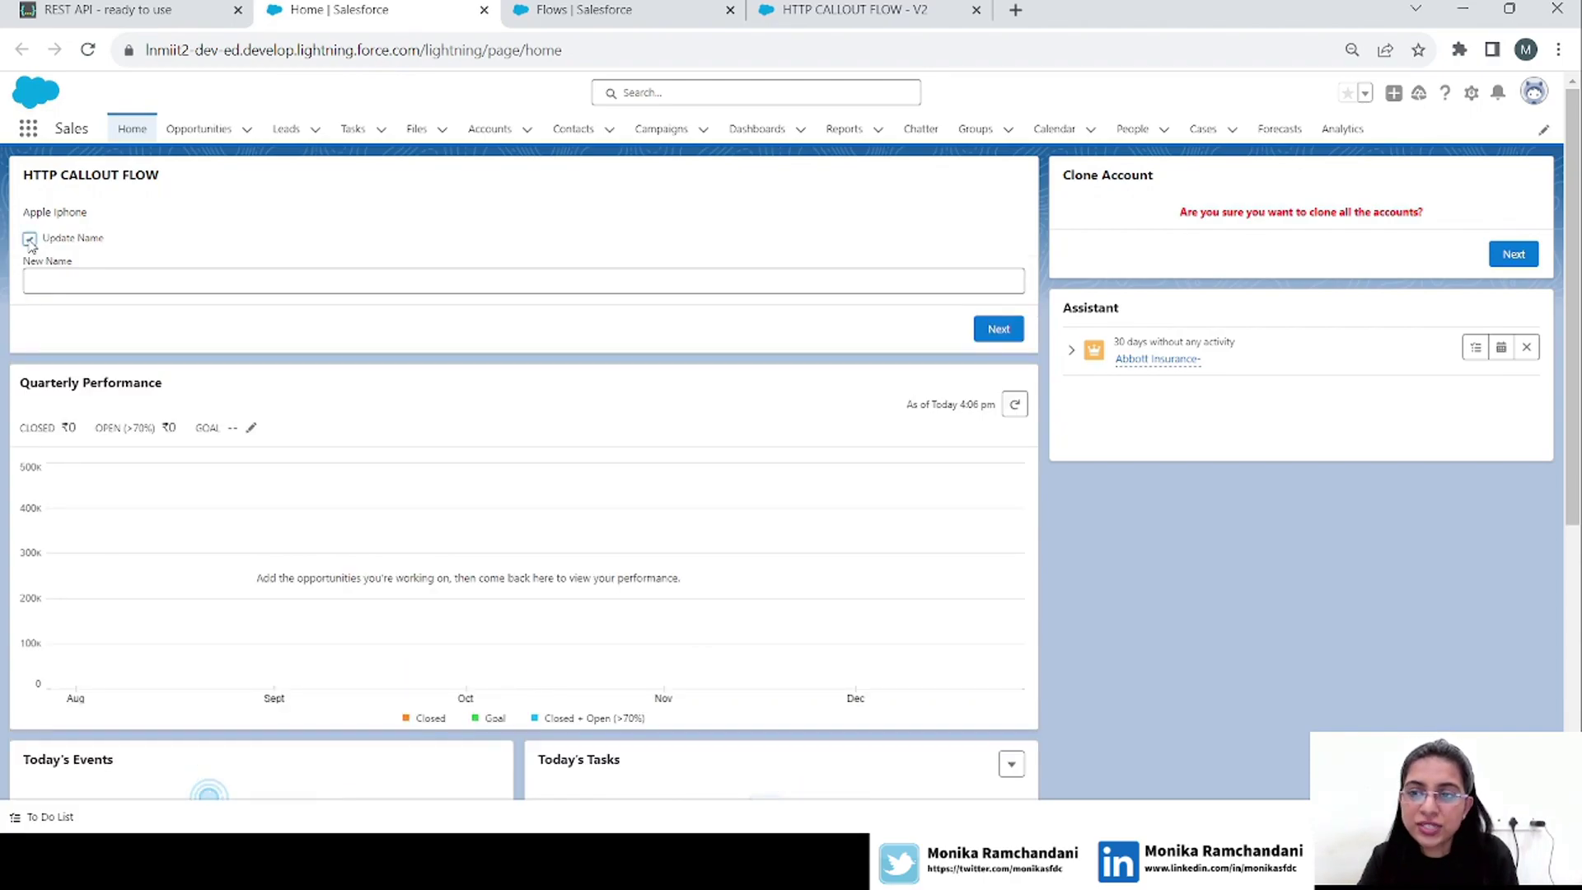
pyautogui.click(66, 281)
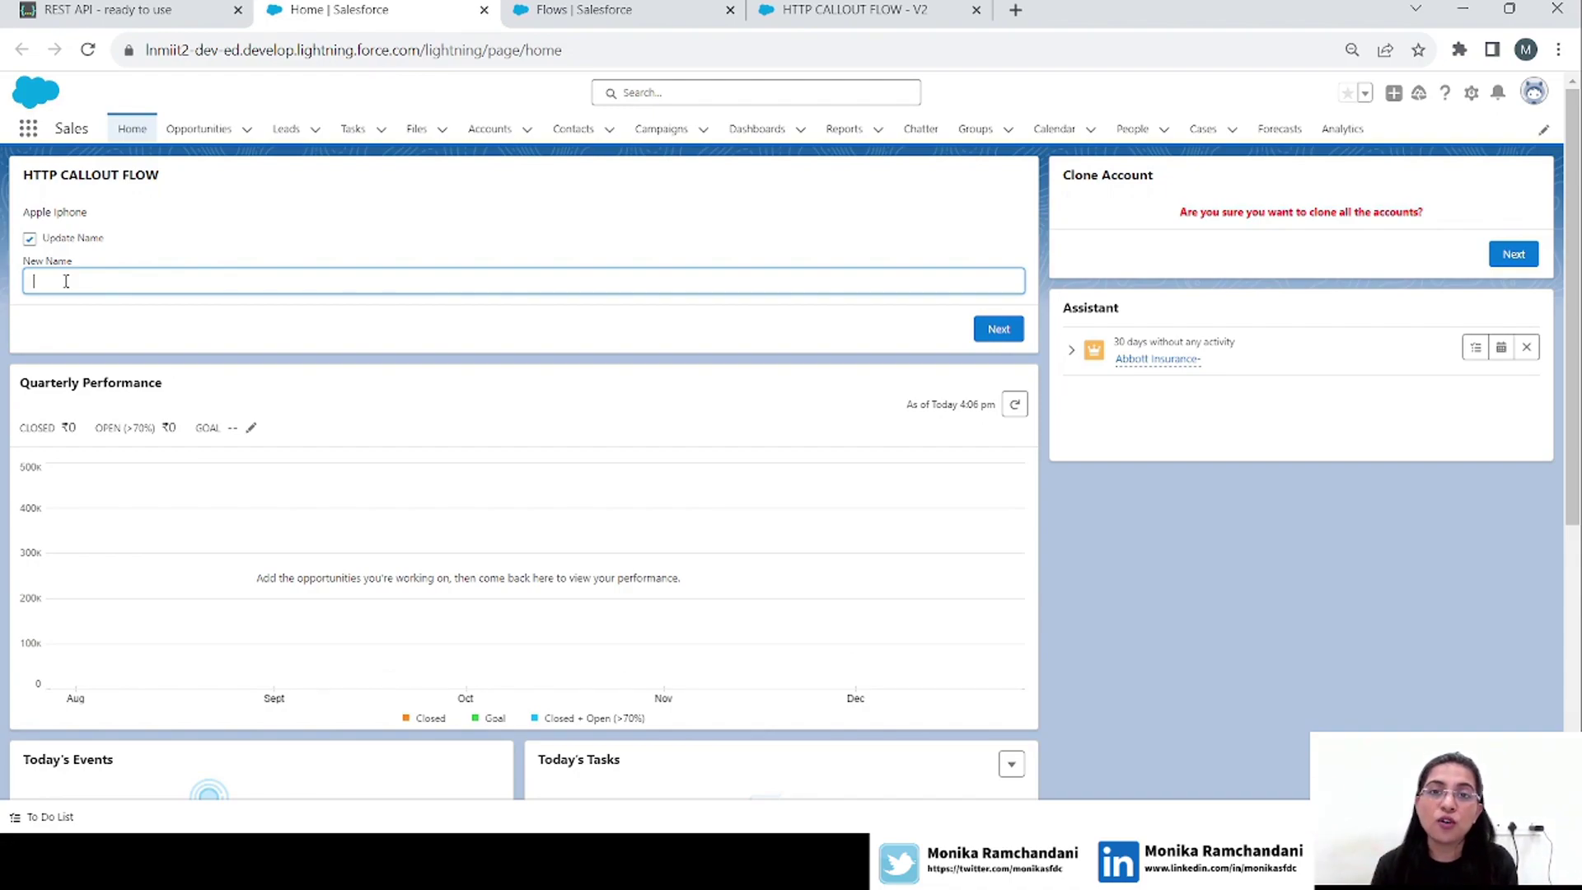
pyautogui.click(30, 241)
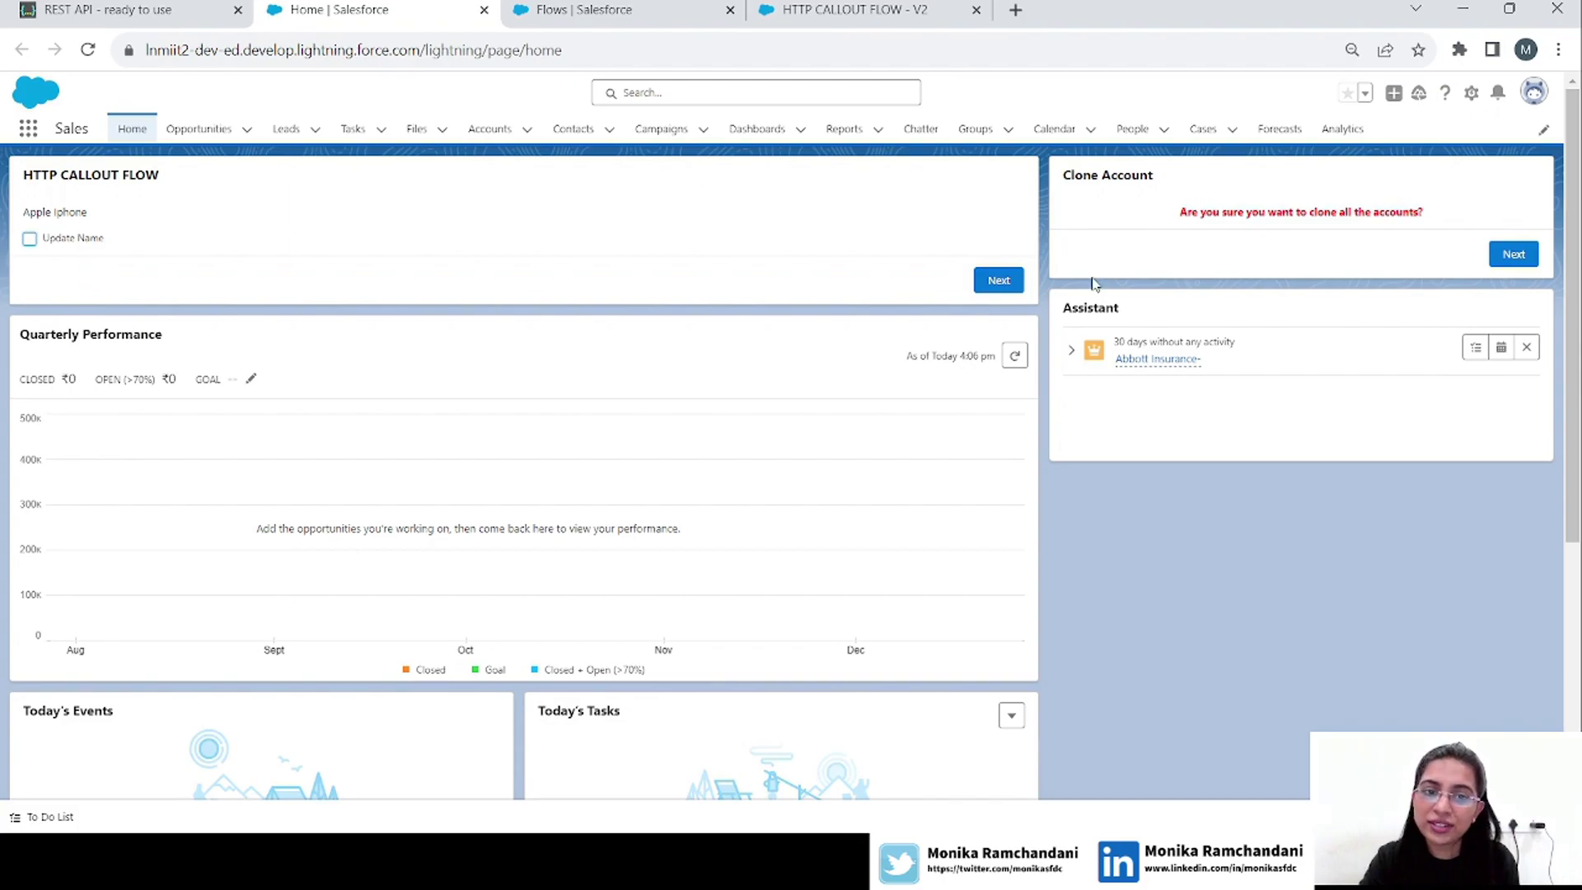
# Run the HTTP CALLOUT FLOW without a name update, accept the object deletion, and examine the resulting message and object id.
pyautogui.click(997, 282)
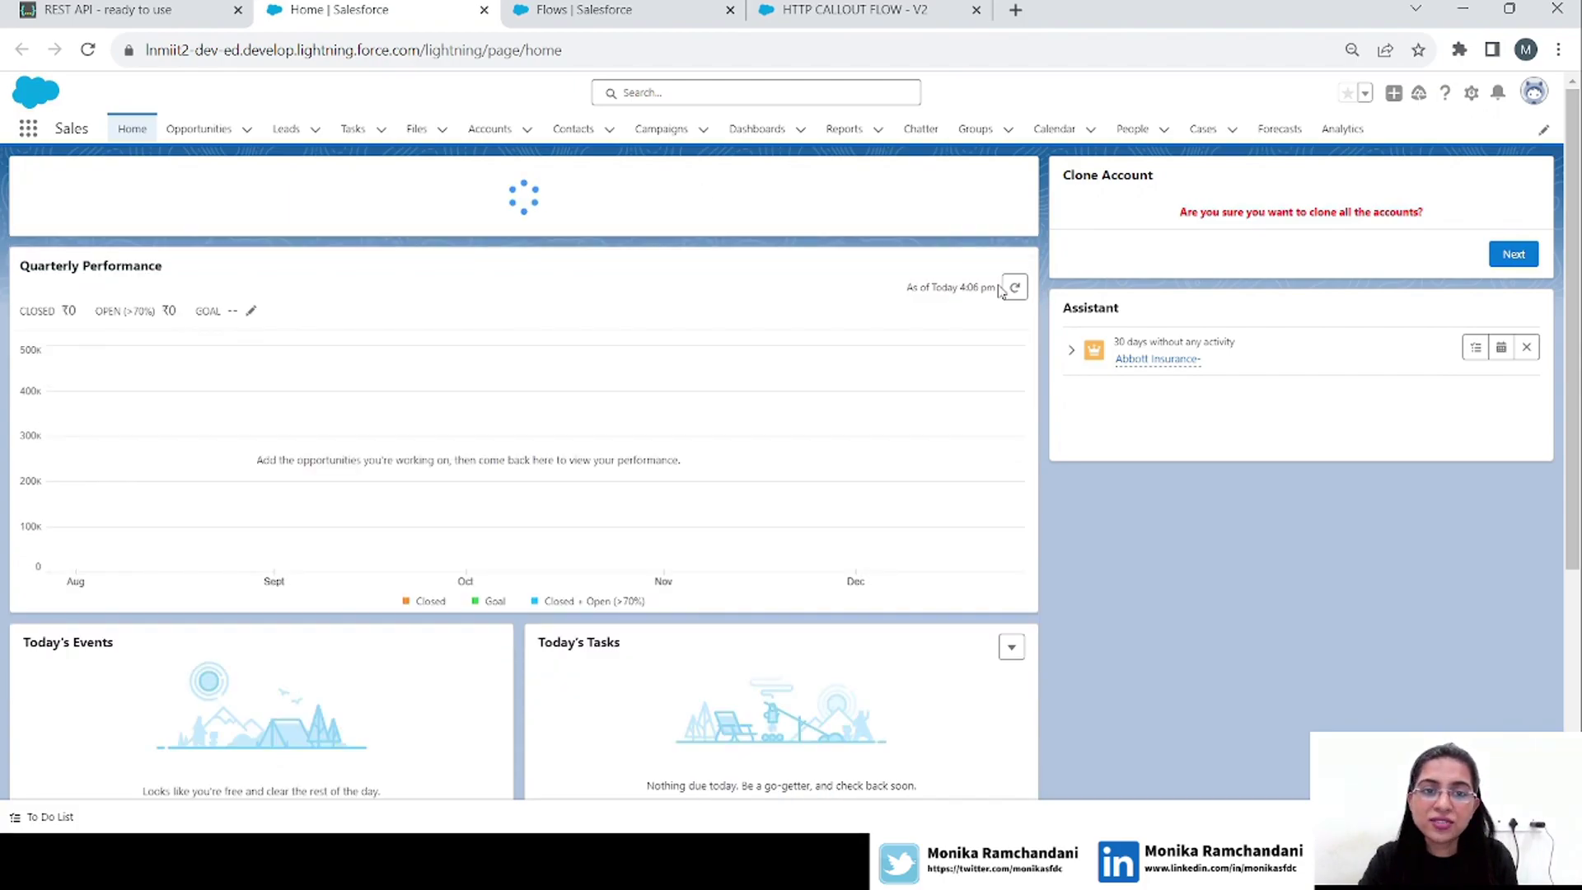
pyautogui.moveTo(387, 218); pyautogui.dragTo(671, 230)
pyautogui.click(671, 230)
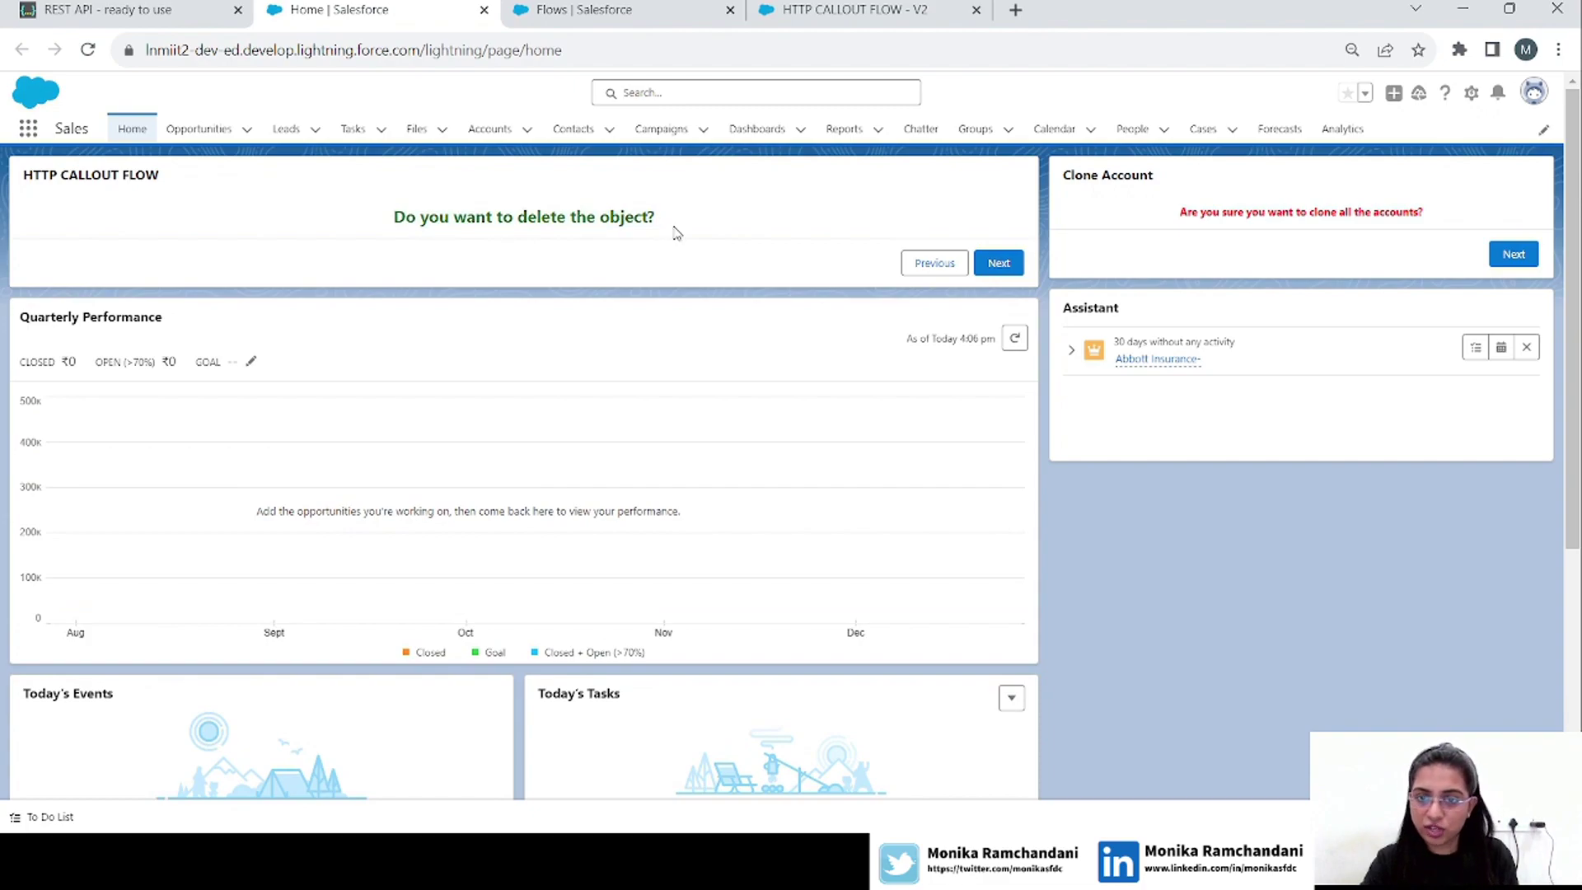
pyautogui.click(999, 263)
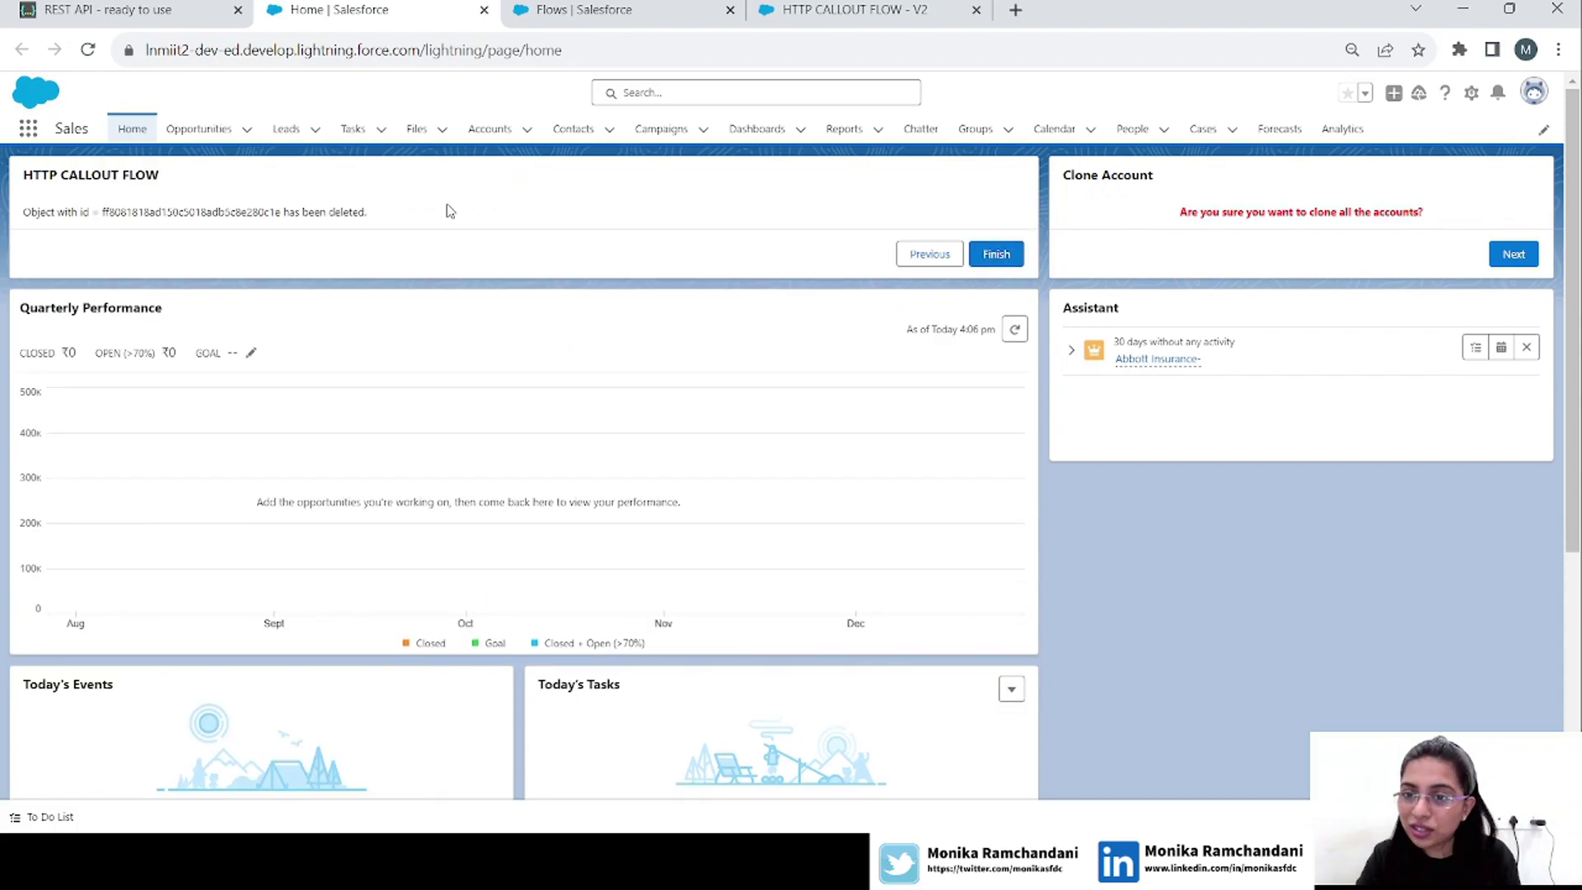
pyautogui.moveTo(410, 225); pyautogui.dragTo(34, 217)
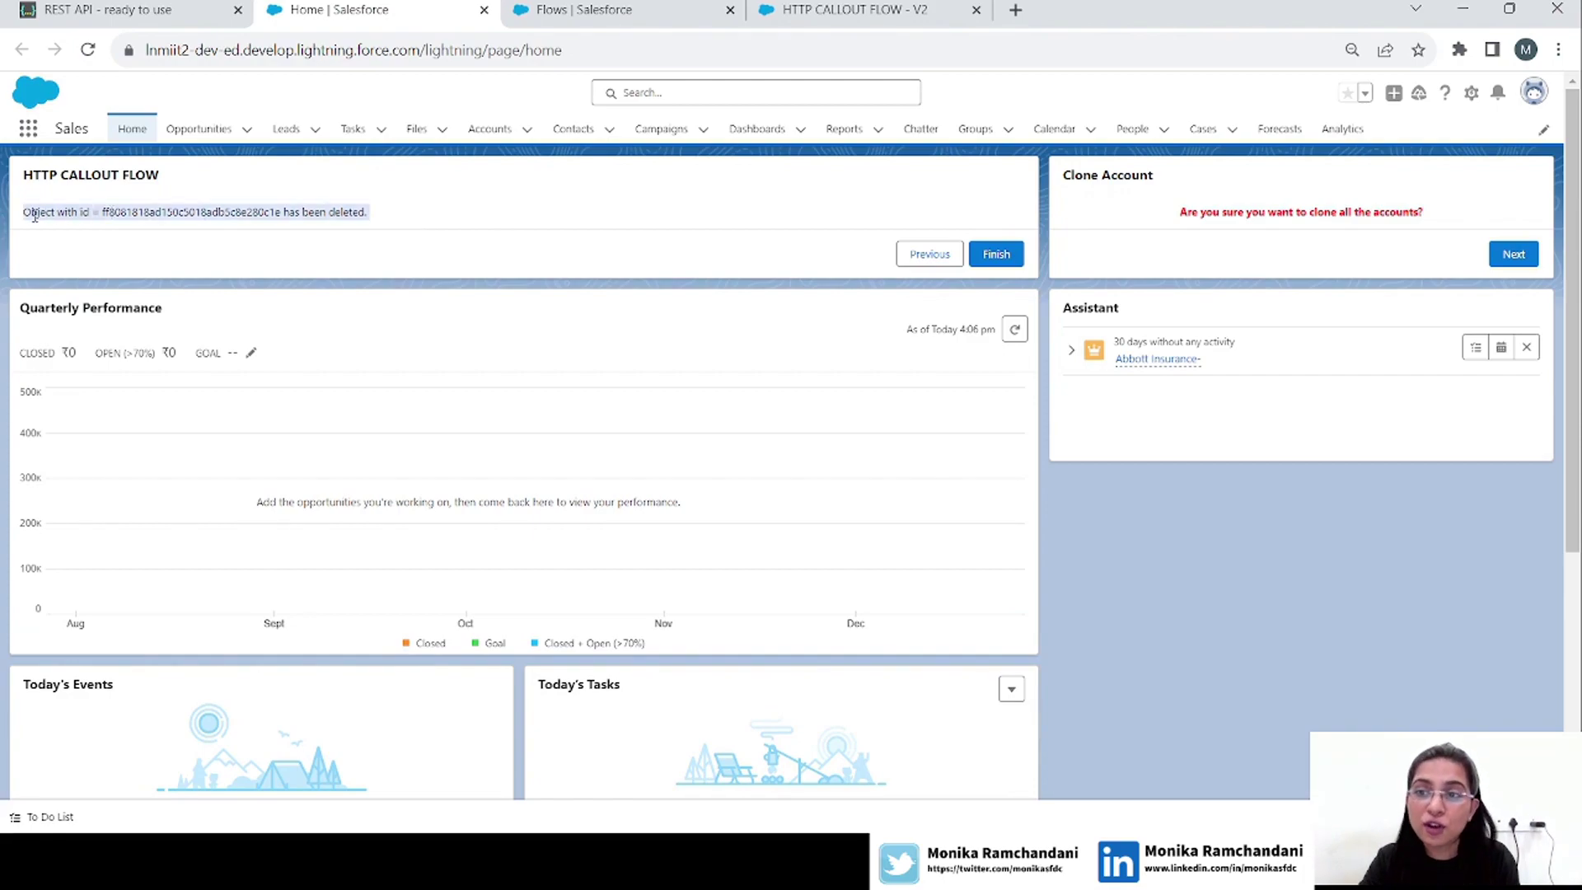
pyautogui.click(35, 216)
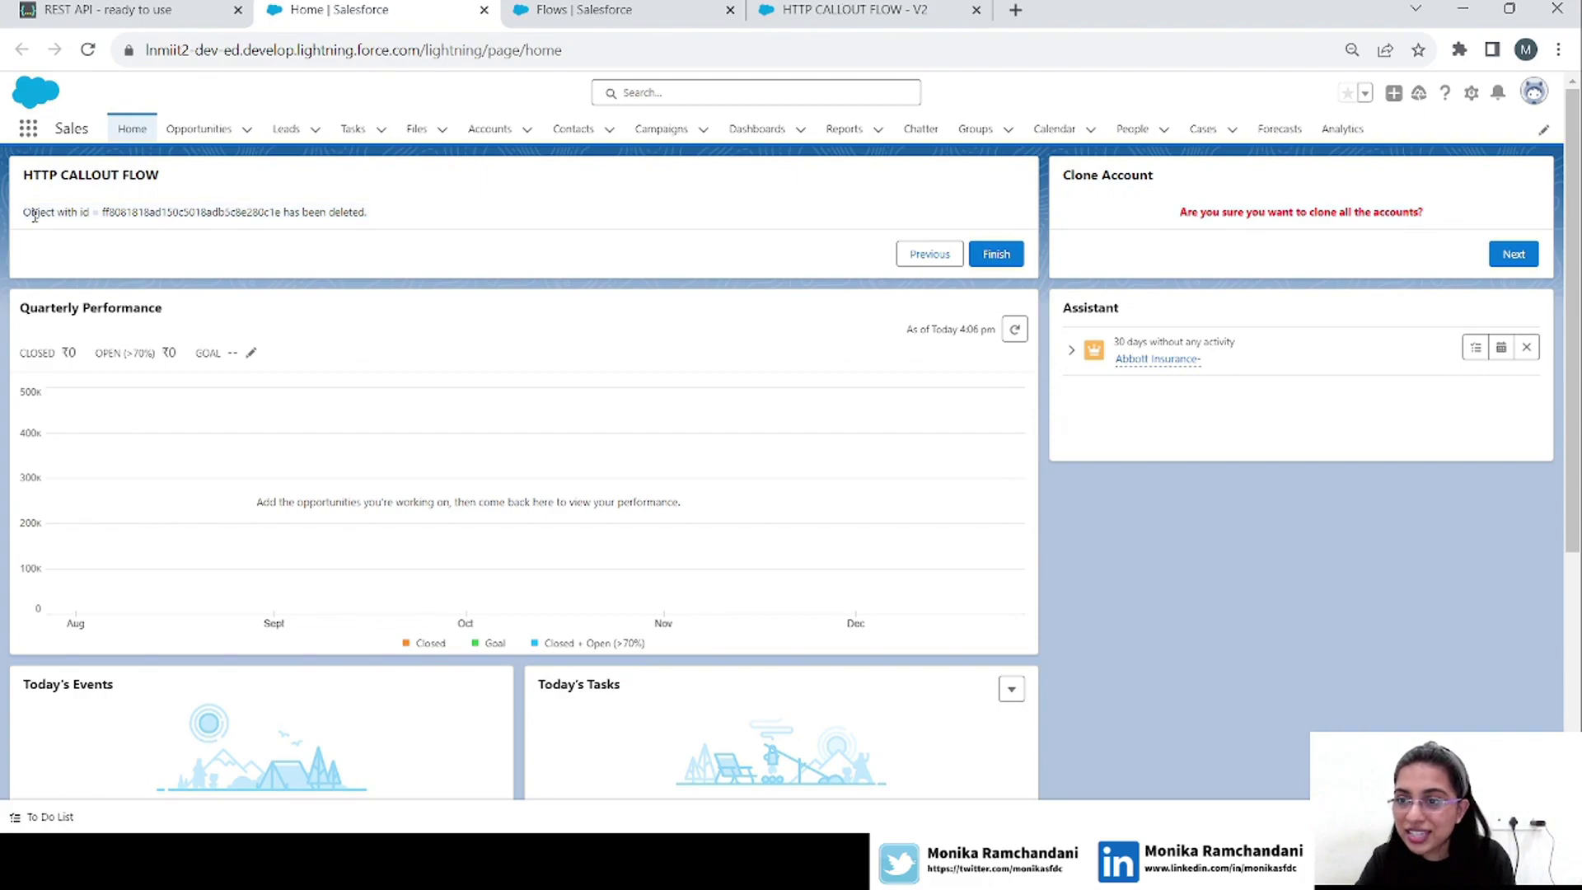
pyautogui.tripleClick(156, 210)
pyautogui.doubleClick(161, 211)
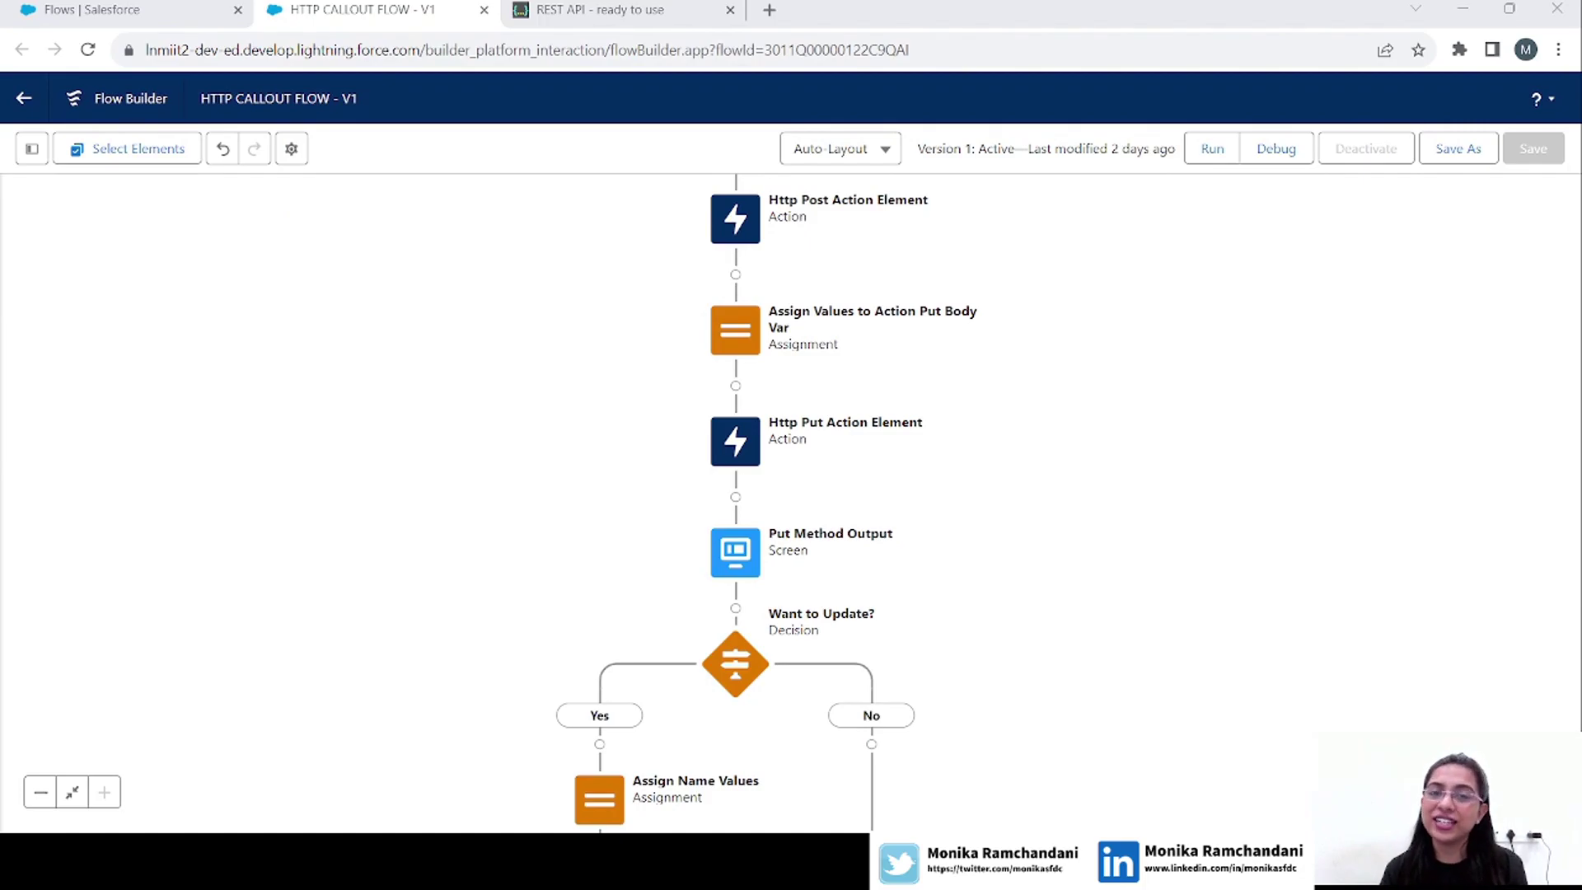
# Review the existing flow in Flow Builder and inspect the values set in the Assign Values to Action Put Body Var assignment.
pyautogui.hotkey('ctrl', '-')
pyautogui.hotkey('ctrl', '-')
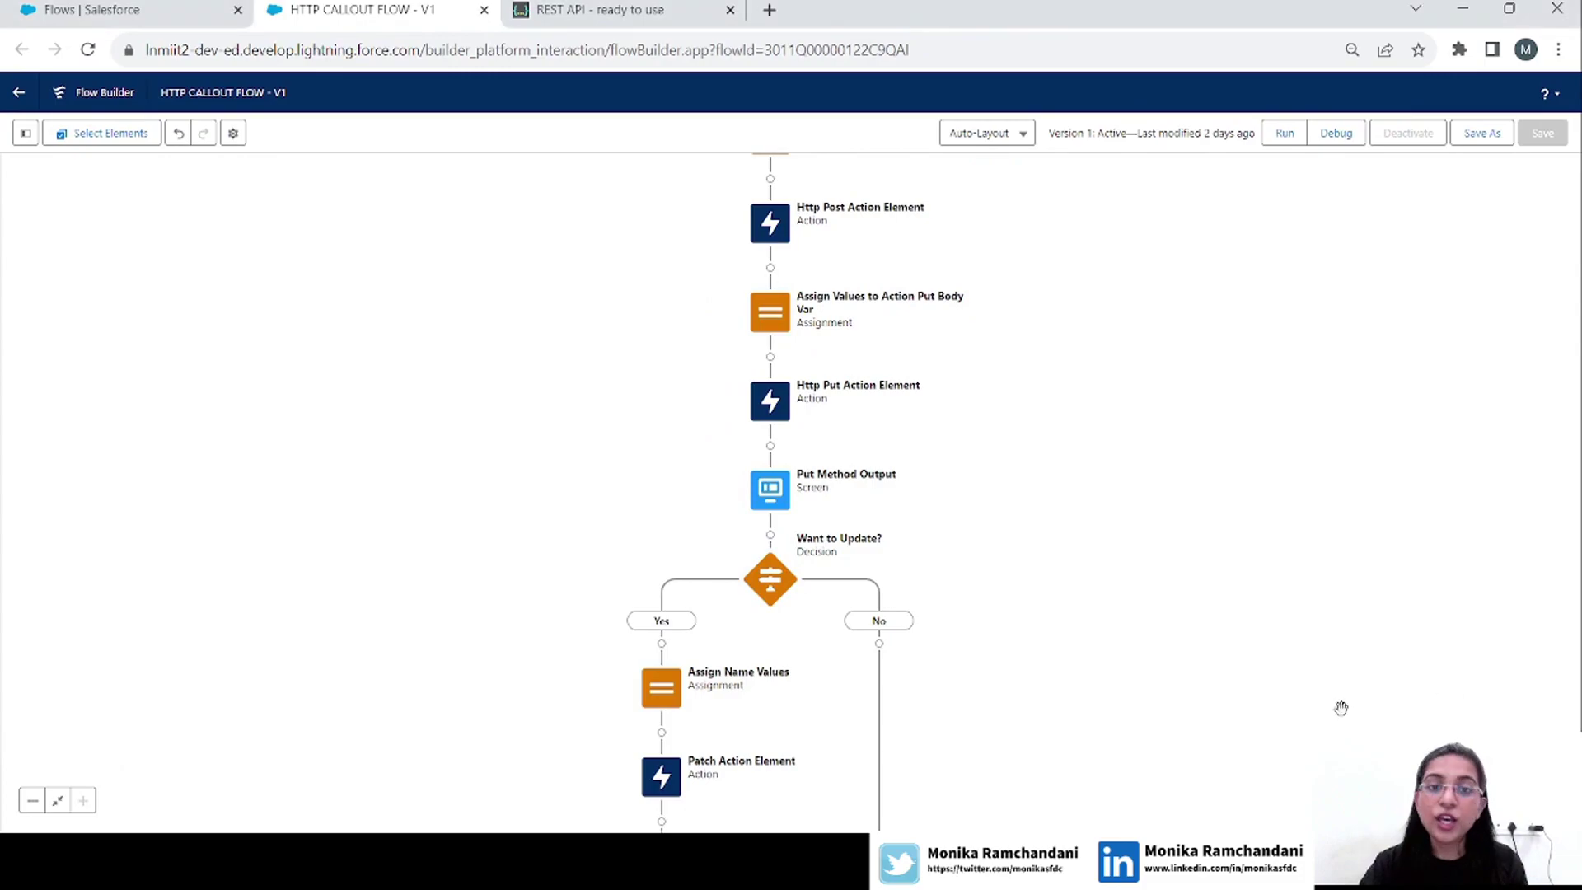
pyautogui.moveTo(1169, 374); pyautogui.dragTo(1167, 549)
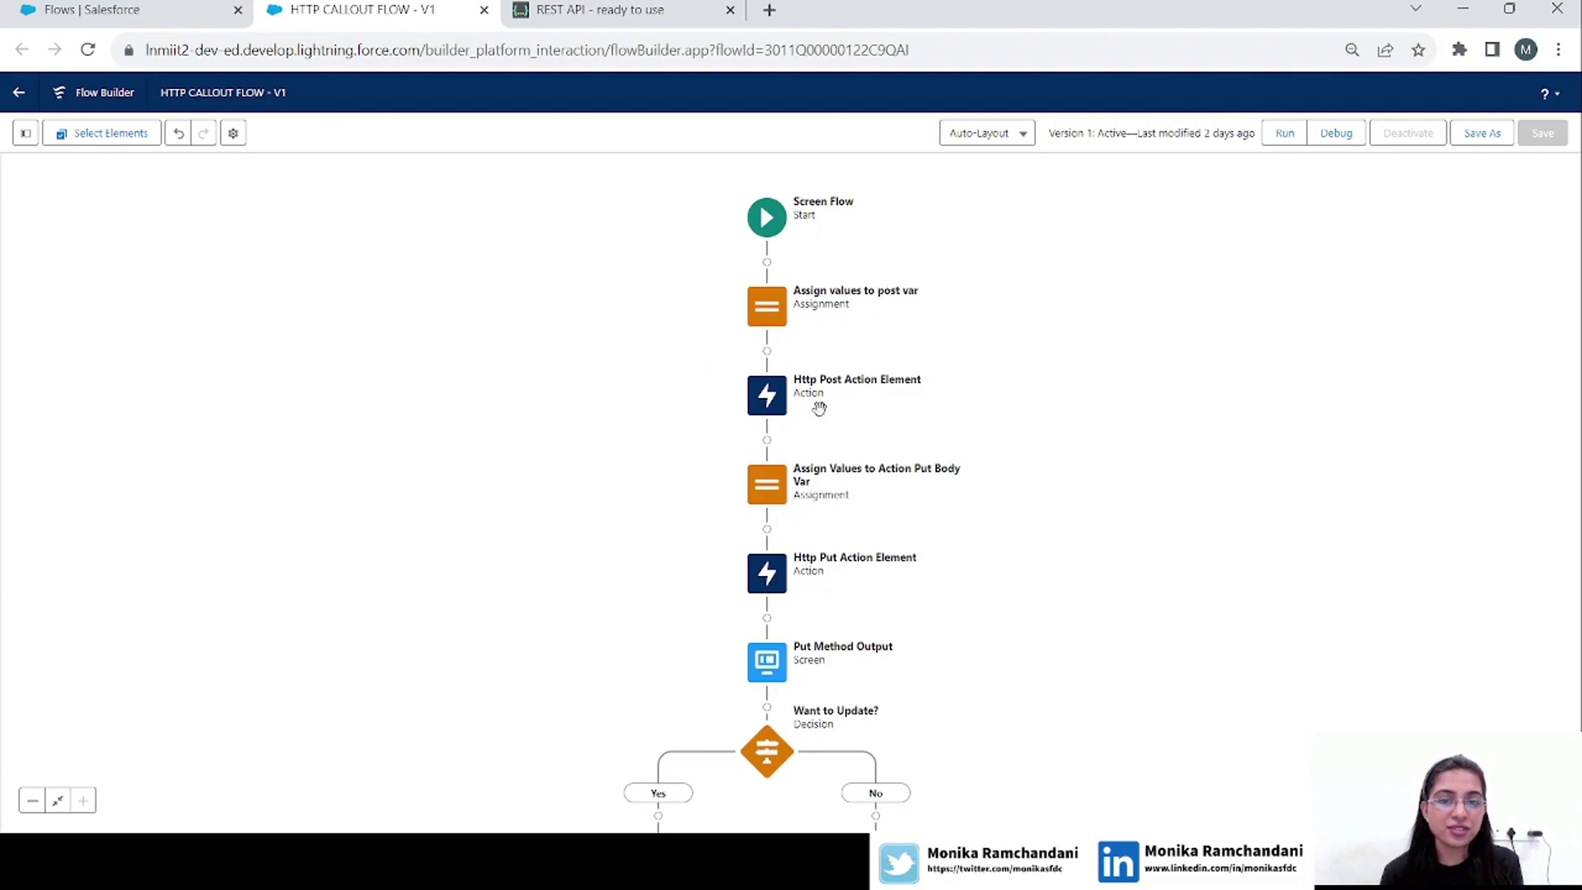
pyautogui.moveTo(1045, 512); pyautogui.dragTo(1026, 366)
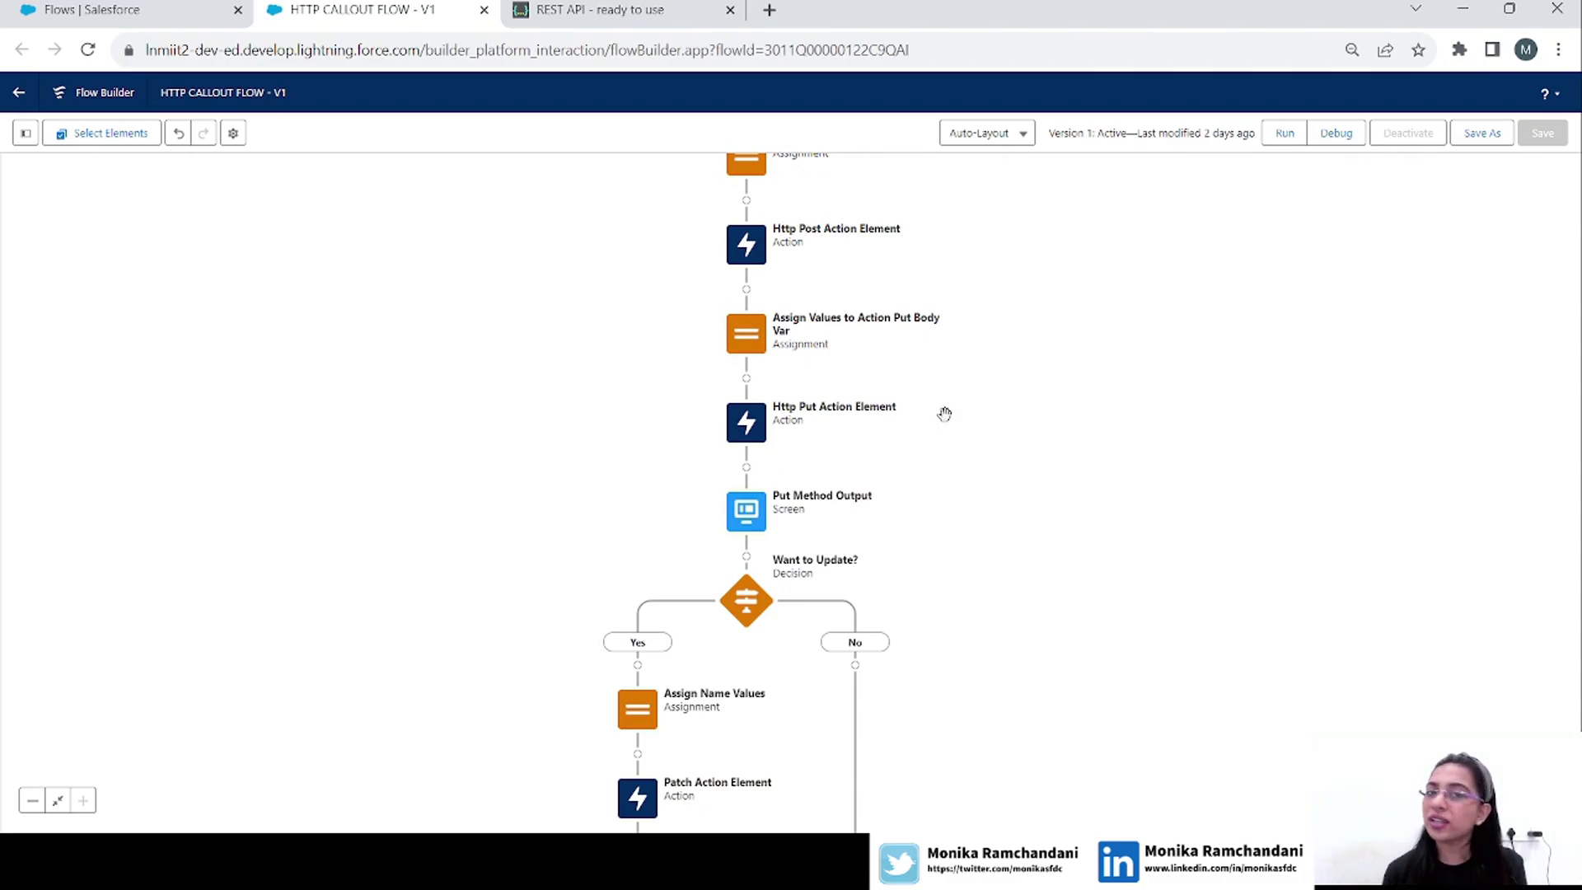
pyautogui.click(739, 332)
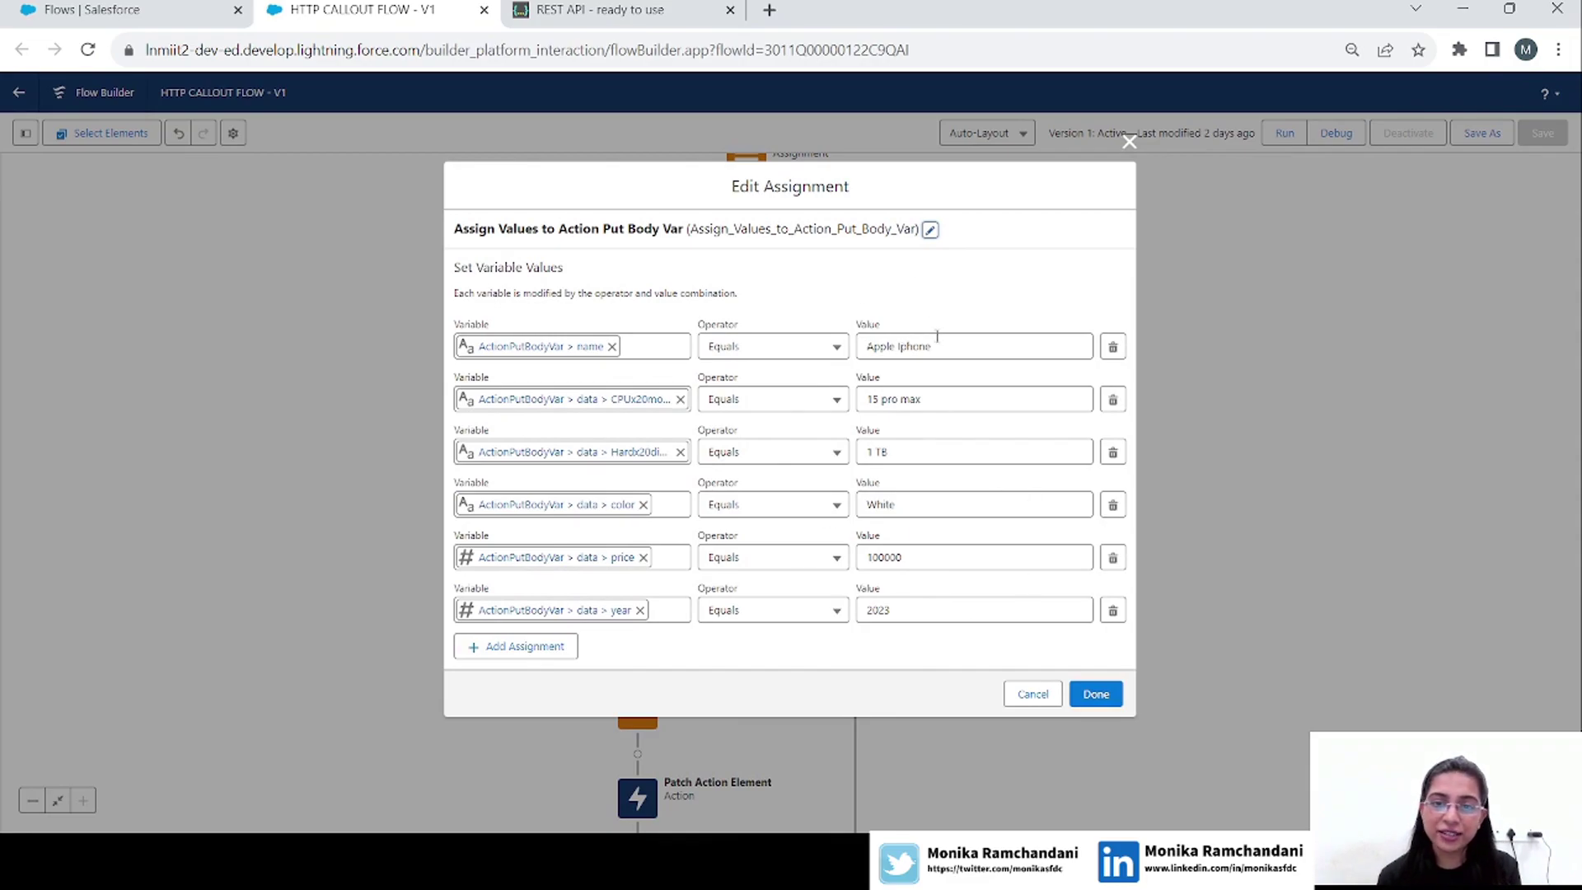
pyautogui.click(1129, 142)
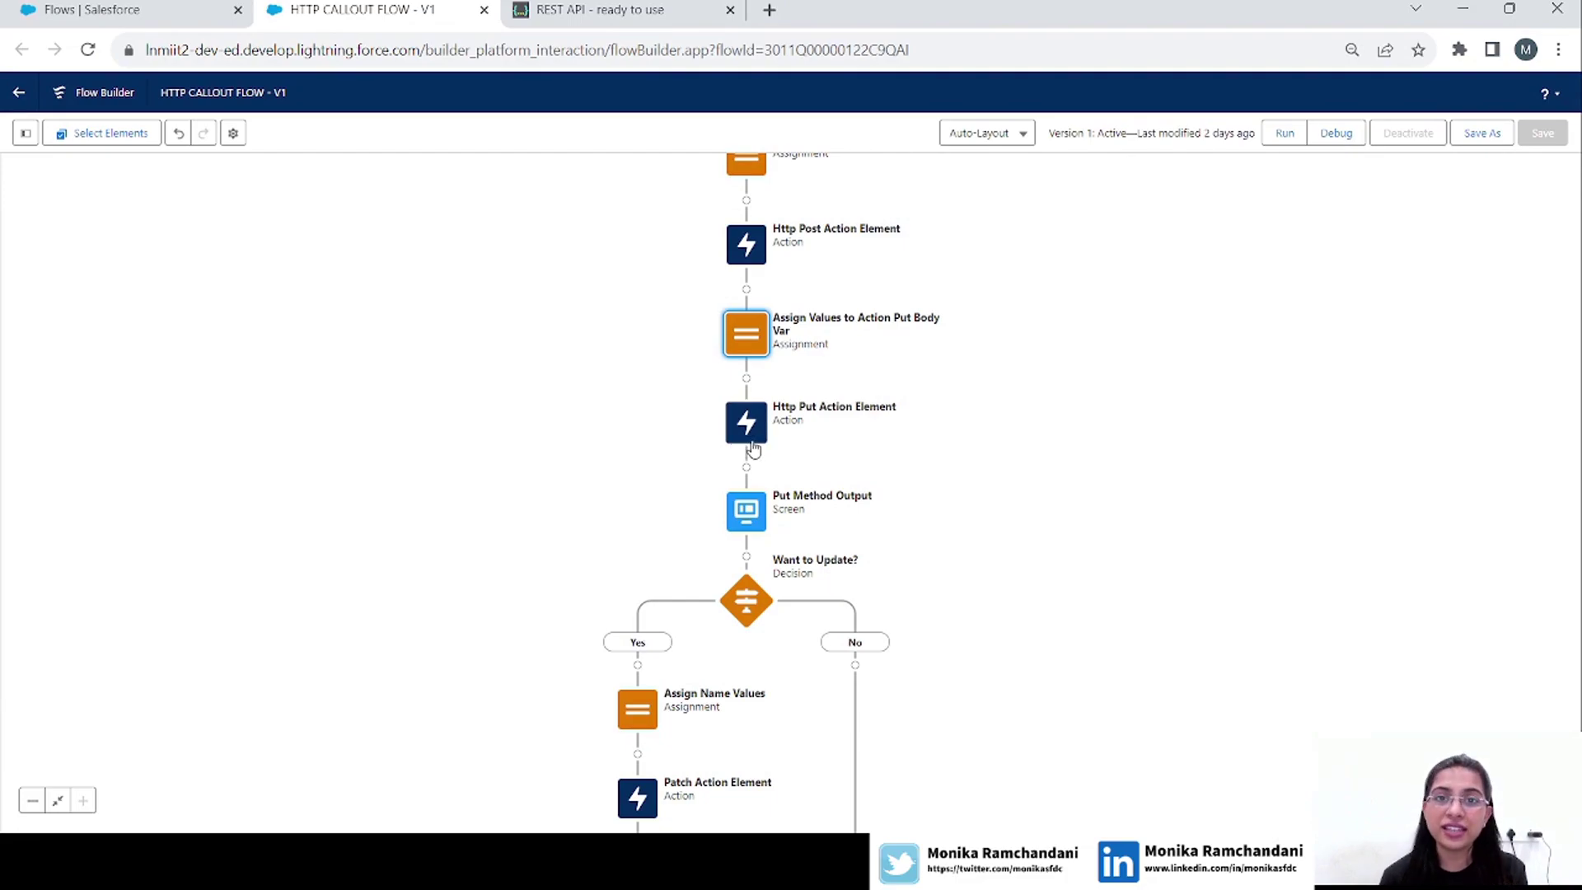
# Inspect the components of the Put Method Output screen and the display text of the Patch Output screen.
pyautogui.moveTo(887, 555); pyautogui.dragTo(912, 268)
pyautogui.doubleClick(777, 225)
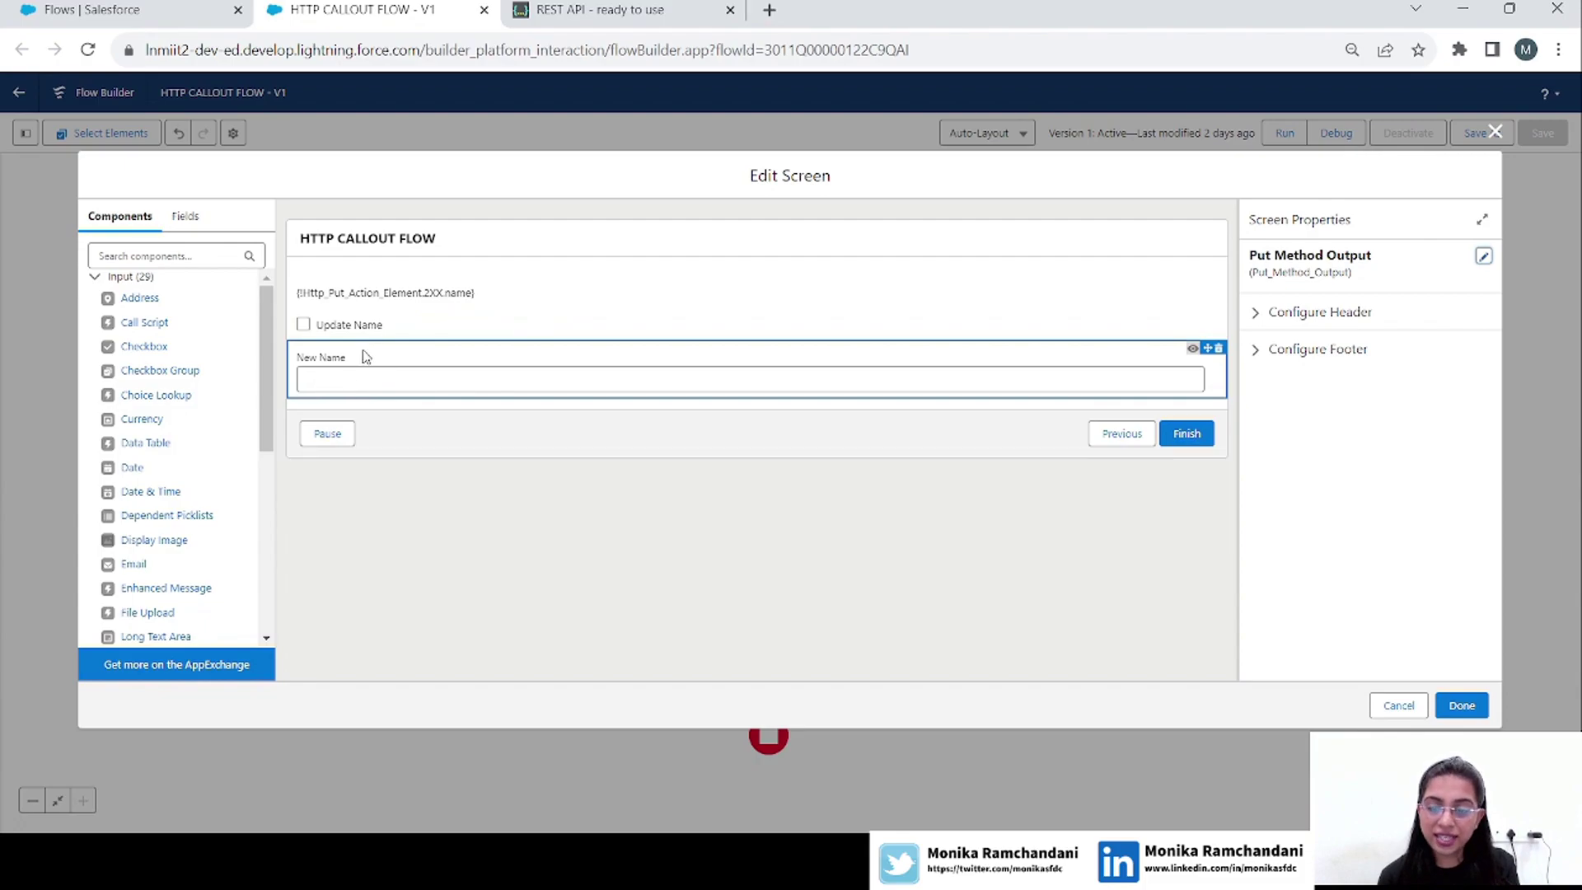
pyautogui.click(1462, 704)
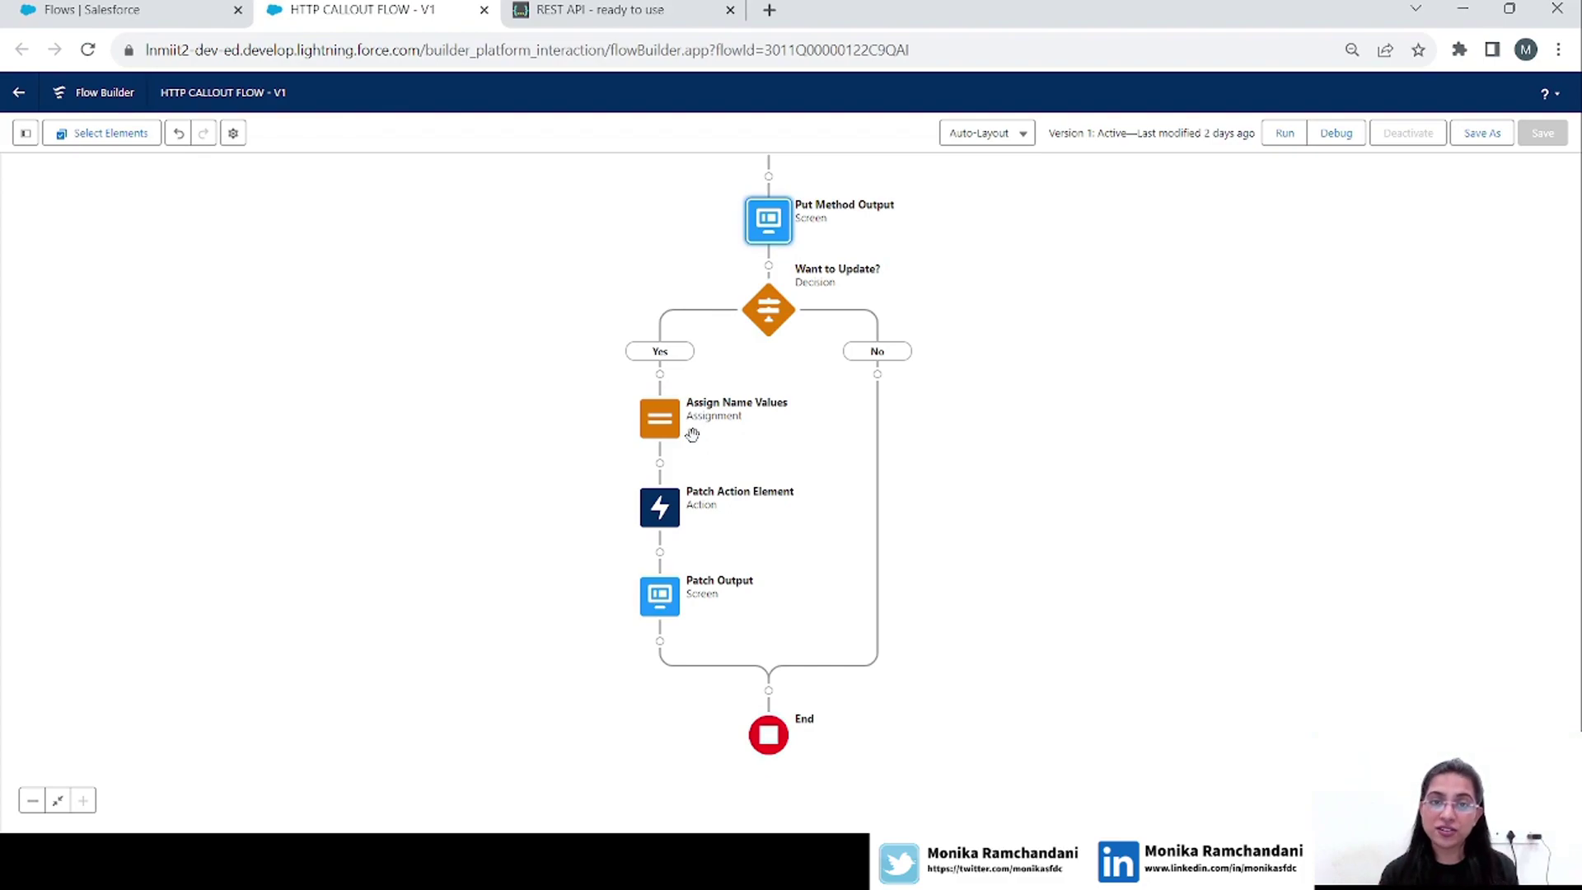
pyautogui.doubleClick(652, 607)
pyautogui.click(507, 297)
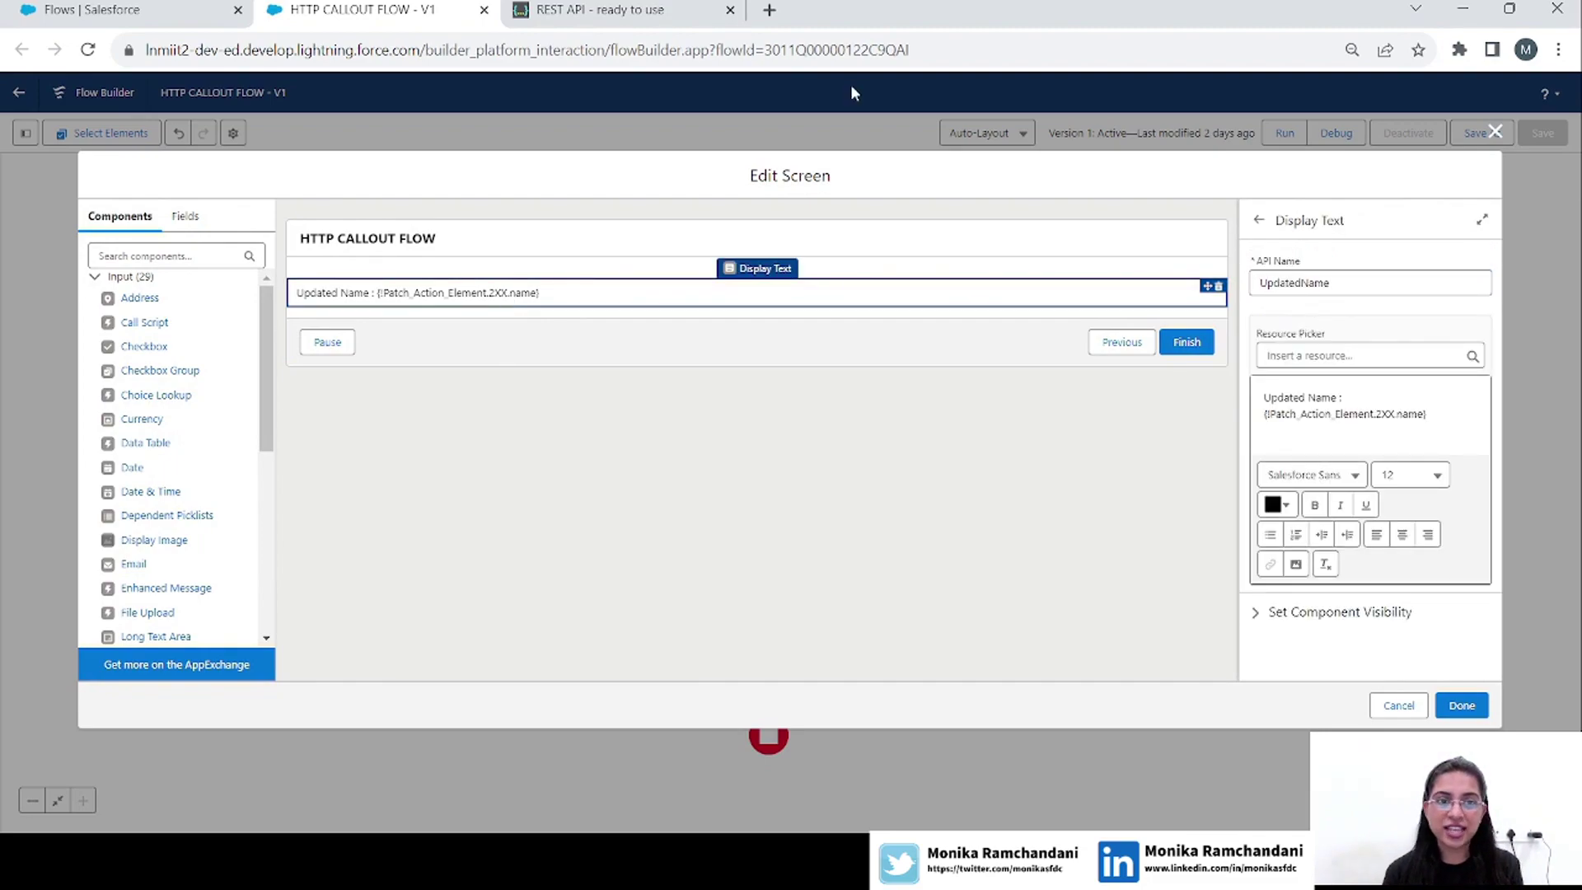
pyautogui.click(1497, 133)
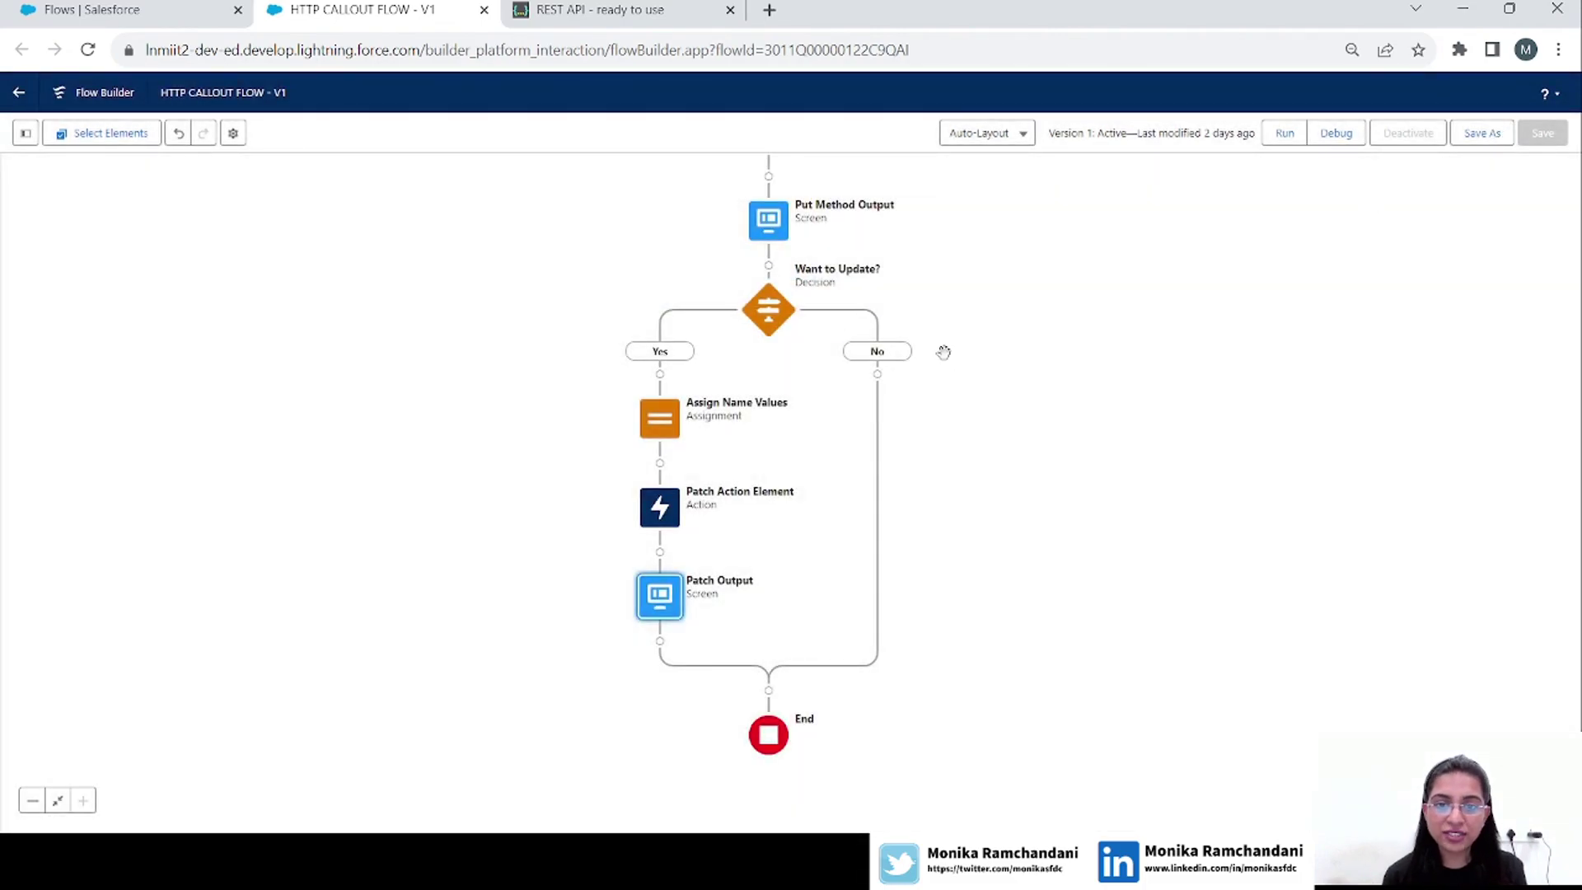
# Add a Screen element just before the flow's End, after the branches merge, and place a Display Text component on it.
pyautogui.click(769, 692)
pyautogui.write('scree')
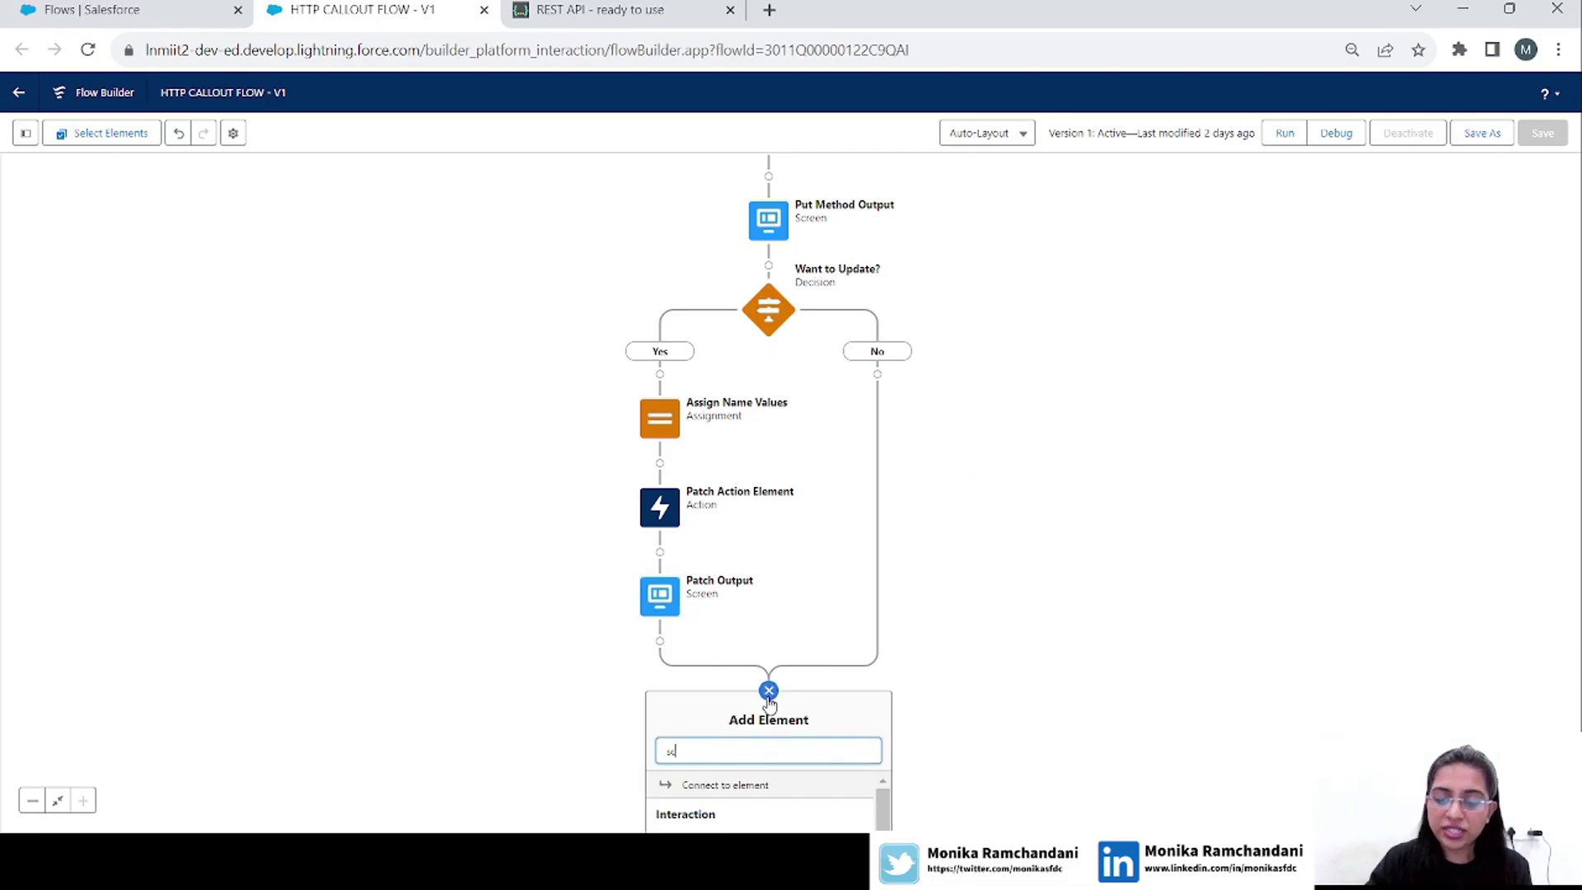
pyautogui.click(729, 795)
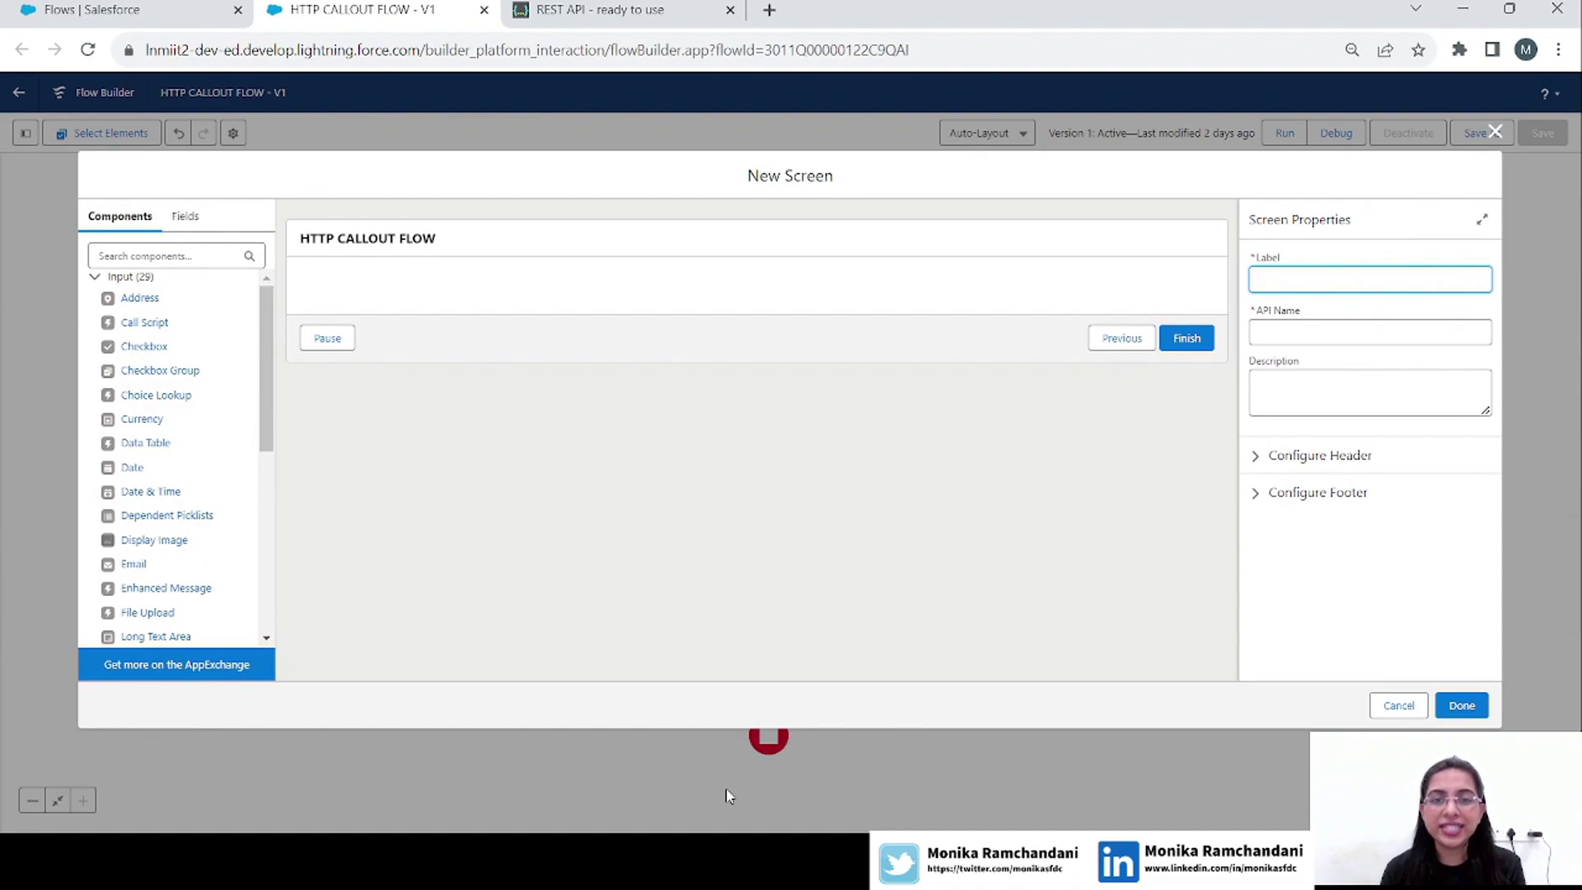
pyautogui.click(164, 247)
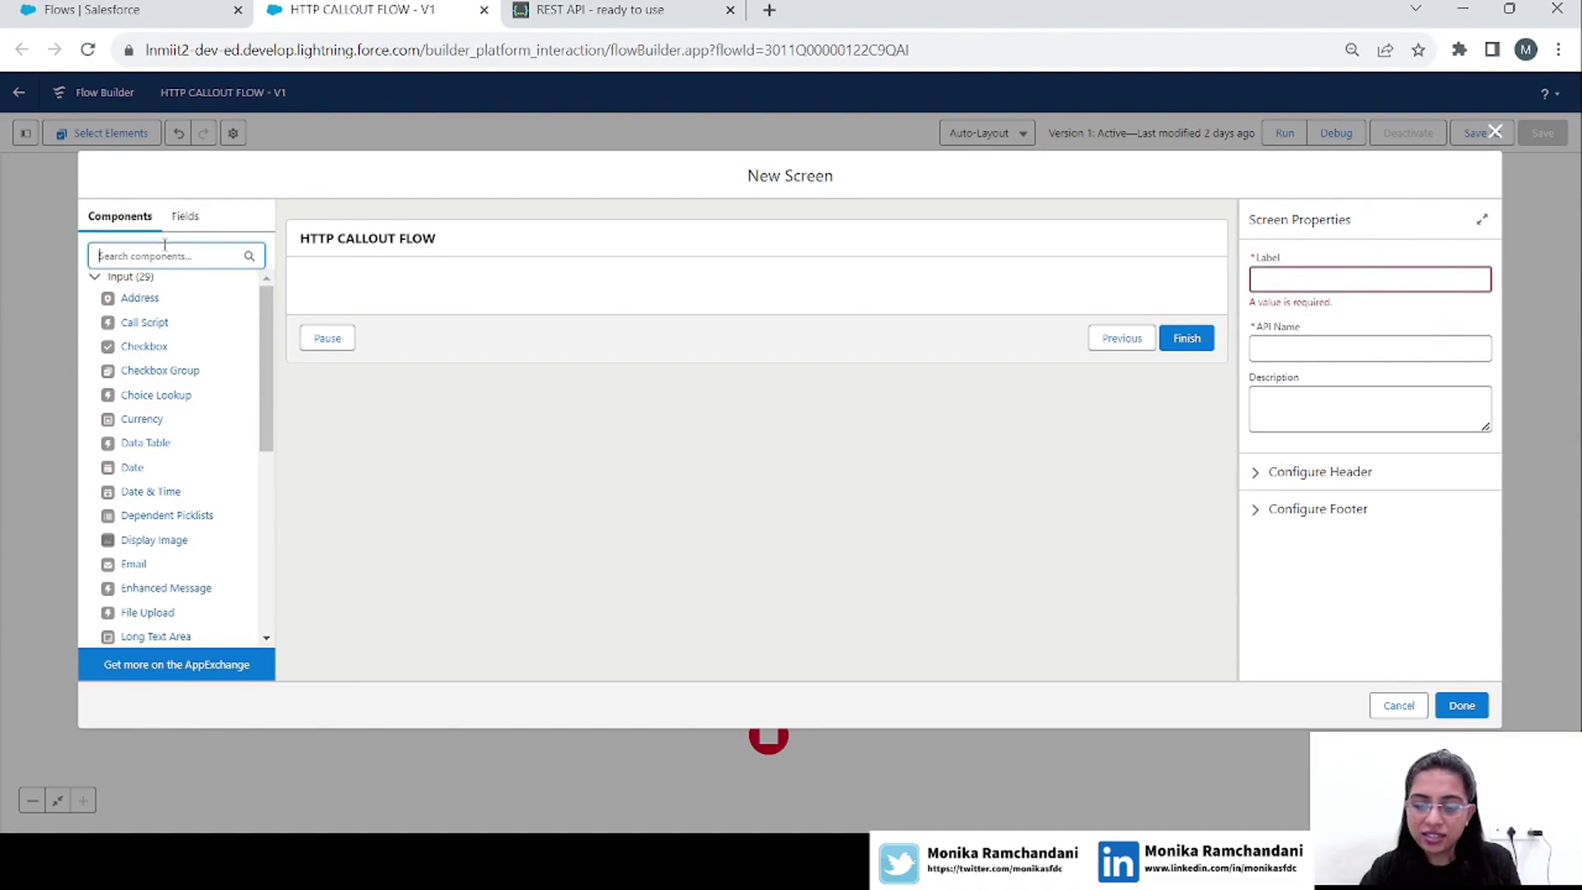
pyautogui.write('f')
pyautogui.press('BackSpace')
pyautogui.write('dis')
pyautogui.moveTo(163, 300); pyautogui.dragTo(391, 294)
# Enter "Do you want to delete the object?" as the content of the display text component.
pyautogui.click(1366, 408)
pyautogui.write('Do you want to delete')
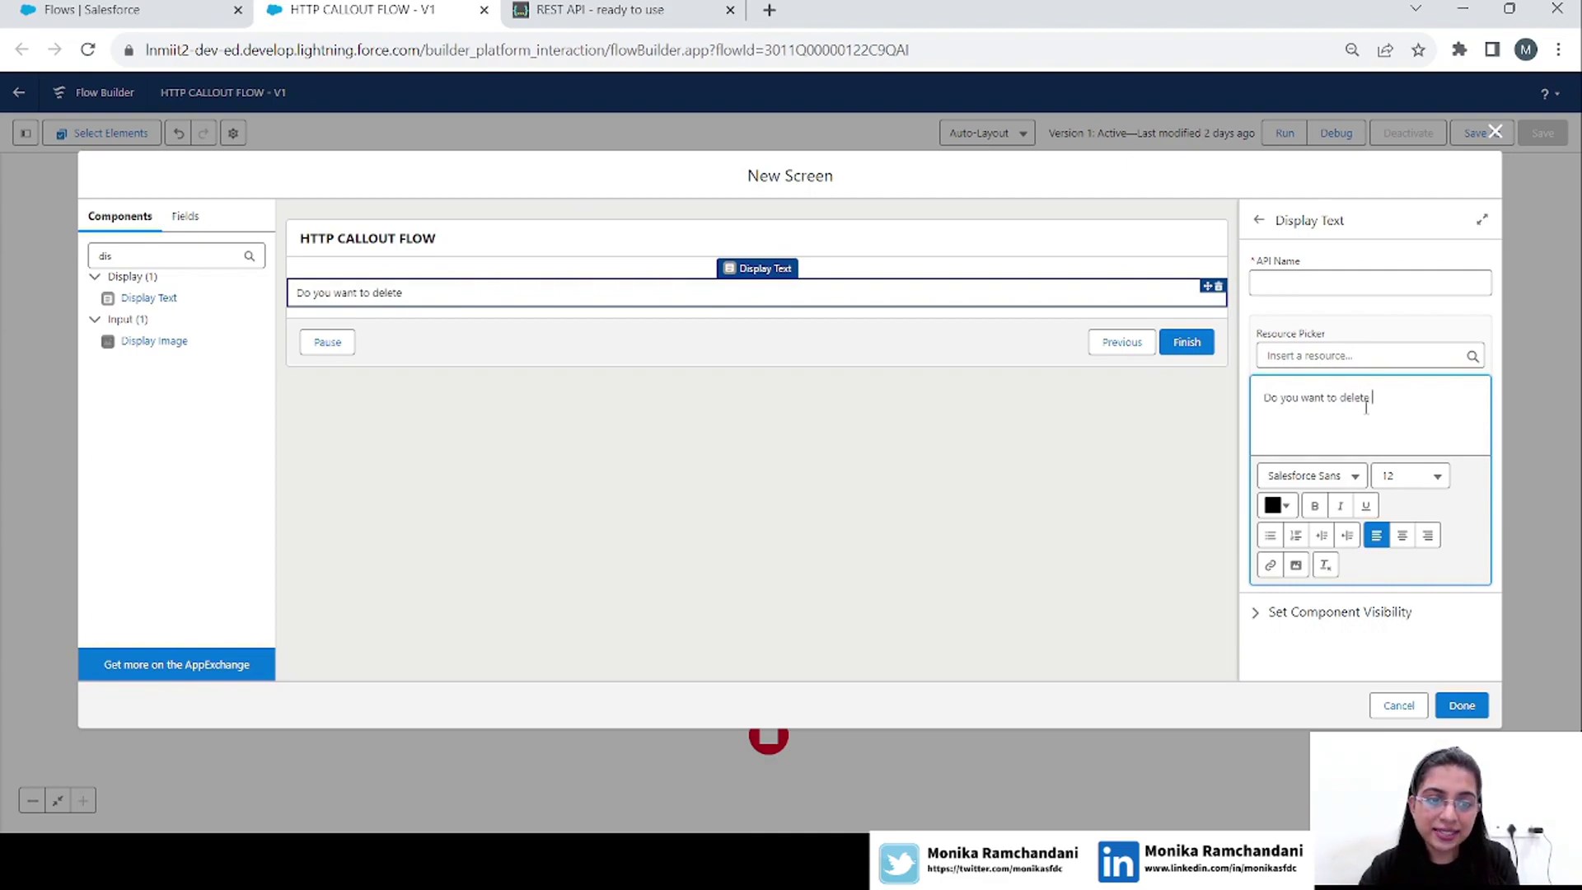
pyautogui.write(" the object's")
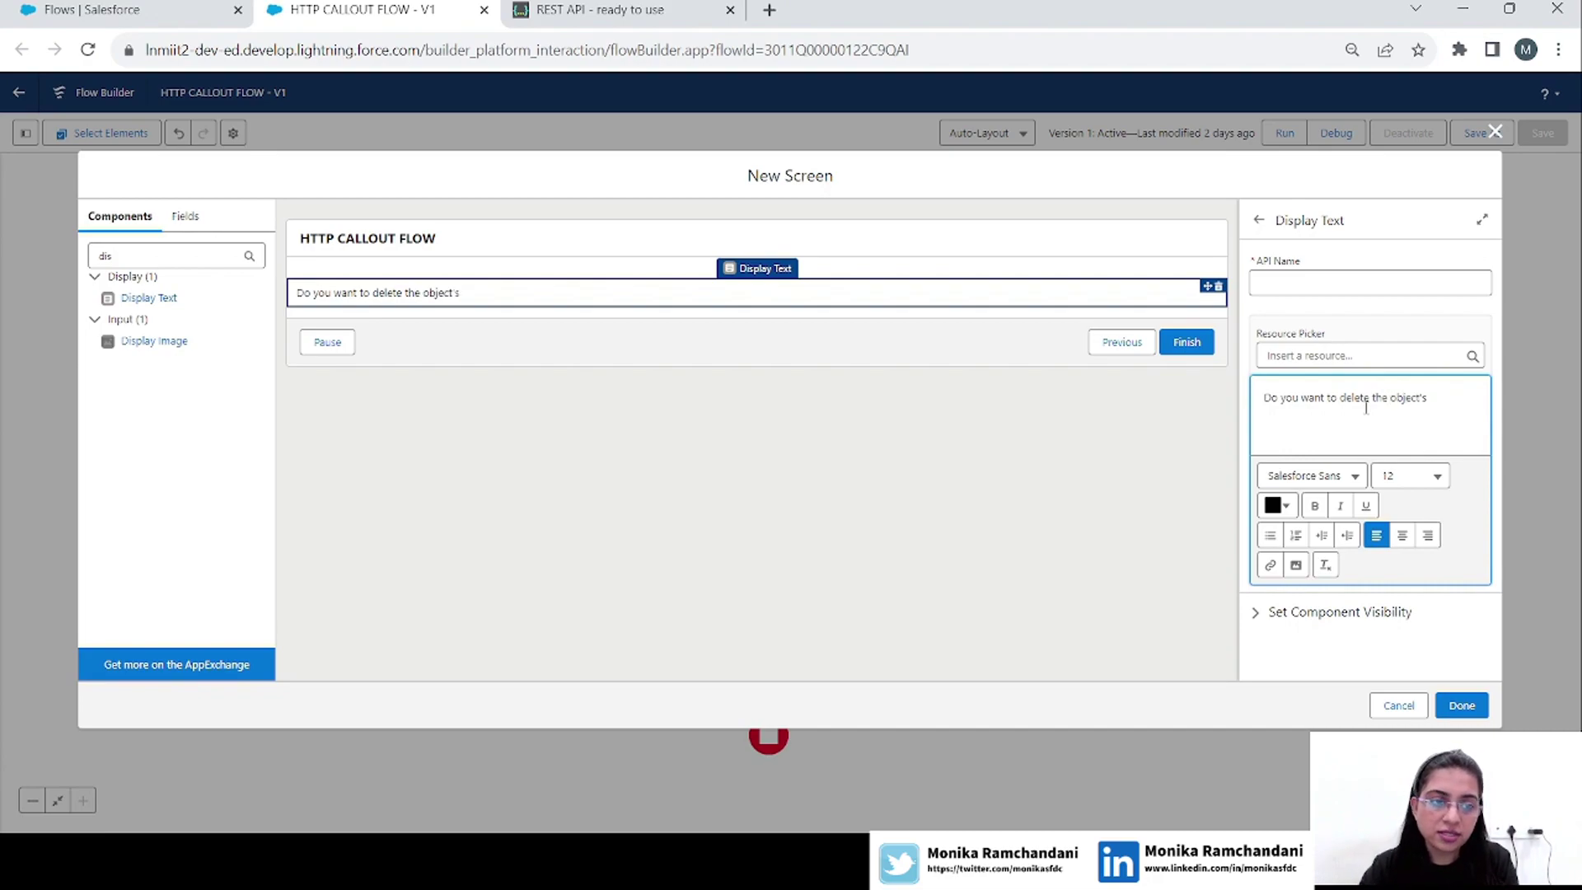
pyautogui.press('BackSpace')
pyautogui.press('BackSpace')
pyautogui.press('BackSpace')
pyautogui.press('BackSpace')
pyautogui.press('BackSpace')
pyautogui.press('BackSpace')
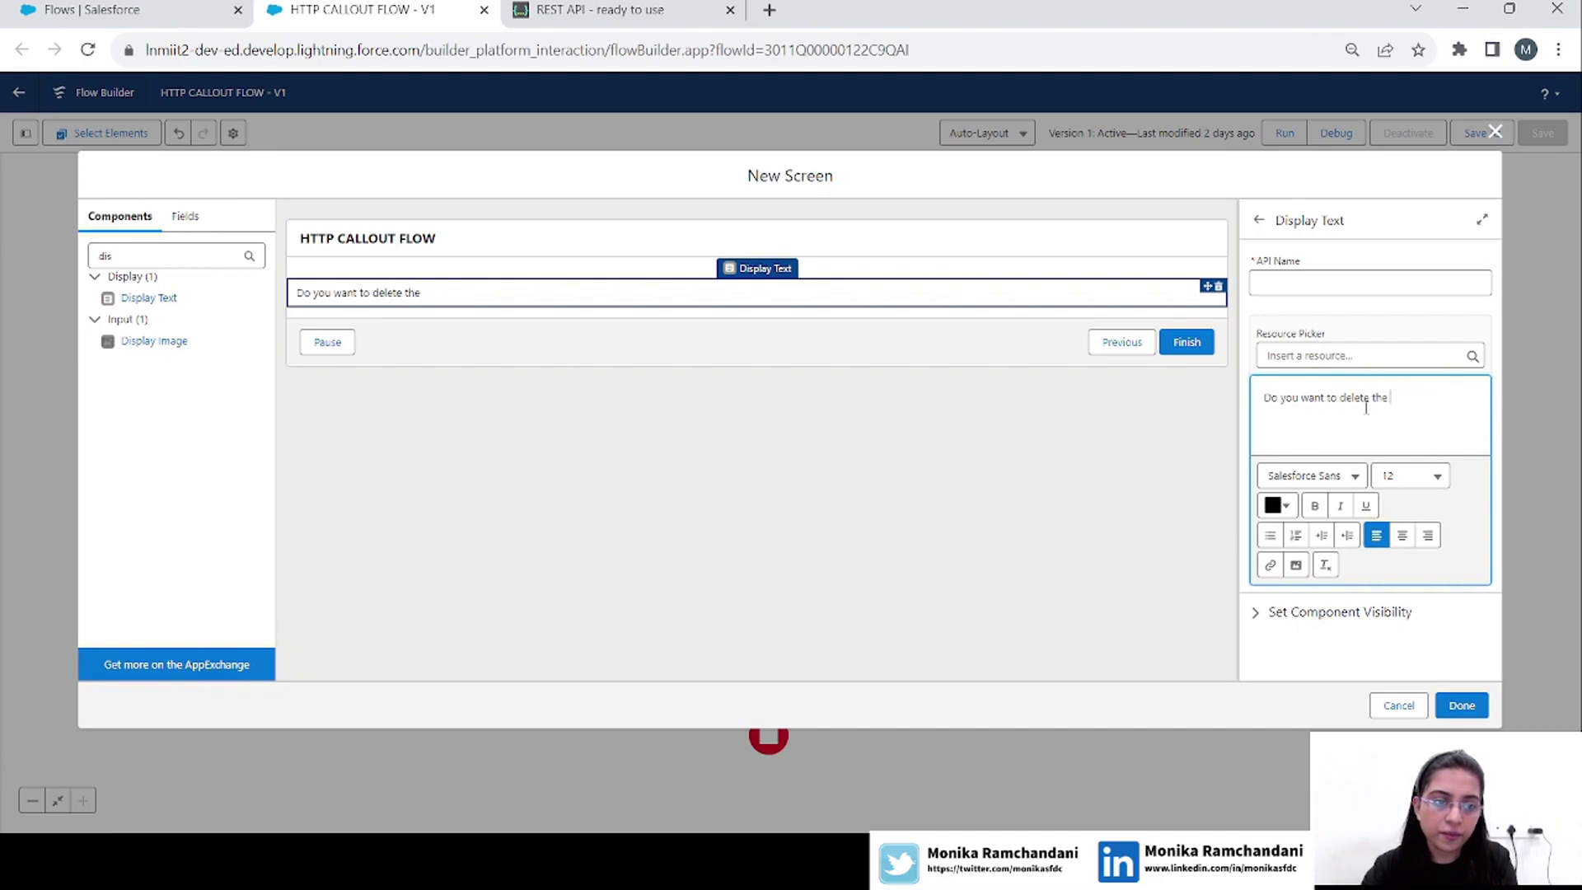
pyautogui.write('object?')
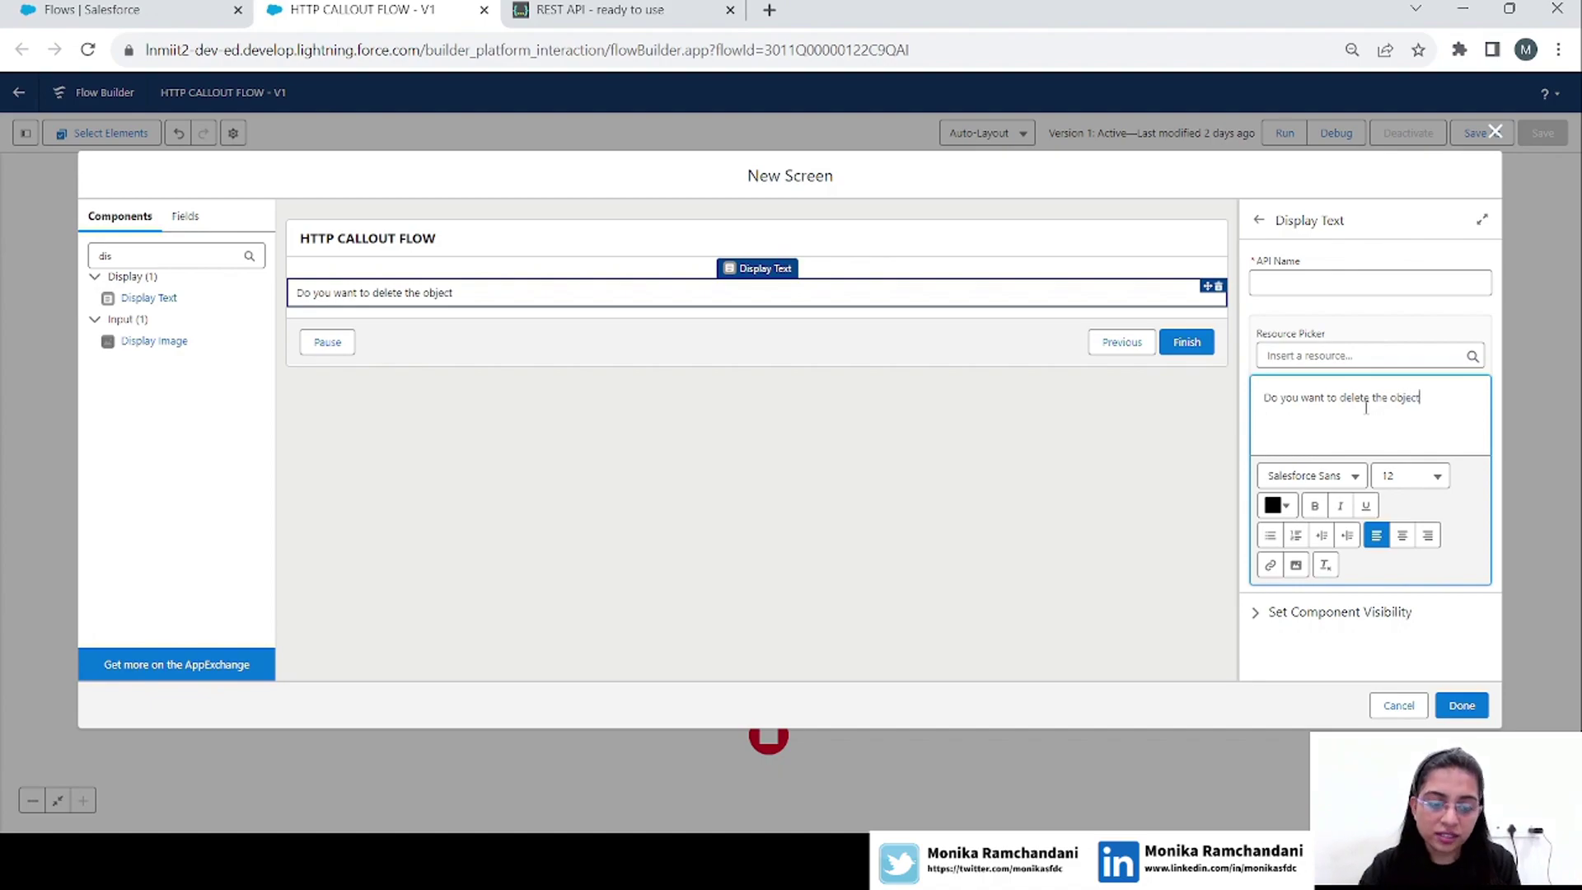
# Set the font size of the whole delete question to 20.
pyautogui.moveTo(1438, 401); pyautogui.dragTo(1263, 400)
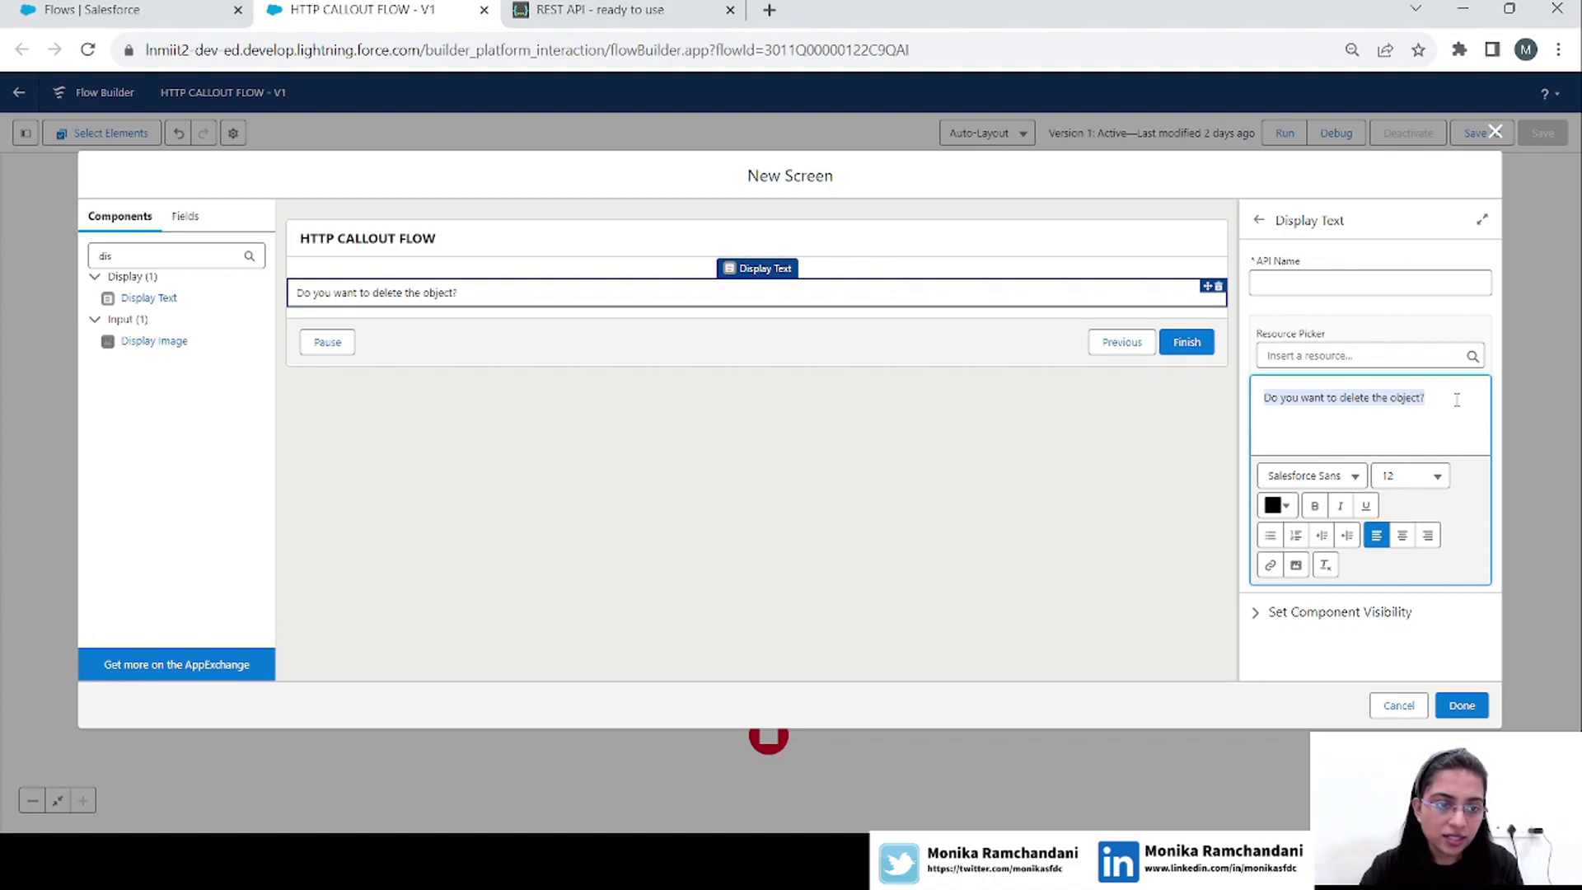
pyautogui.click(1435, 485)
pyautogui.click(1330, 659)
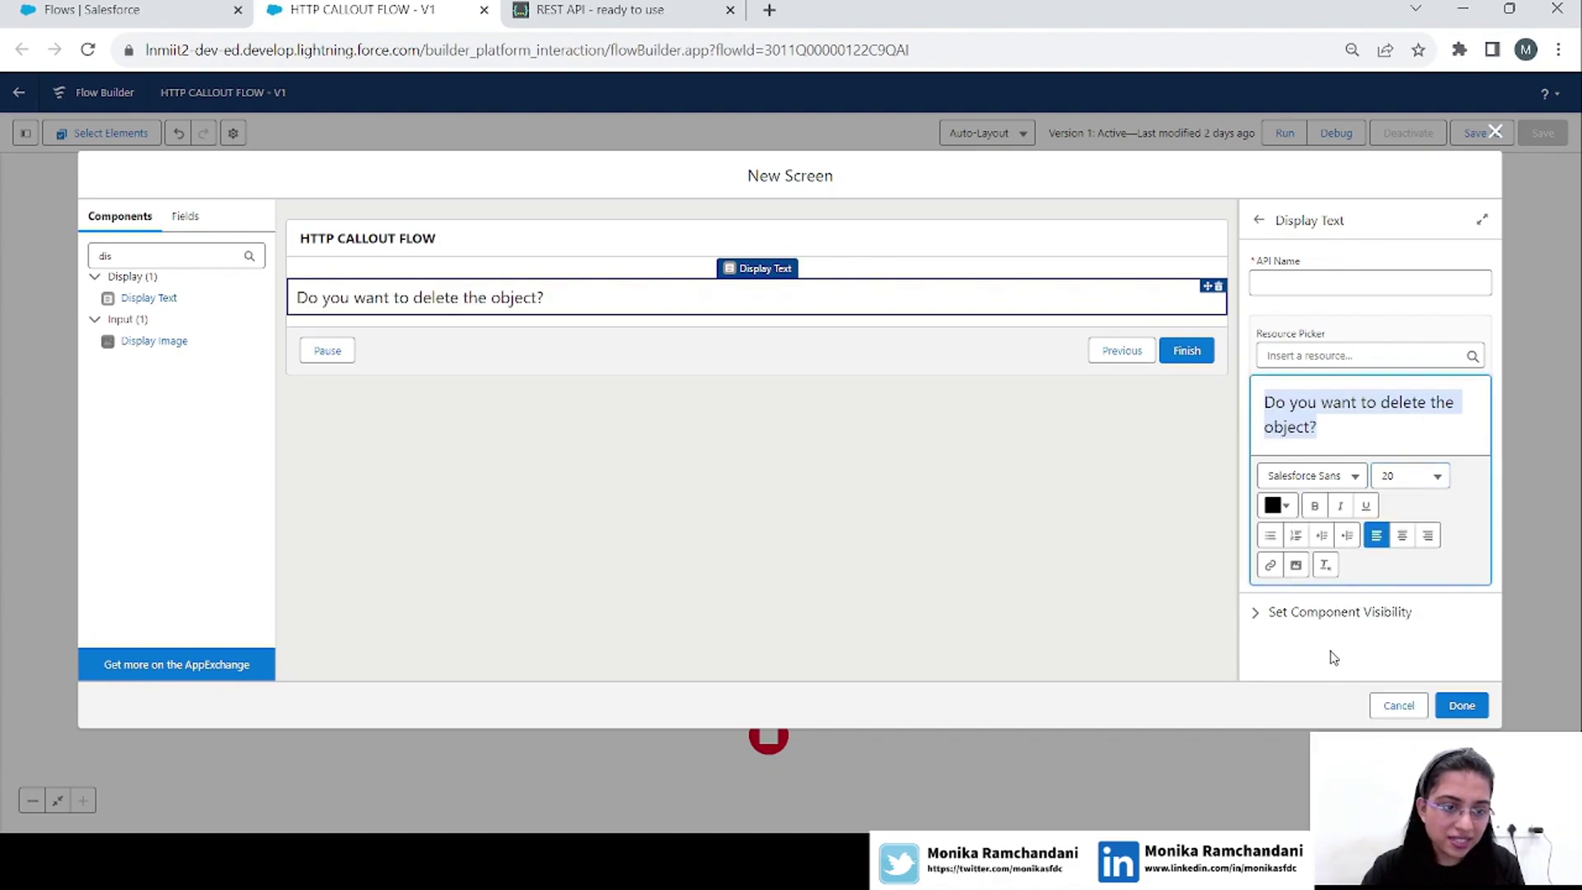
# Colour the delete question bright green.
pyautogui.click(1283, 506)
pyautogui.click(1326, 622)
pyautogui.click(1417, 541)
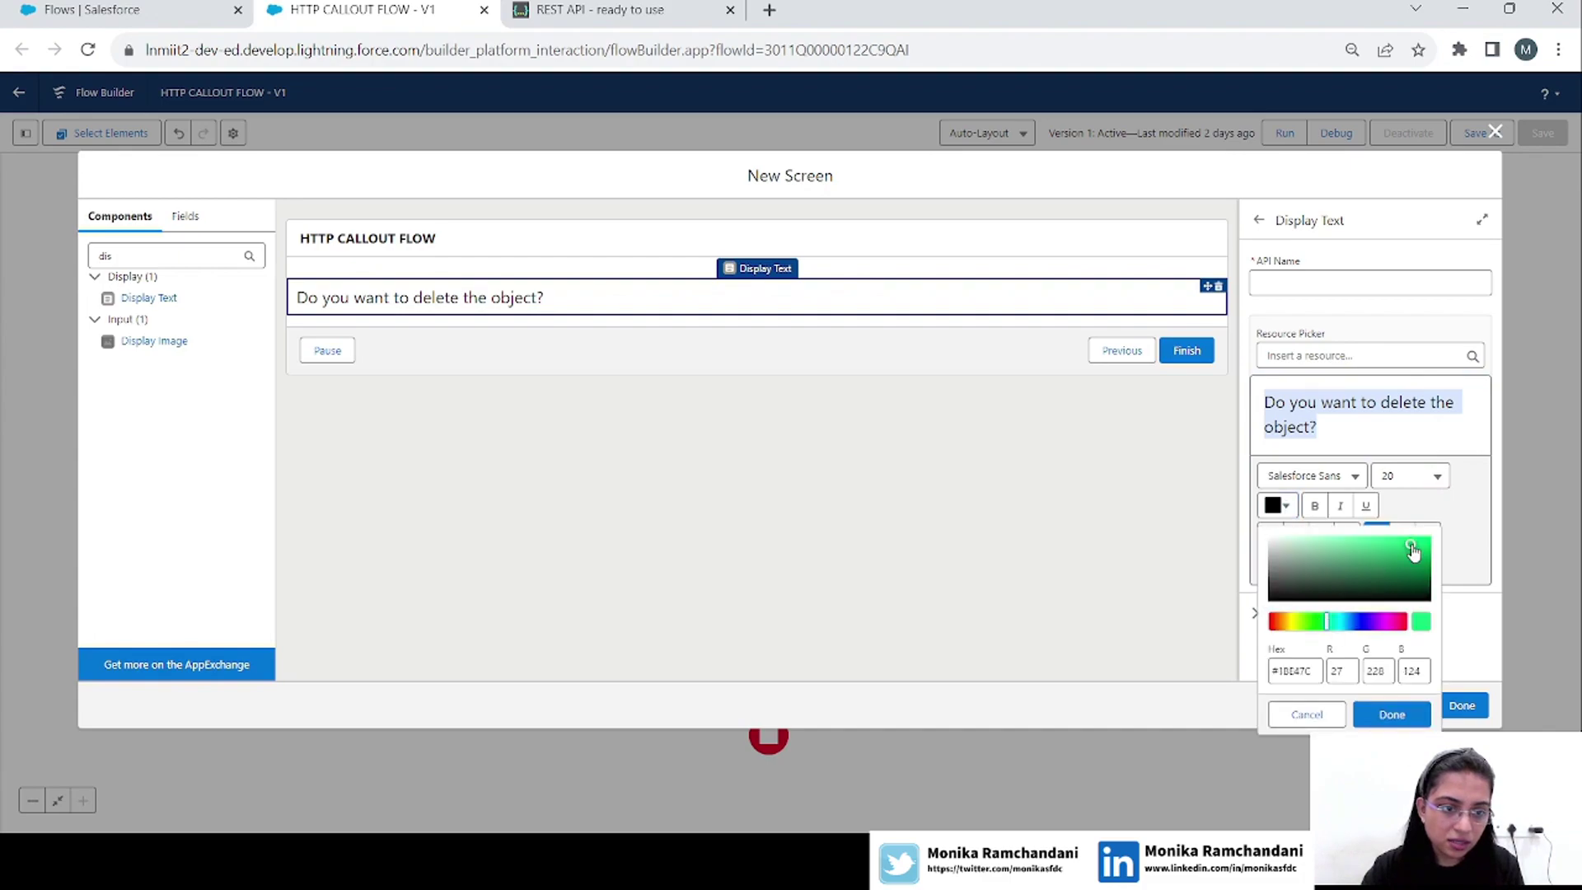
pyautogui.click(1392, 715)
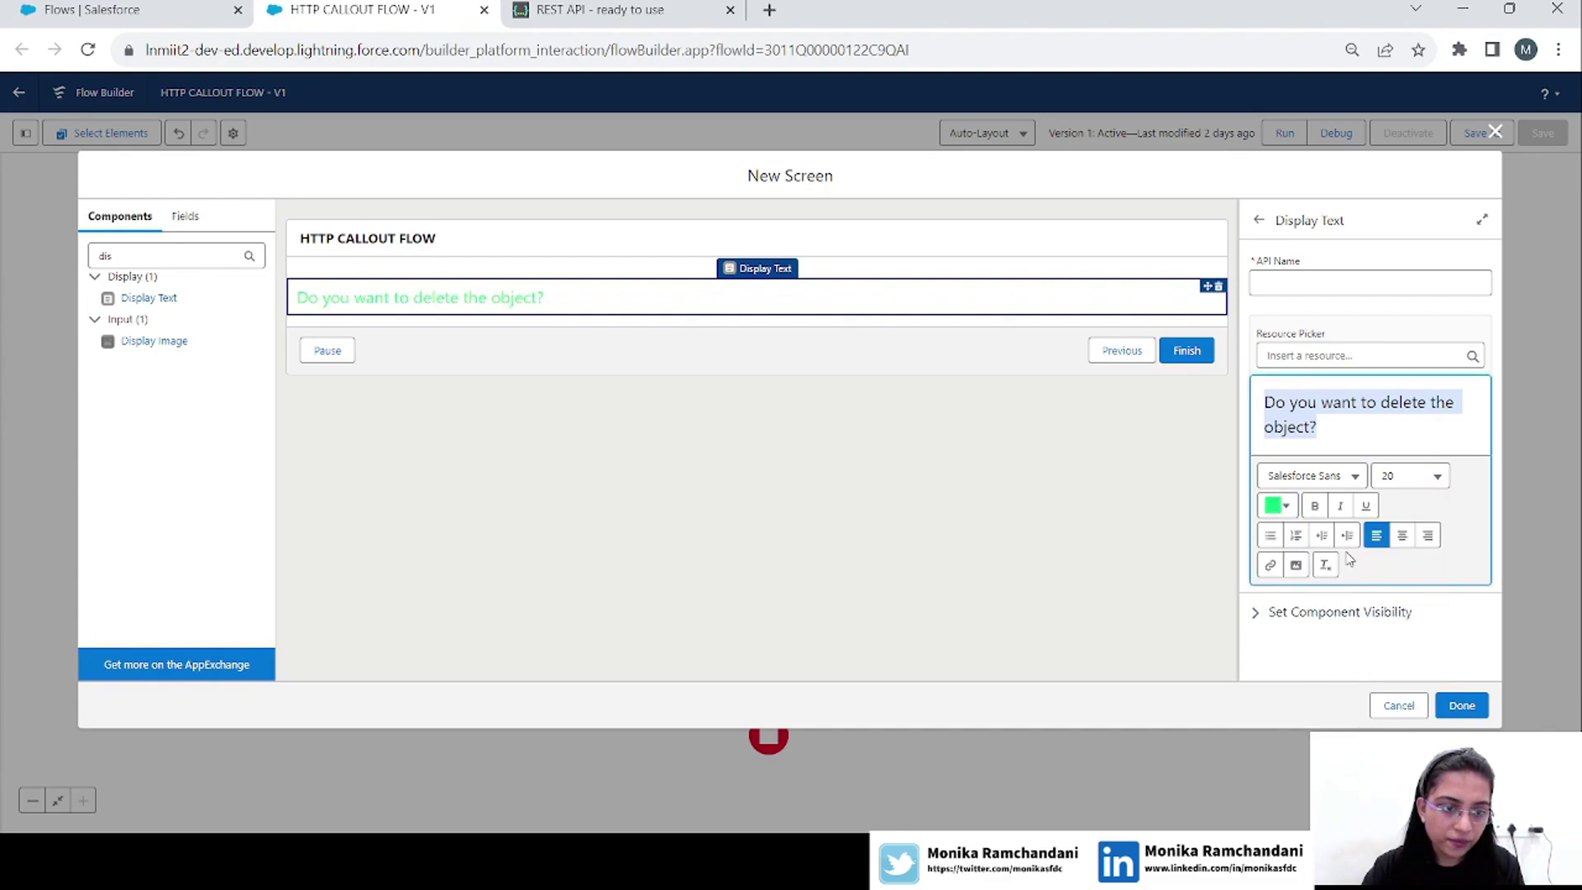
# Make the delete question bold and centred, and colour it dark green (#0B8646).
pyautogui.click(1316, 506)
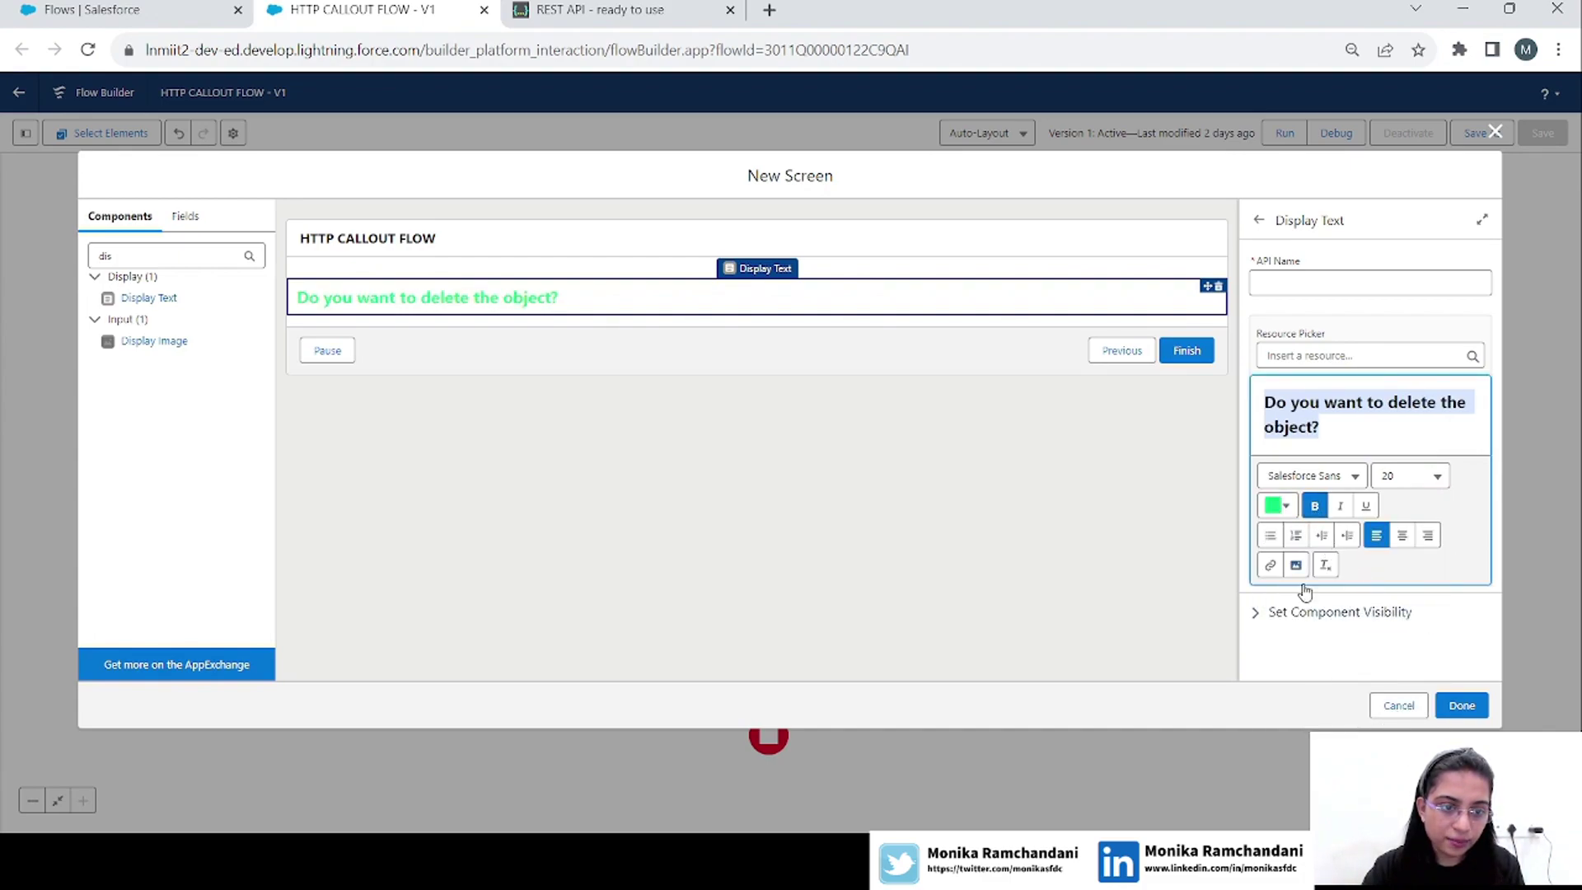
pyautogui.click(1404, 537)
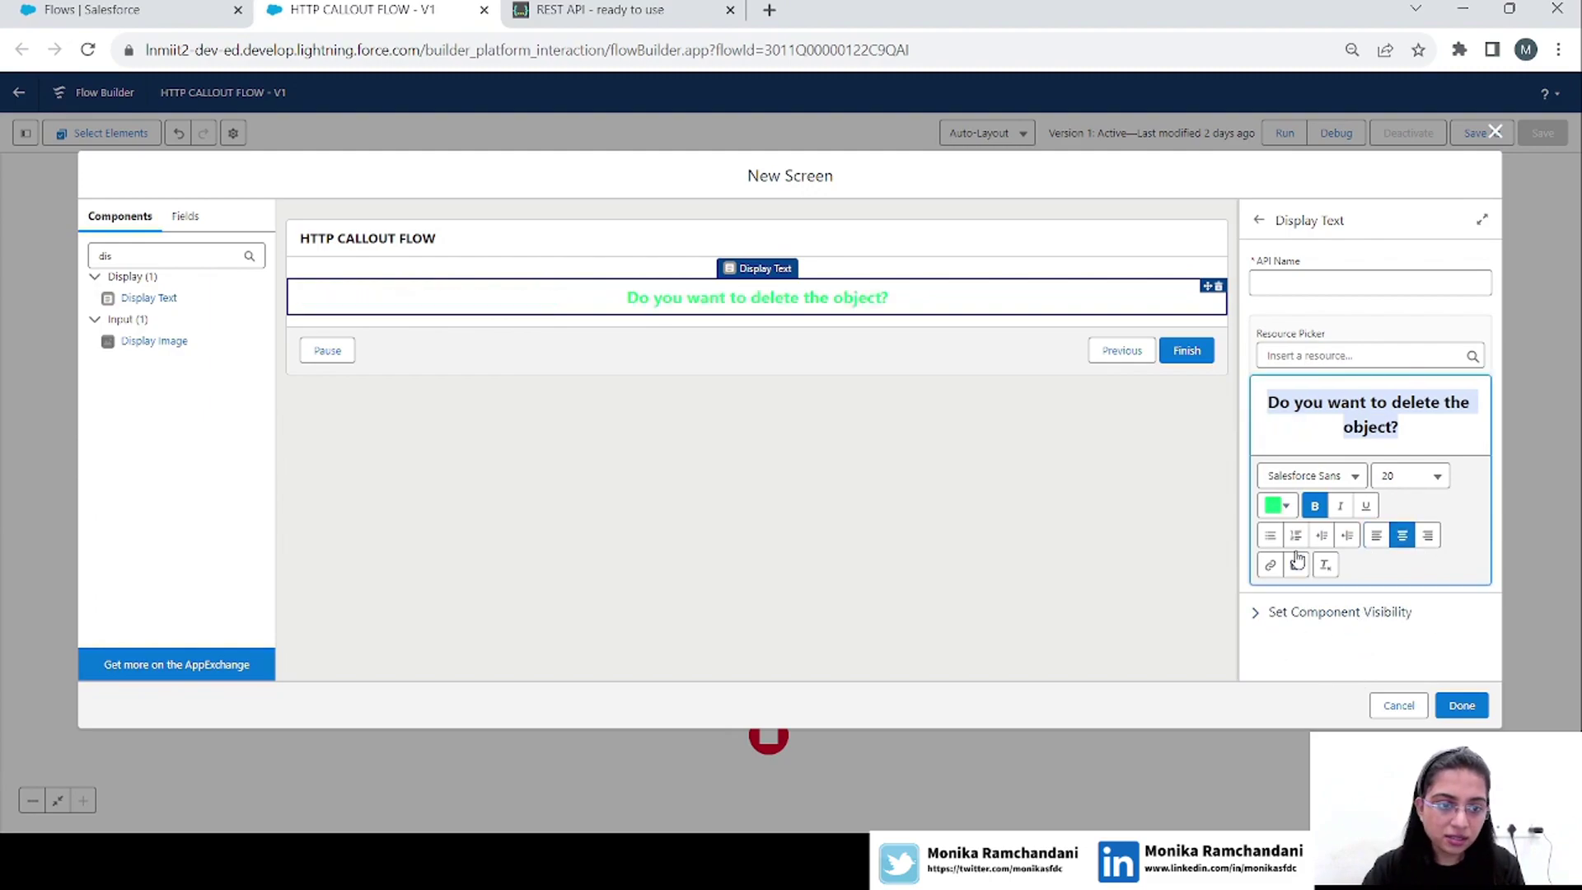
pyautogui.click(1286, 511)
pyautogui.click(1410, 576)
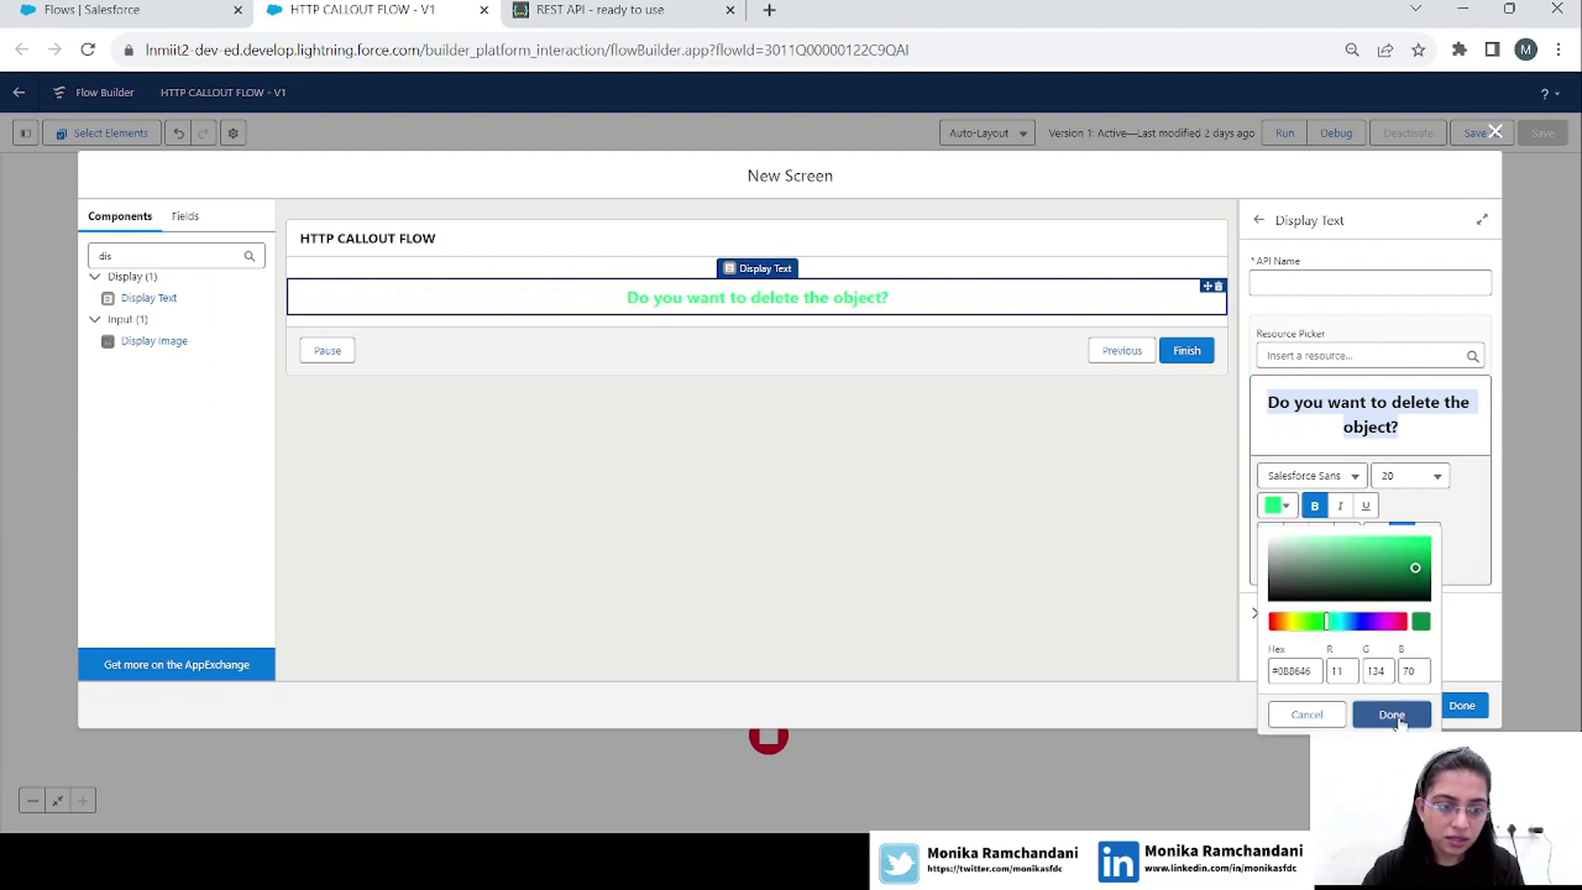
pyautogui.click(1389, 712)
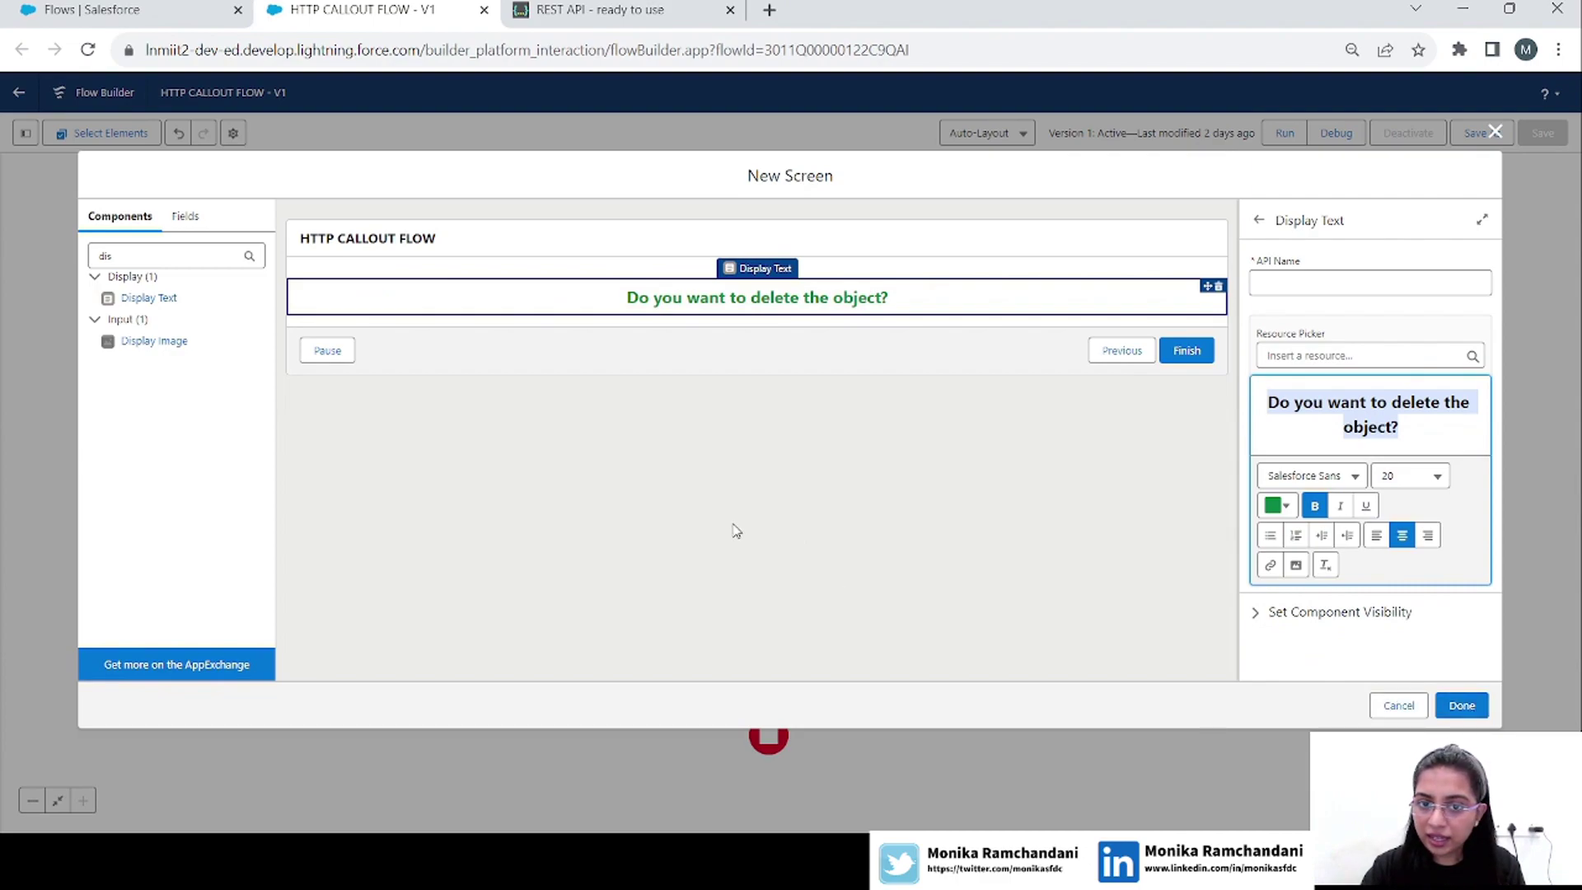
# Label the new screen "Confirmation Screen", with Confirmation_Screen as its API name.
pyautogui.click(1462, 705)
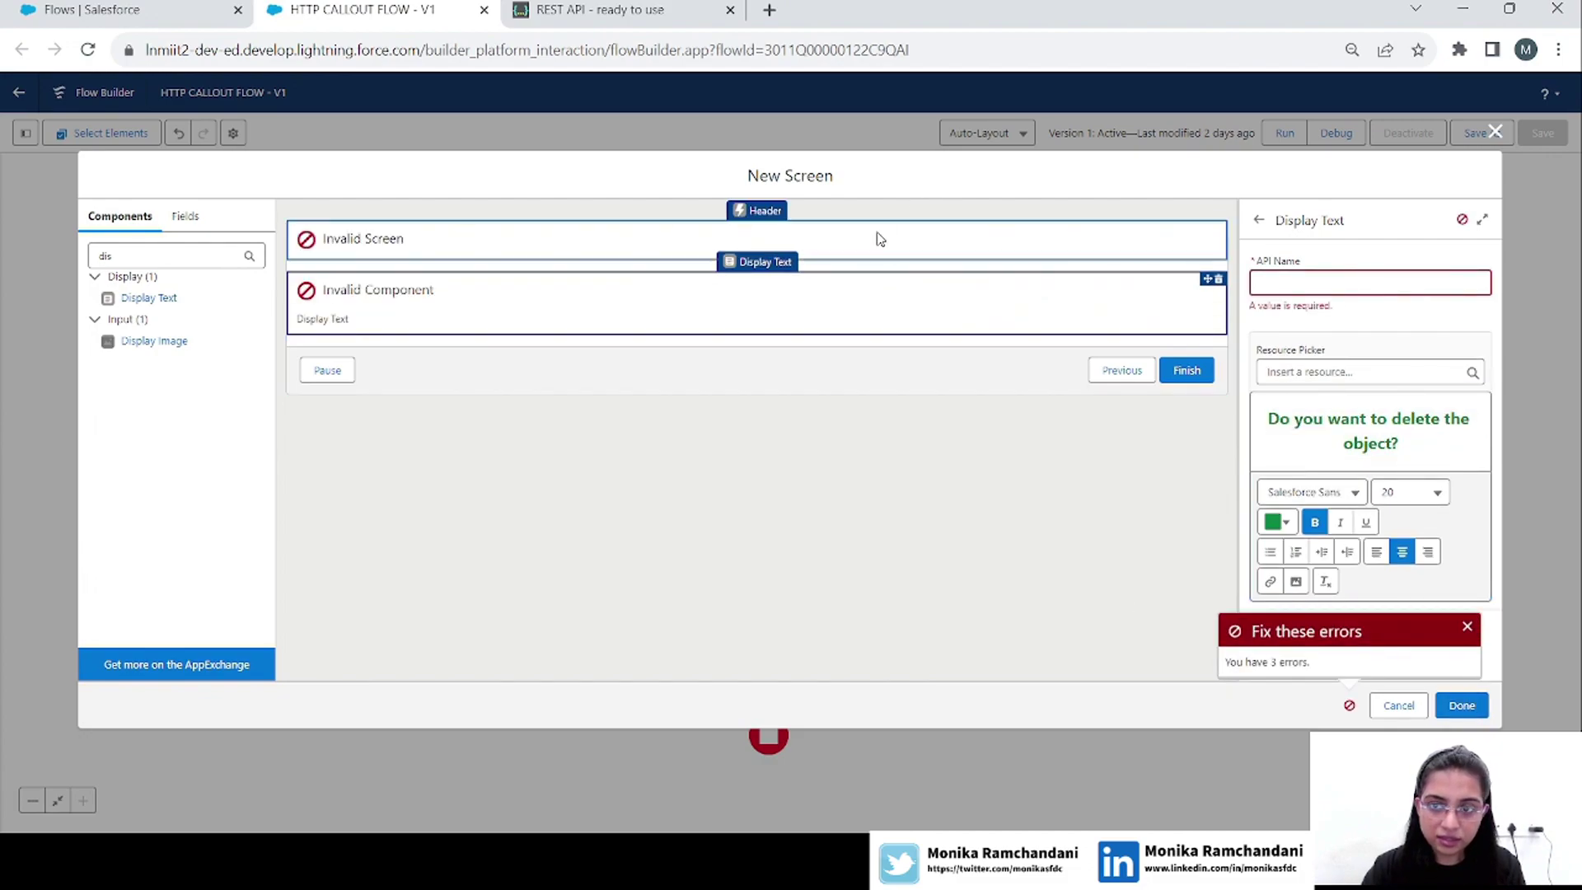
pyautogui.click(880, 238)
pyautogui.click(1322, 281)
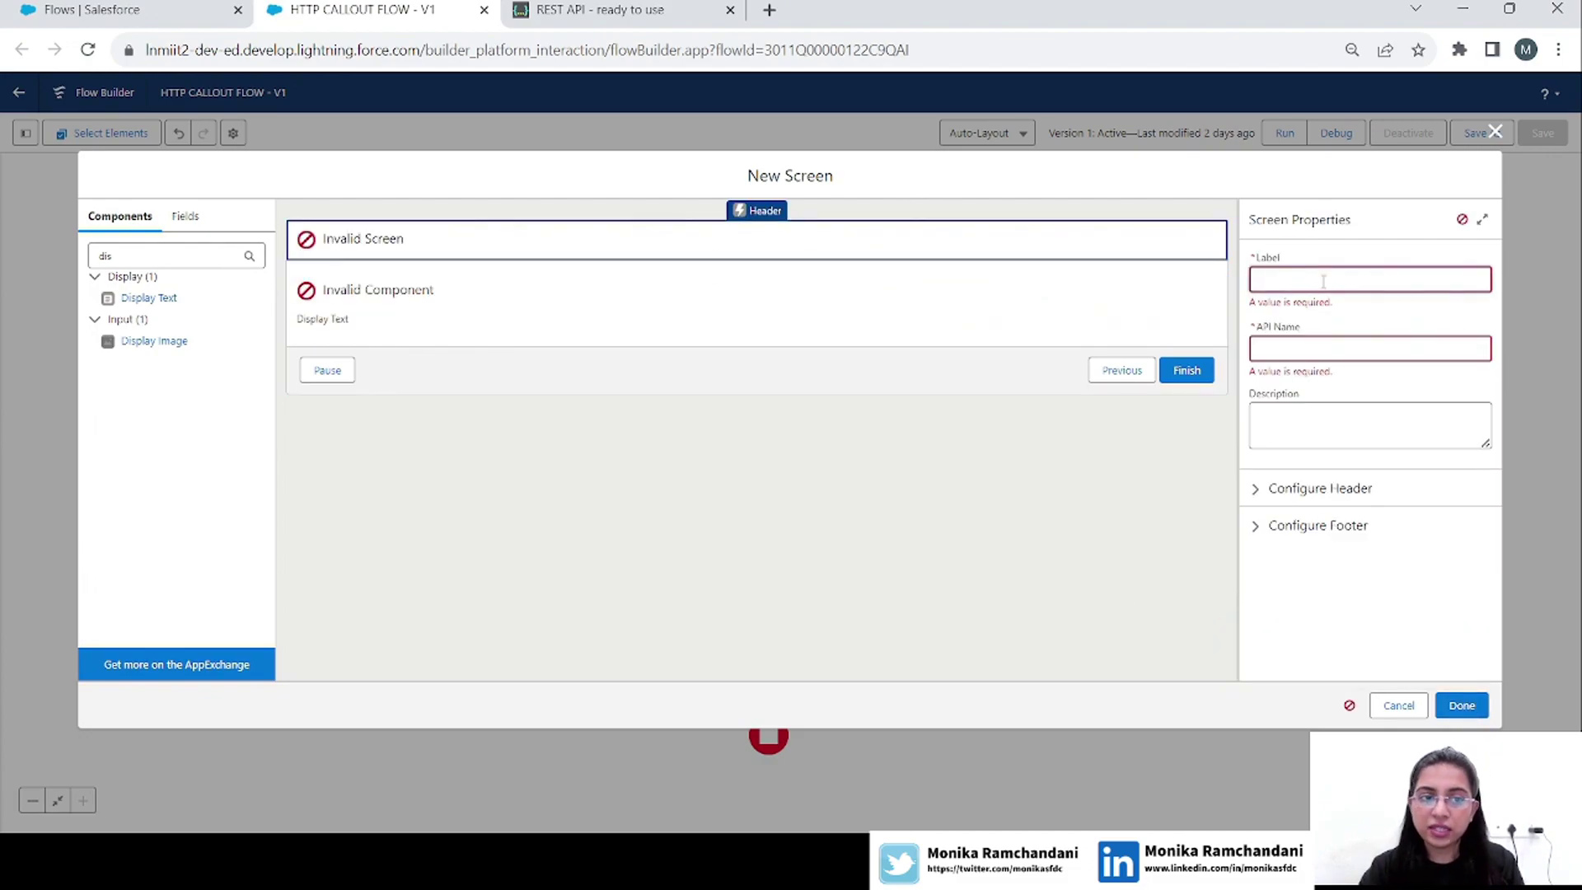
pyautogui.write('Confirmation')
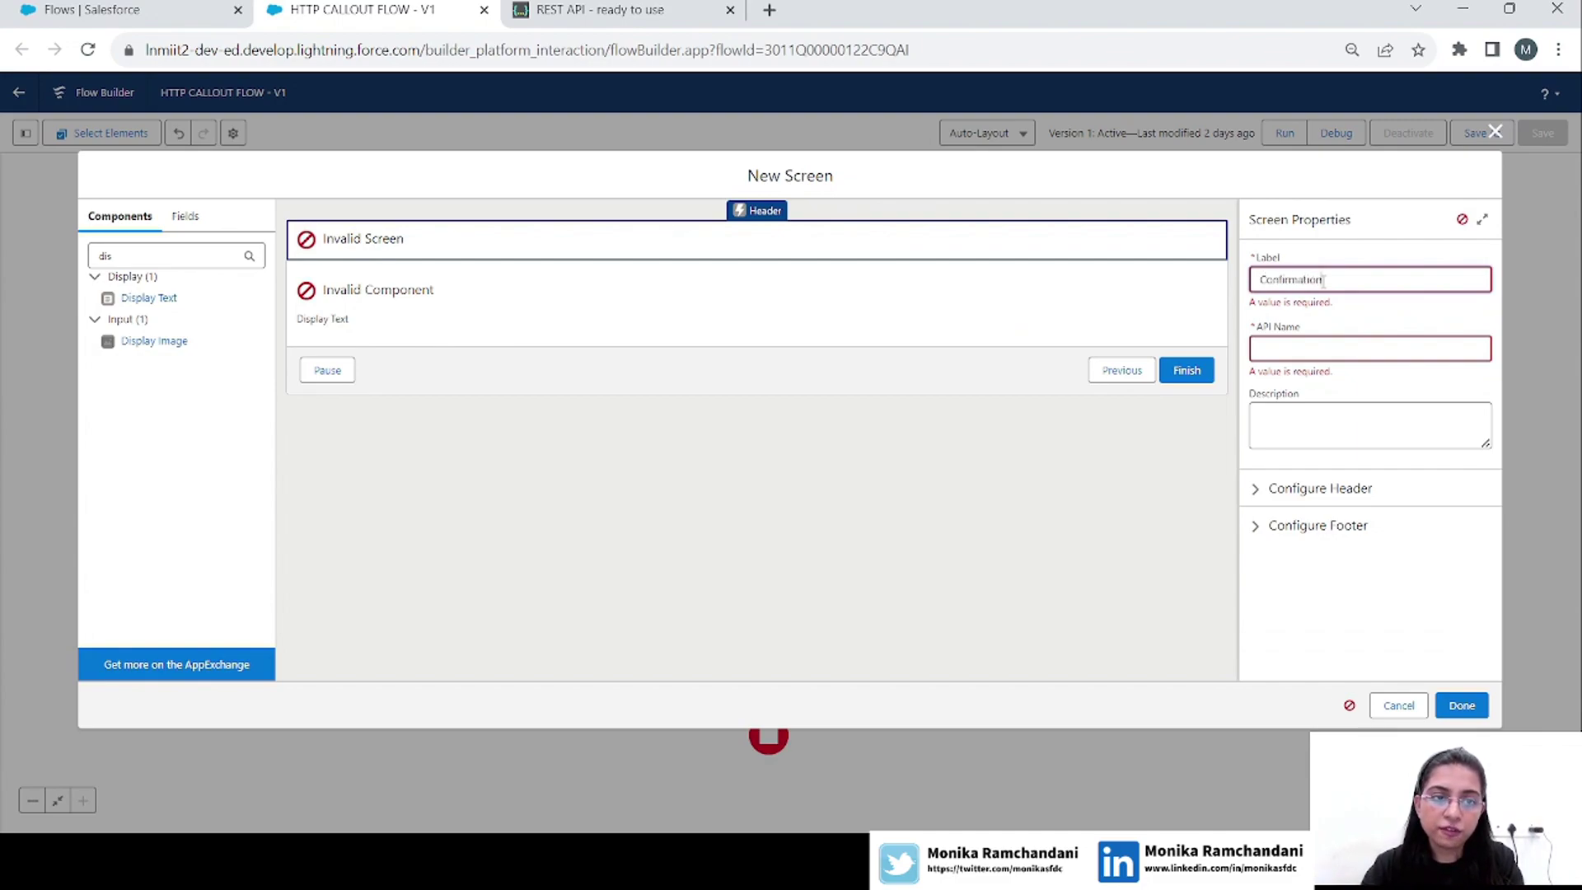
pyautogui.write(' Screen')
pyautogui.press('Tab')
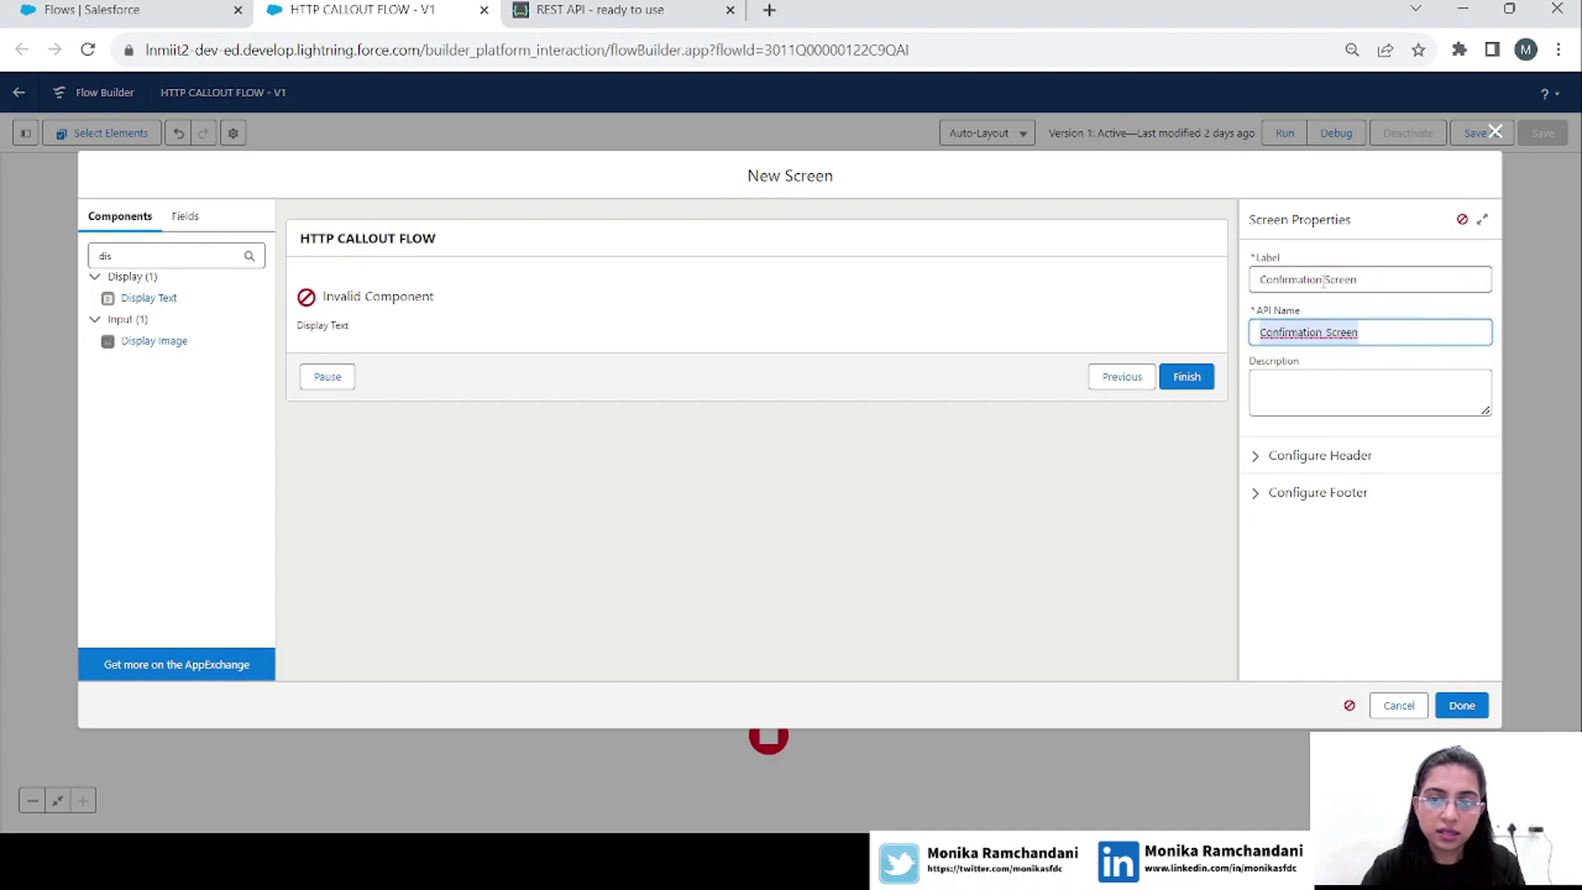
# Set the display text component's API name to ConfirmationMessage and finish the new screen.
pyautogui.click(1082, 307)
pyautogui.click(1334, 280)
pyautogui.write('Confirmatio')
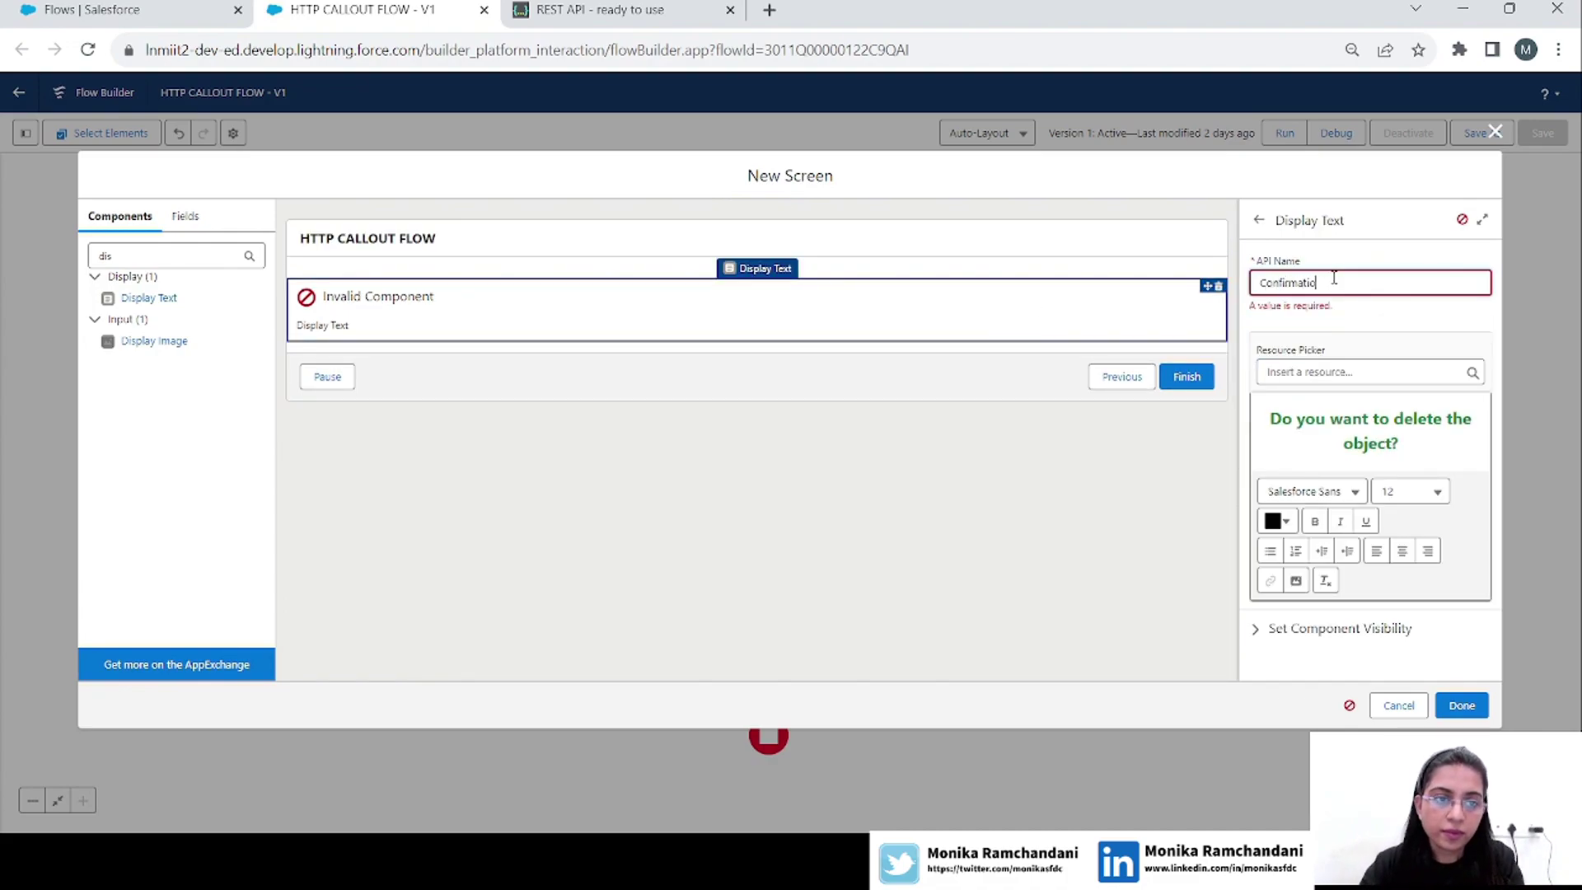
pyautogui.write('n Message')
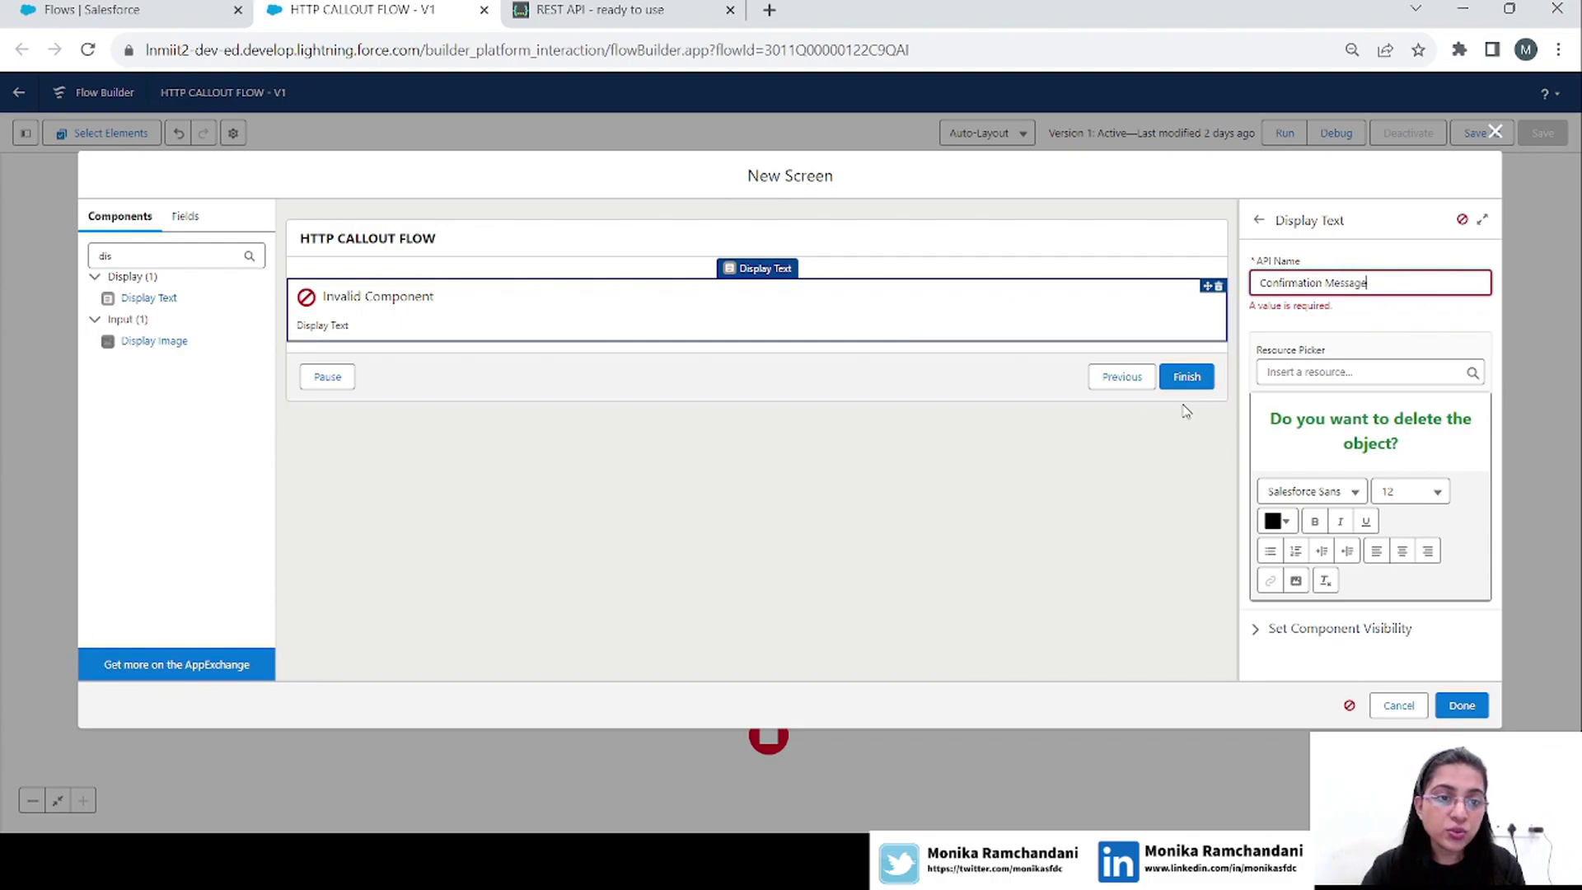
pyautogui.click(1457, 707)
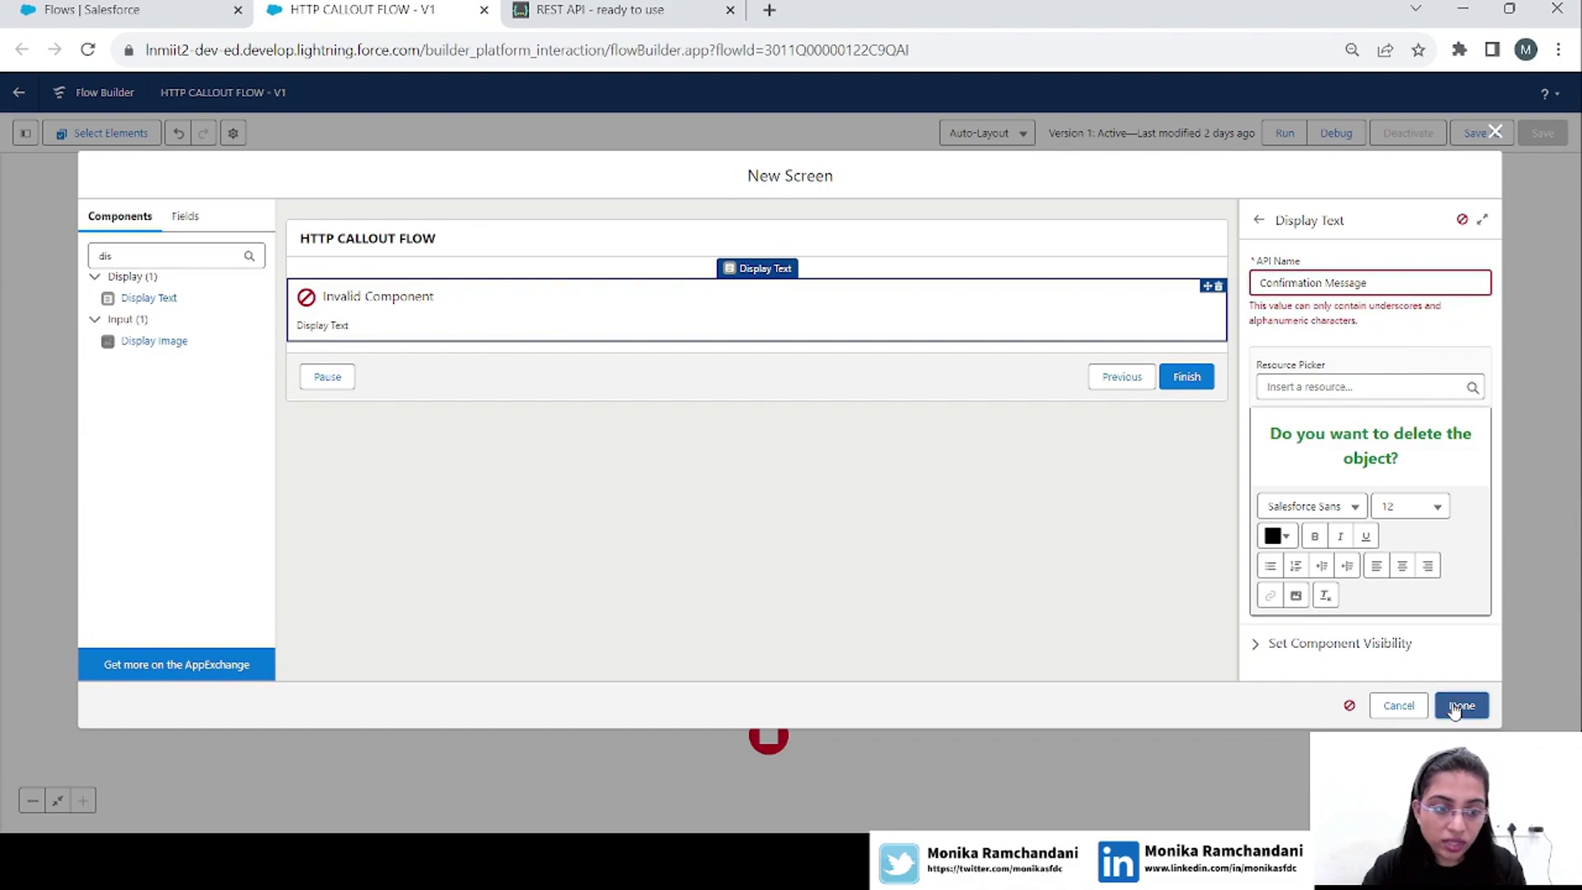
pyautogui.click(1326, 283)
pyautogui.press('BackSpace')
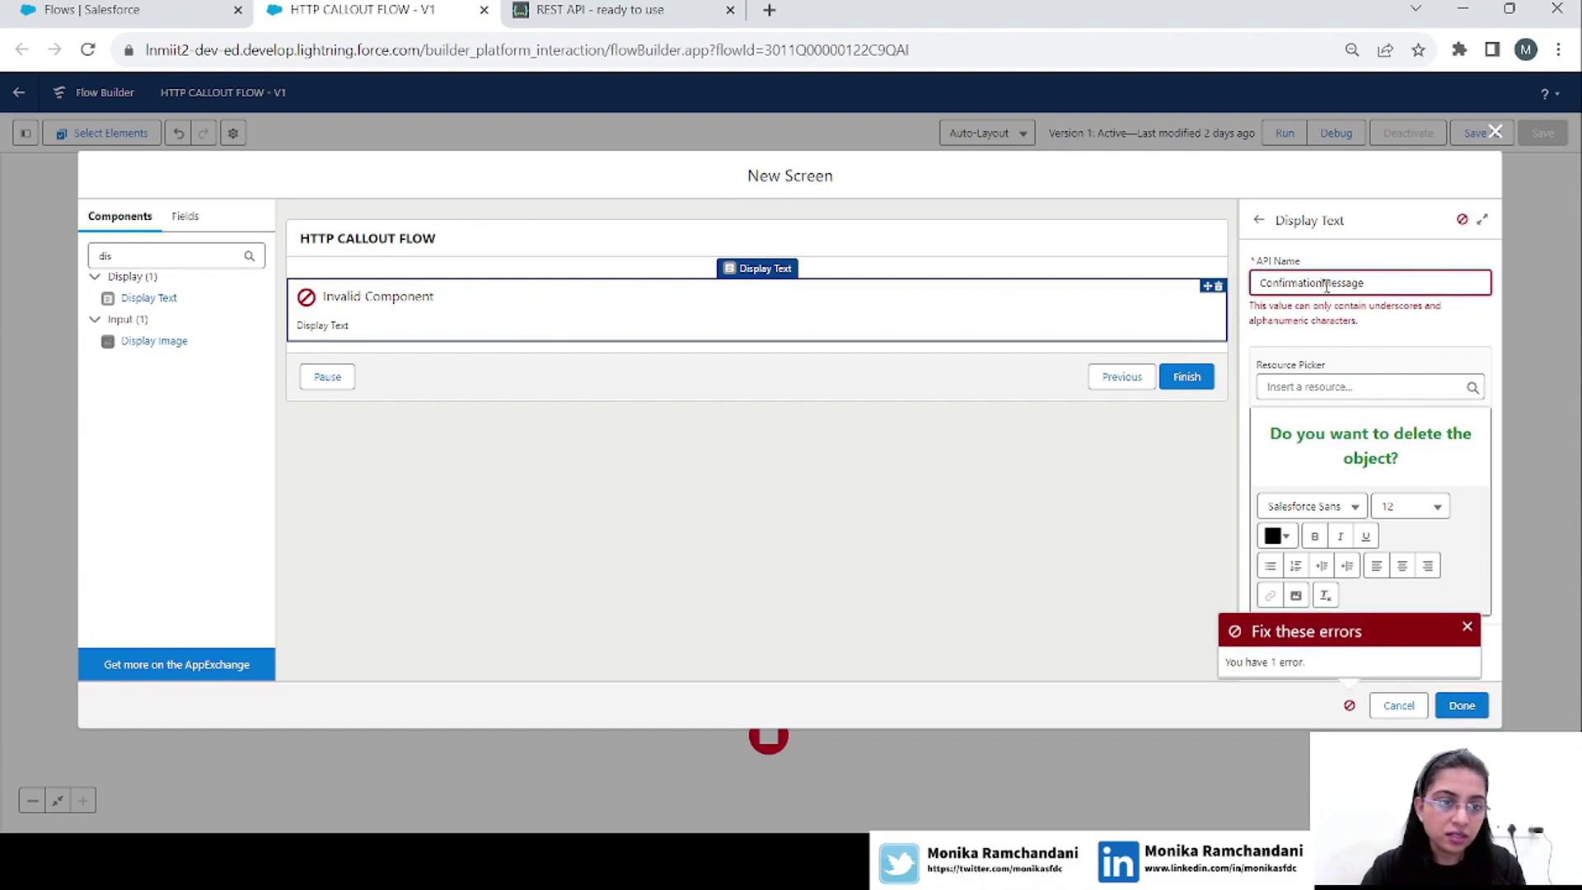
pyautogui.click(1383, 336)
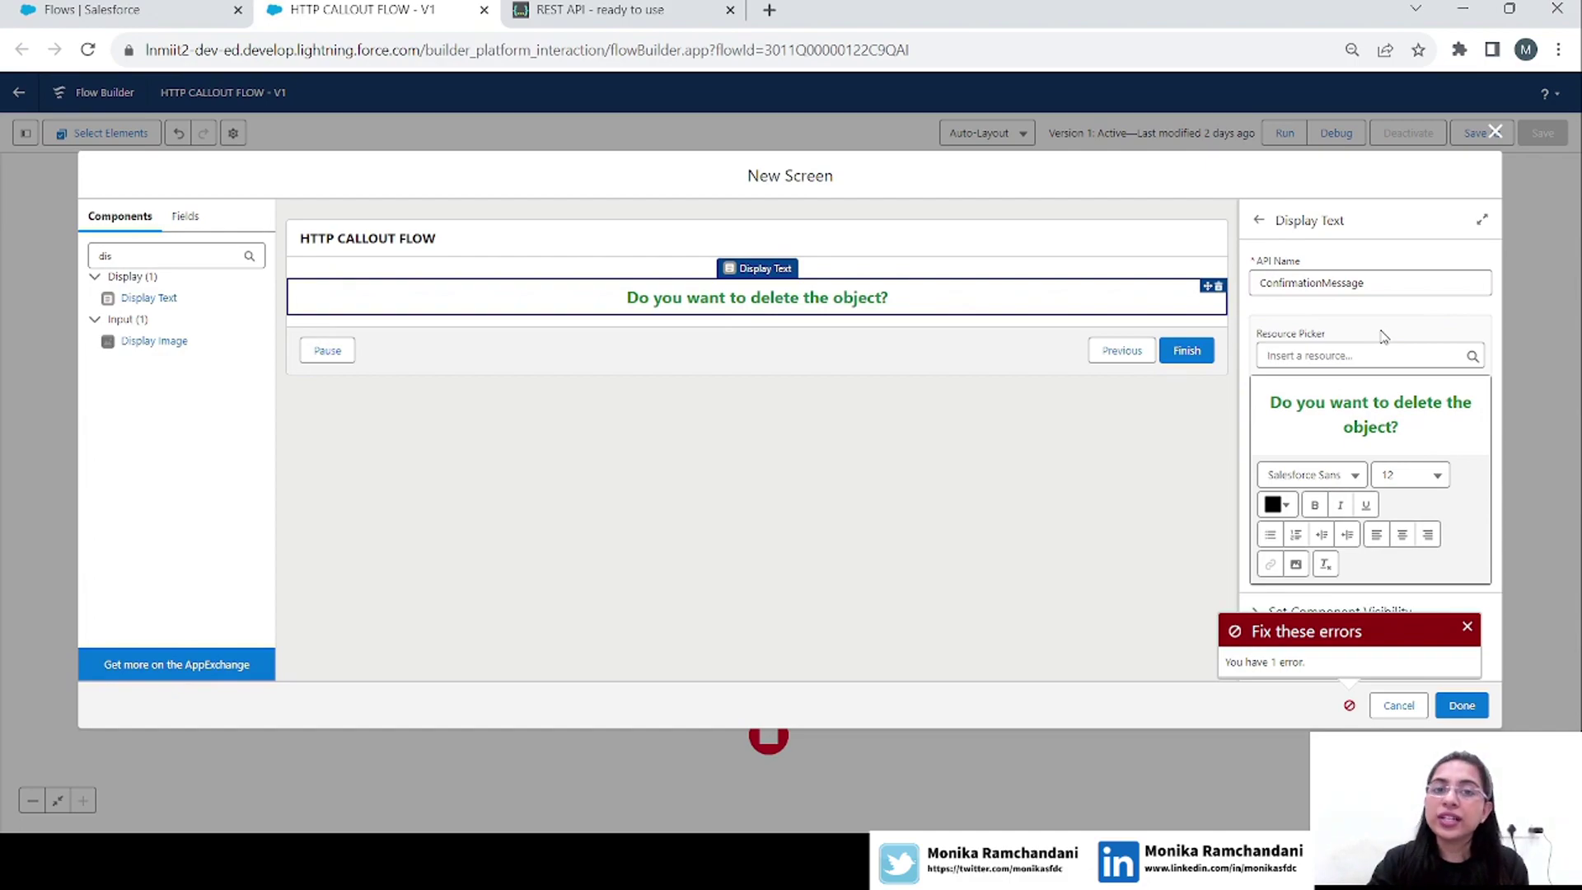
pyautogui.click(1468, 629)
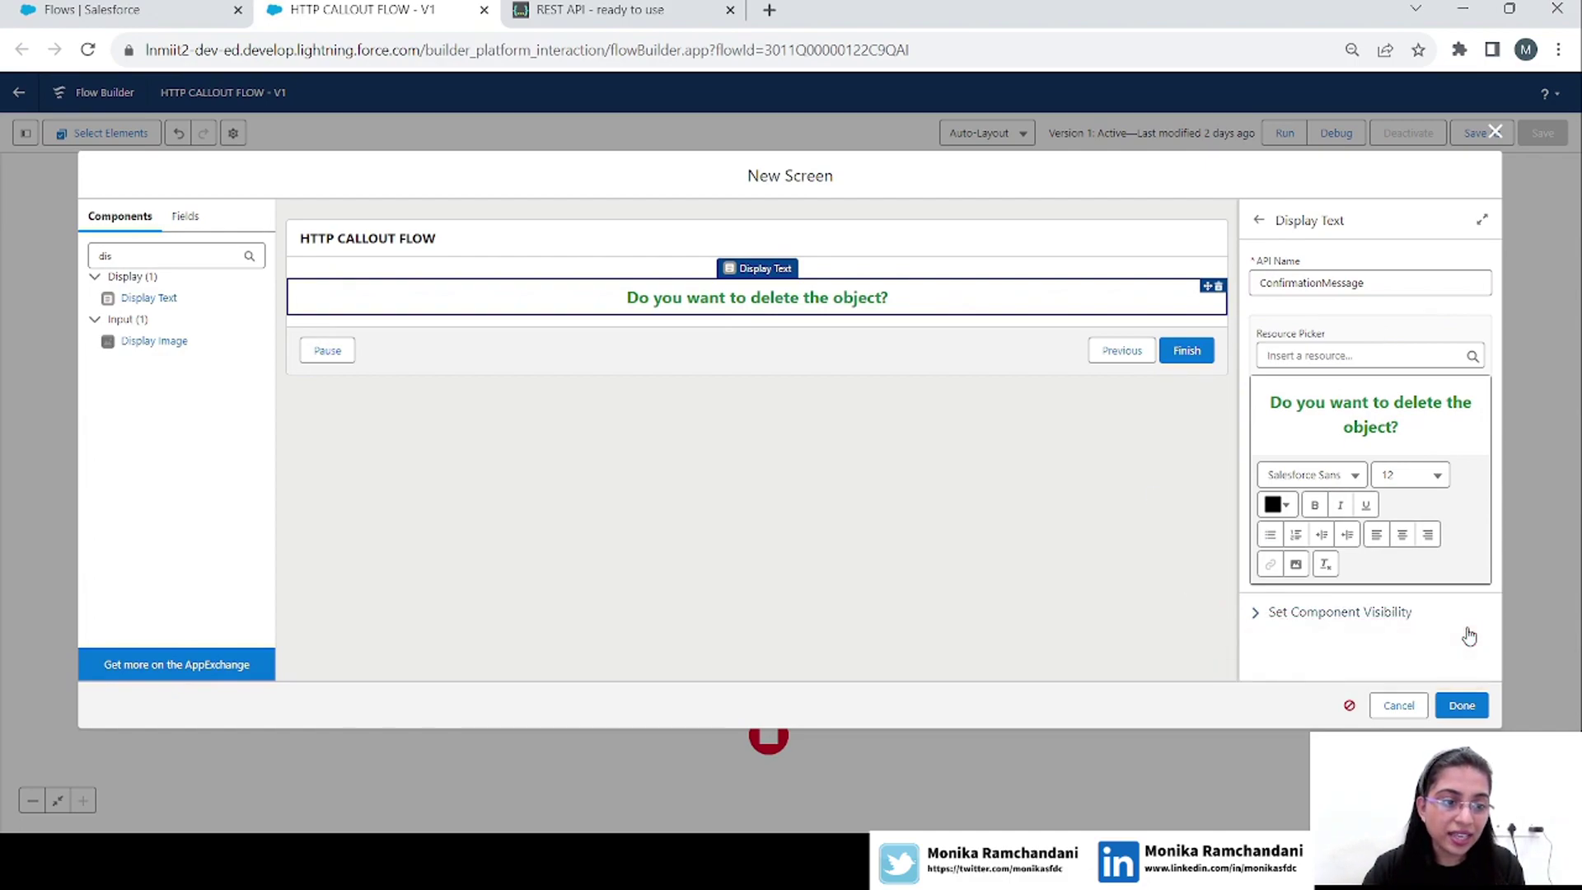
pyautogui.click(1460, 706)
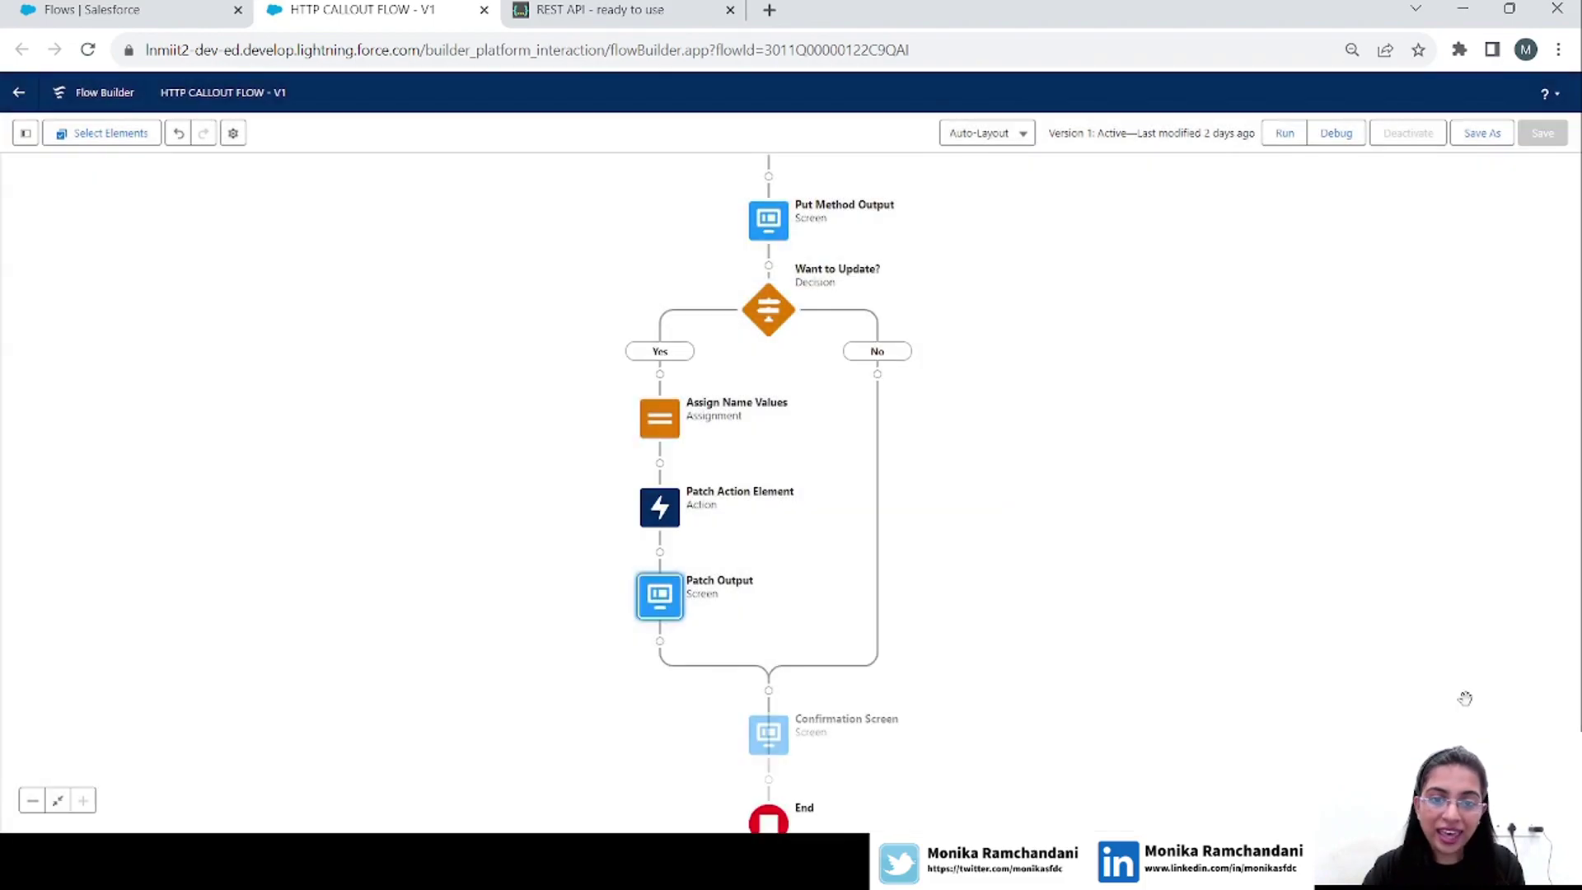
# Add an action element between the Confirmation Screen and the end of the flow, and start creating an HTTP callout for it.
pyautogui.moveTo(1176, 728); pyautogui.dragTo(1191, 555)
pyautogui.click(783, 614)
pyautogui.write('ac')
pyautogui.click(711, 702)
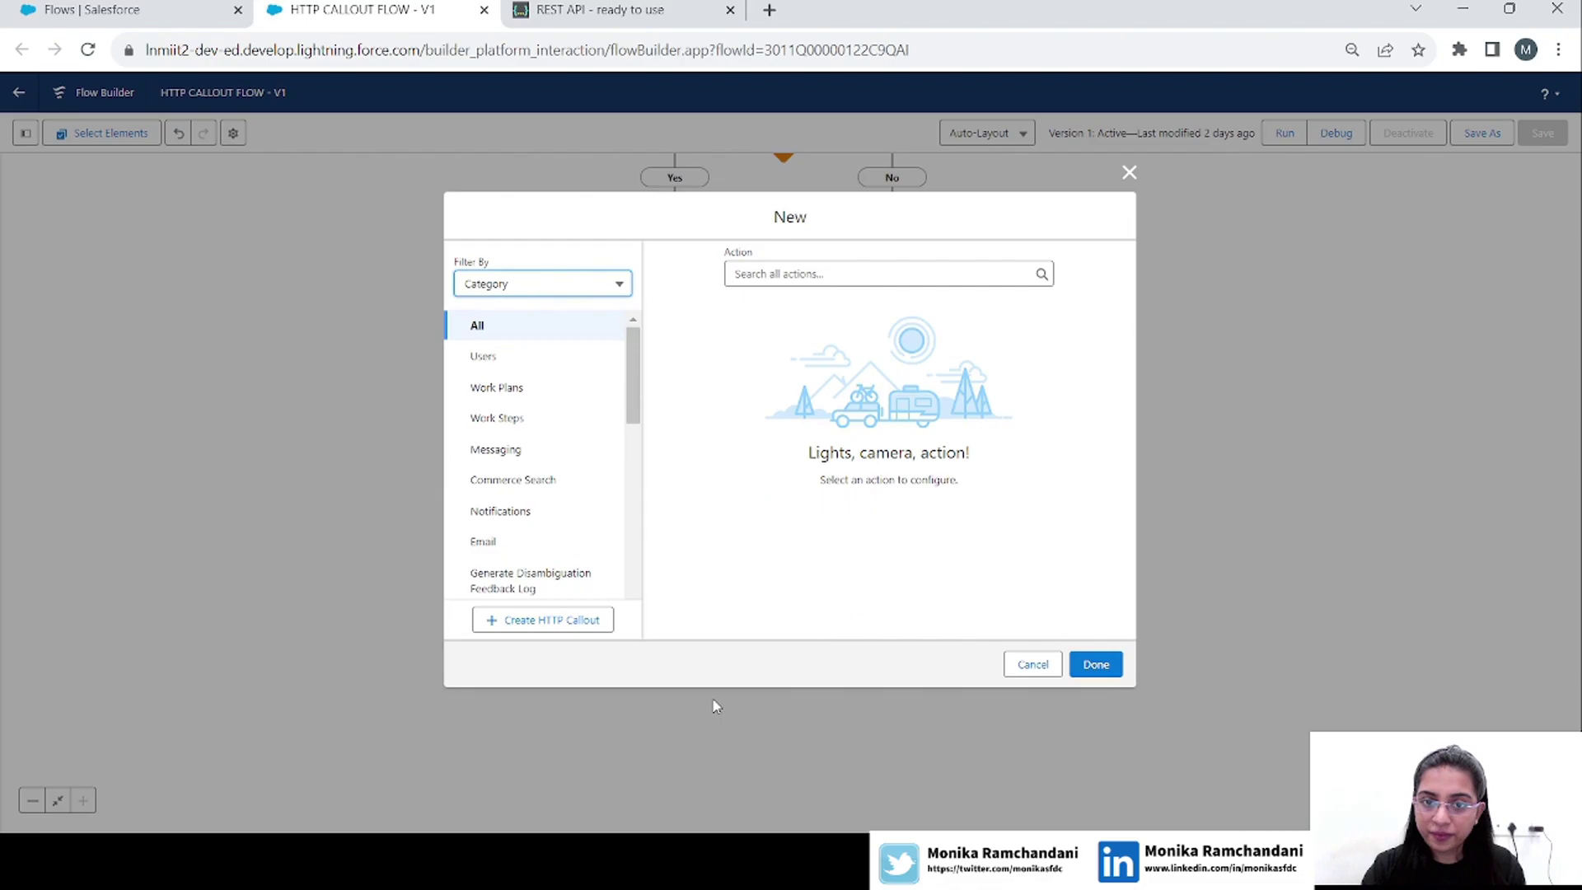
pyautogui.click(545, 623)
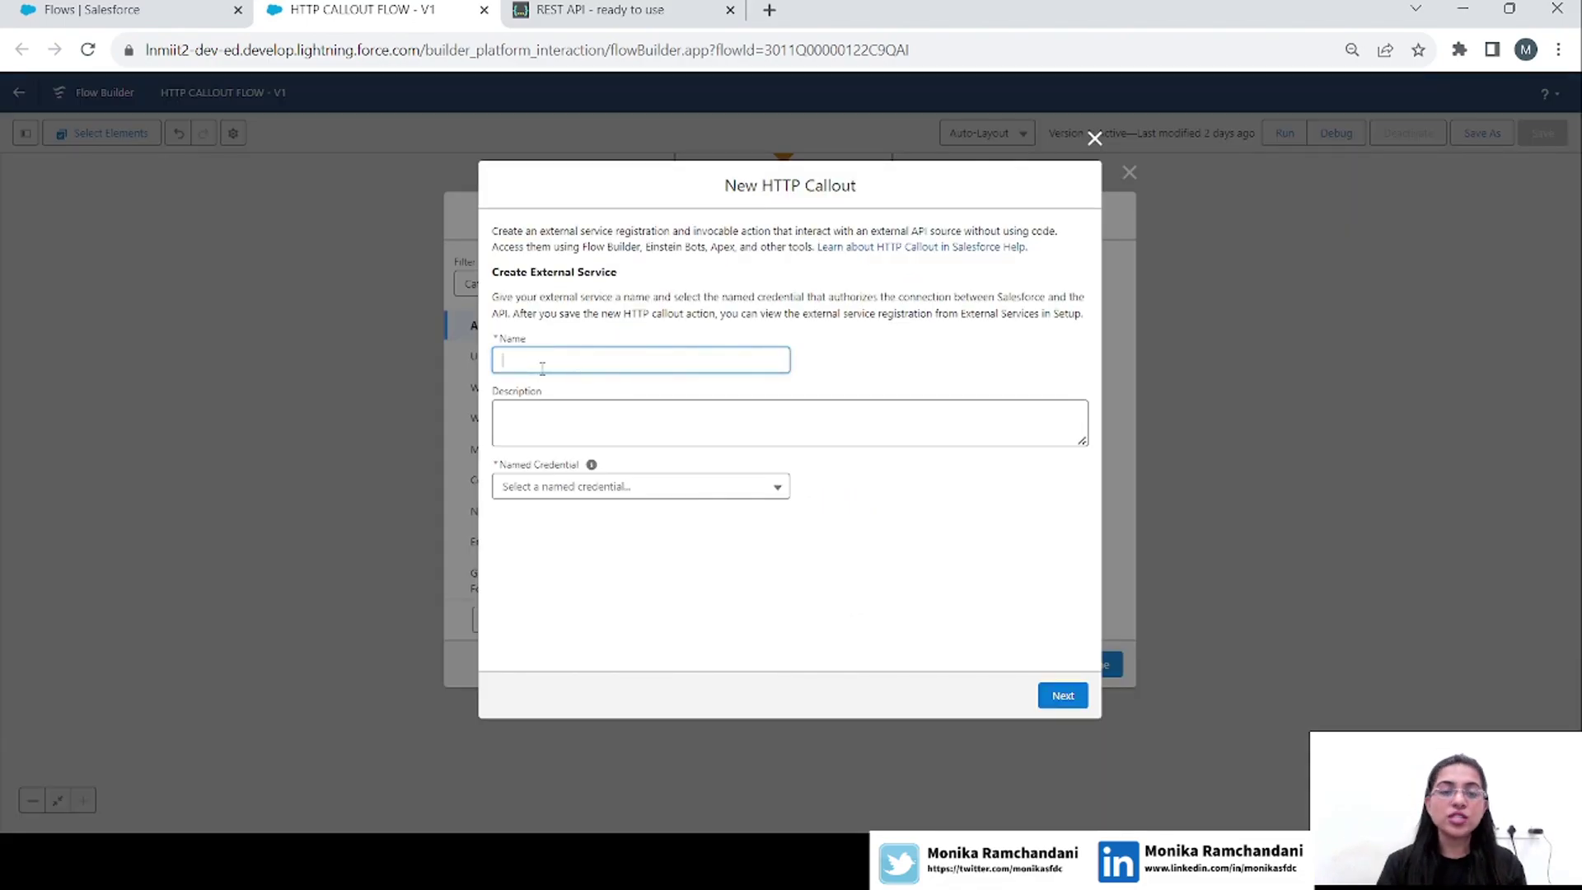
# Name the external service DeleteExternalService, assign it the Http Named Credential and continue to the invocable action configuration.
pyautogui.write('DeleteExter')
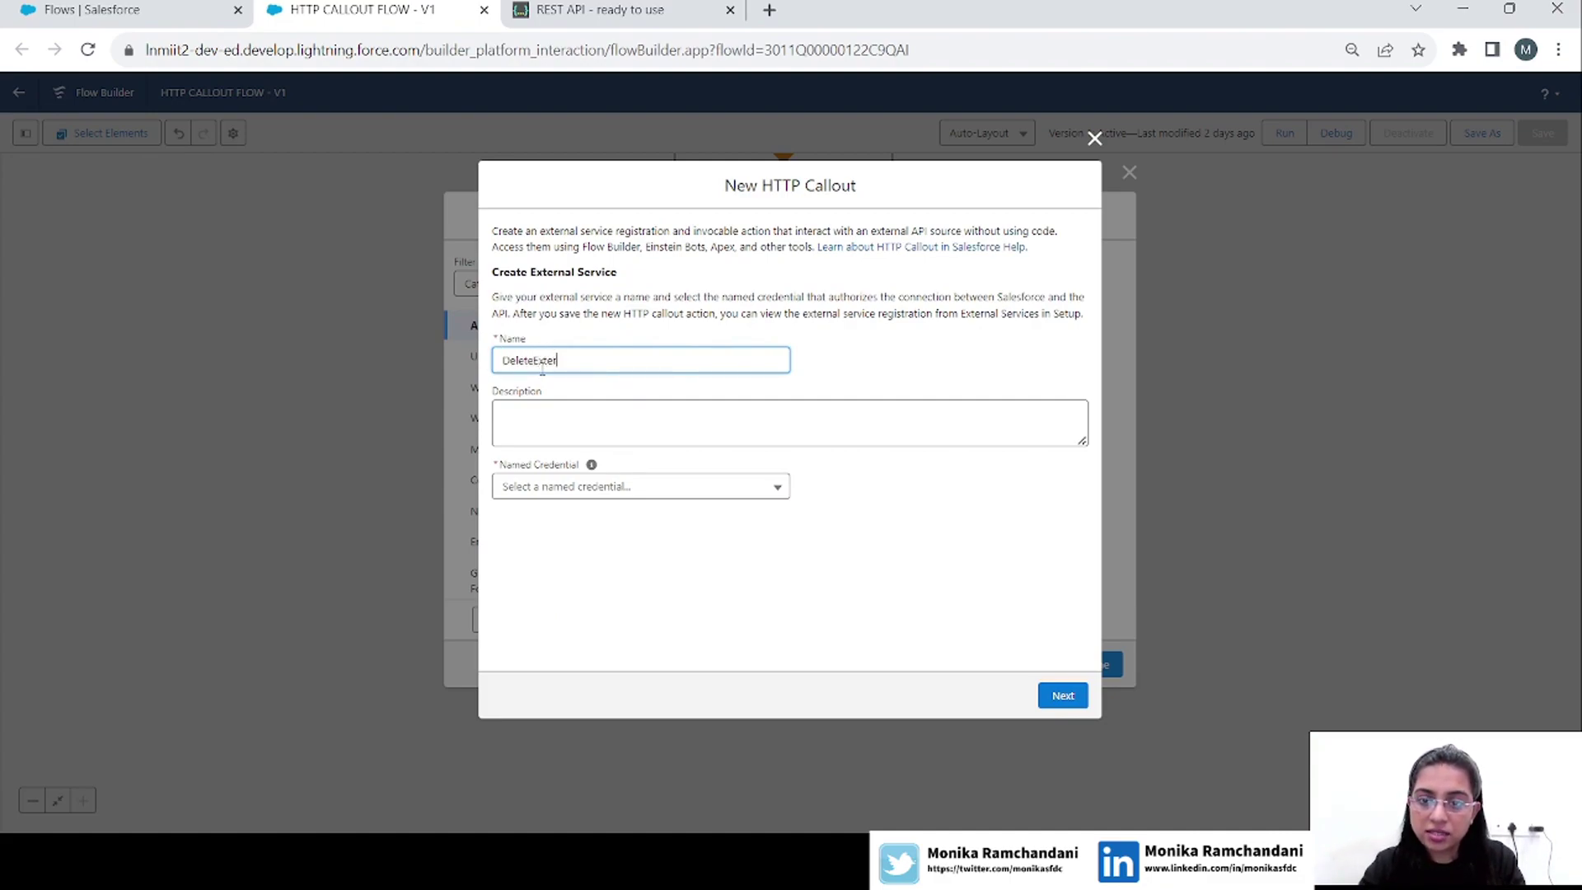
pyautogui.write('nalService')
pyautogui.press('Tab')
pyautogui.click(588, 484)
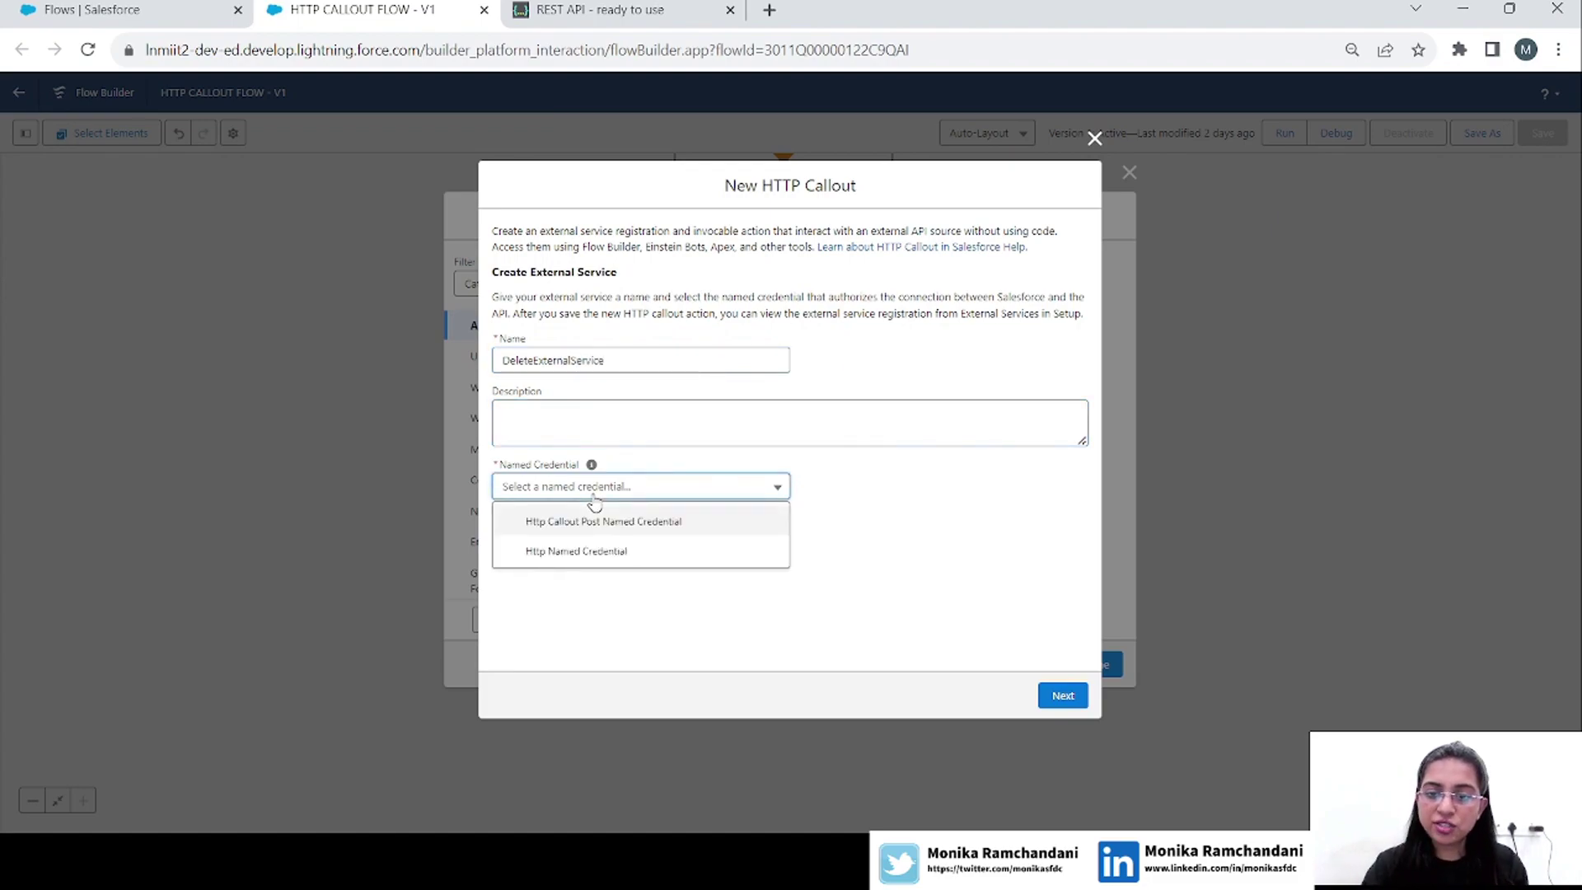
pyautogui.click(618, 549)
pyautogui.moveTo(655, 544); pyautogui.dragTo(519, 552)
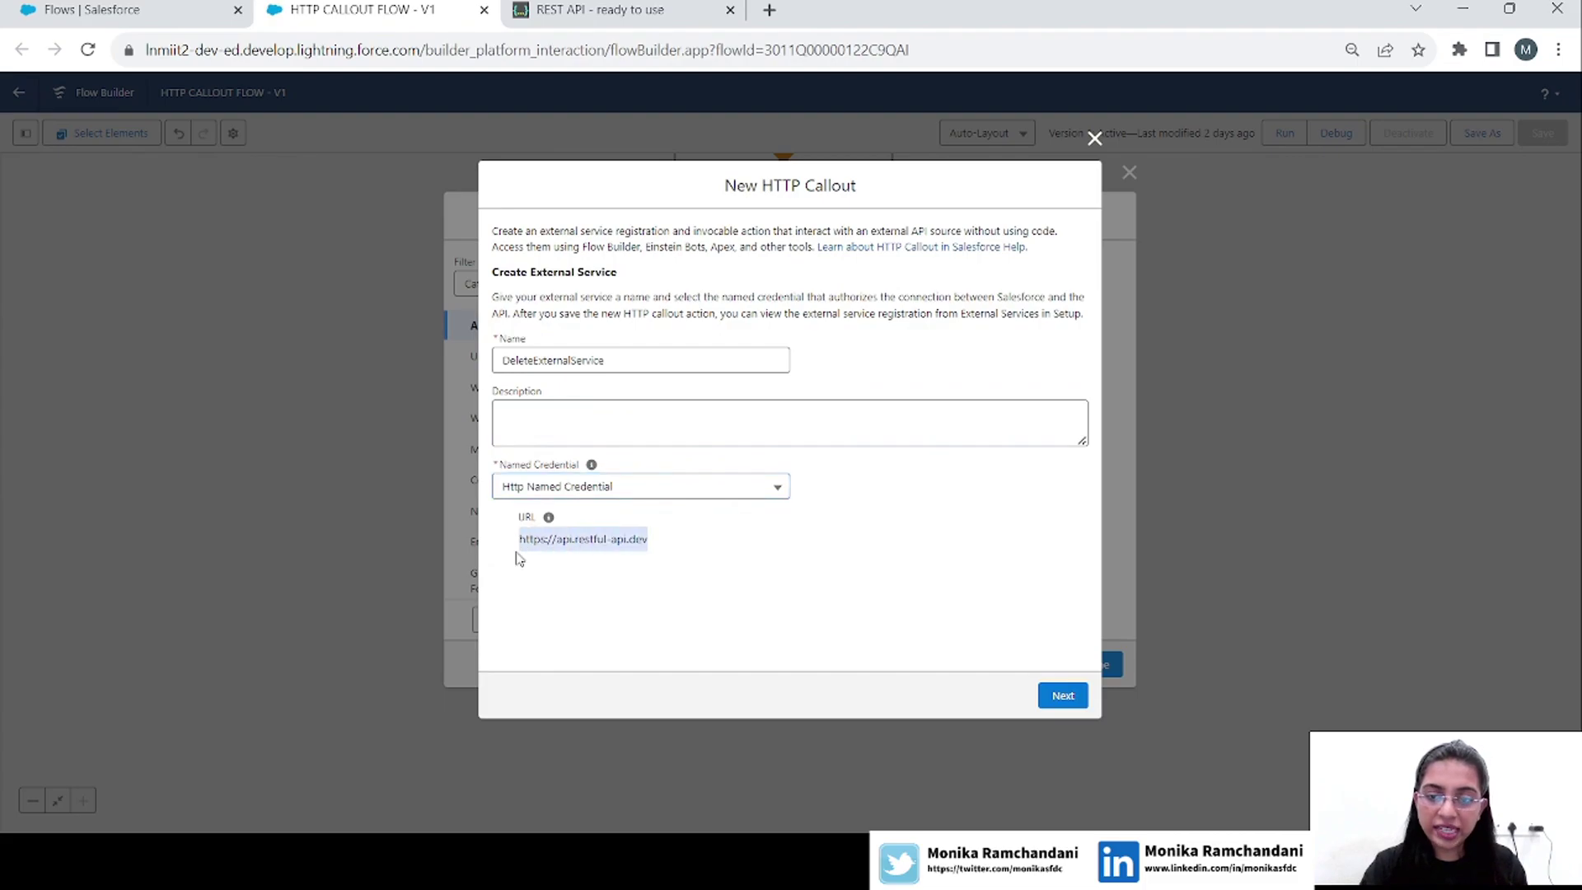
pyautogui.click(1050, 699)
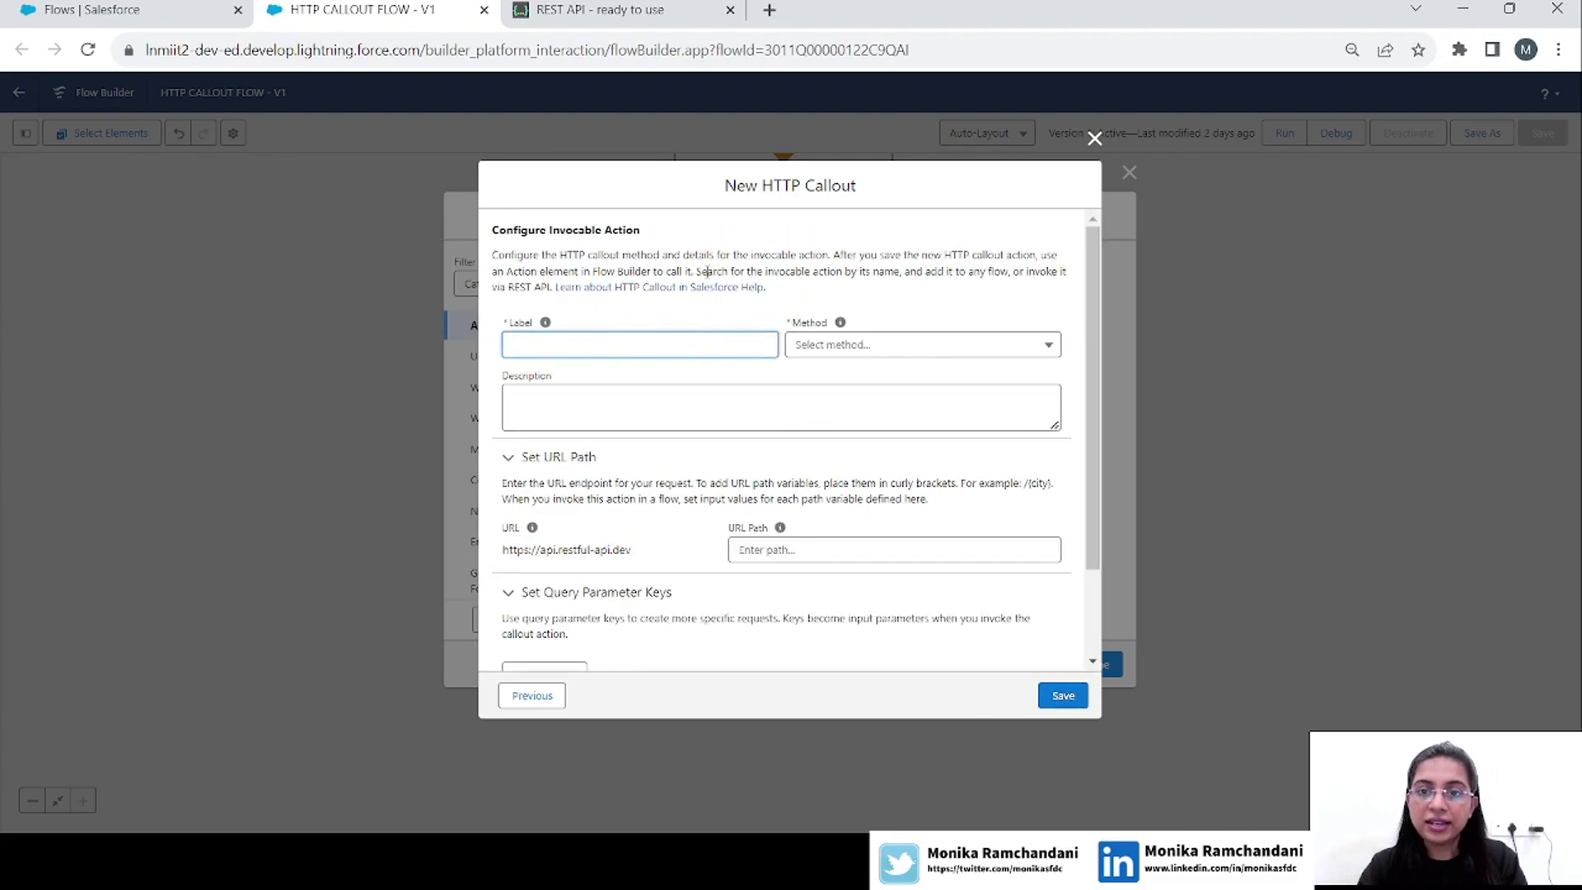
# Label the invocable action "Delete Invocable Action" and set its method to DELETE.
pyautogui.write('Del')
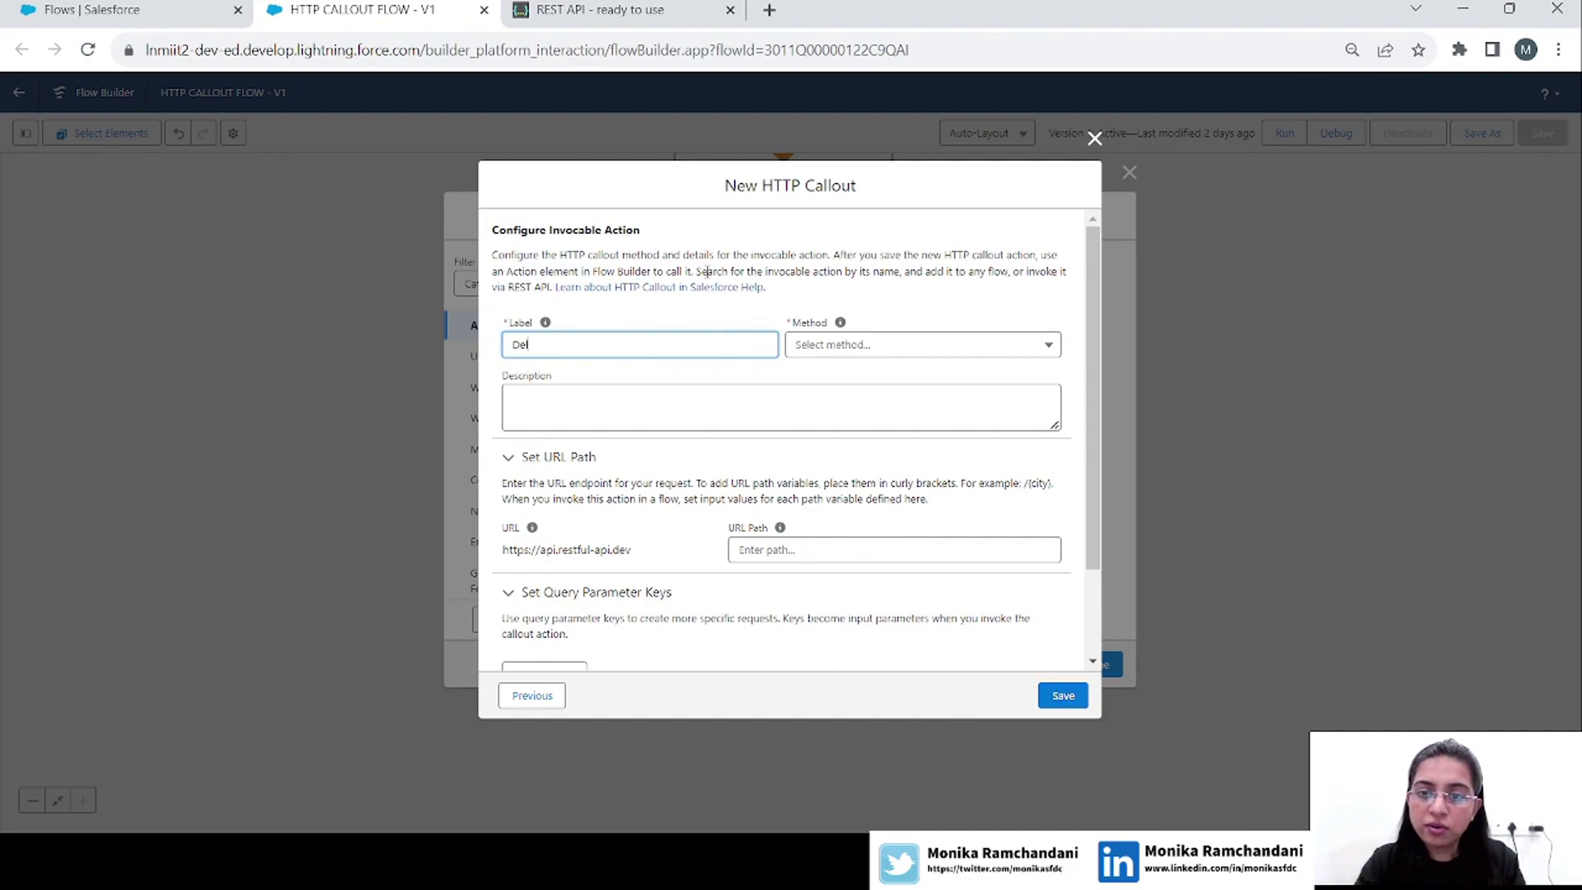
pyautogui.write('ete invocable Action')
pyautogui.click(944, 346)
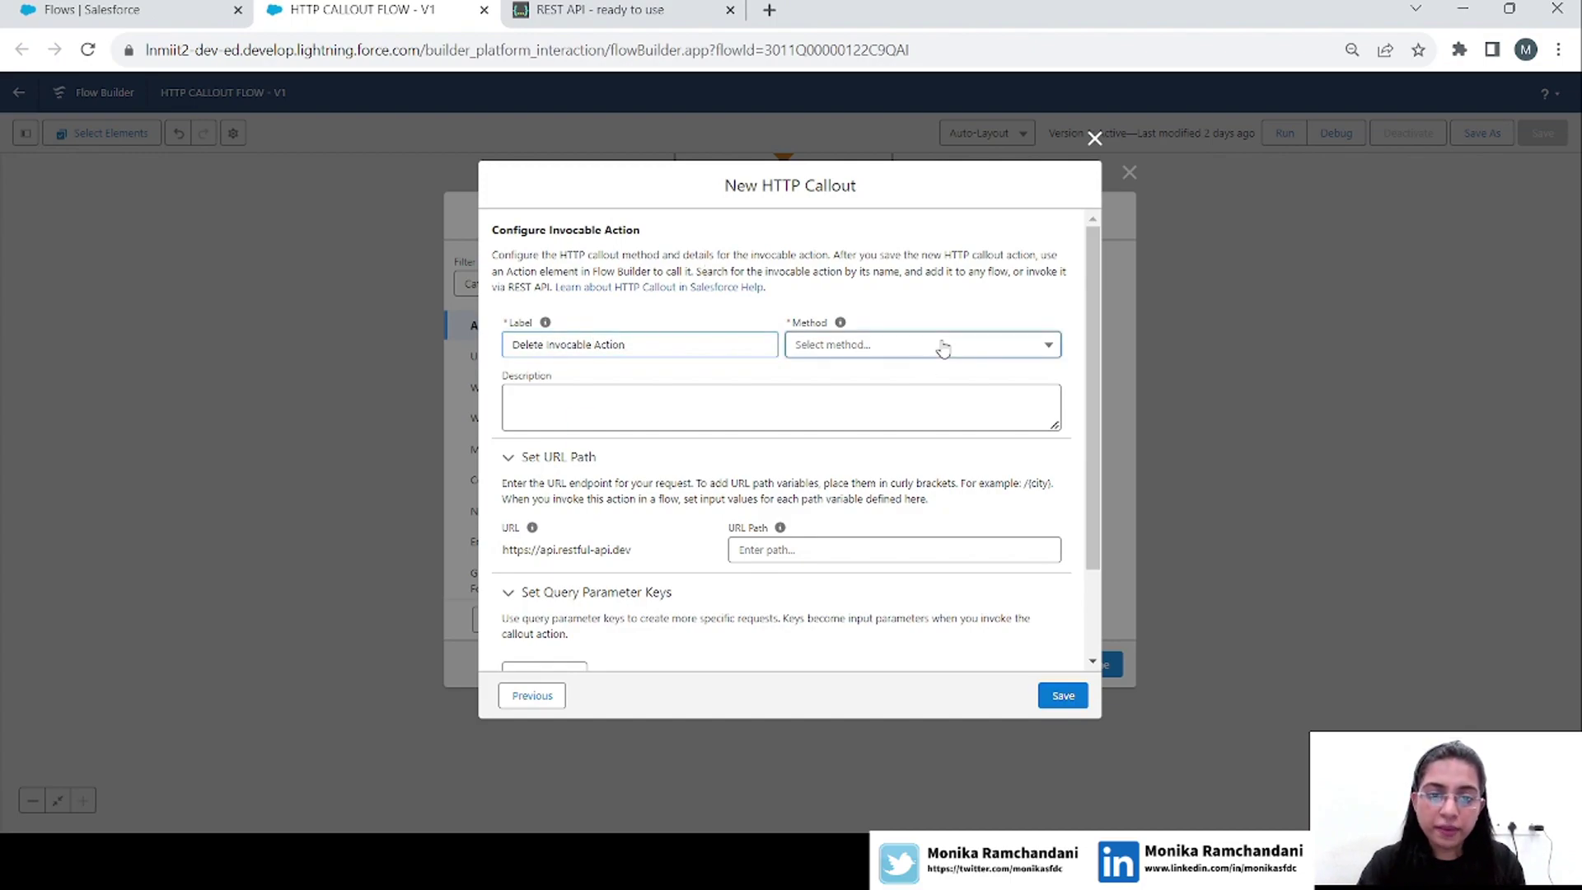
pyautogui.click(873, 497)
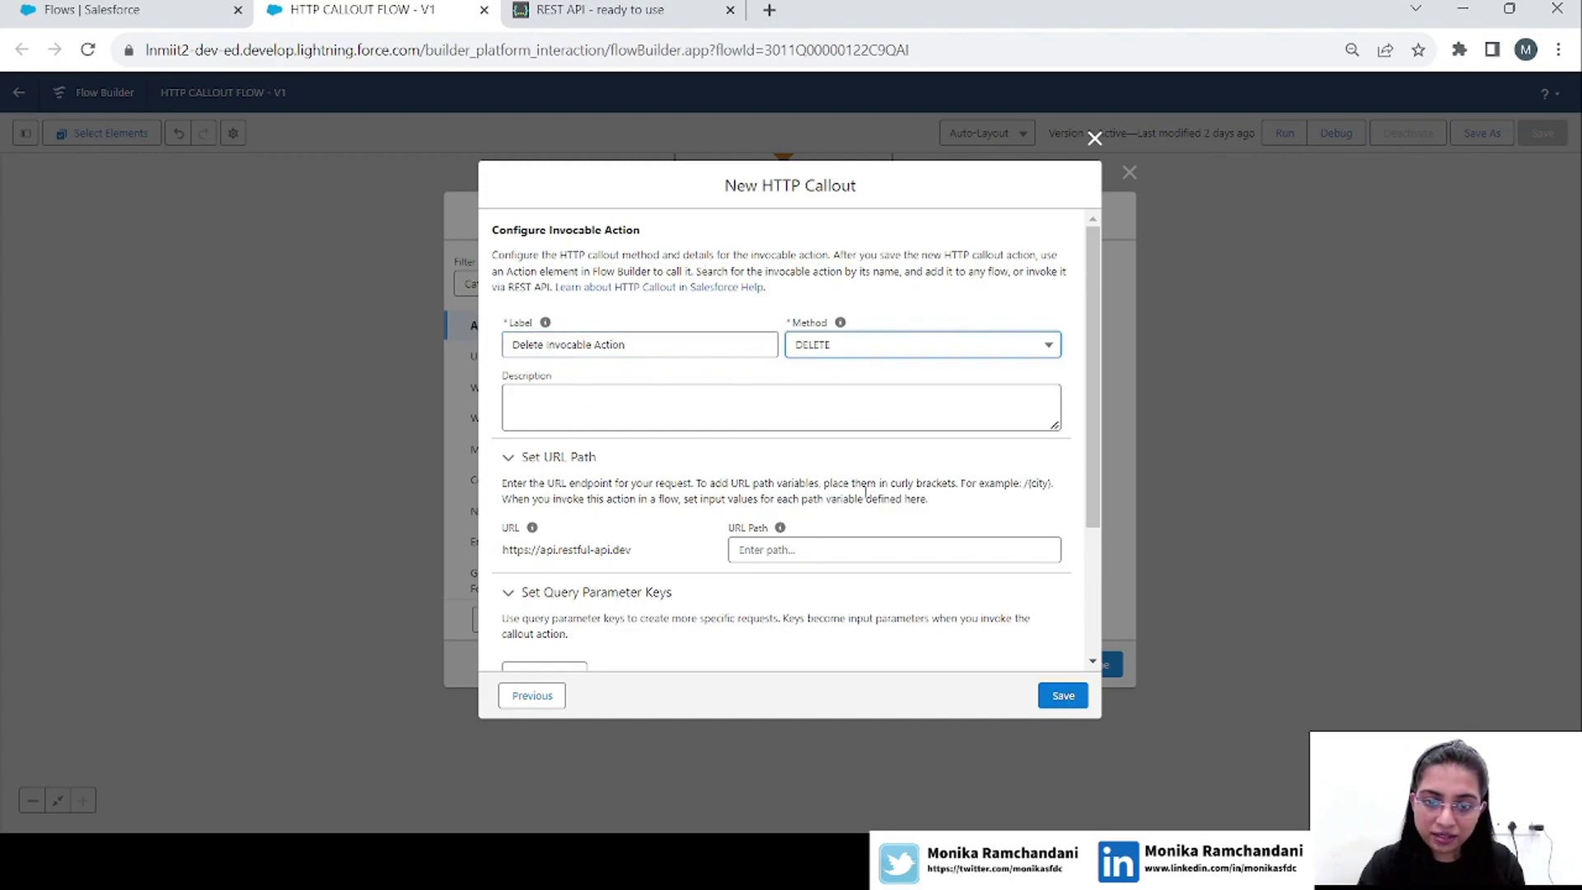
# Copy the /objects/6 path from the DELETE request URL on the restful-api.dev page.
pyautogui.click(878, 456)
pyautogui.scroll(-2, 888, 429)
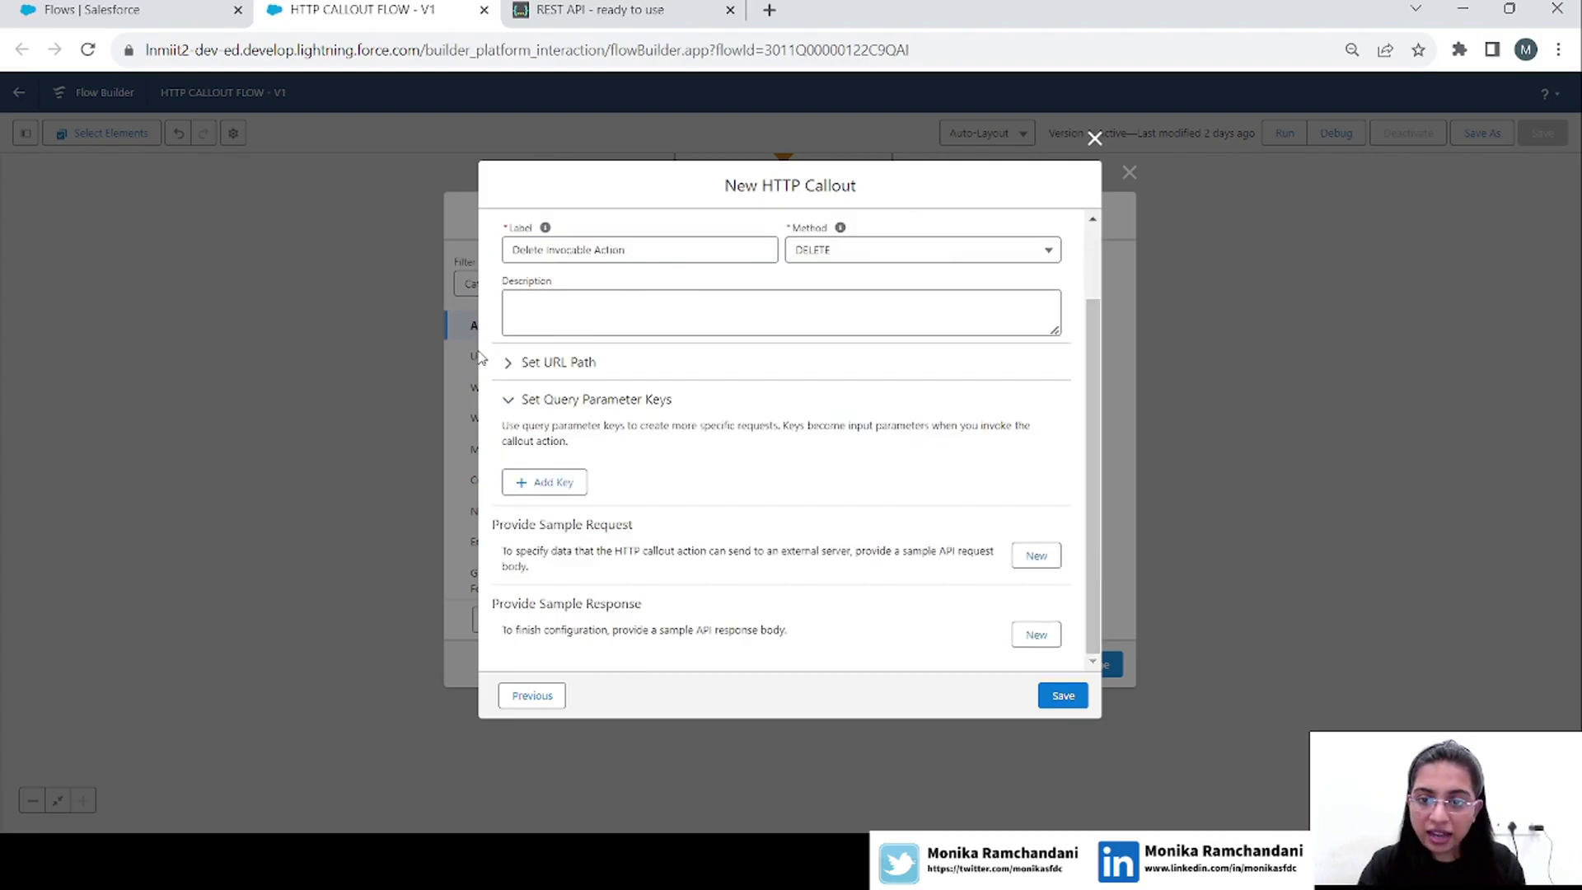
pyautogui.click(506, 365)
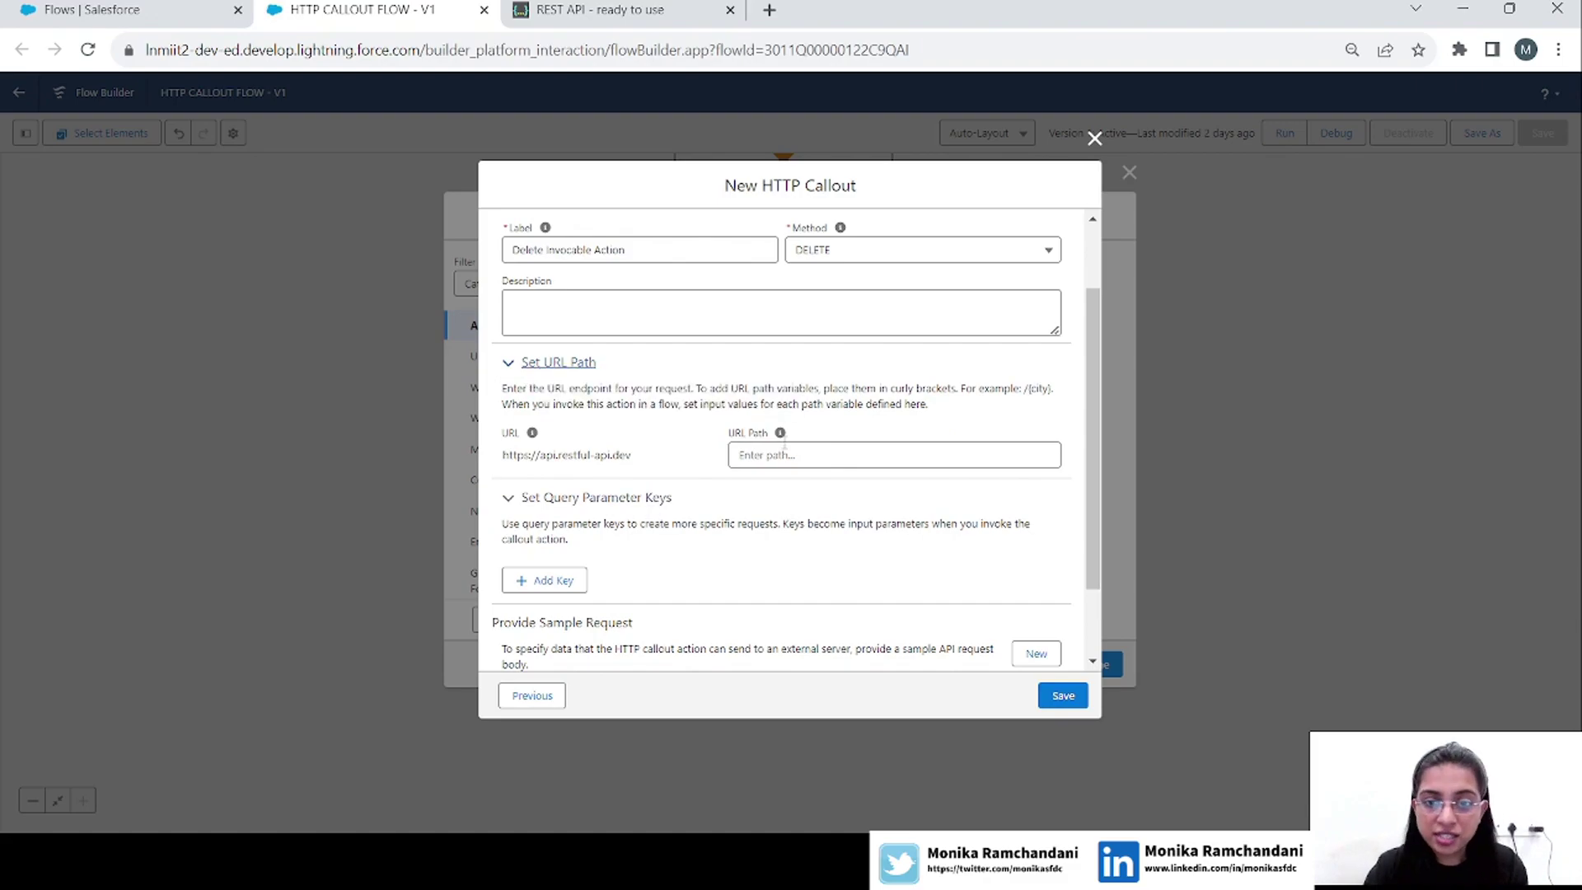
pyautogui.click(665, 8)
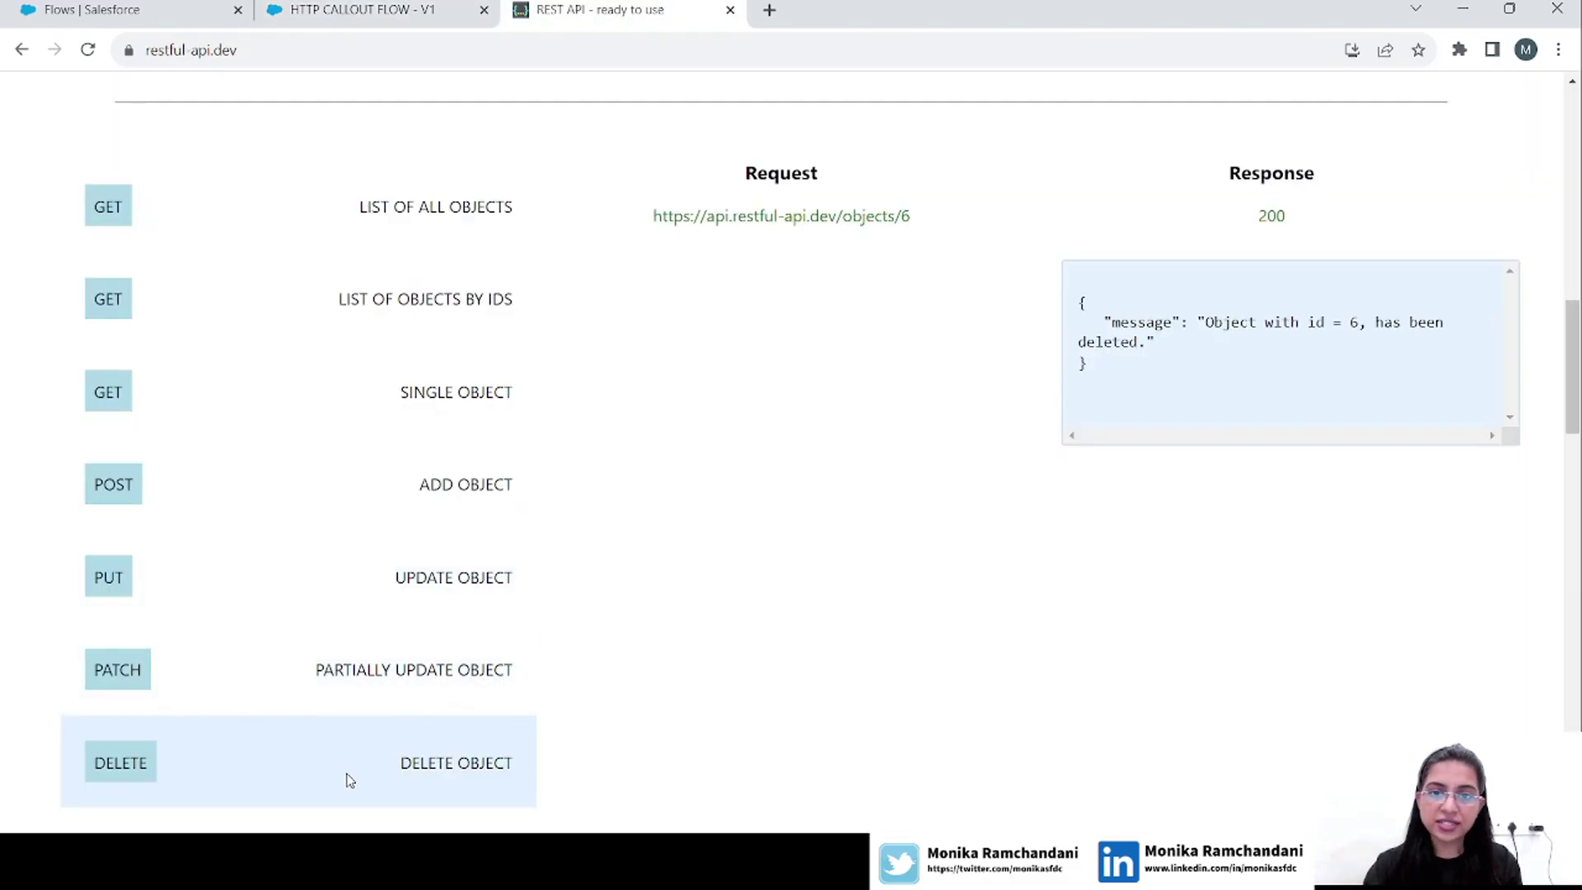
pyautogui.moveTo(927, 220); pyautogui.dragTo(649, 224)
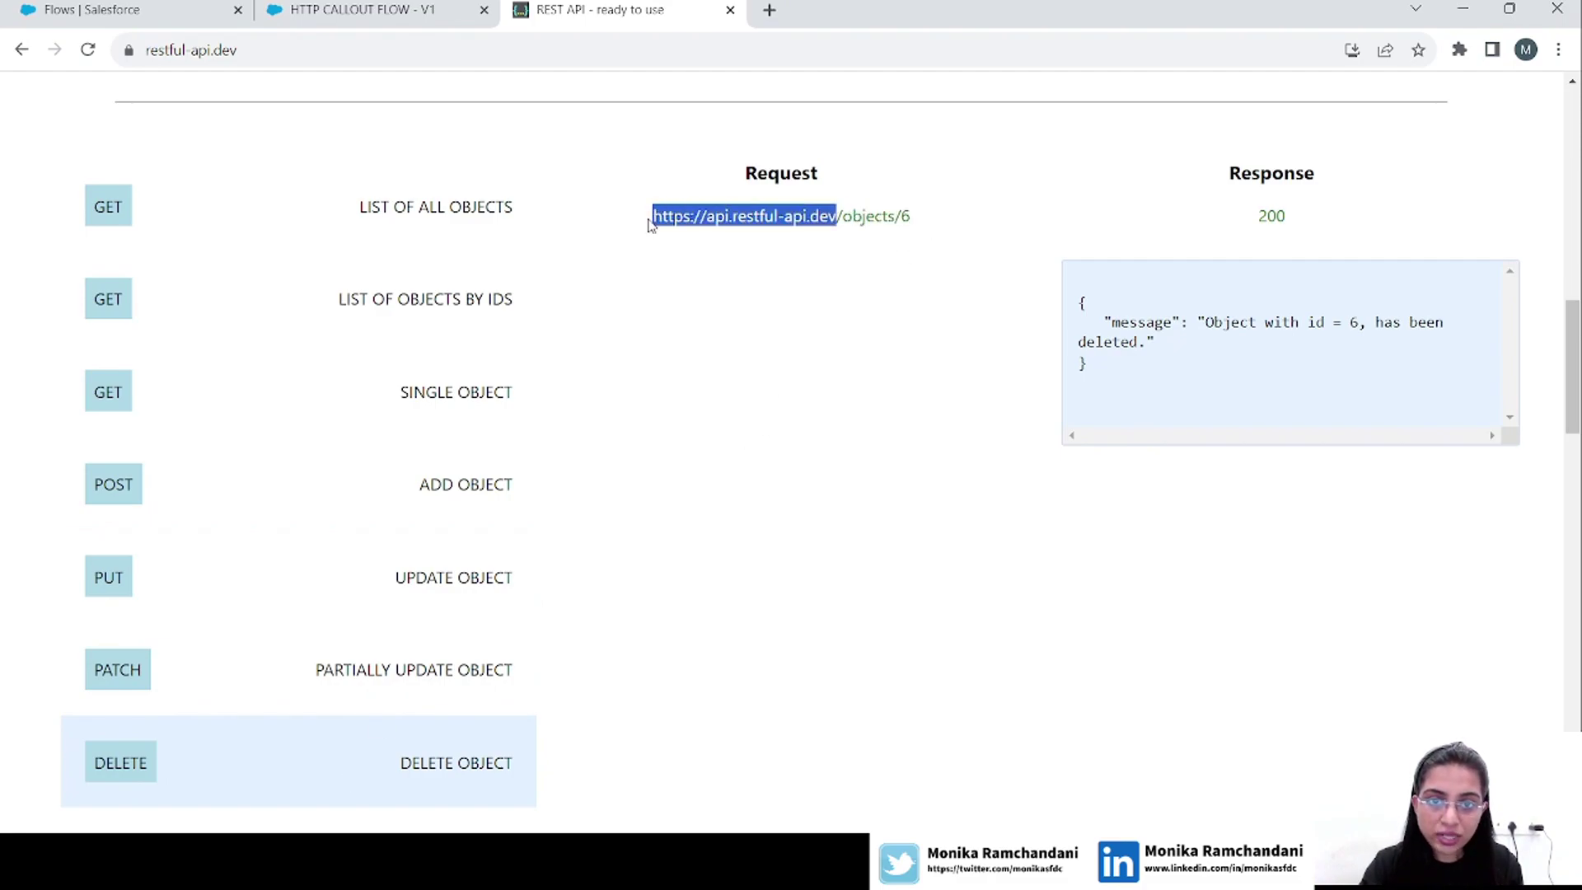
pyautogui.moveTo(931, 229); pyautogui.dragTo(838, 218)
pyautogui.hotkey('ctrl', 'c')
# Set the callout's URL path to /objects/{PostId}, using the copied path with a variable in place of the object number.
pyautogui.click(445, 12)
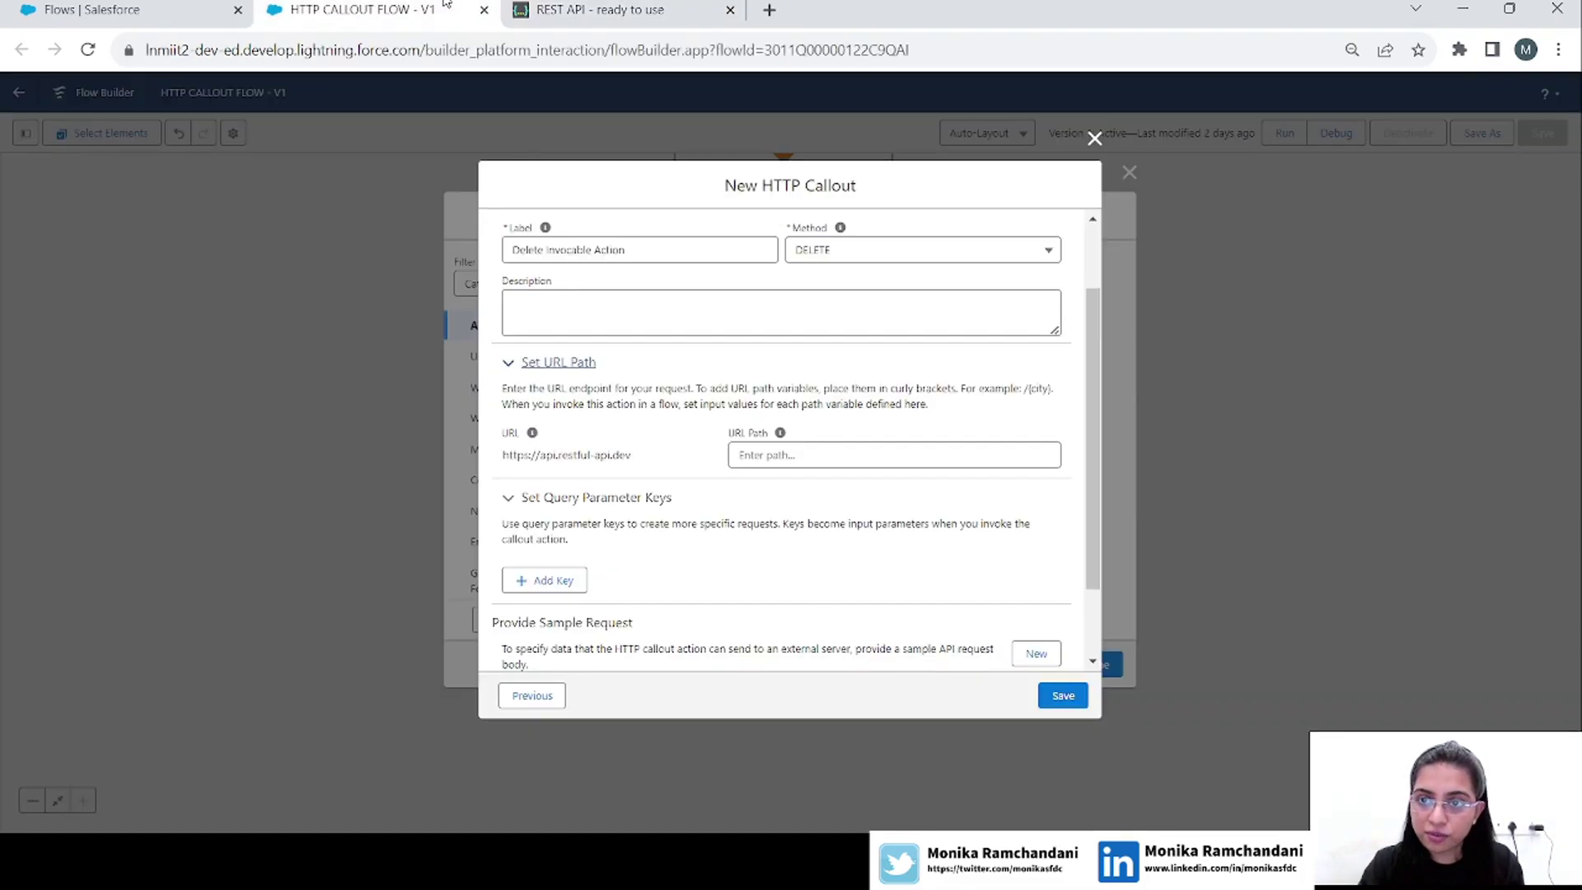
pyautogui.click(887, 449)
pyautogui.hotkey('ctrl', 'v')
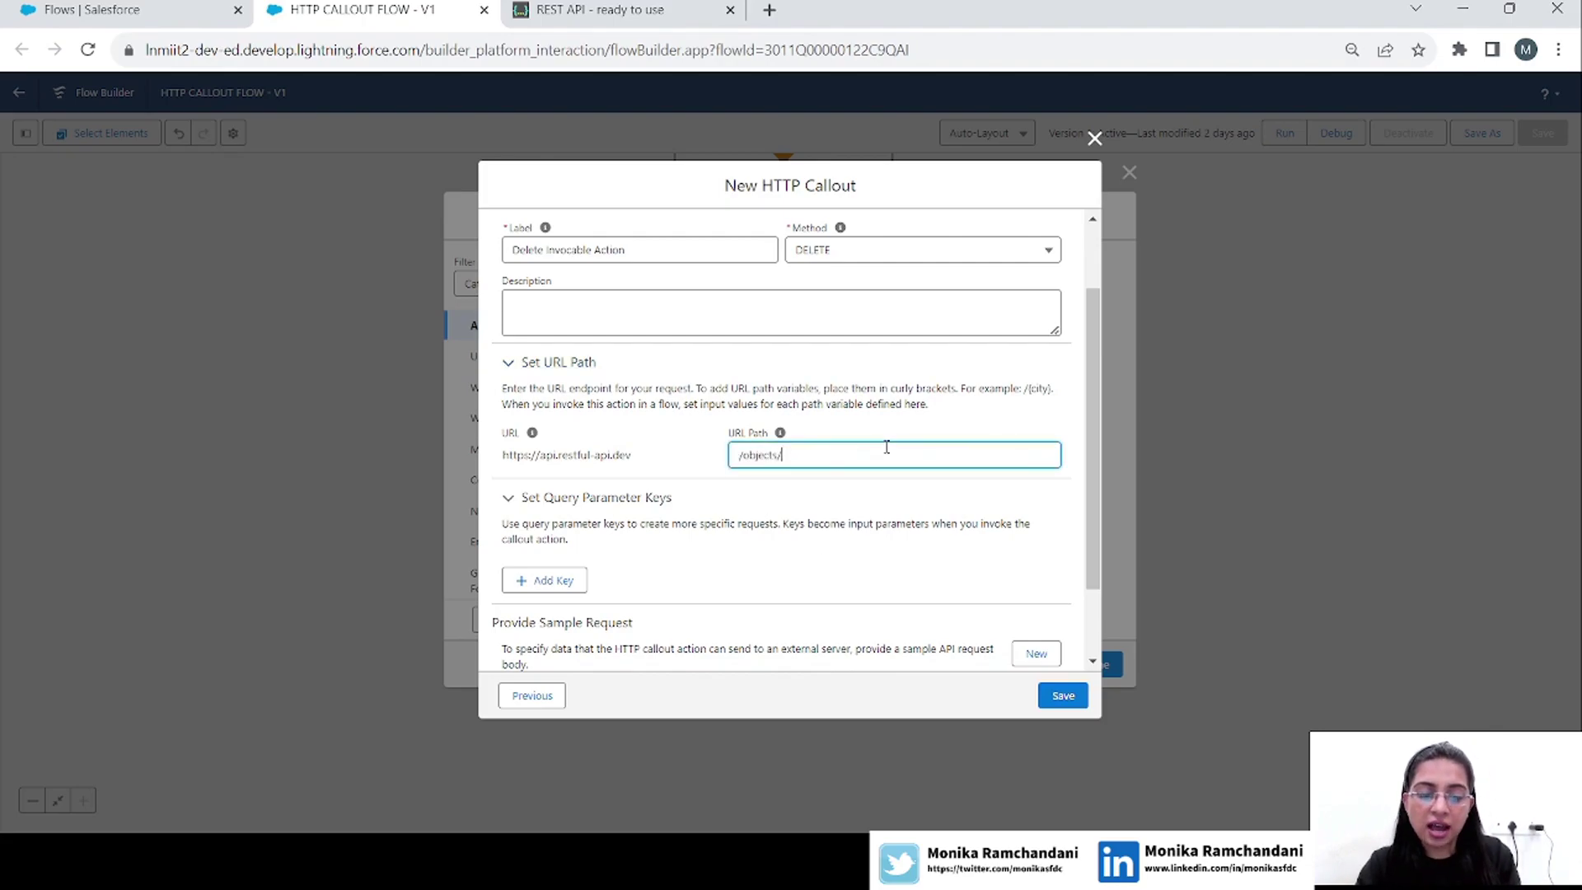
pyautogui.scroll(2, 887, 449)
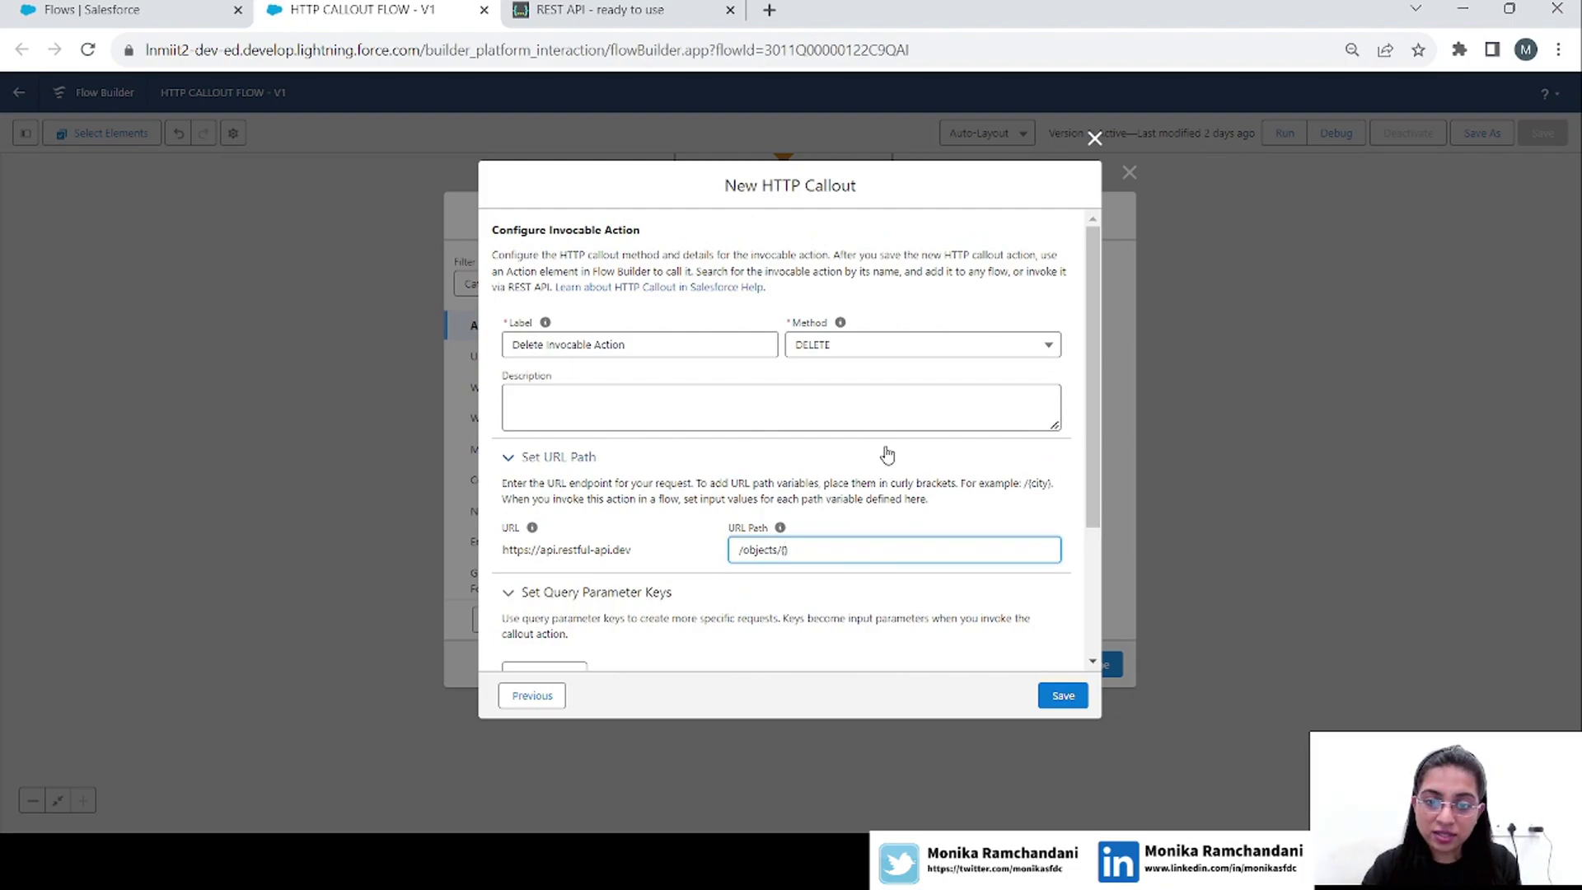
pyautogui.write('Pos')
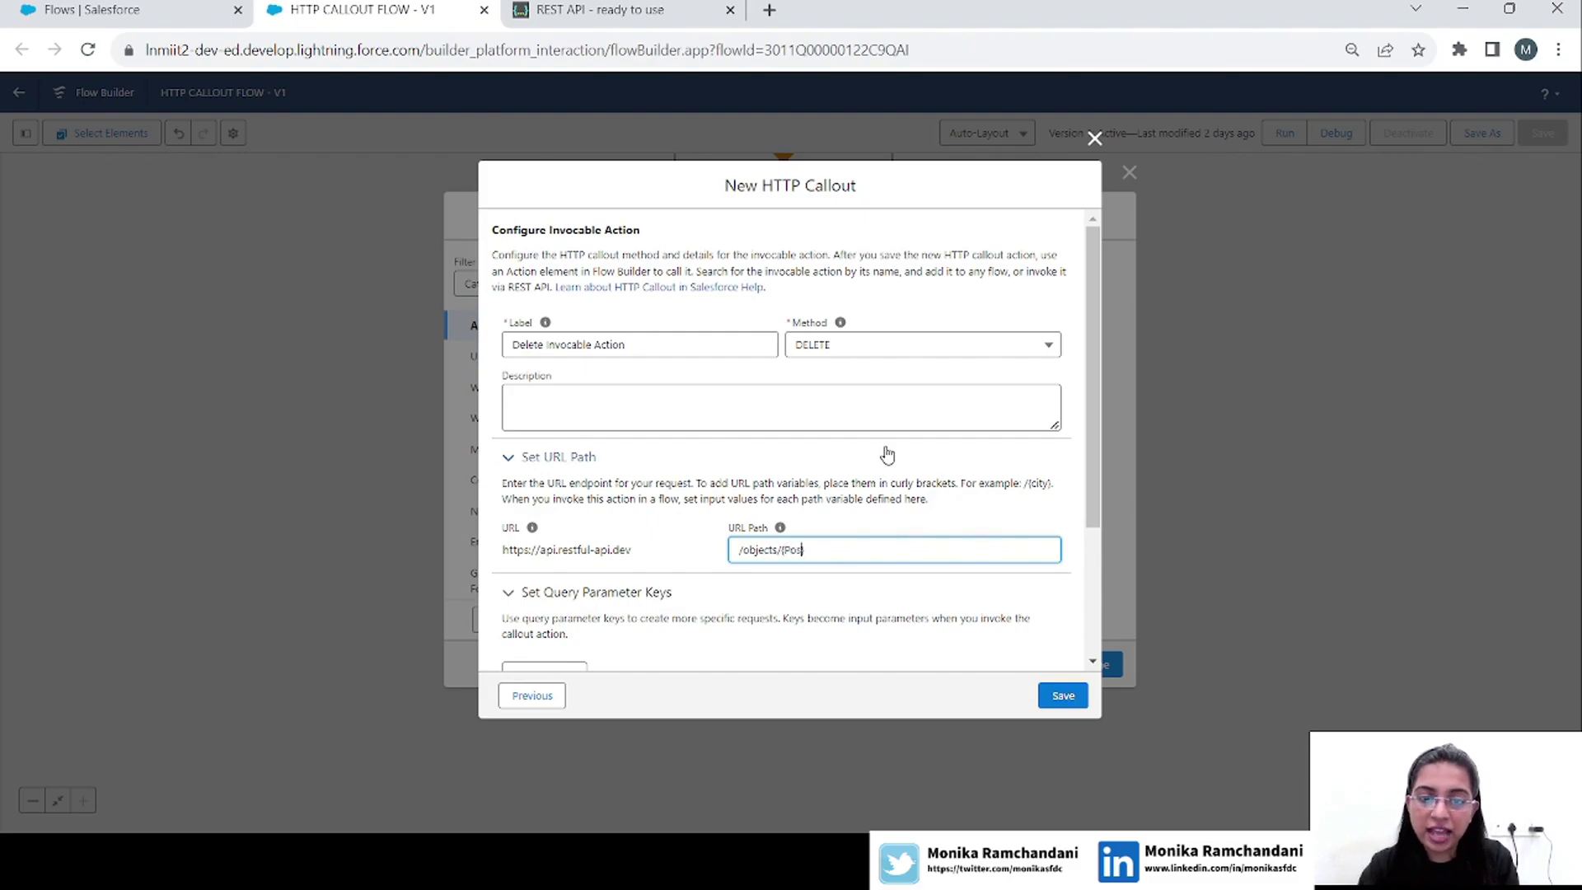
pyautogui.write('tId}')
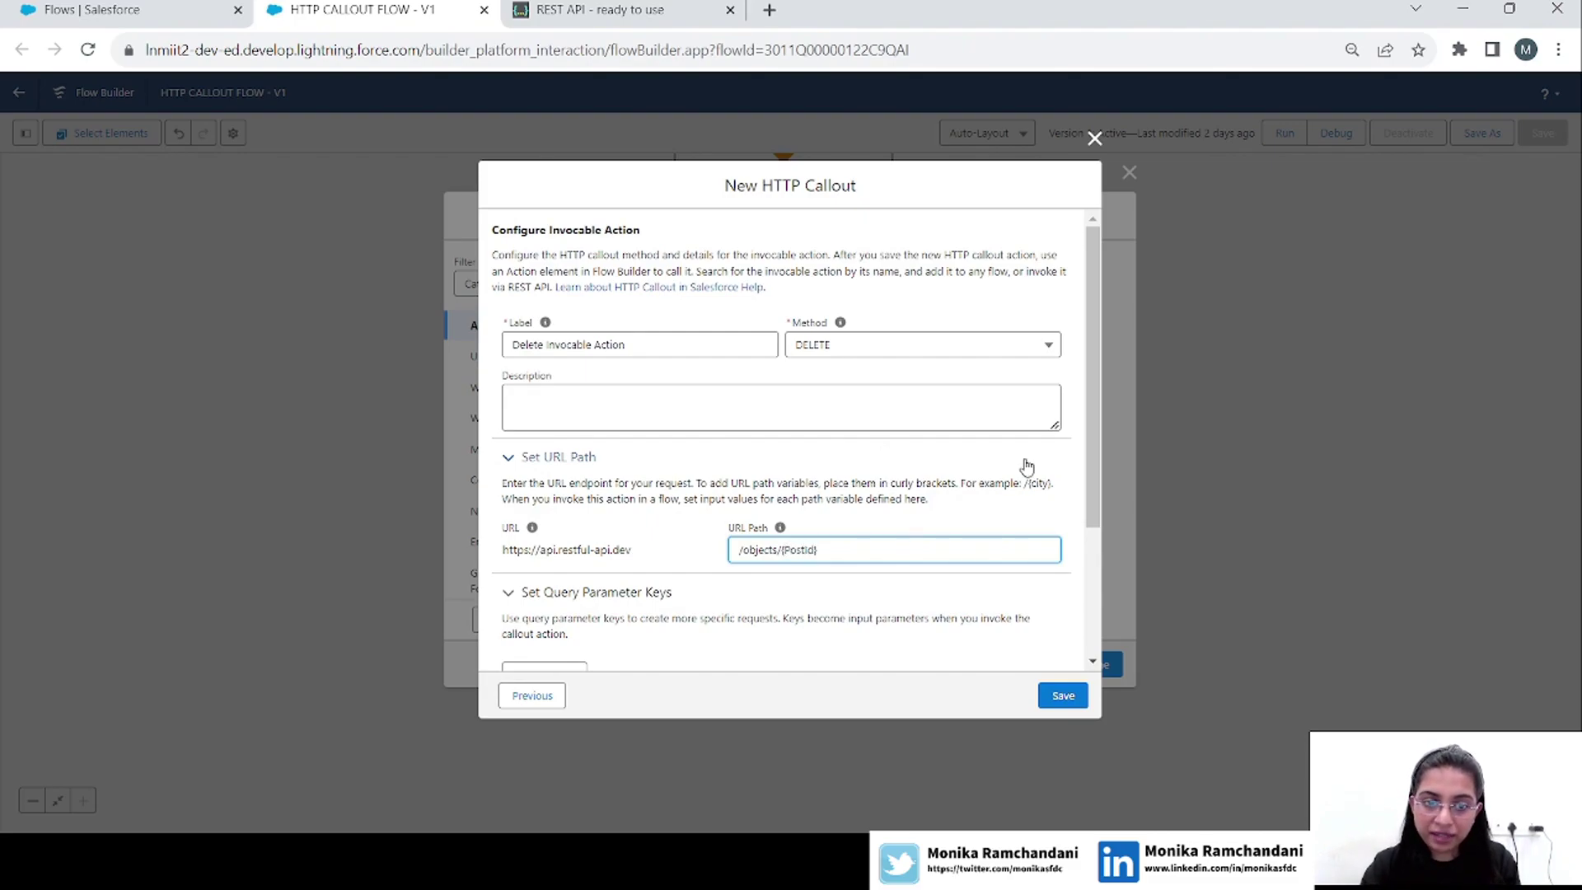
# Set the data type of the PostId path variable to String.
pyautogui.moveTo(1093, 482); pyautogui.dragTo(1103, 659)
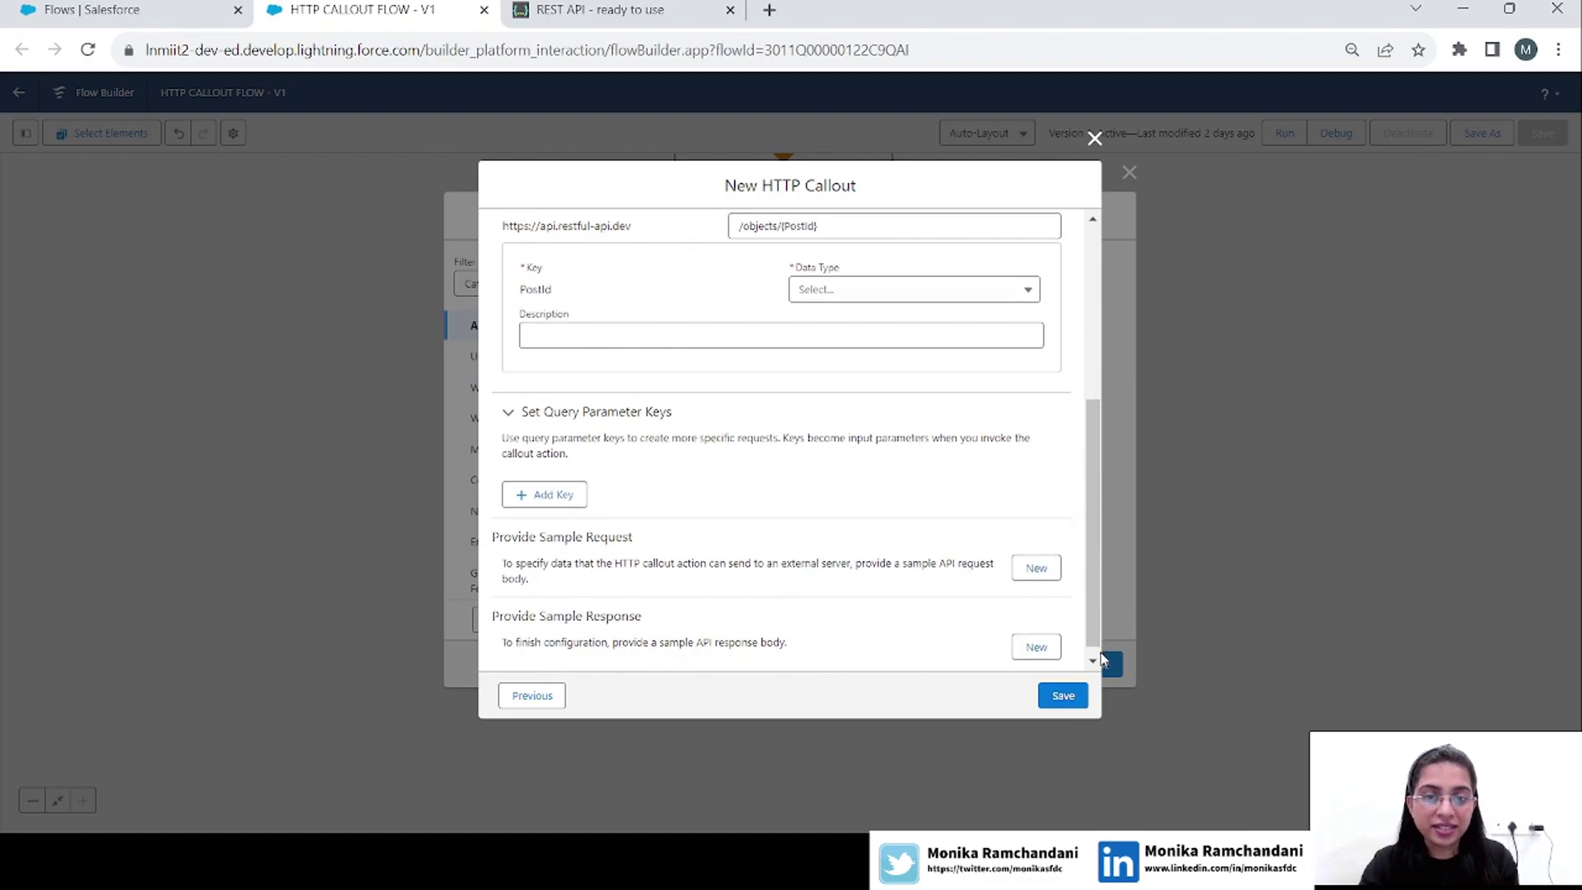
pyautogui.click(878, 290)
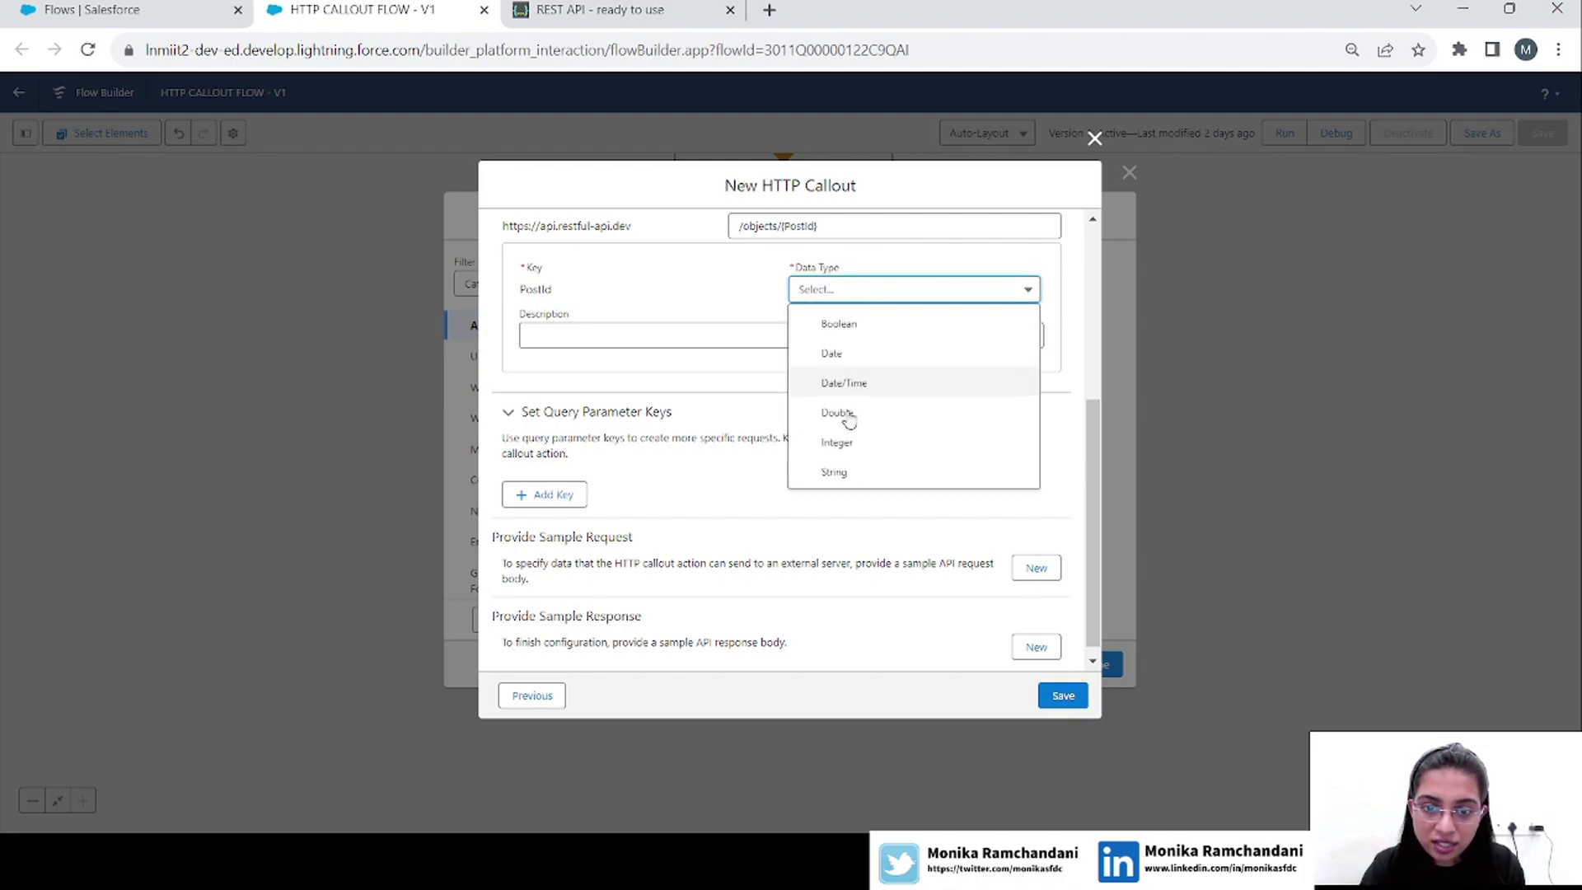
pyautogui.click(845, 473)
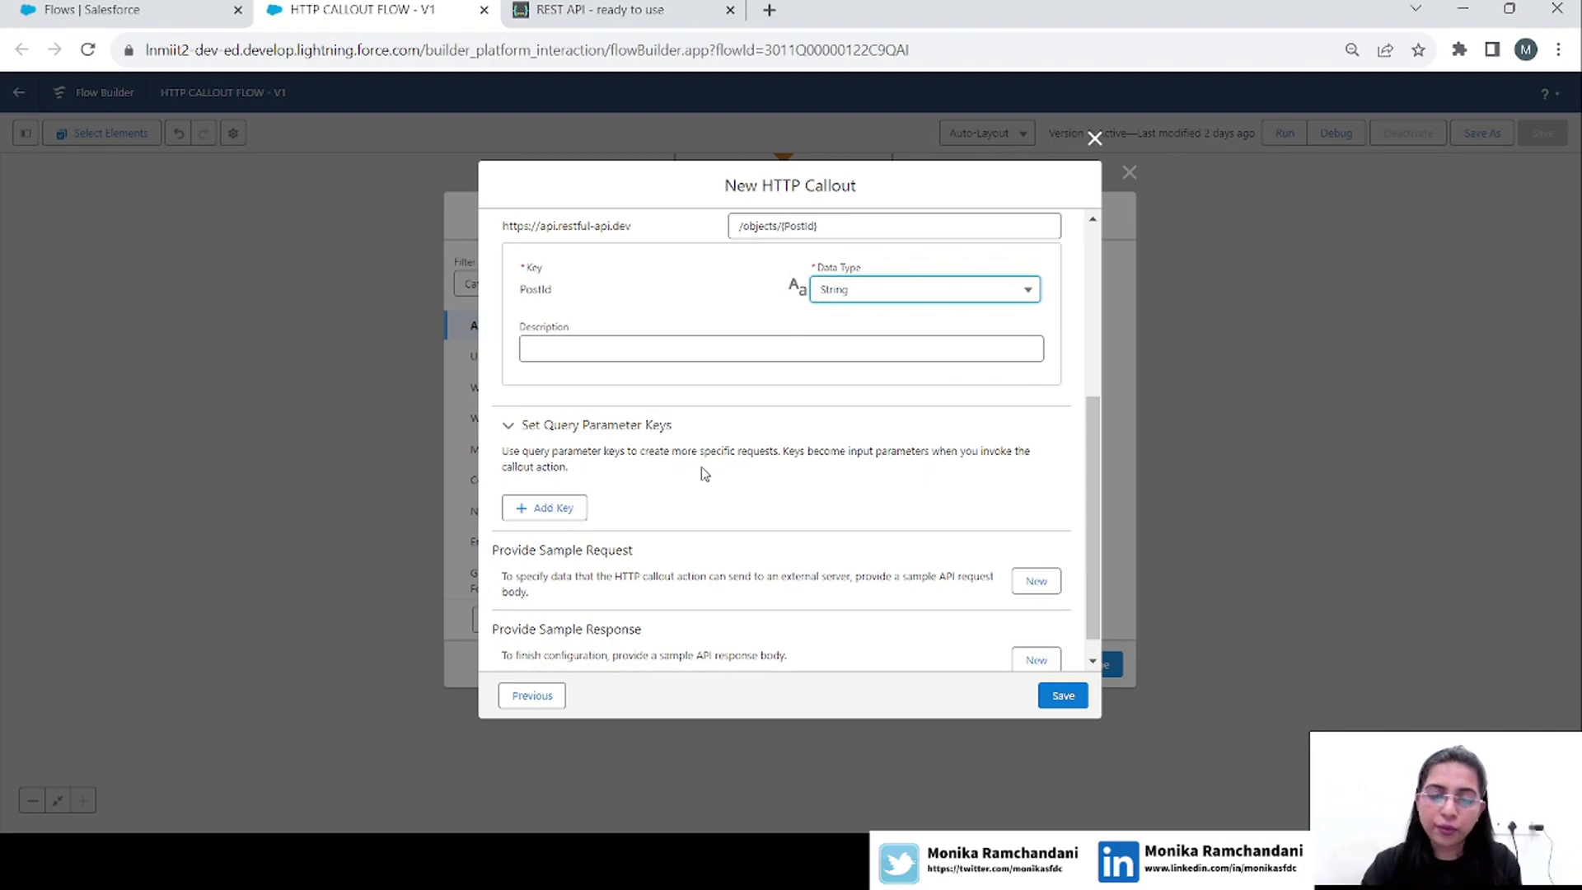
# Copy the full sample JSON response of the DELETE request from the restful-api.dev page.
pyautogui.scroll(-1, 1095, 528)
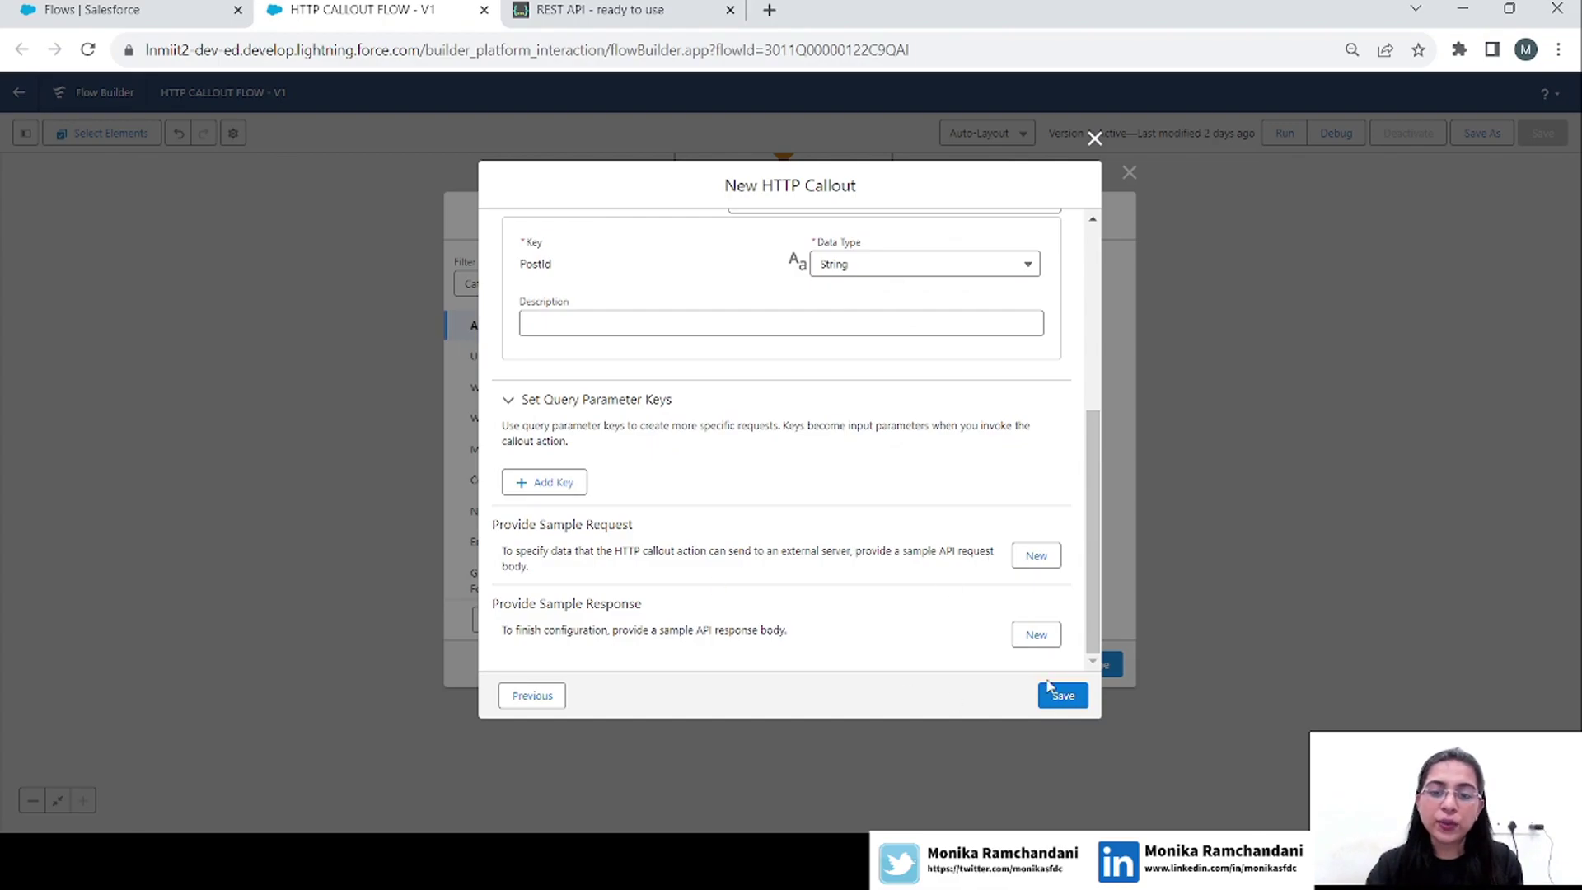
pyautogui.click(614, 8)
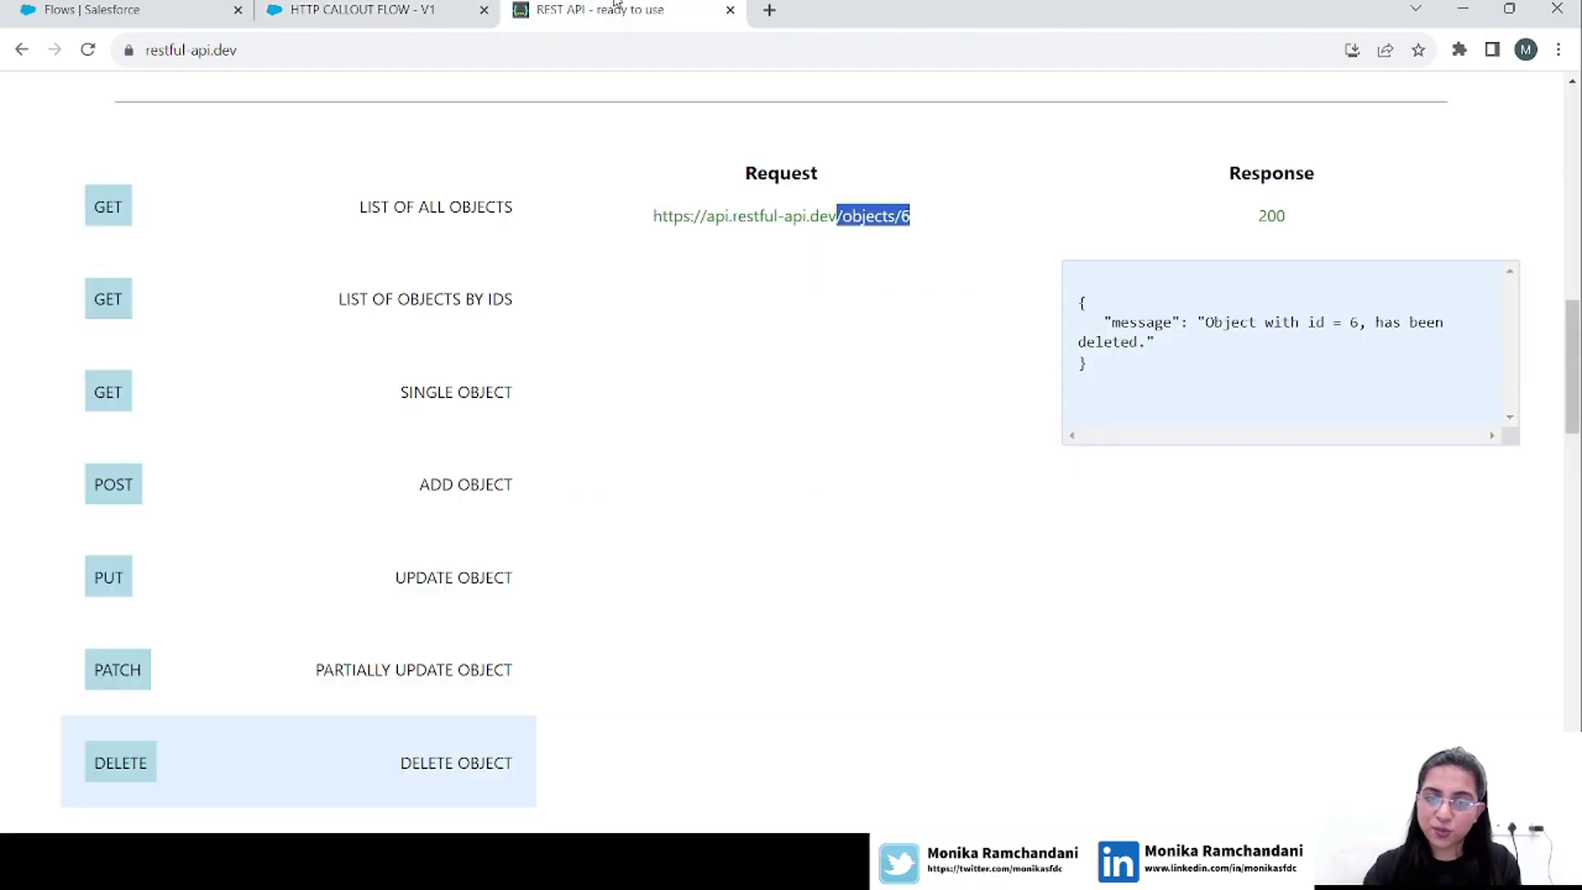
pyautogui.click(876, 367)
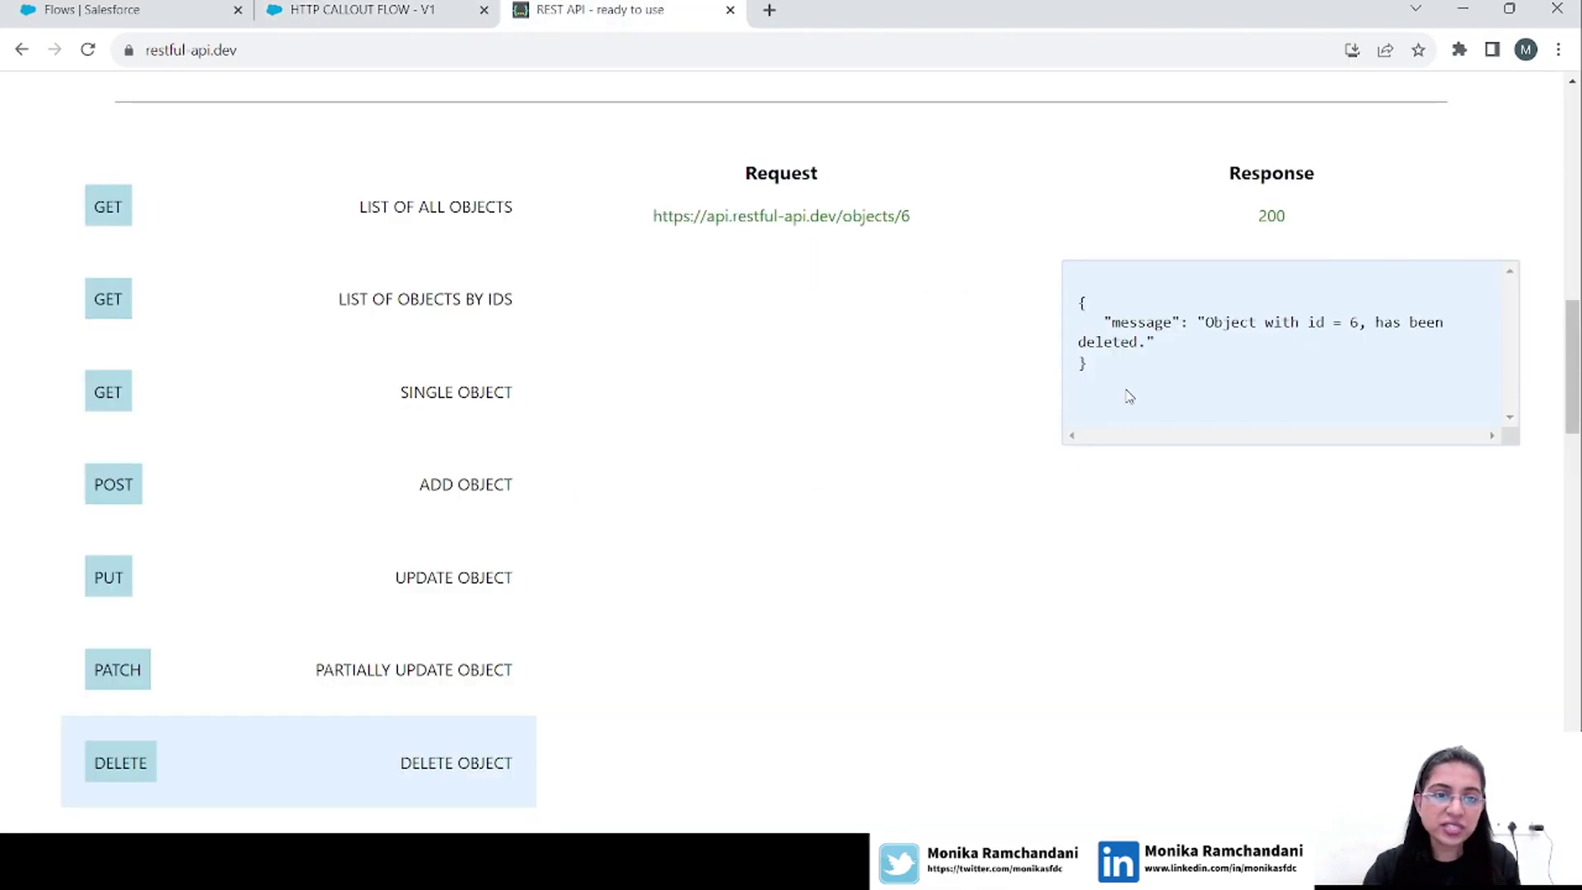
pyautogui.moveTo(1092, 367); pyautogui.dragTo(1058, 286)
pyautogui.hotkey('ctrl', 'c')
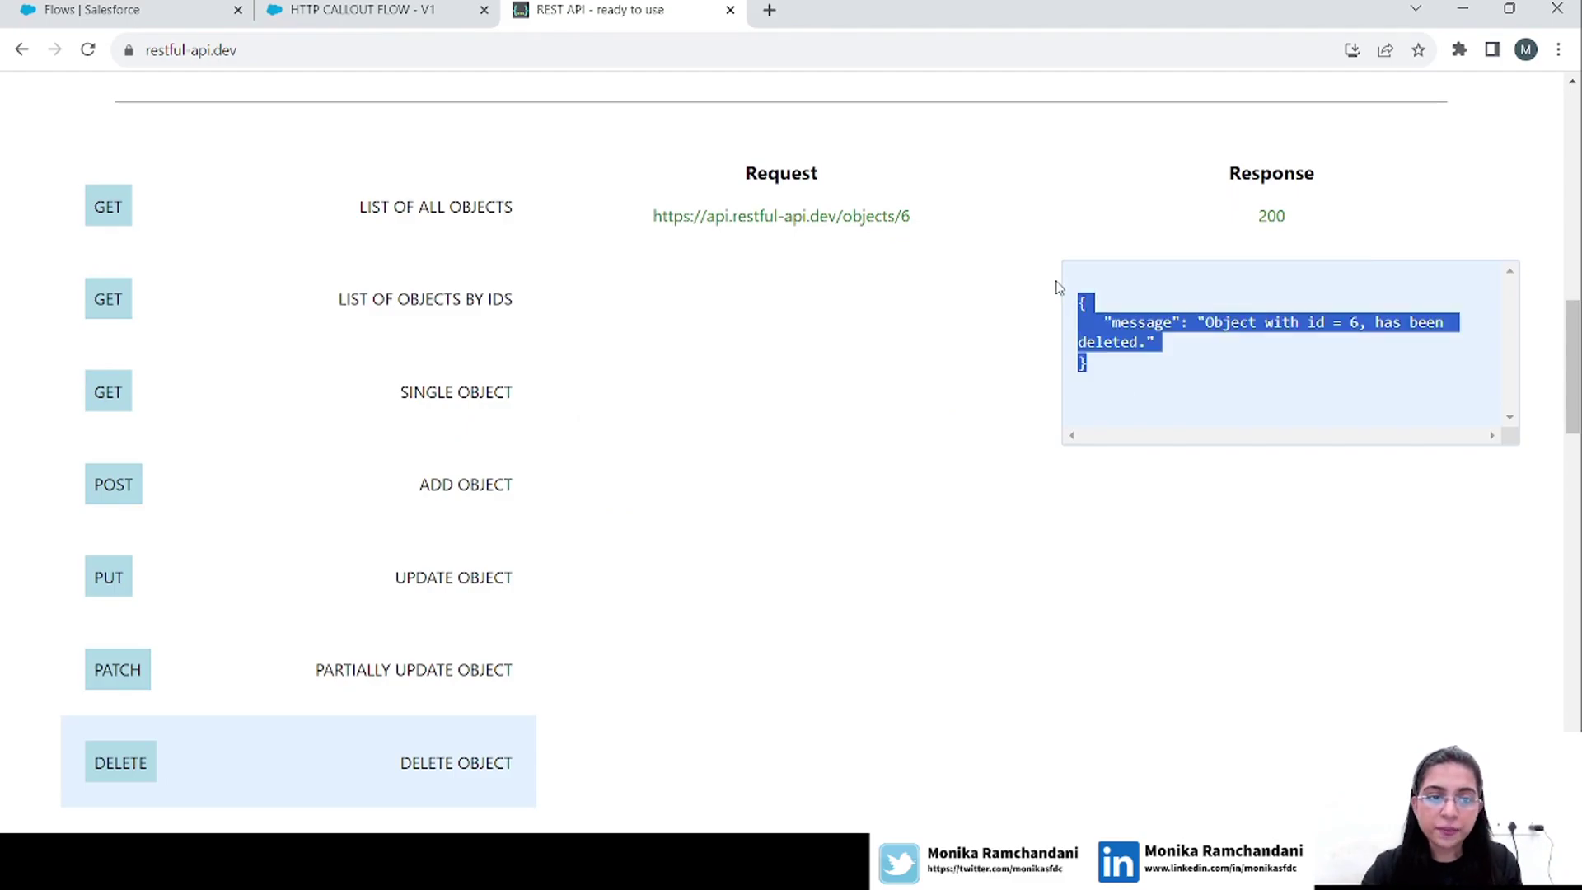
# Provide the copied JSON as the callout's sample response, review its data structure, and save the HTTP callout.
pyautogui.click(342, 10)
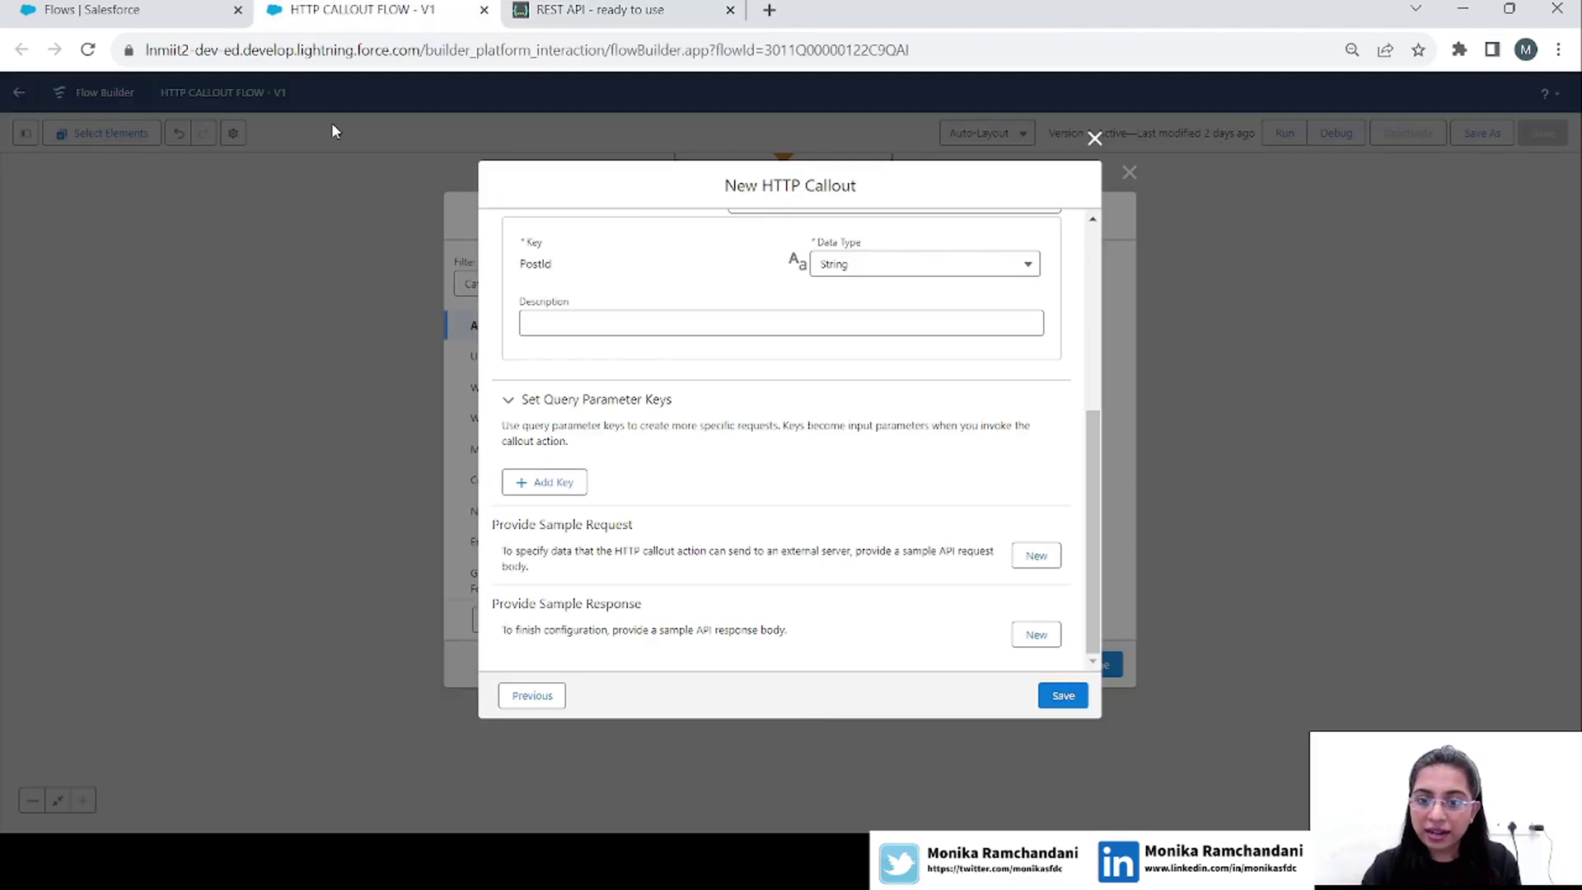
pyautogui.click(1036, 634)
pyautogui.click(713, 471)
pyautogui.hotkey('ctrl', 'v')
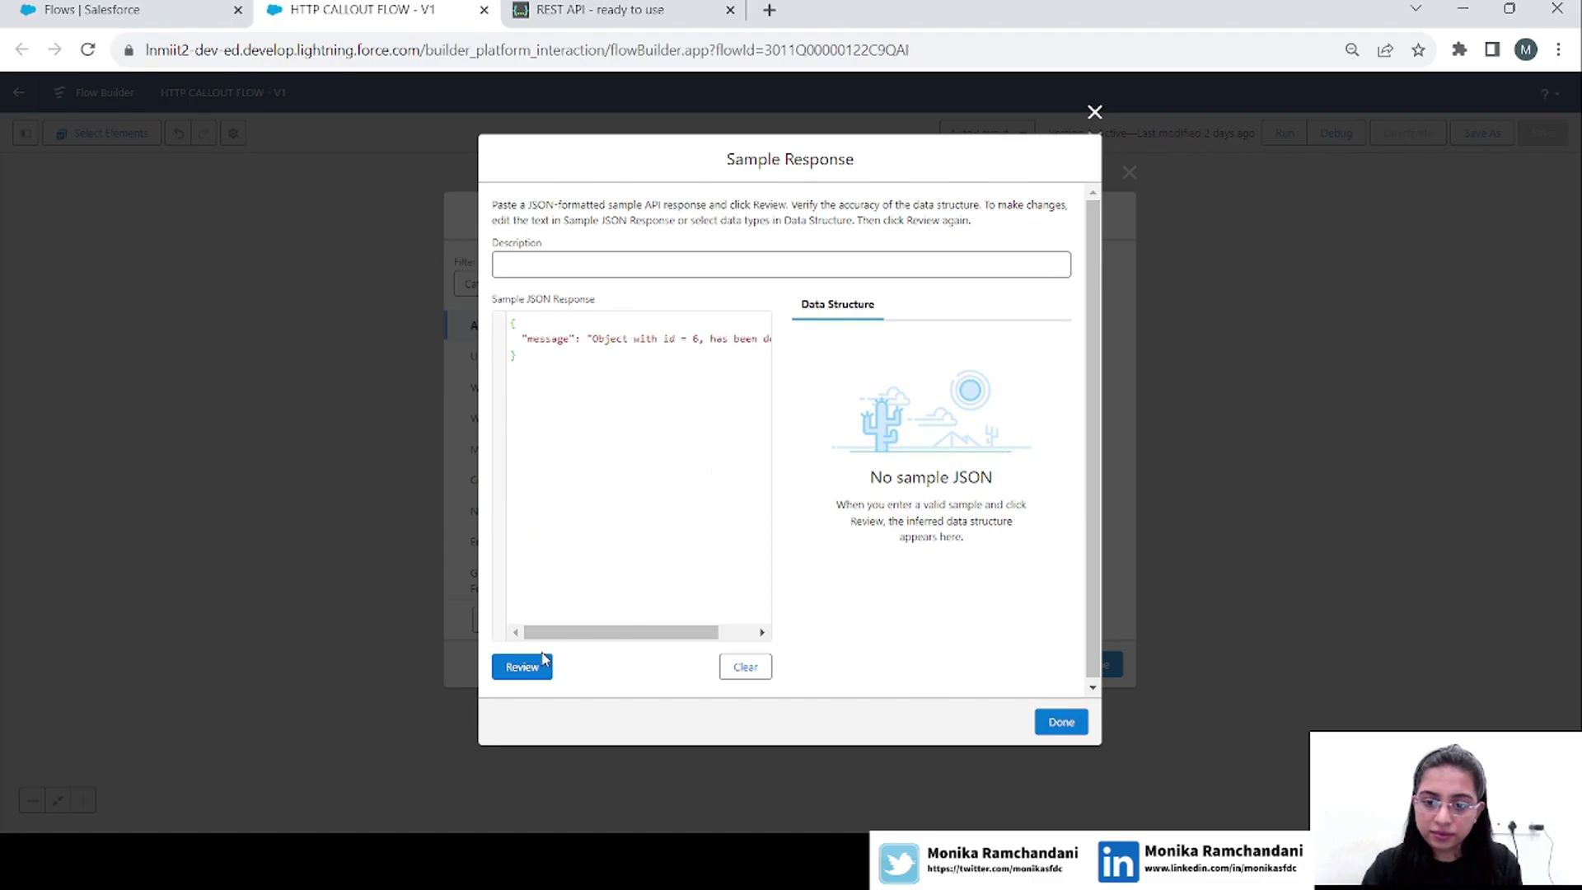
pyautogui.click(522, 666)
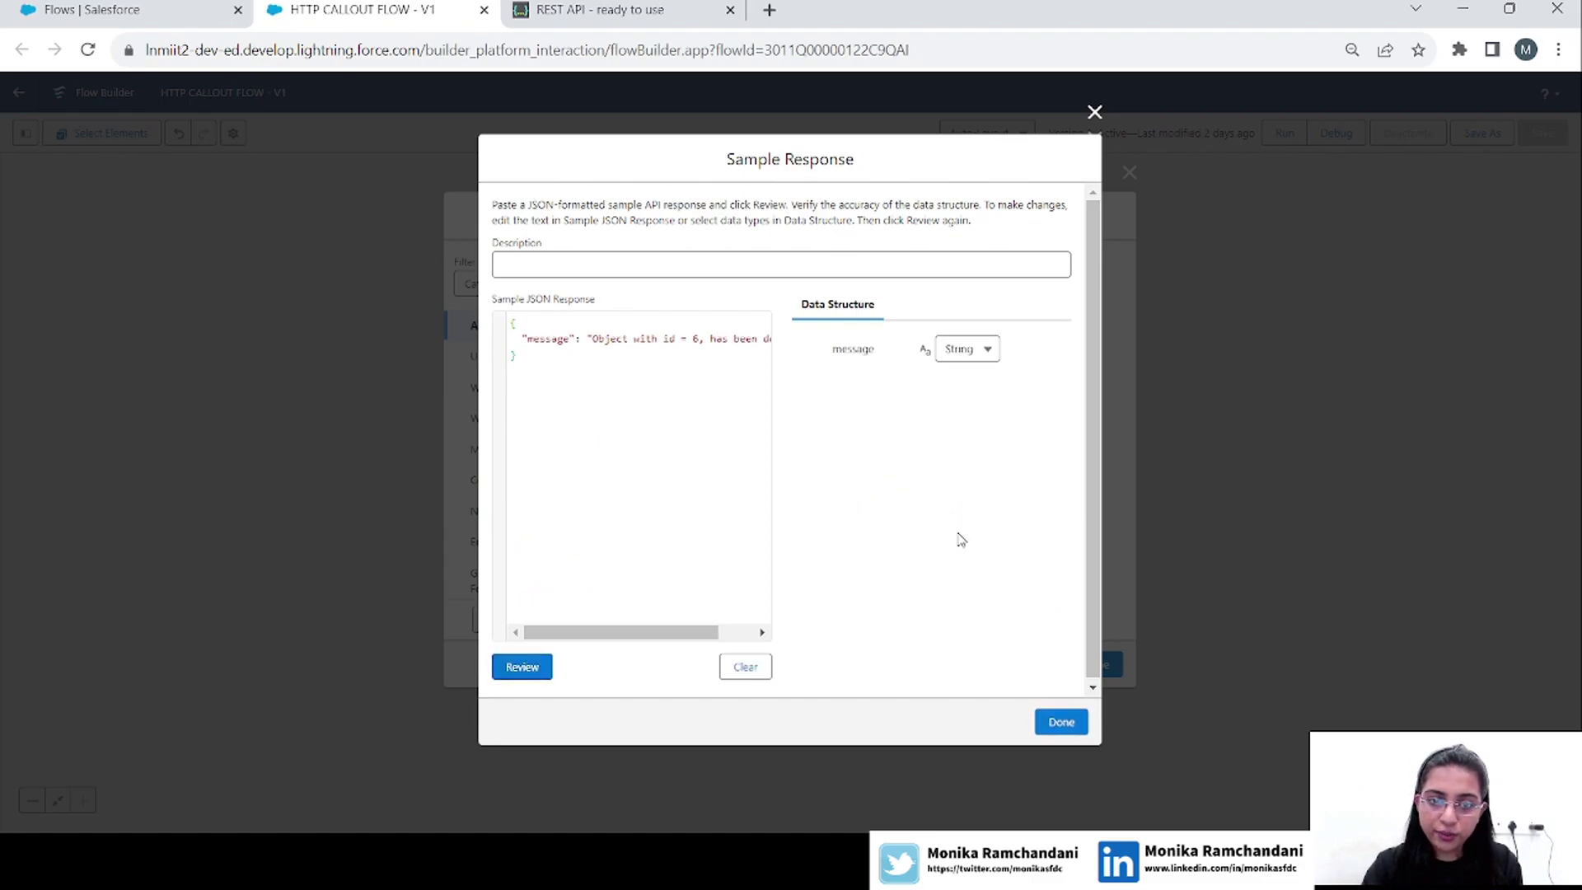
pyautogui.click(1062, 722)
pyautogui.click(1074, 698)
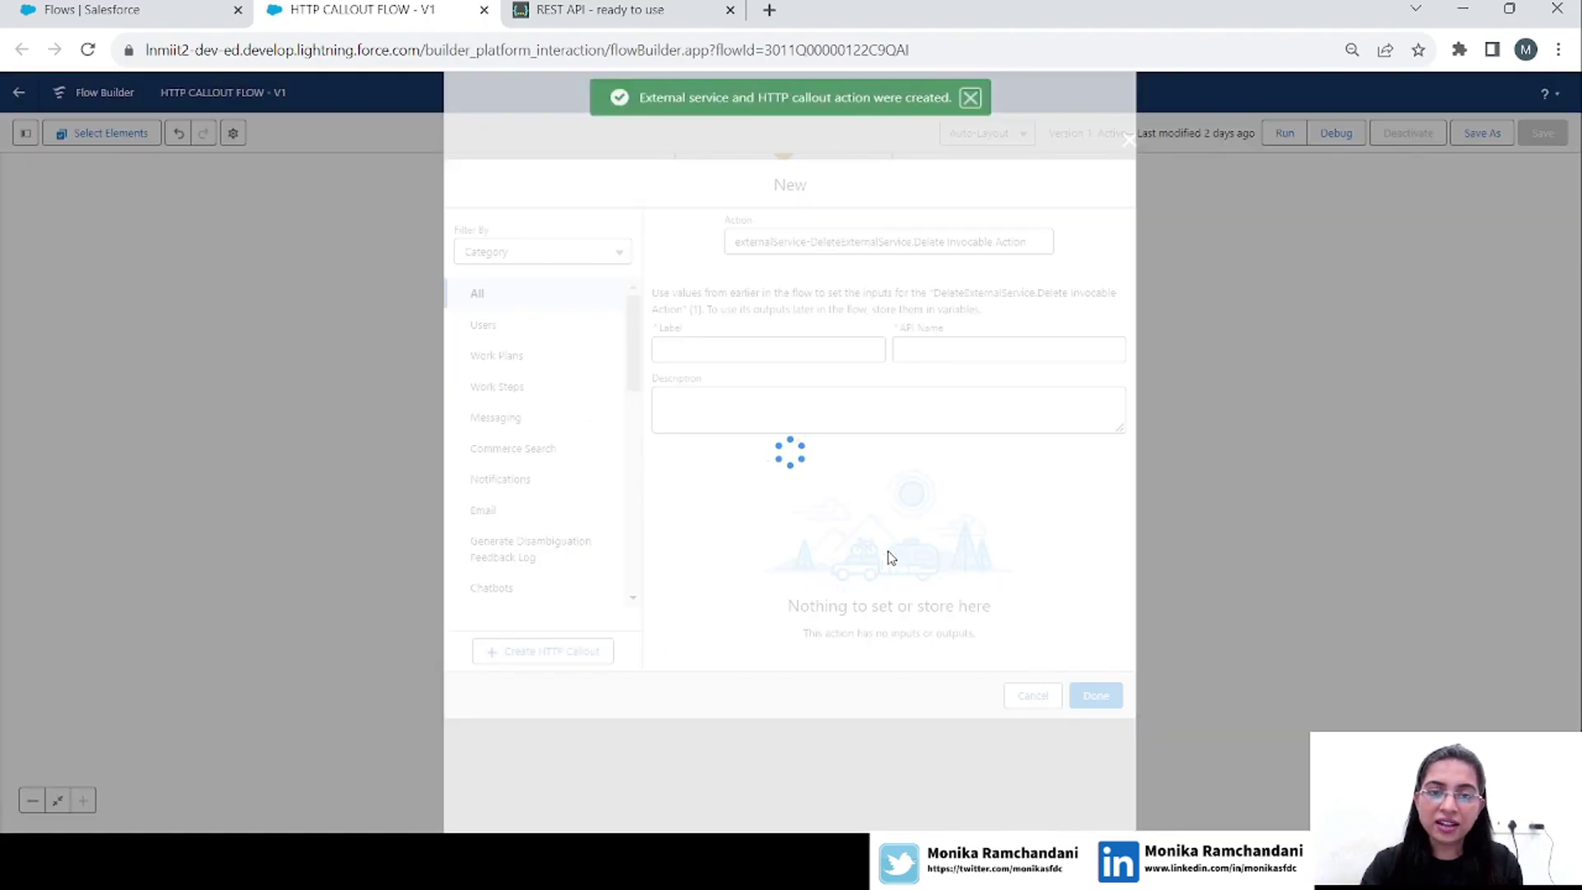
# Label the new action "Delete Action Element" with the API name Delete_Action_Element.
pyautogui.click(698, 264)
pyautogui.write('Delete Action Element')
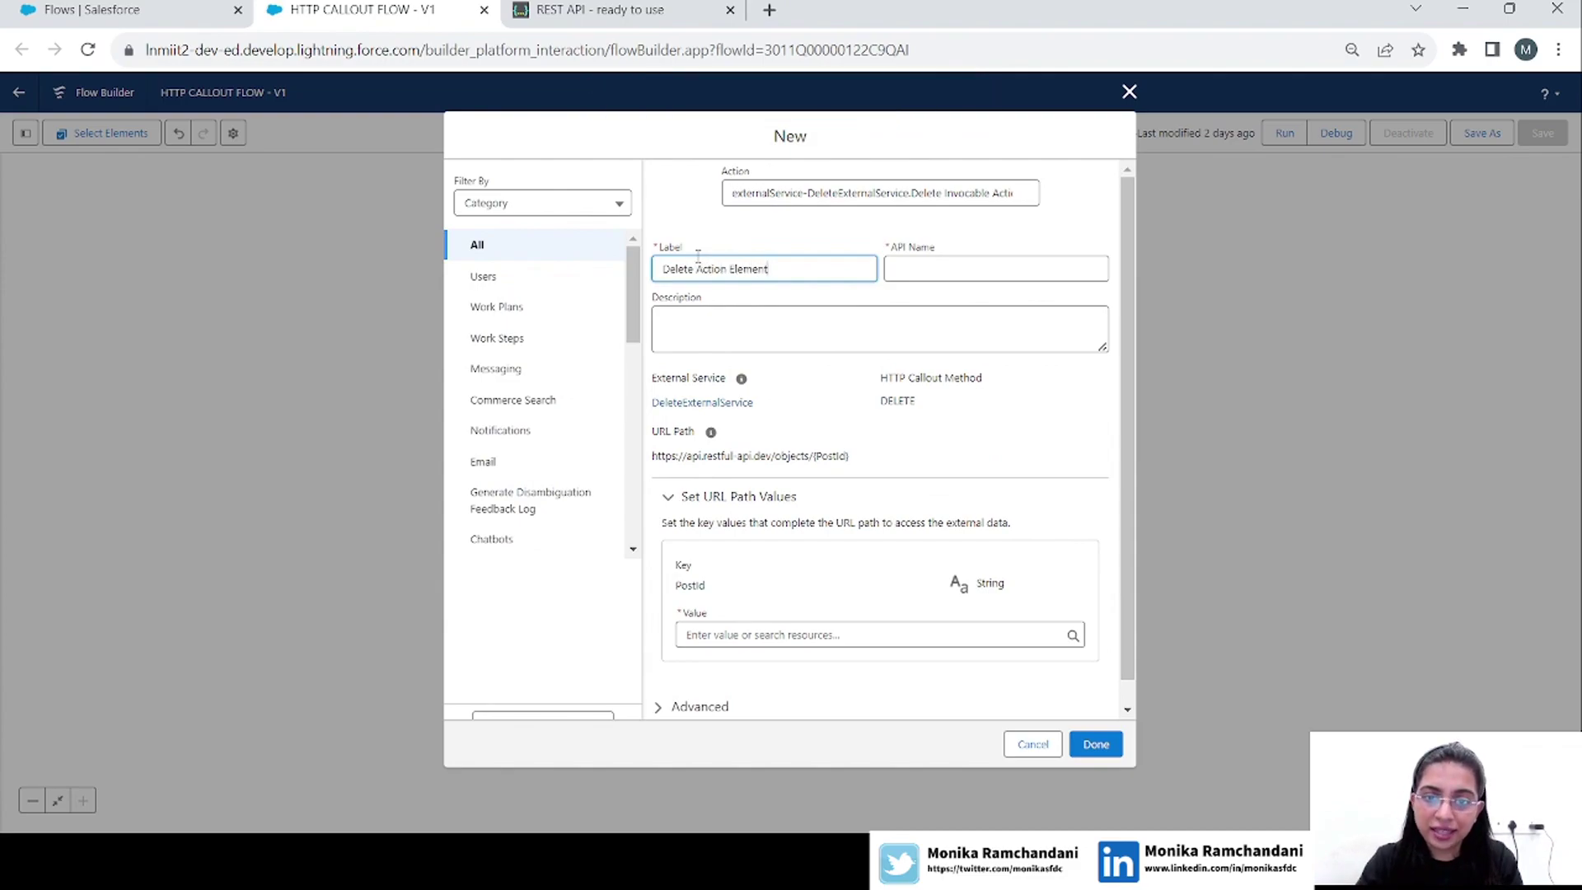
pyautogui.press('Tab')
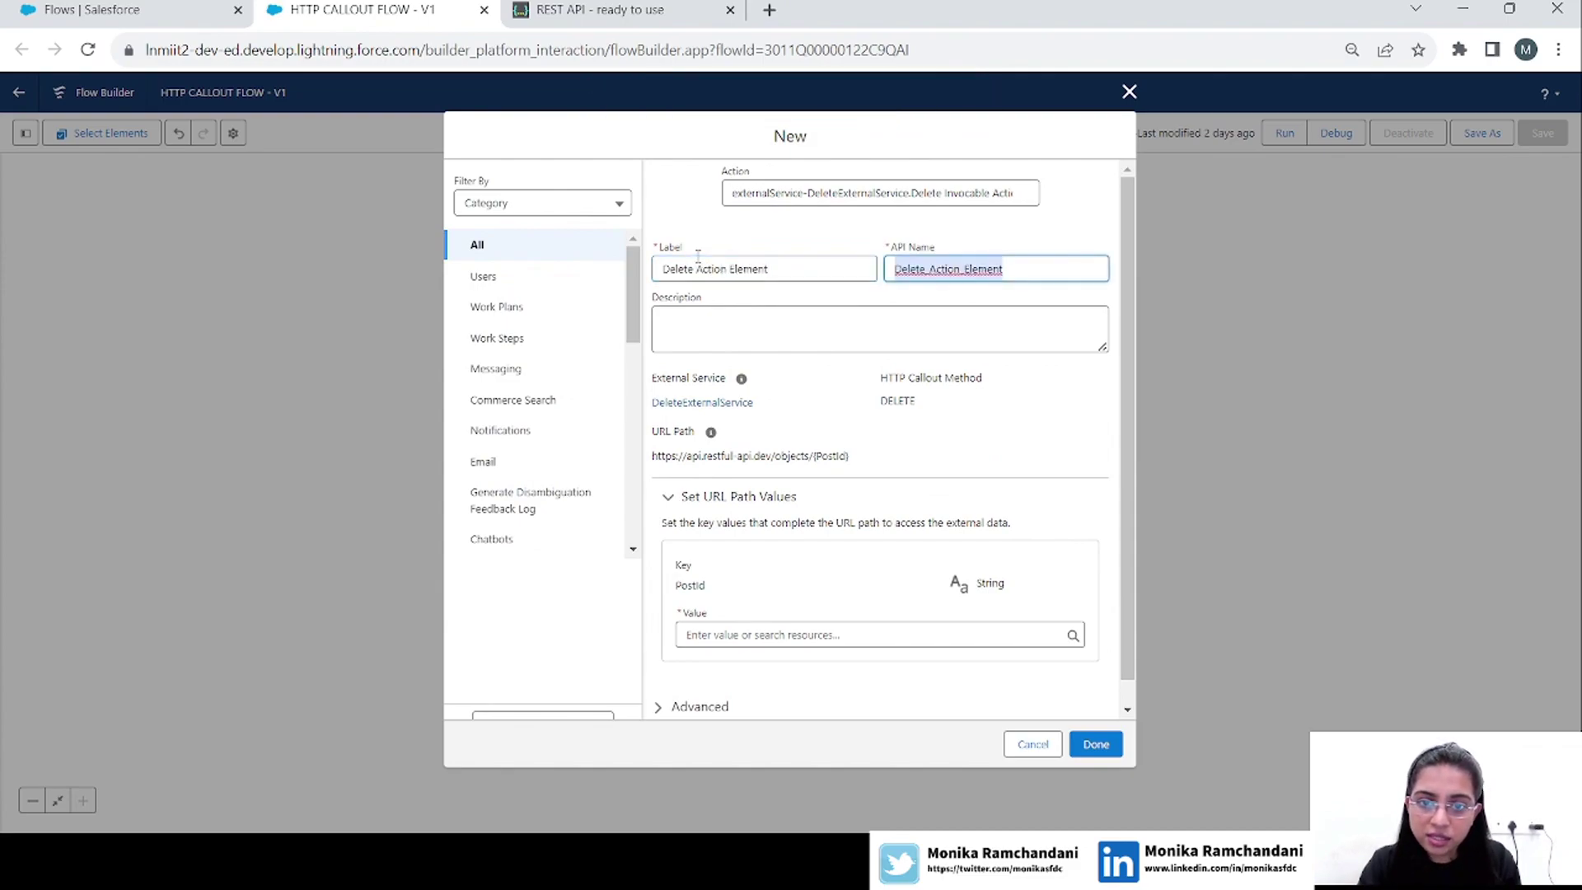
pyautogui.click(1113, 396)
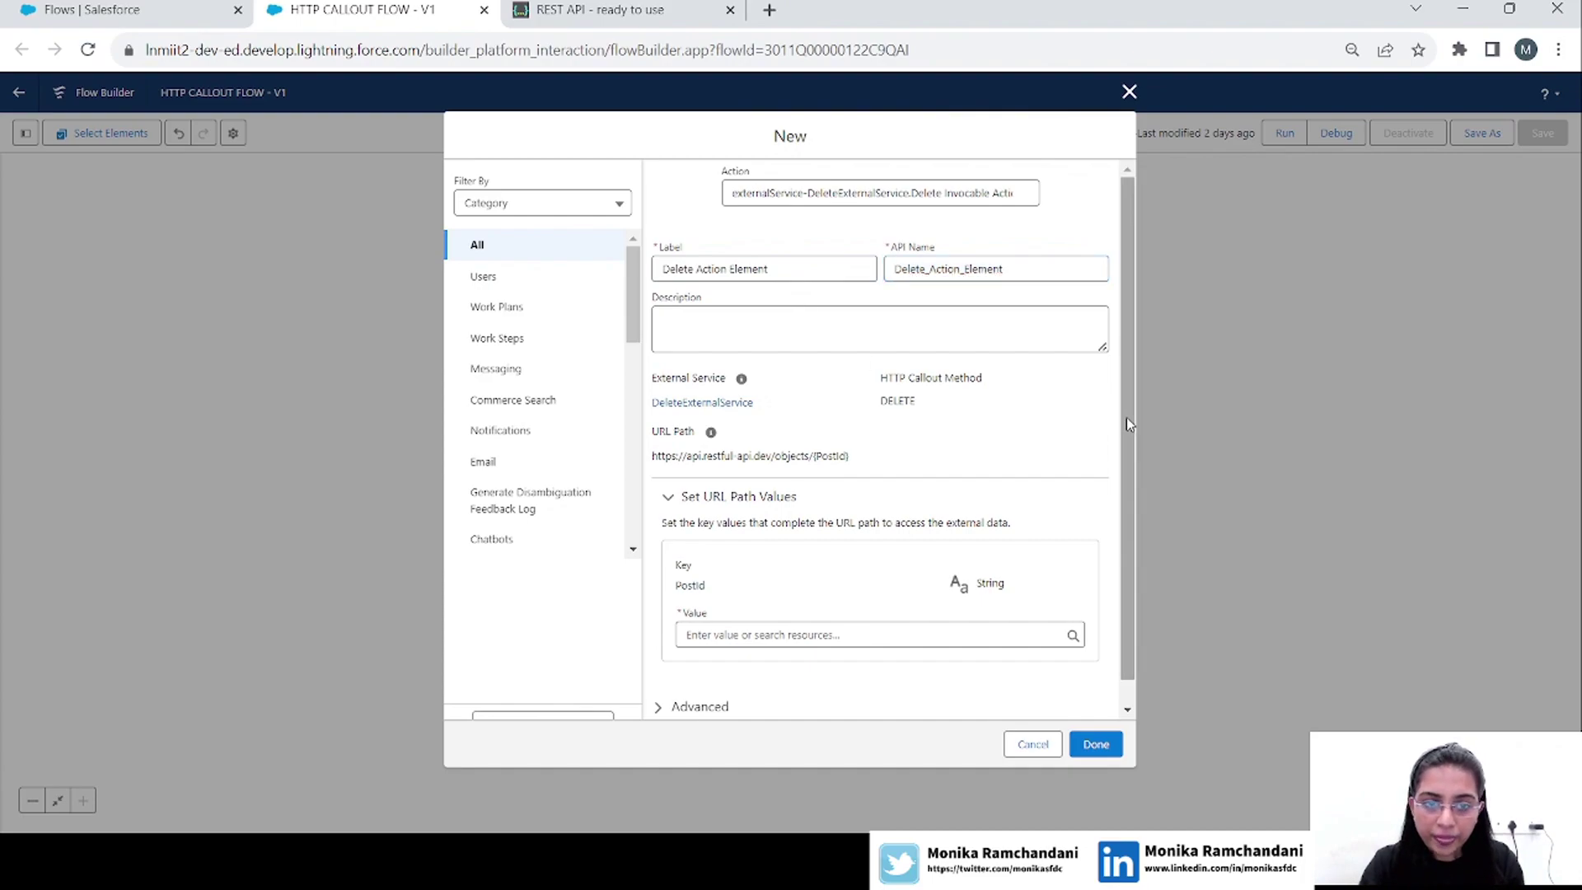
# Set the PostId path value to the id under 2XX in the Patch_Action_Element outputs and finish the action.
pyautogui.scroll(-1, 1126, 417)
pyautogui.moveTo(850, 431); pyautogui.dragTo(672, 431)
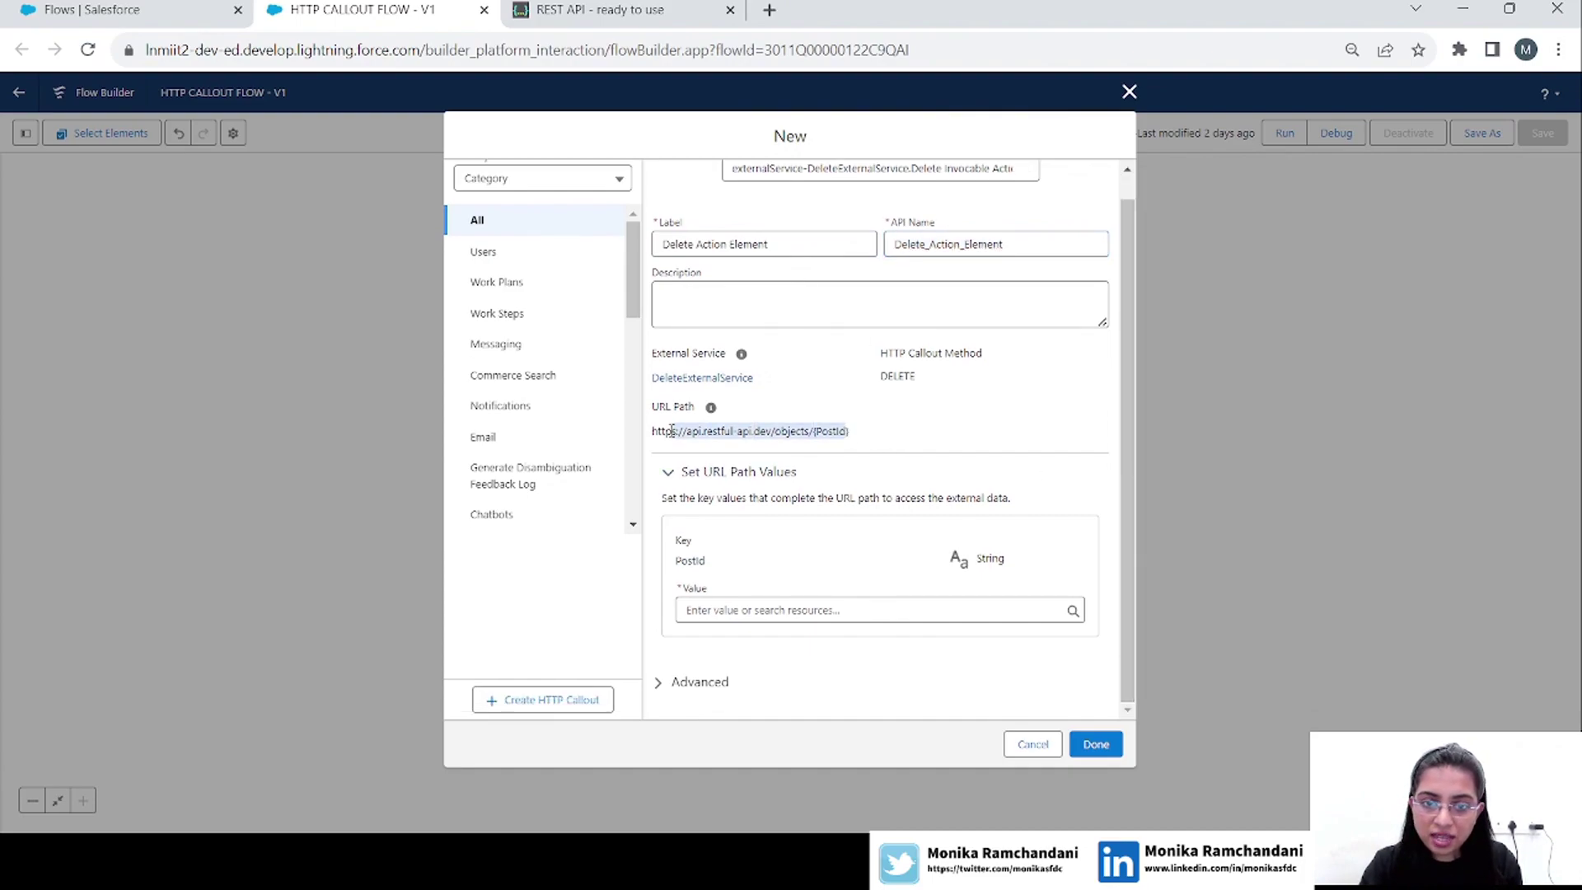
pyautogui.click(822, 425)
pyautogui.doubleClick(829, 433)
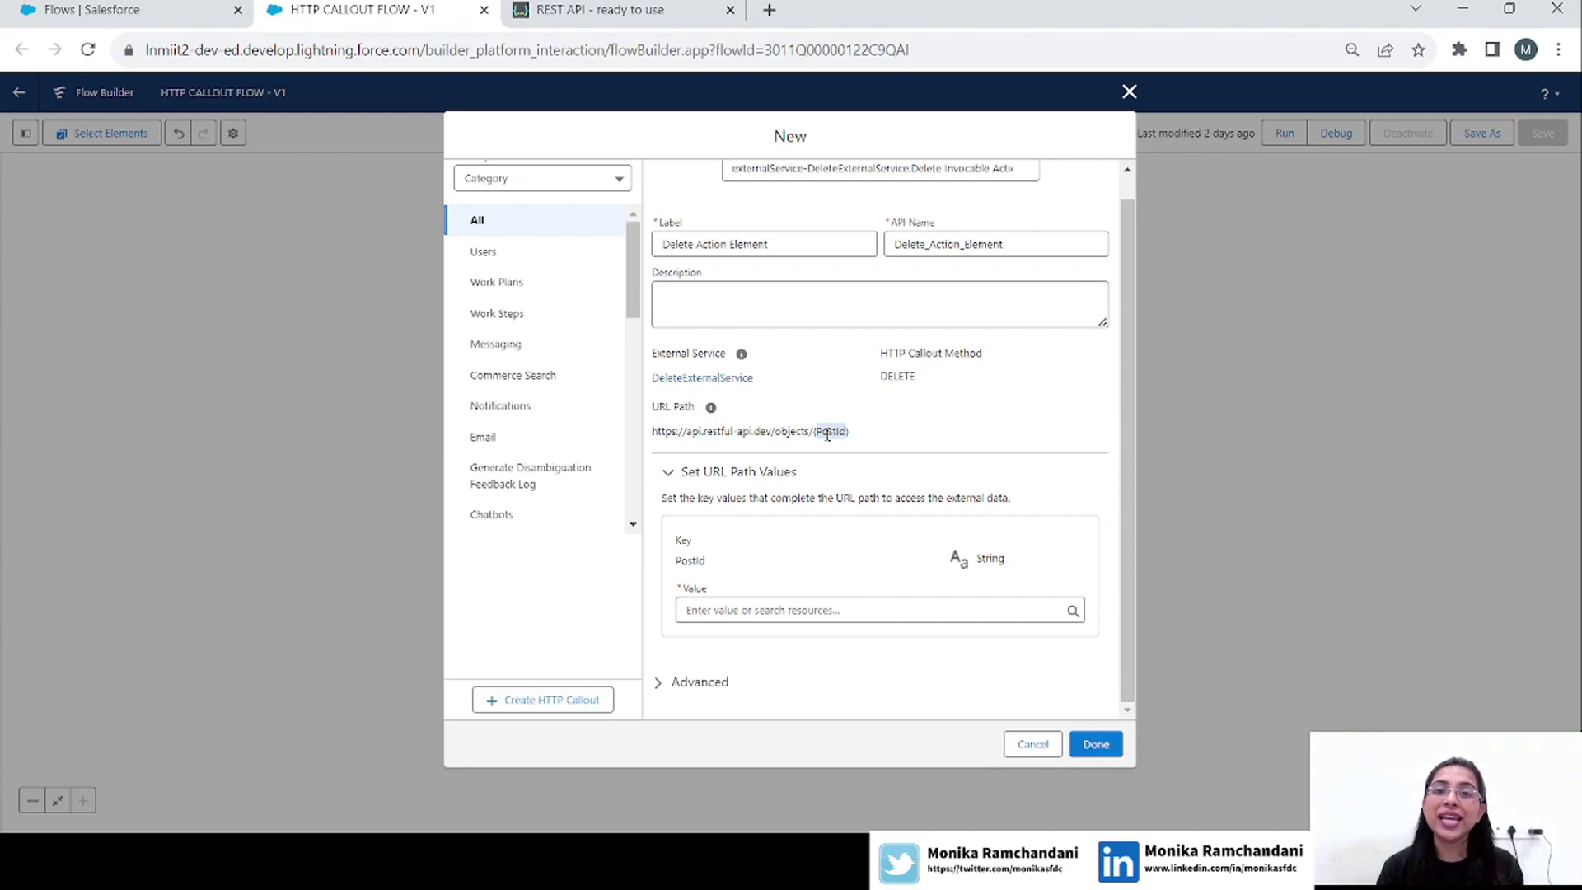
pyautogui.click(795, 610)
pyautogui.write('out')
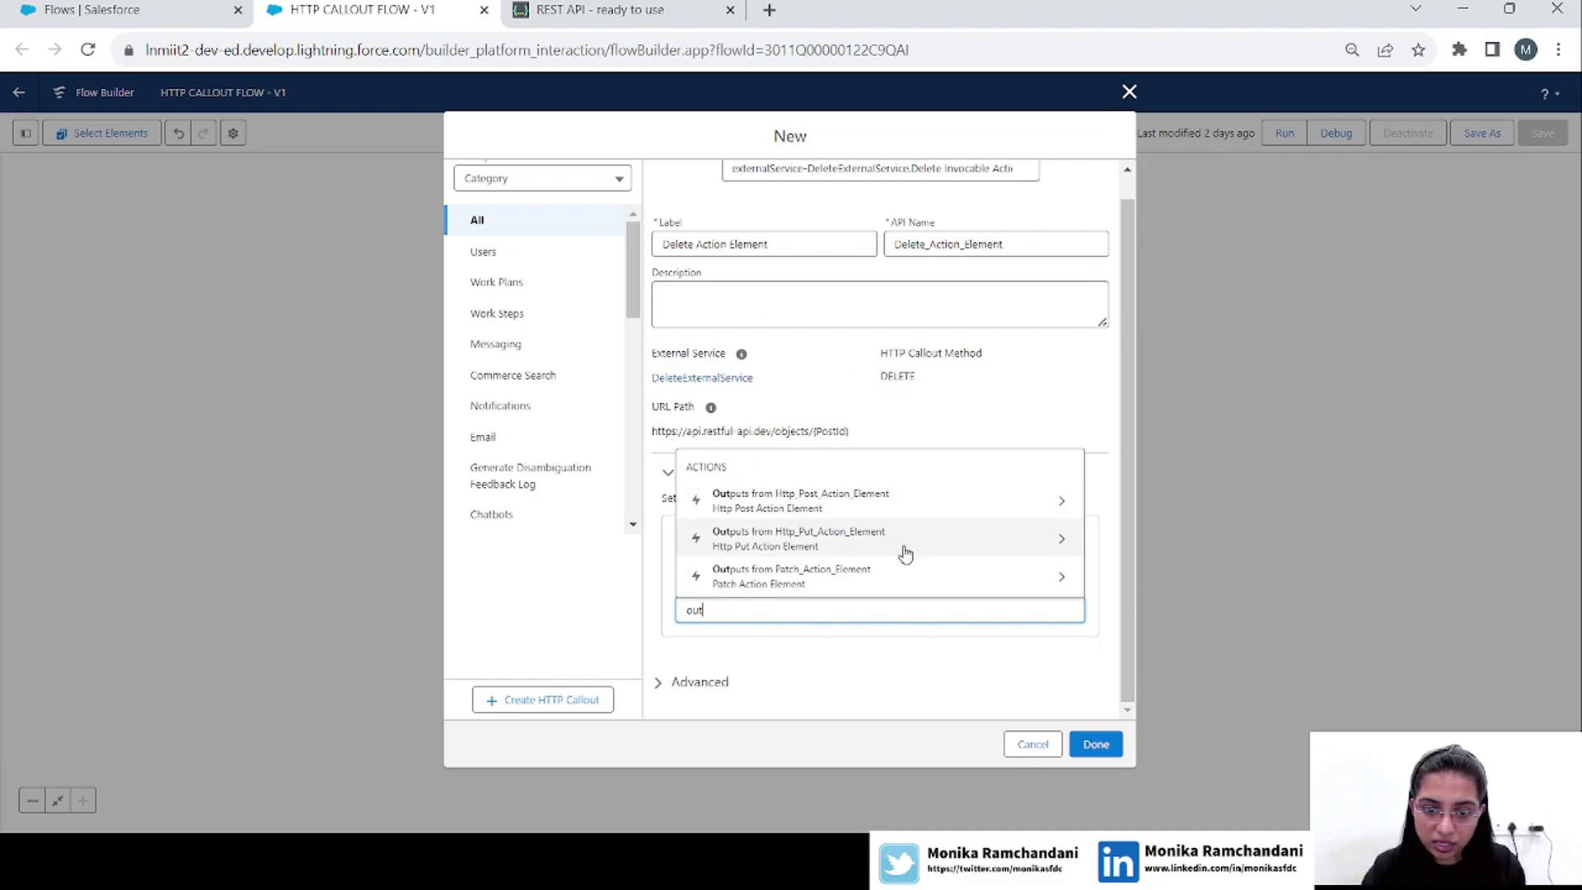
pyautogui.click(897, 582)
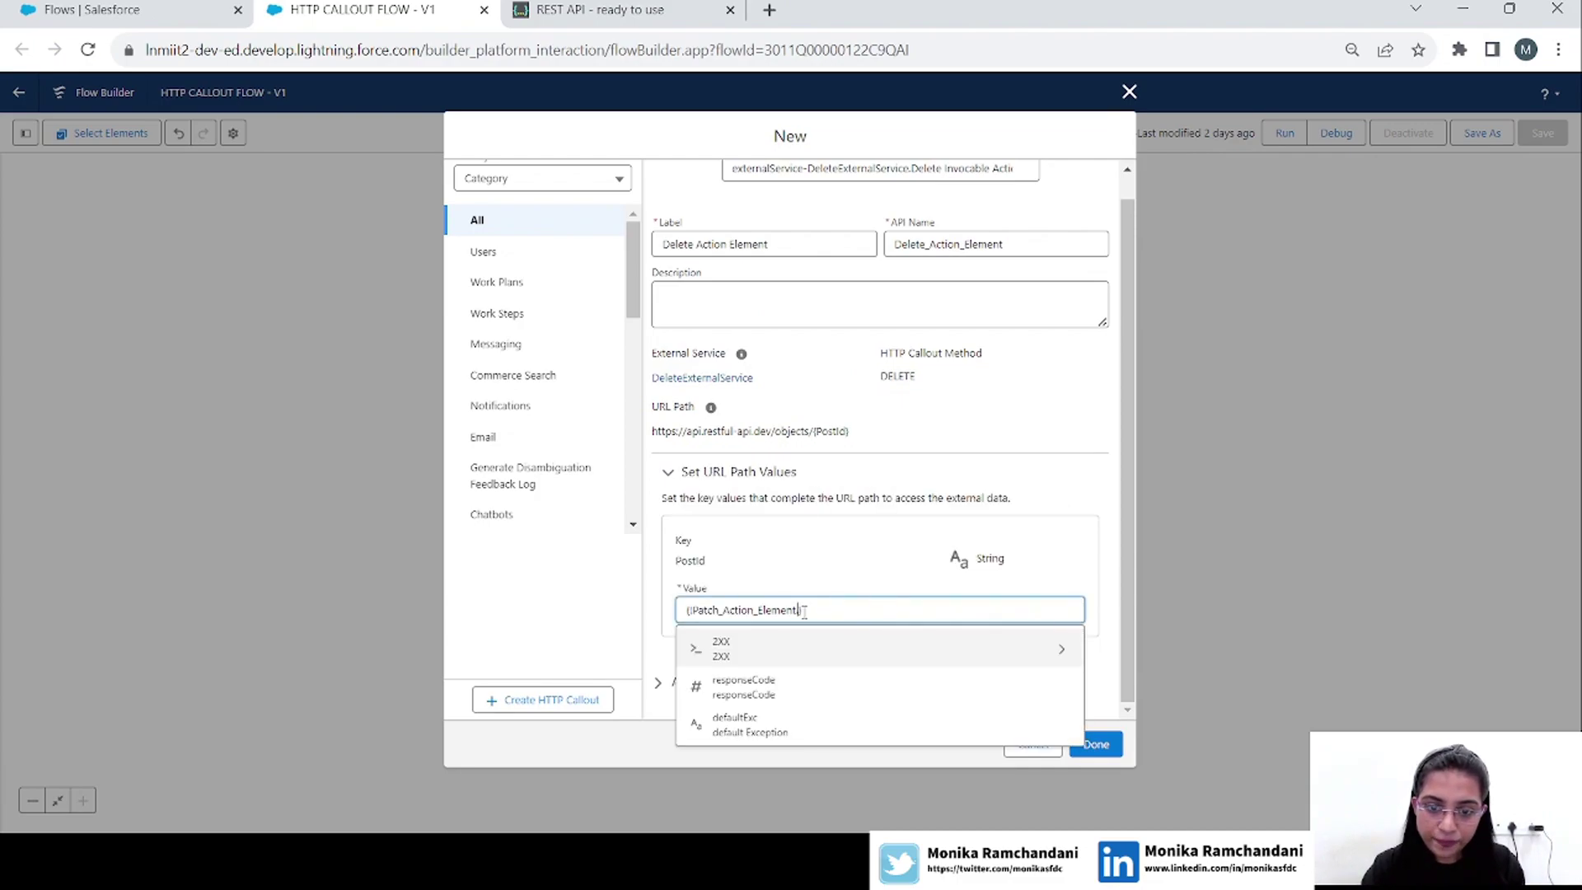
pyautogui.click(772, 650)
pyautogui.click(739, 694)
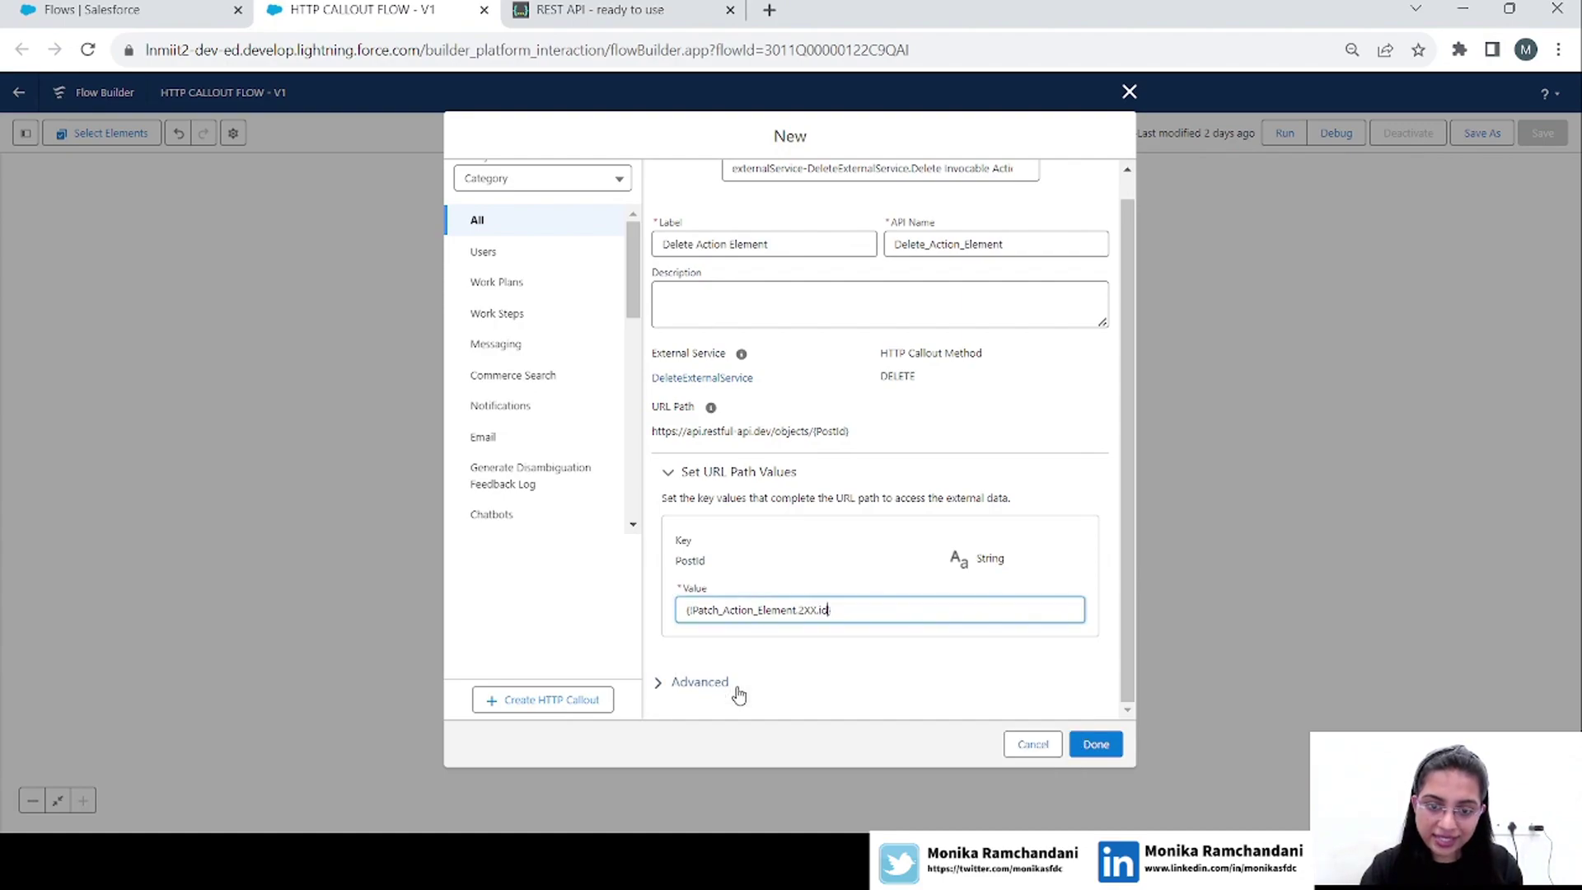
pyautogui.click(931, 664)
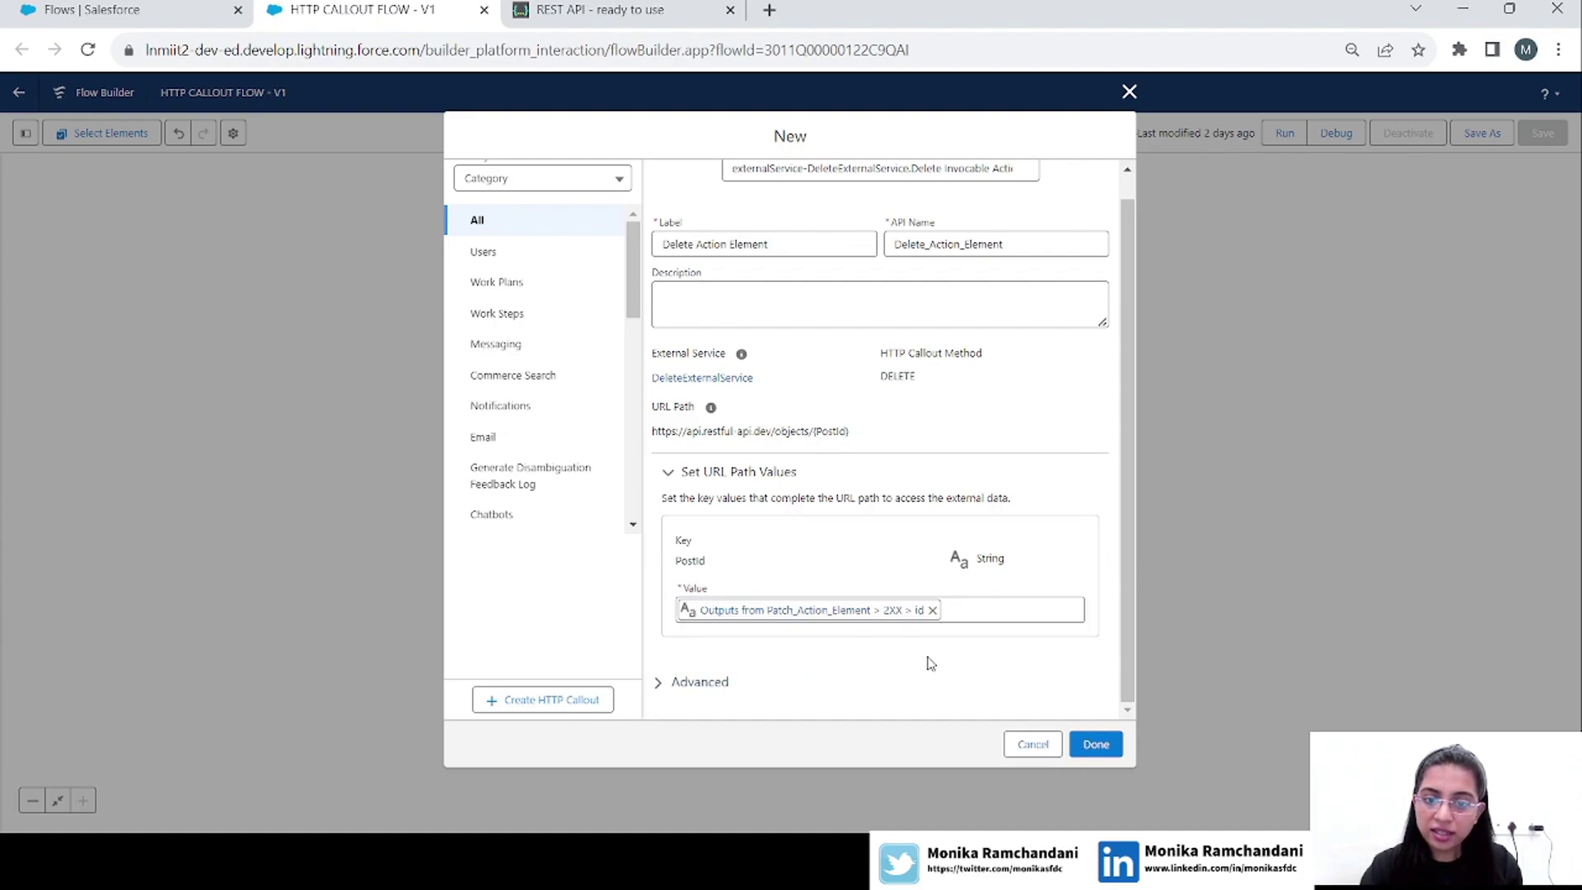
pyautogui.click(1096, 746)
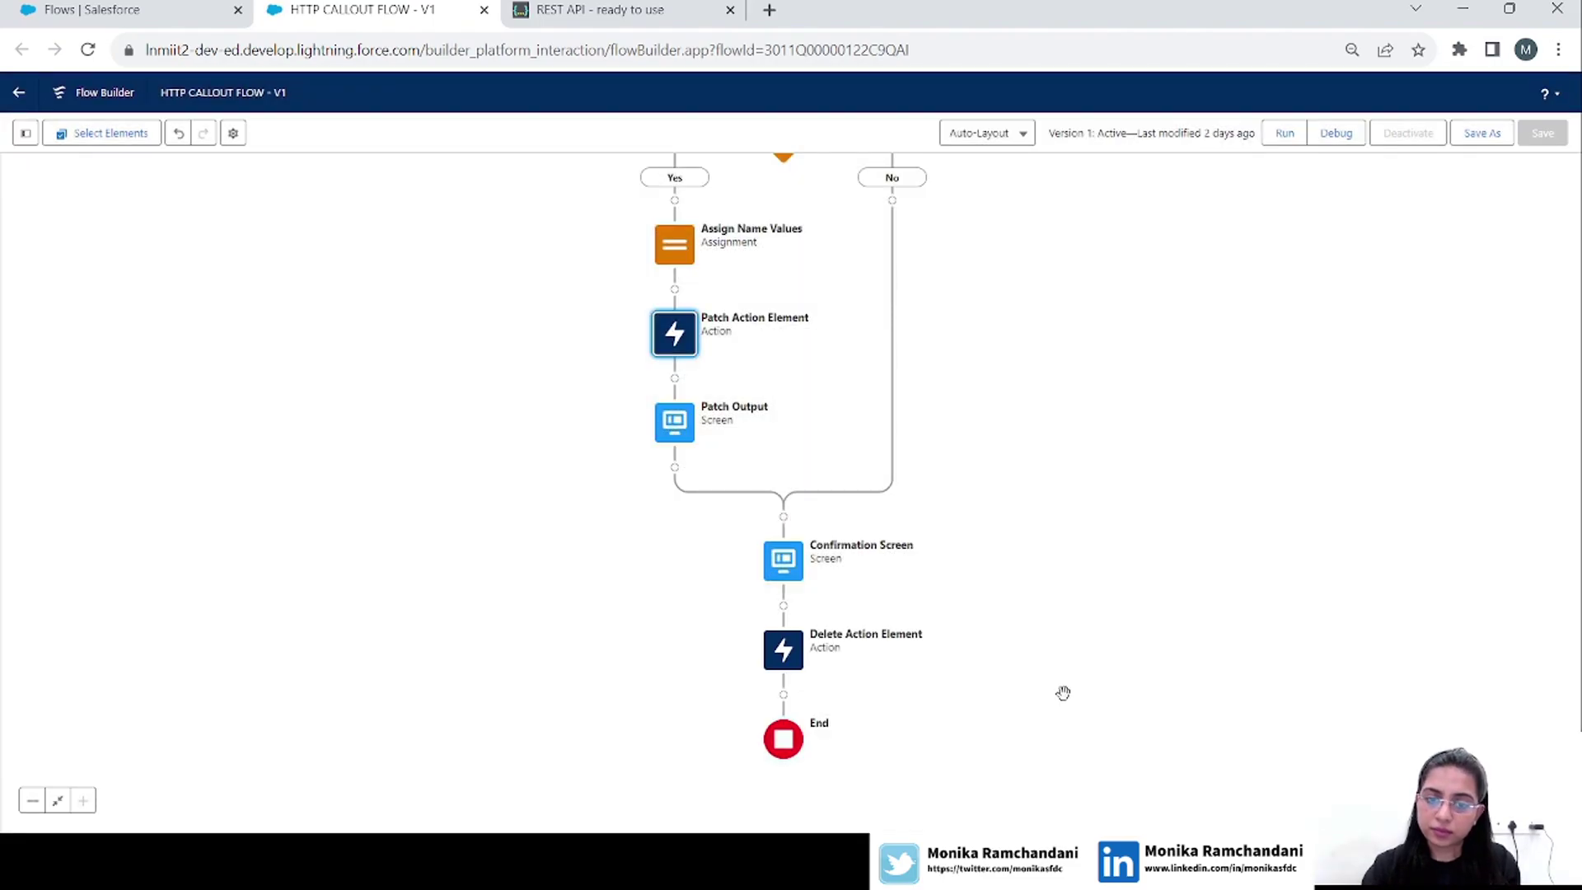
# Add a screen element labelled "DeletedScreen" between Delete Action Element and the end of the flow.
pyautogui.moveTo(1049, 703); pyautogui.dragTo(1077, 569)
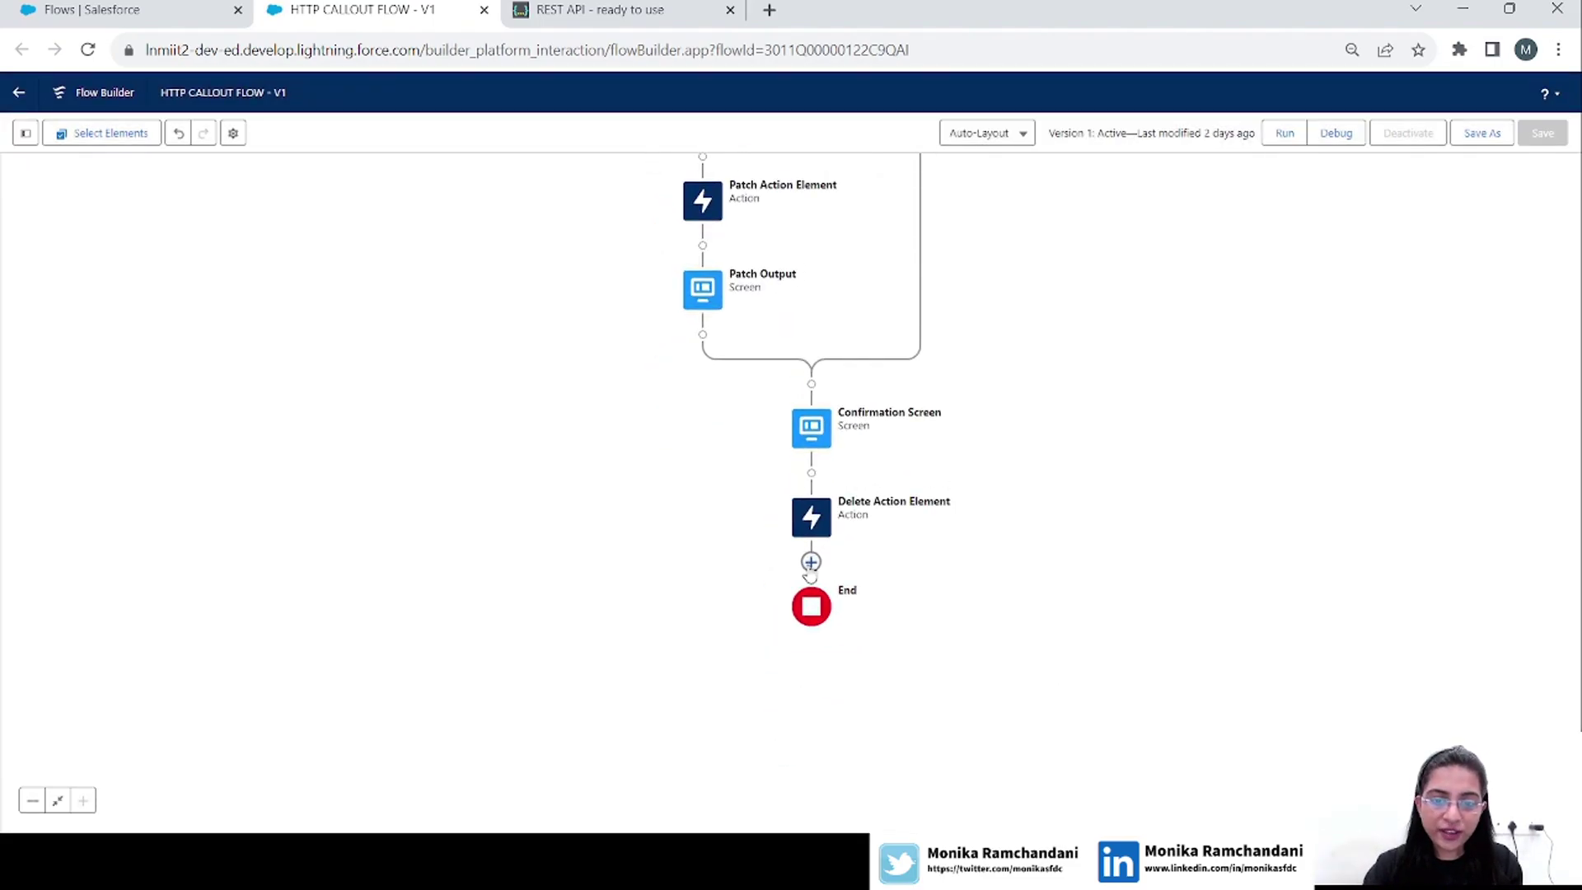
pyautogui.click(811, 567)
pyautogui.write('scree')
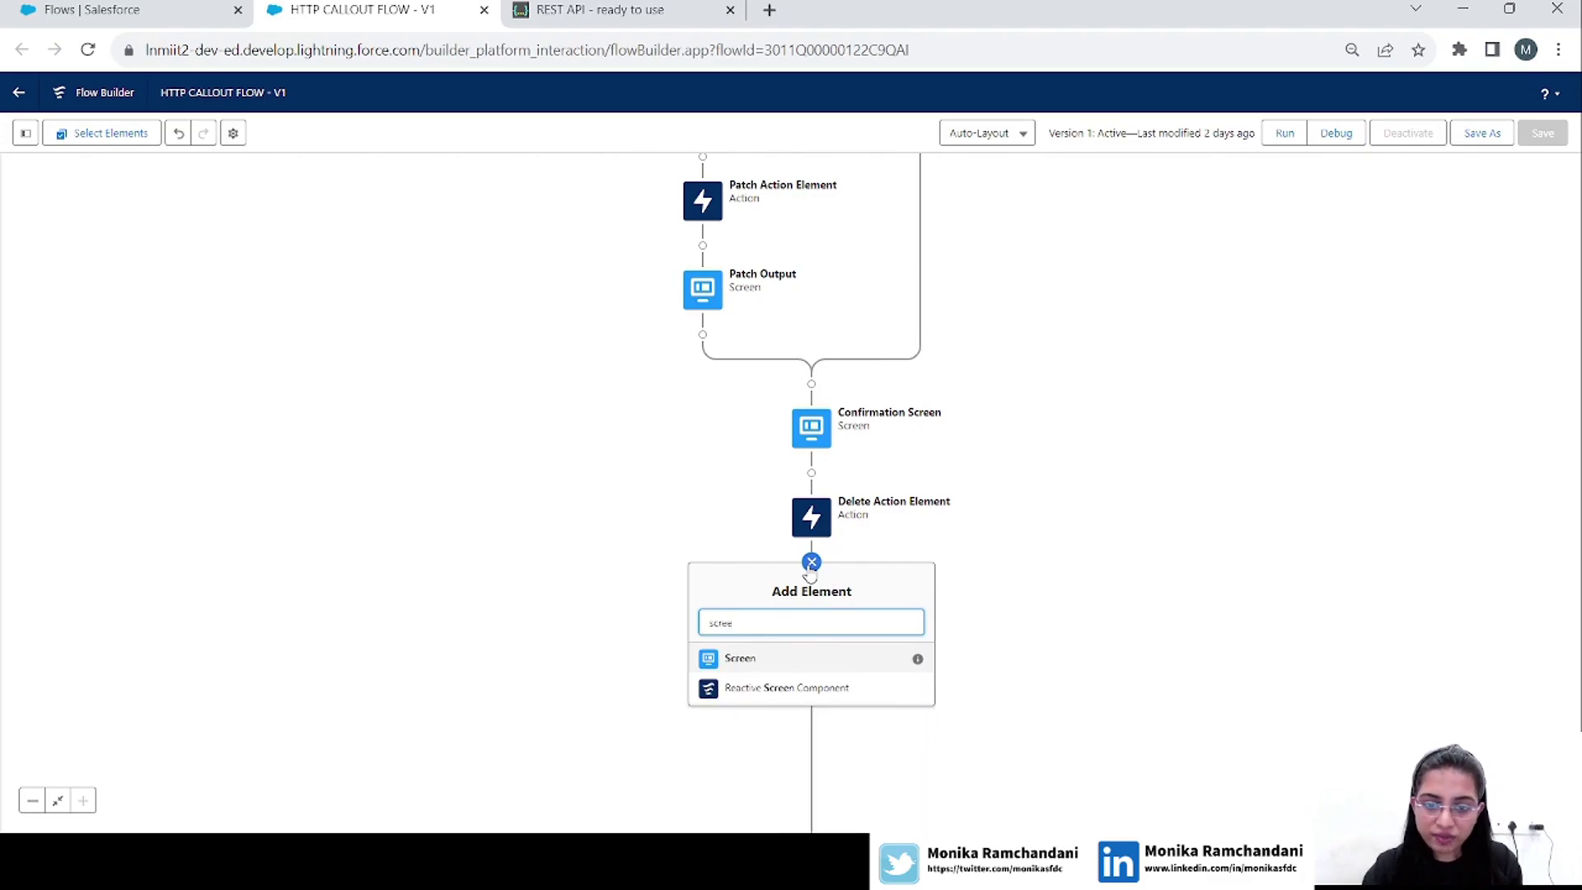
pyautogui.click(759, 658)
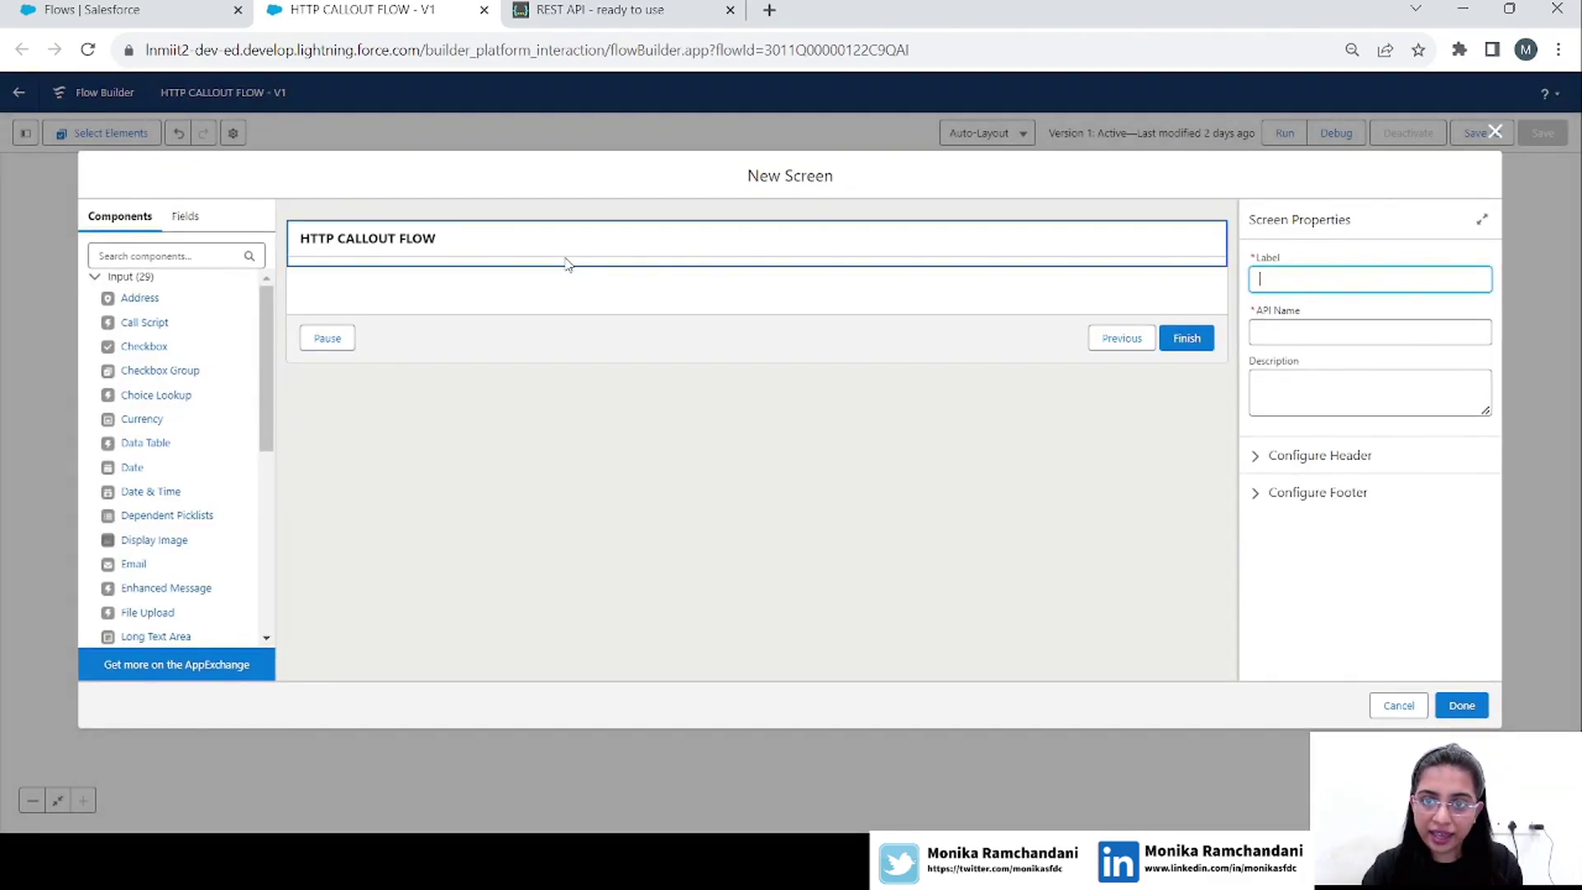
pyautogui.click(597, 311)
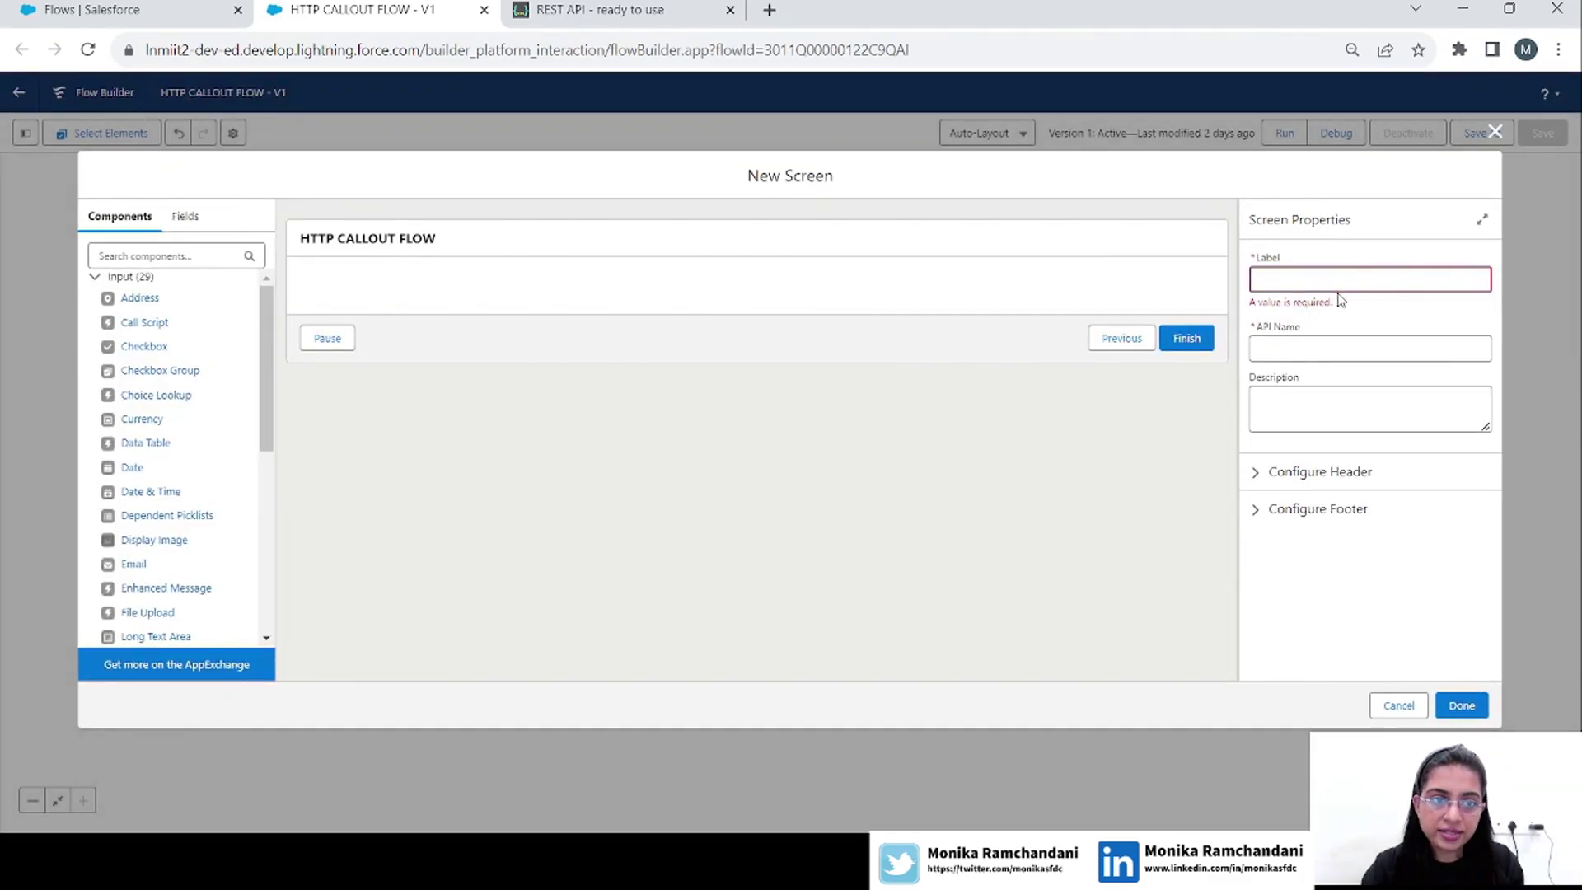
pyautogui.click(1311, 280)
pyautogui.write('Deleted')
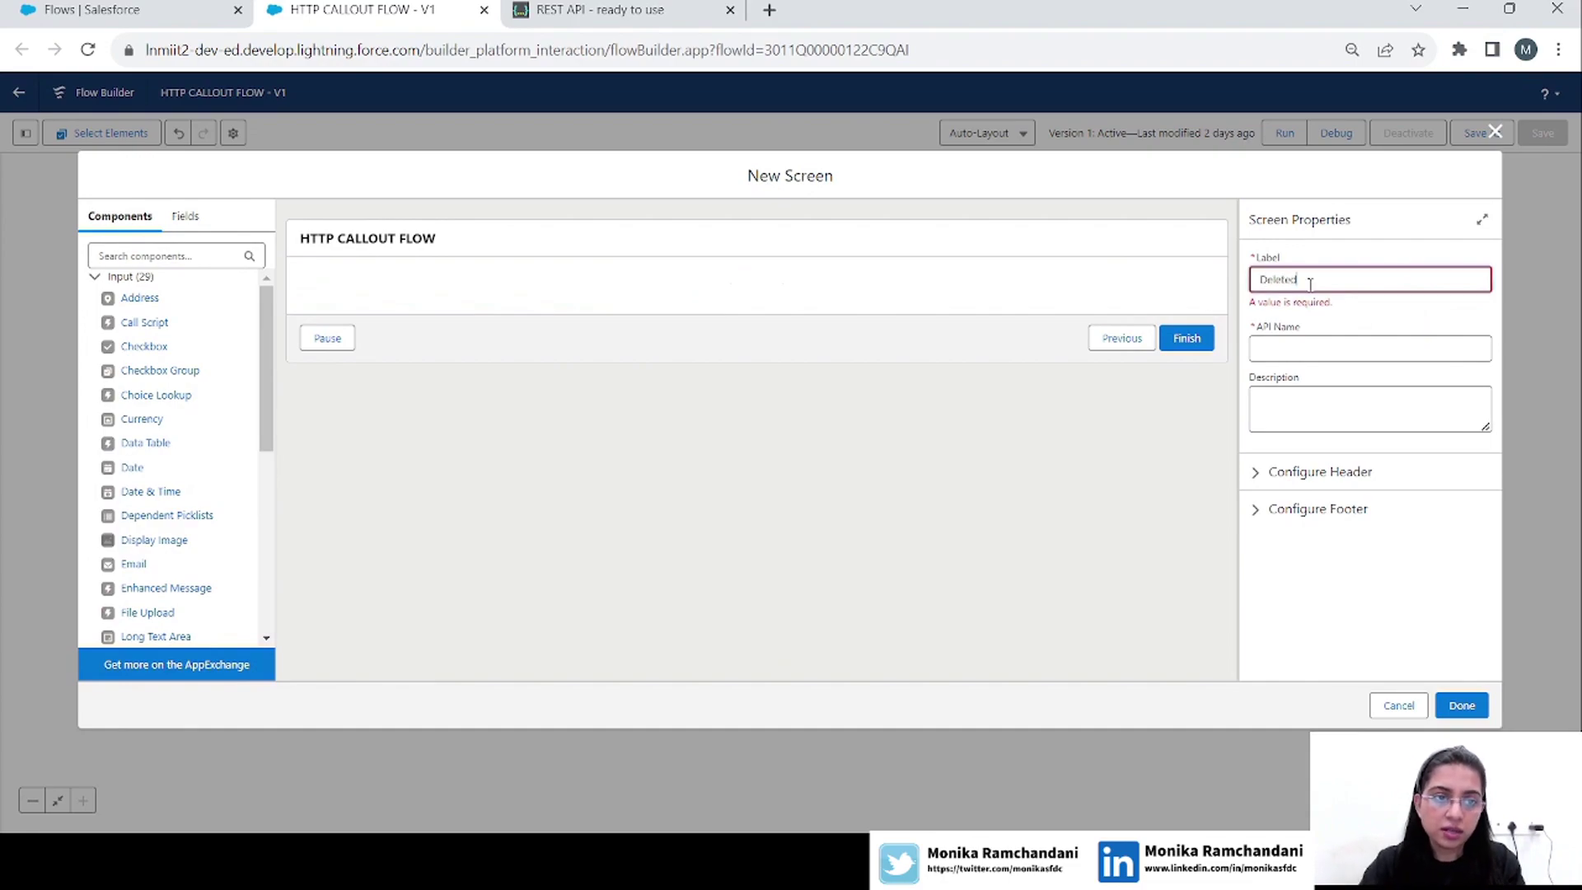
pyautogui.write('Screen')
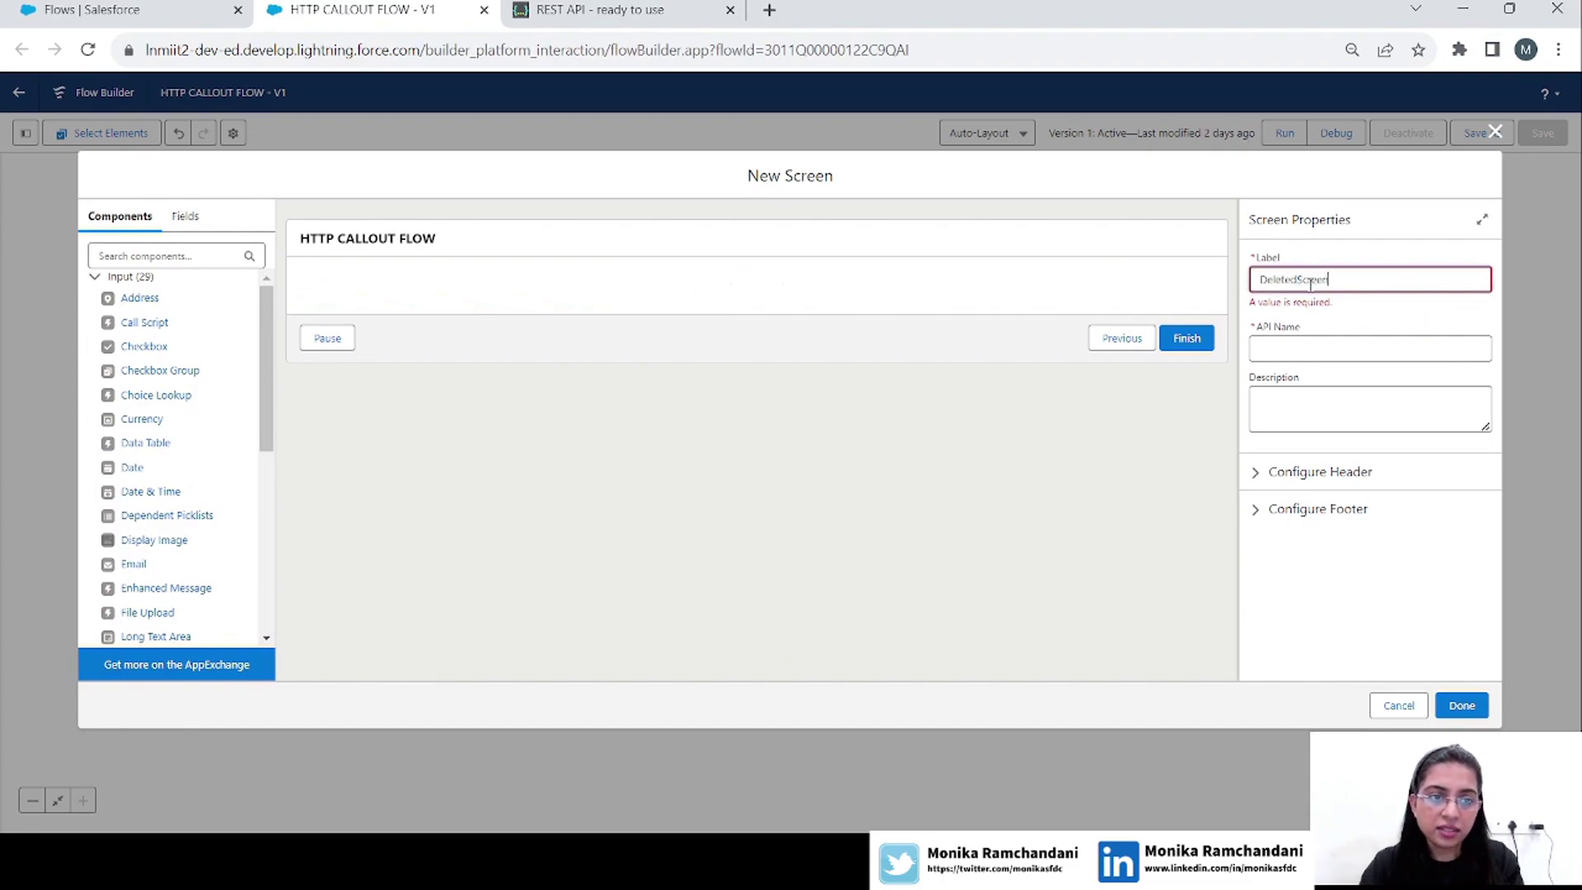
pyautogui.press('Tab')
# Add a Display Text component with the API name DeleteMessage to the screen.
pyautogui.click(189, 251)
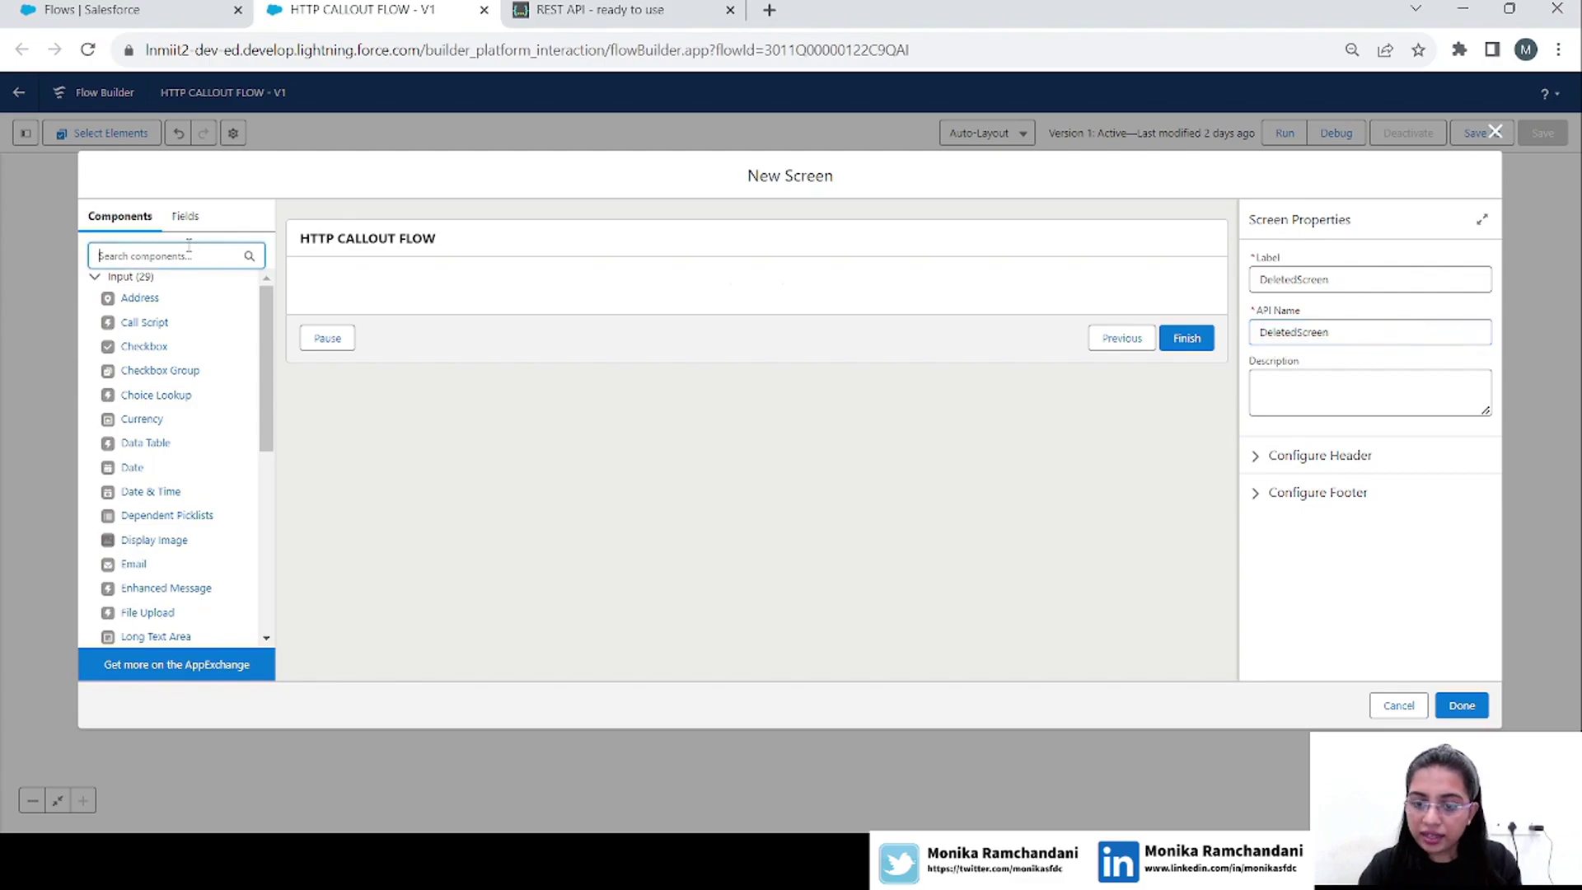
pyautogui.write('dis')
pyautogui.moveTo(156, 301); pyautogui.dragTo(377, 301)
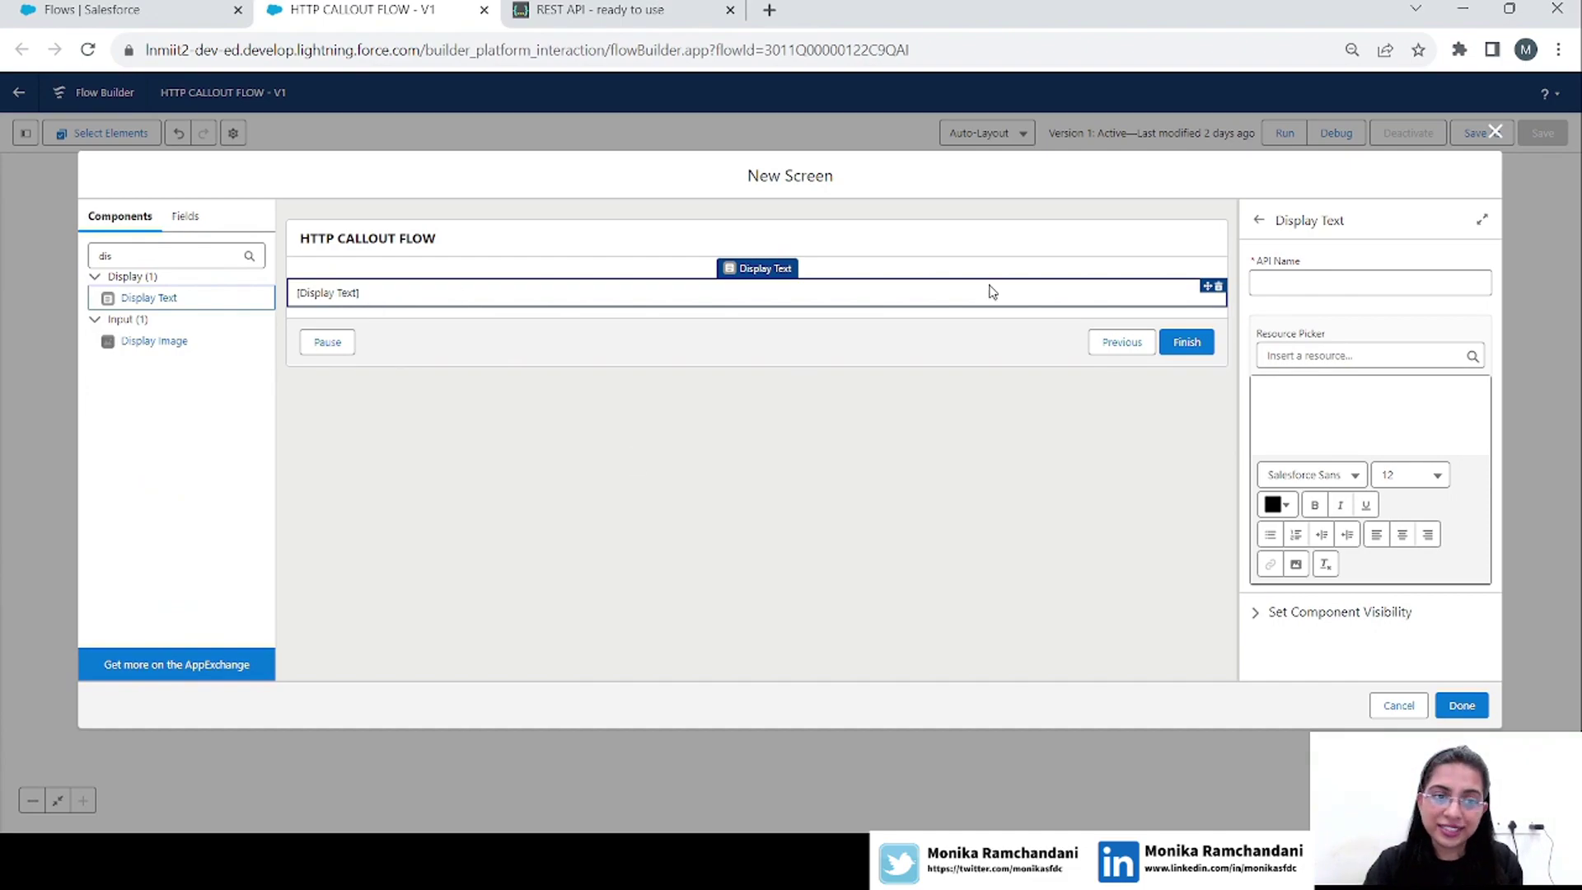
pyautogui.click(1319, 289)
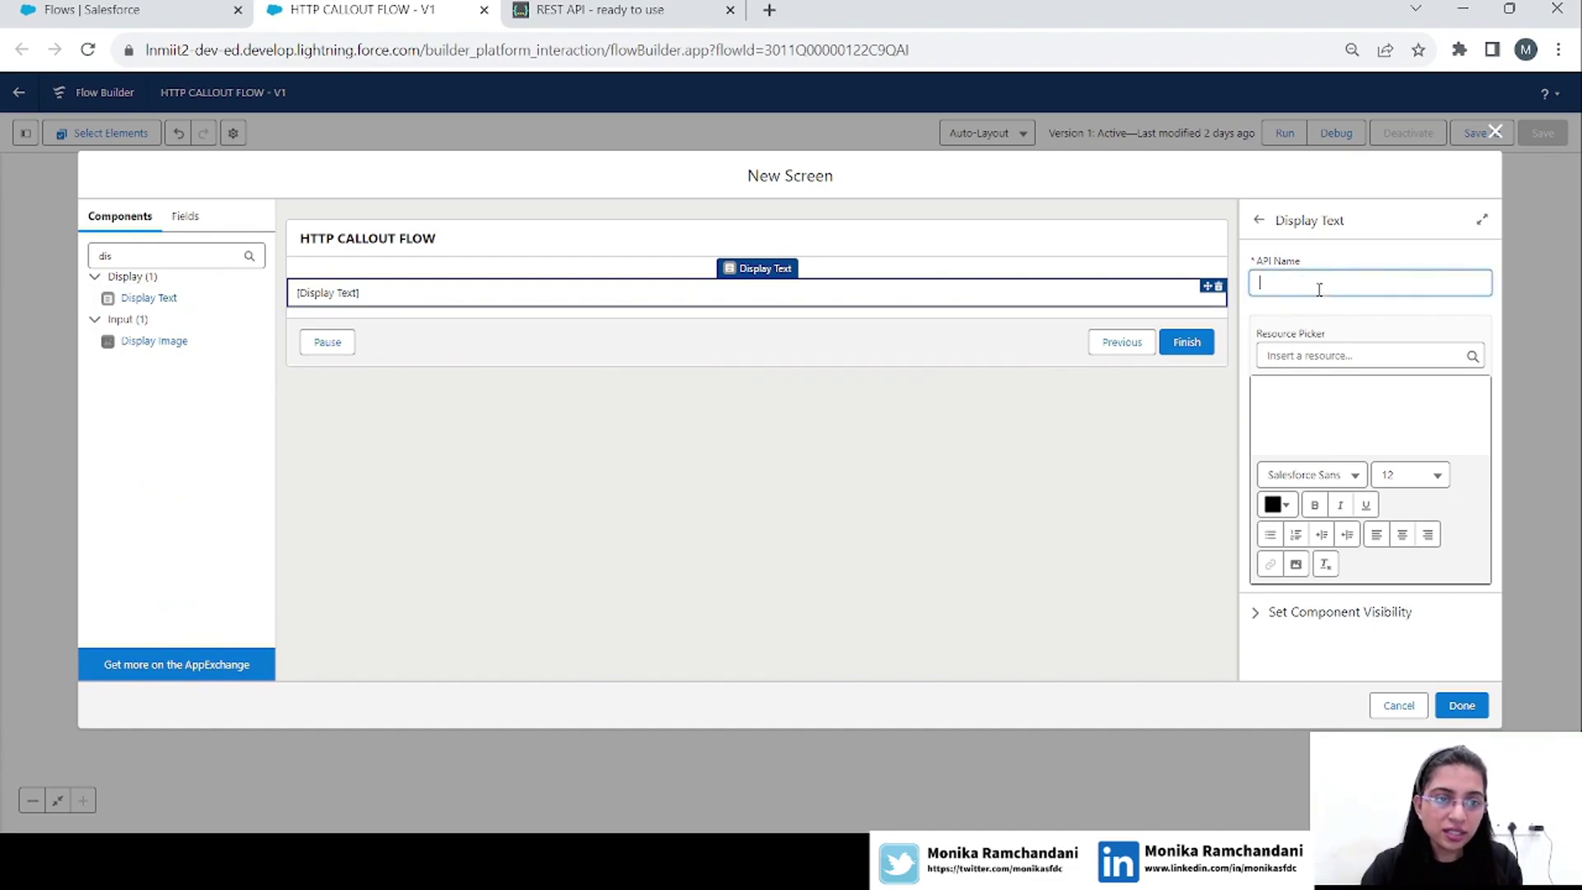
pyautogui.write('DeleteMe')
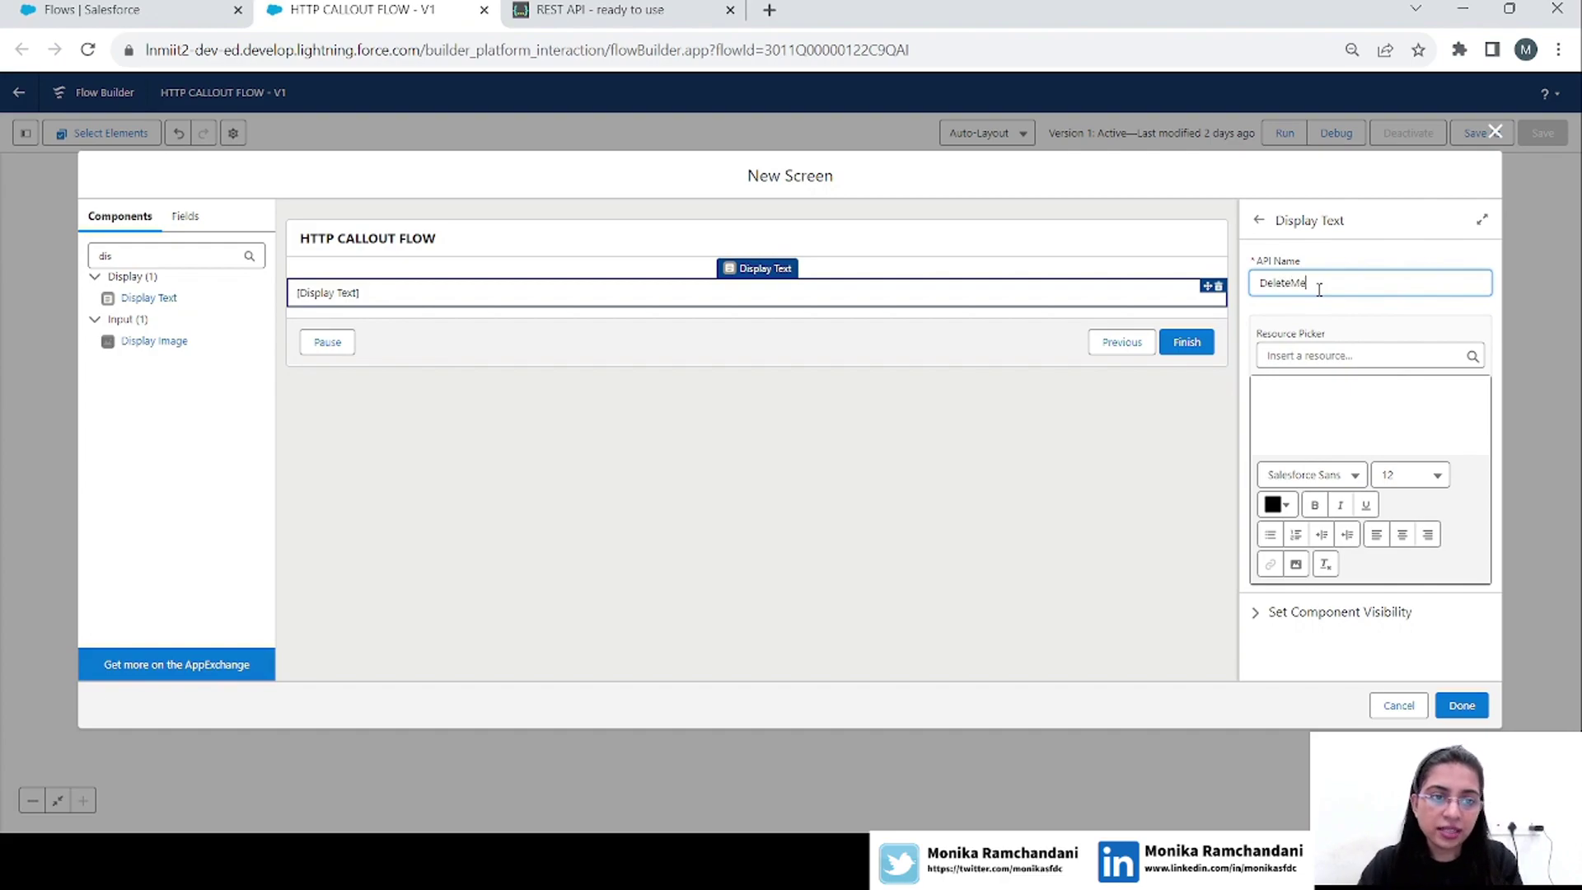
pyautogui.write('ssage')
# Insert the message under 2XX from the Delete_Action_Element outputs as the display text and finish the screen.
pyautogui.click(1310, 427)
pyautogui.click(1299, 360)
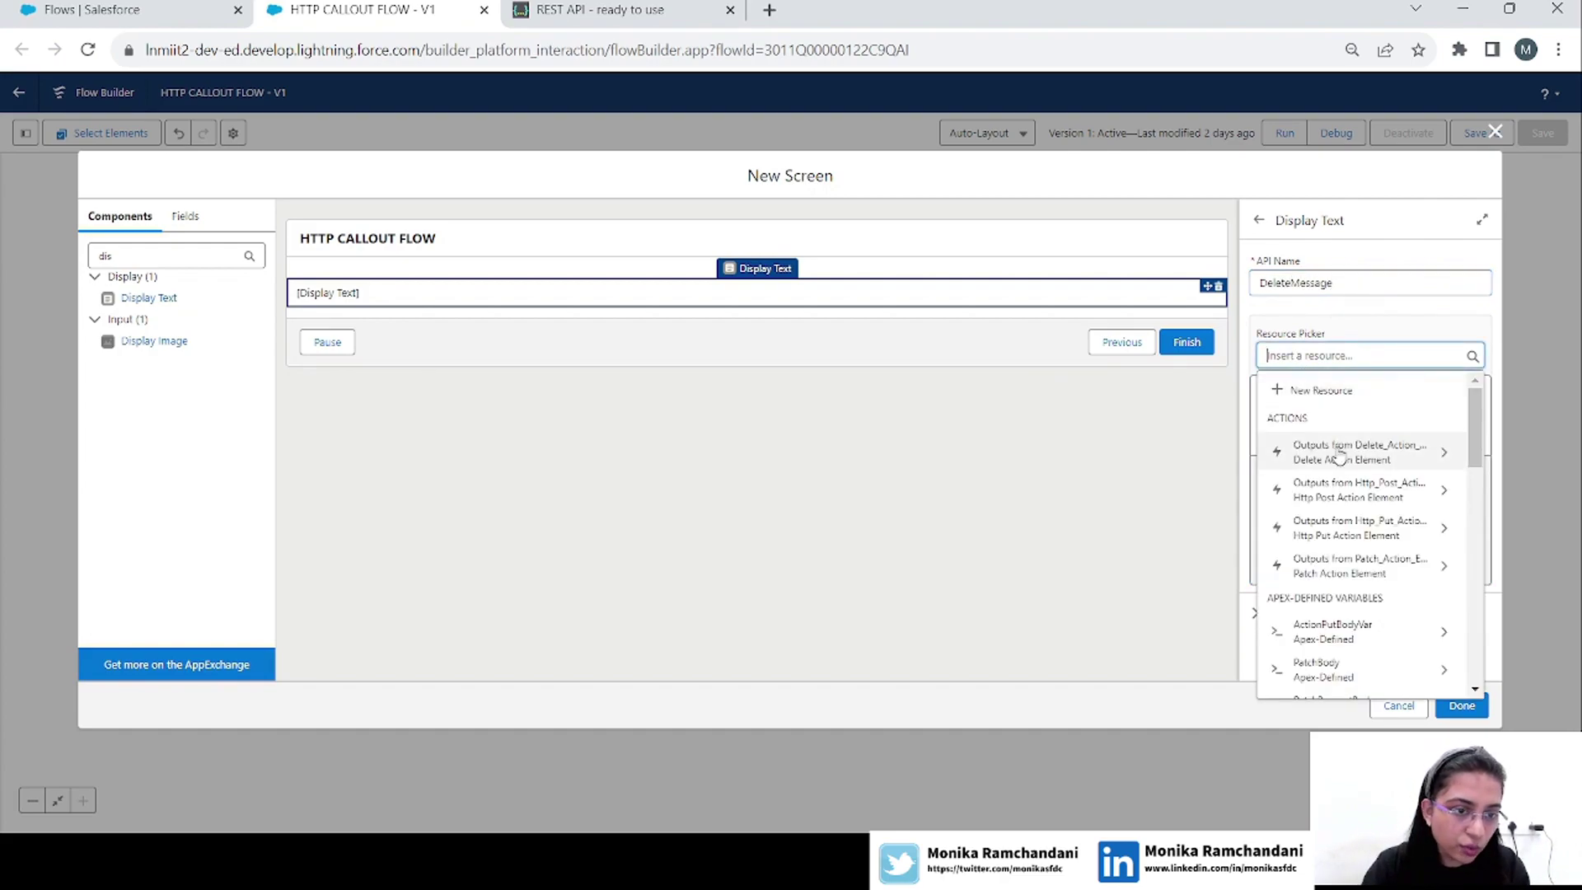
pyautogui.click(1386, 455)
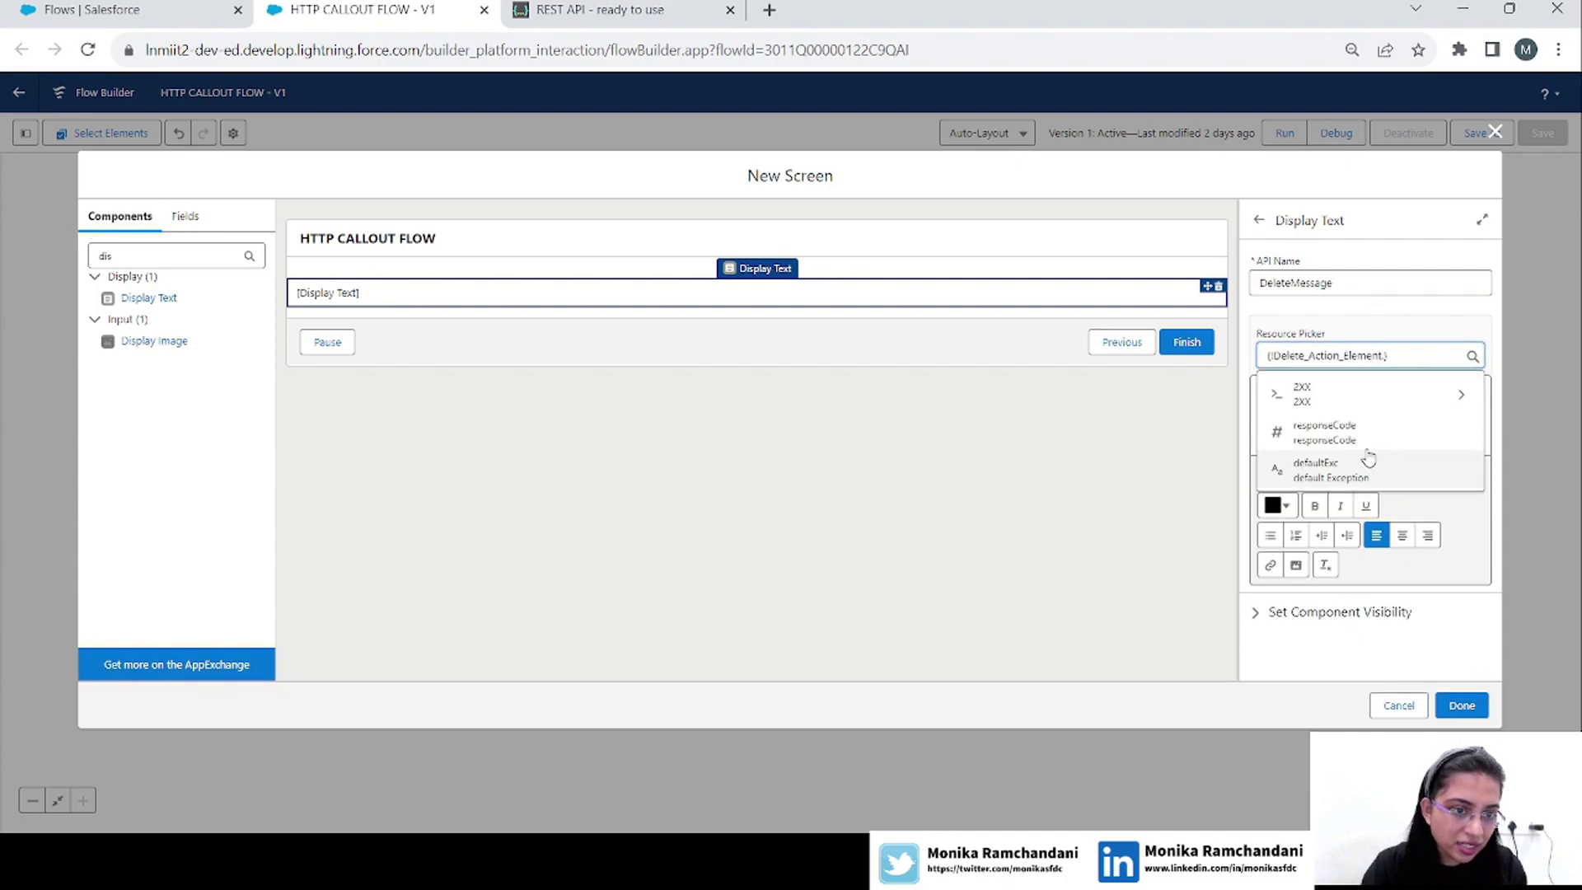
pyautogui.click(1338, 395)
pyautogui.click(1301, 396)
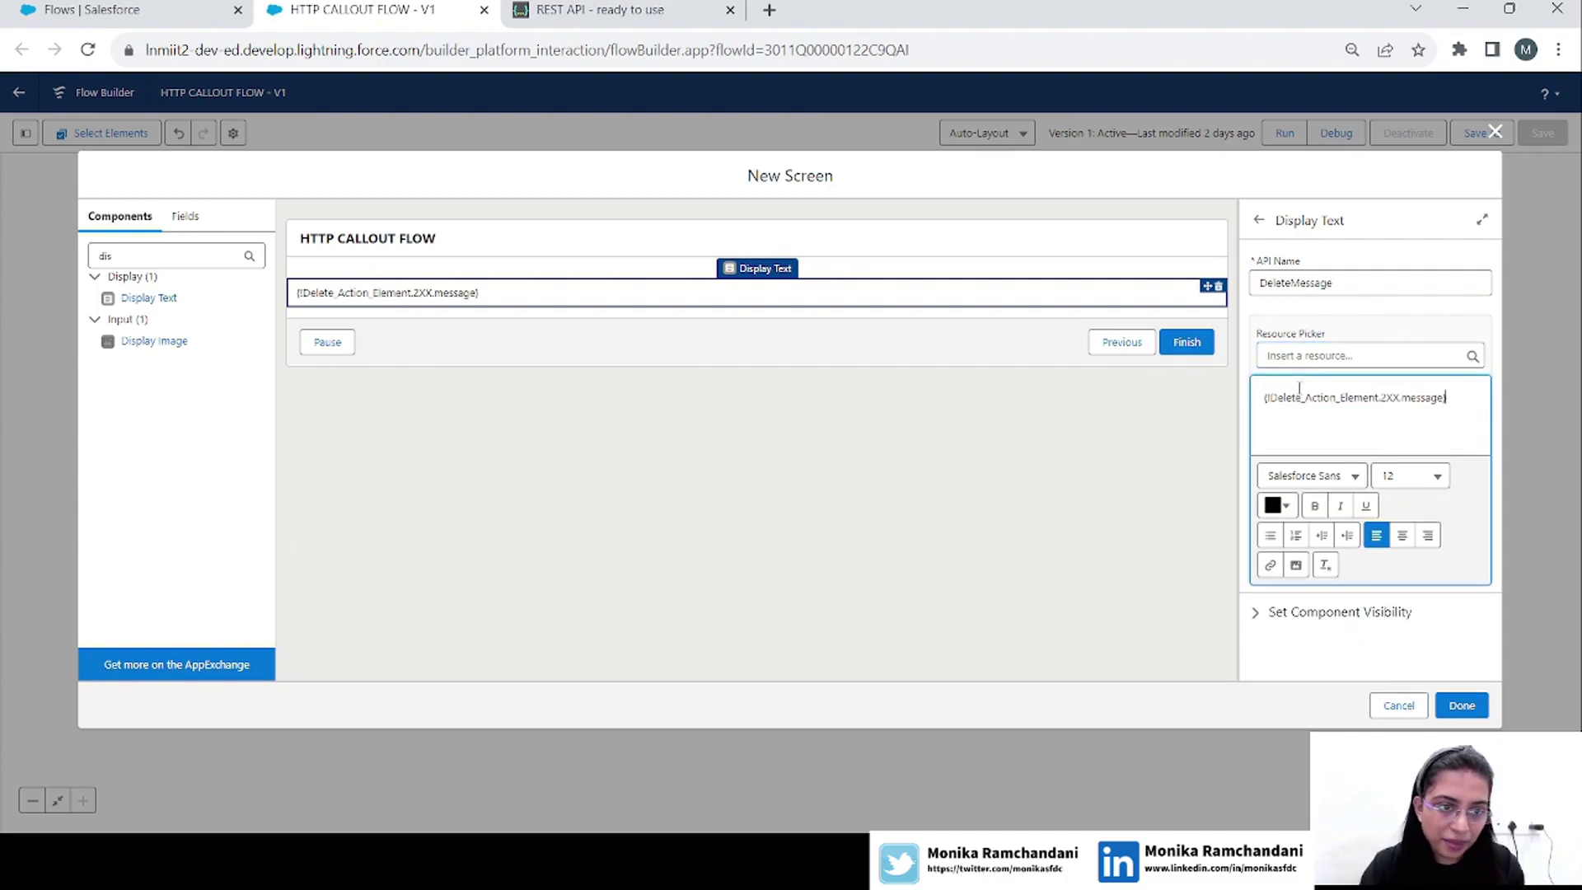
pyautogui.moveTo(565, 287); pyautogui.dragTo(480, 297)
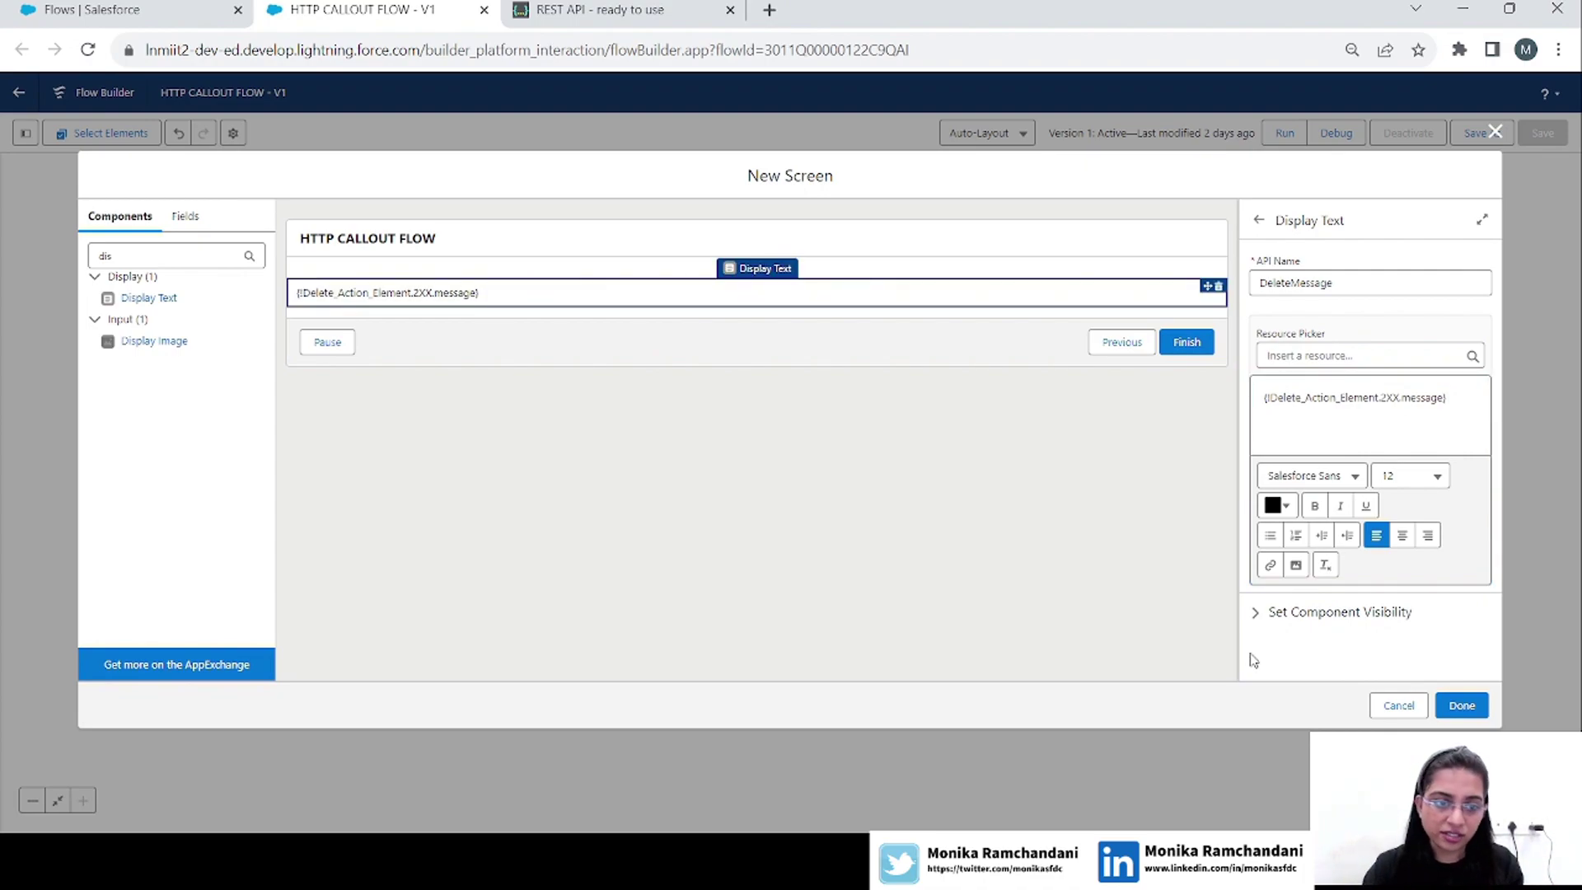
pyautogui.click(1463, 707)
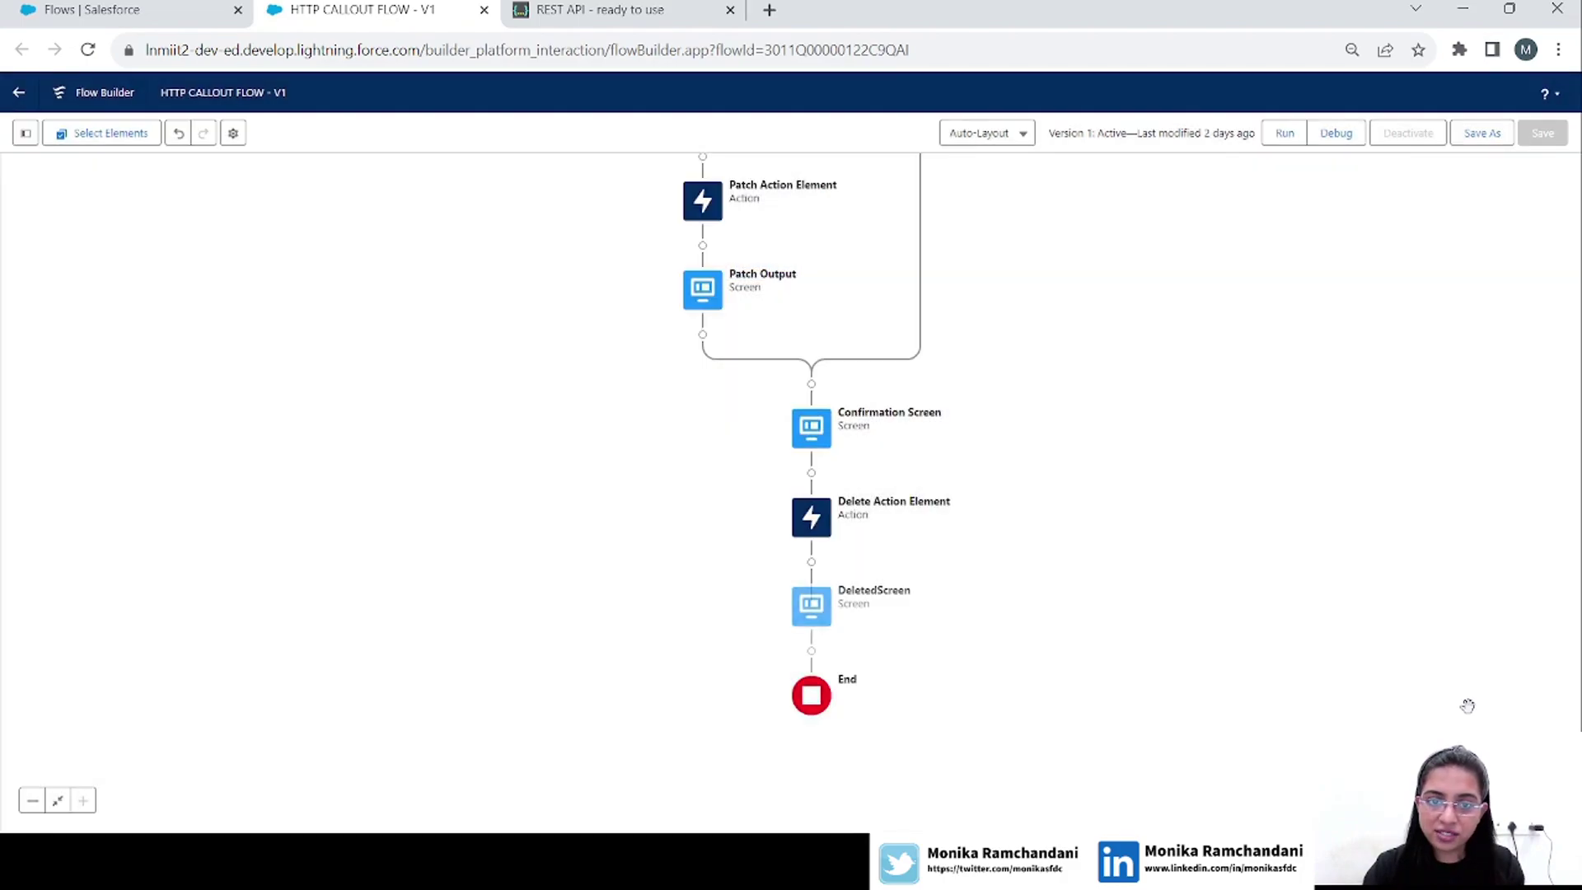
# Try to save the flow as a new version, check the error details and reload the page.
pyautogui.click(1484, 134)
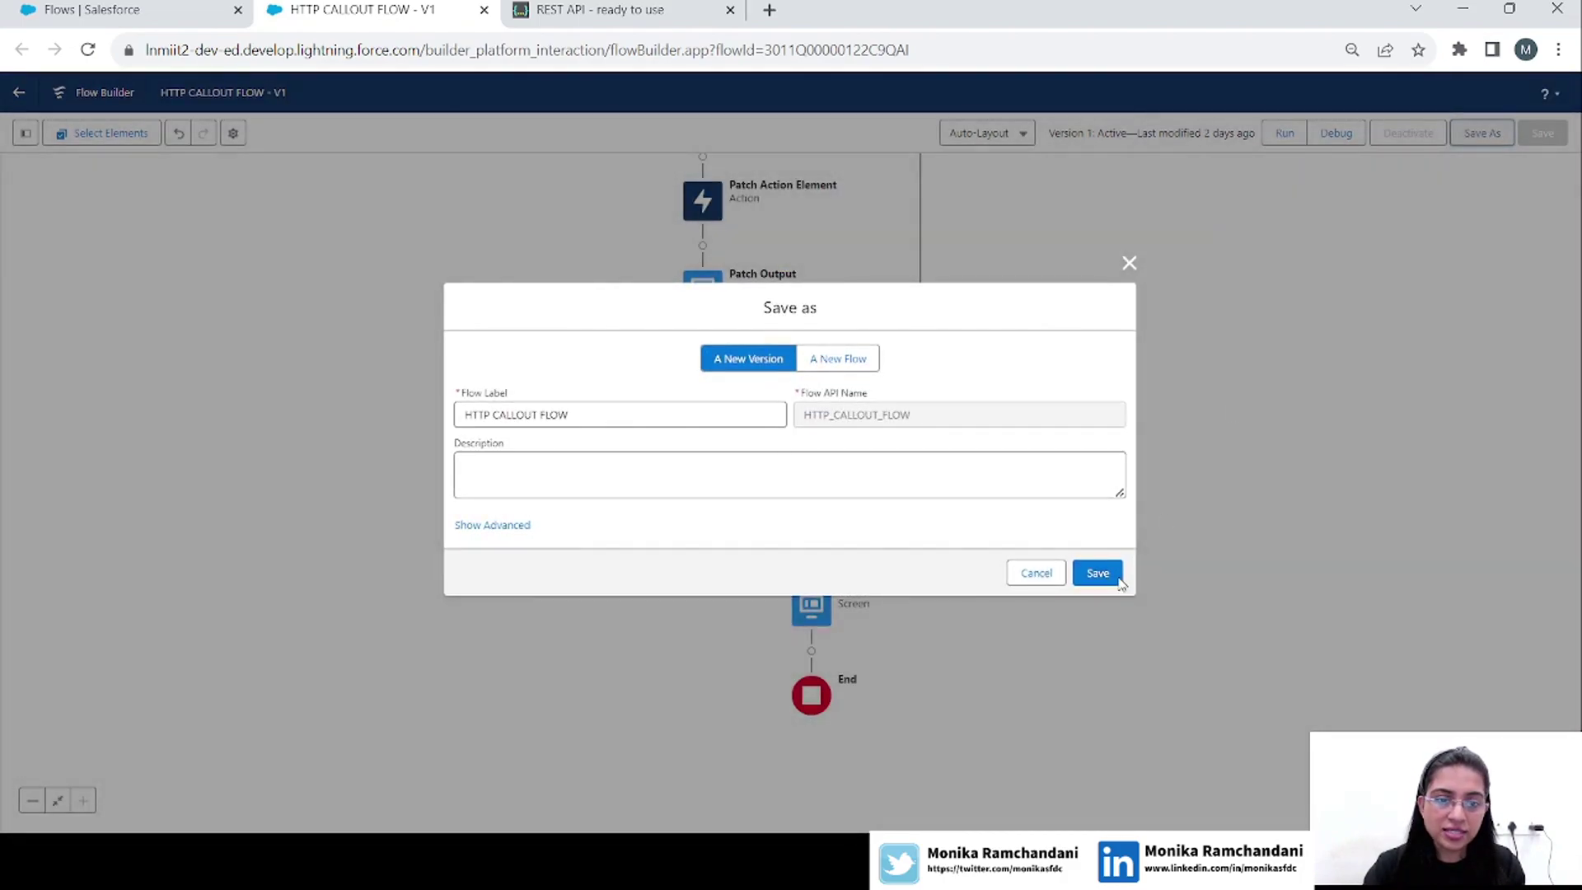
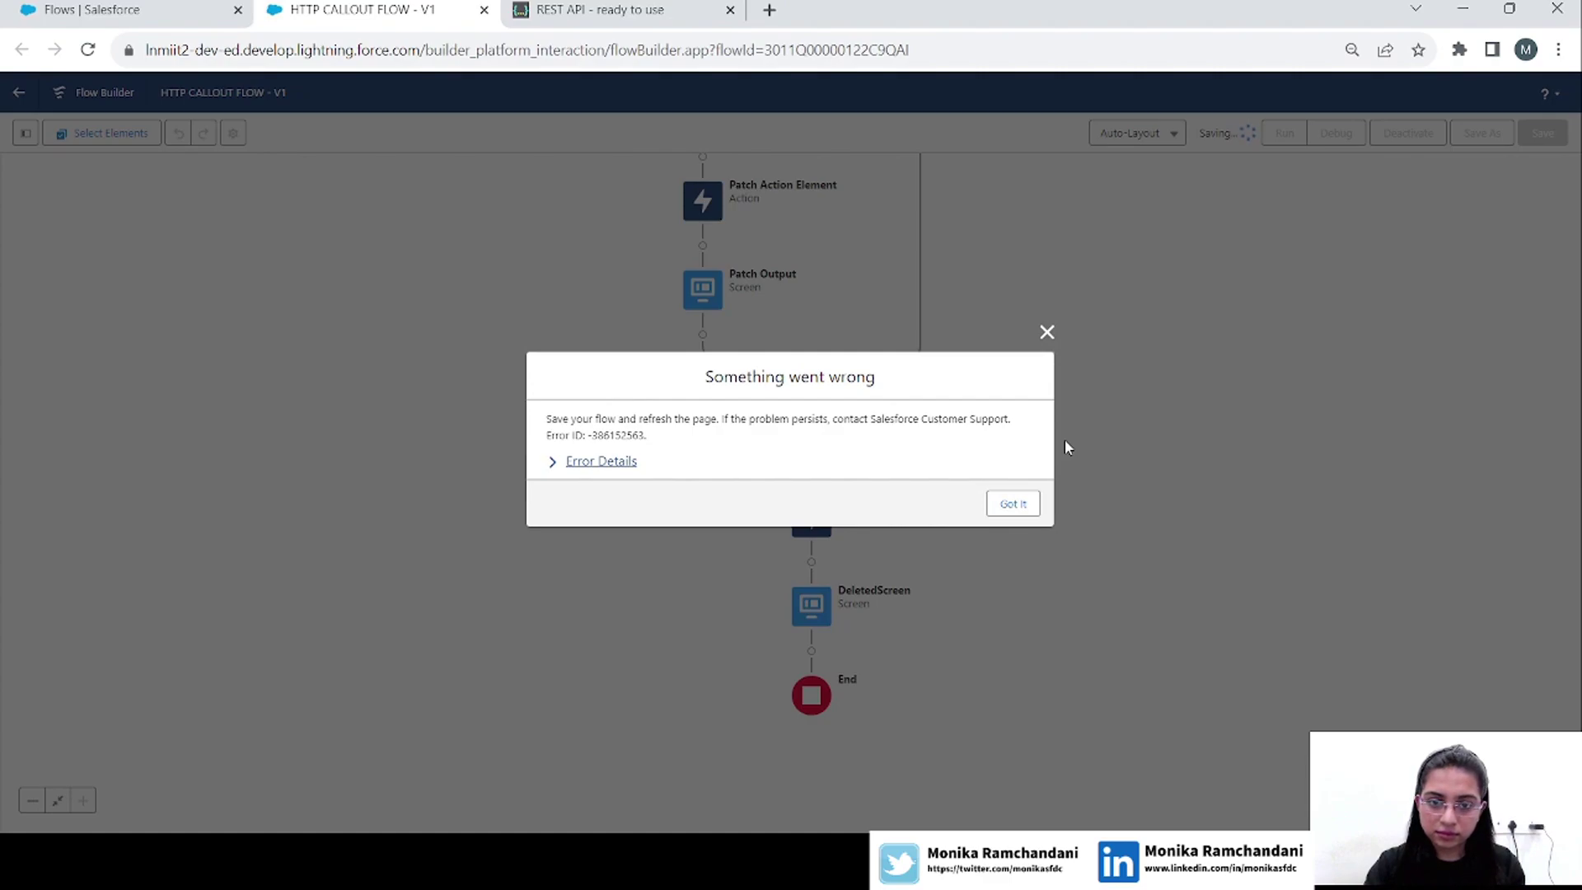
pyautogui.click(595, 461)
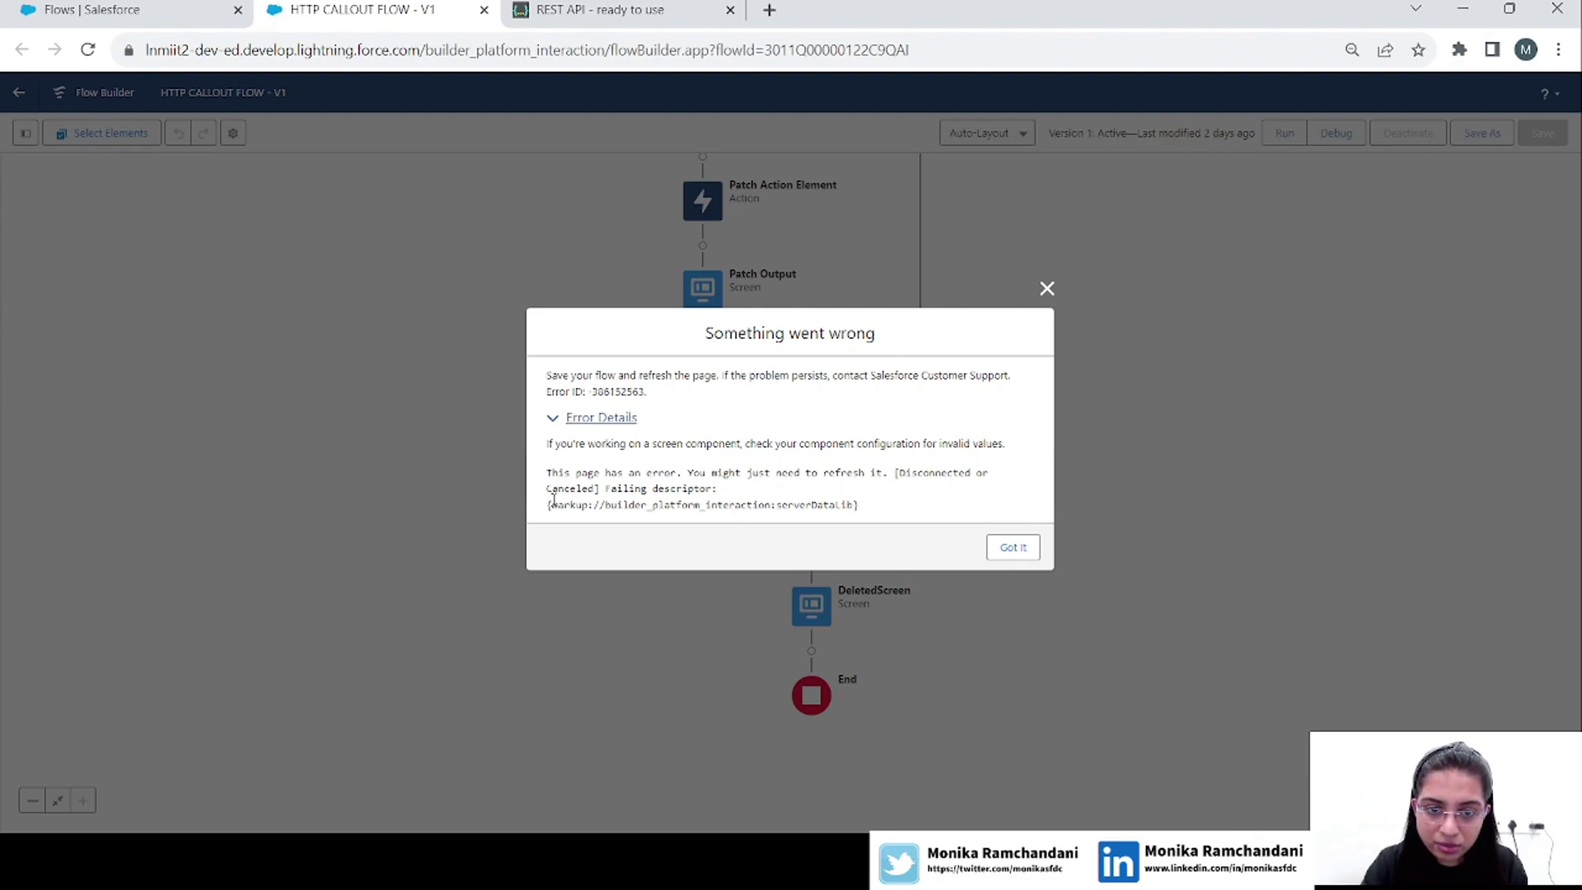
pyautogui.click(1015, 549)
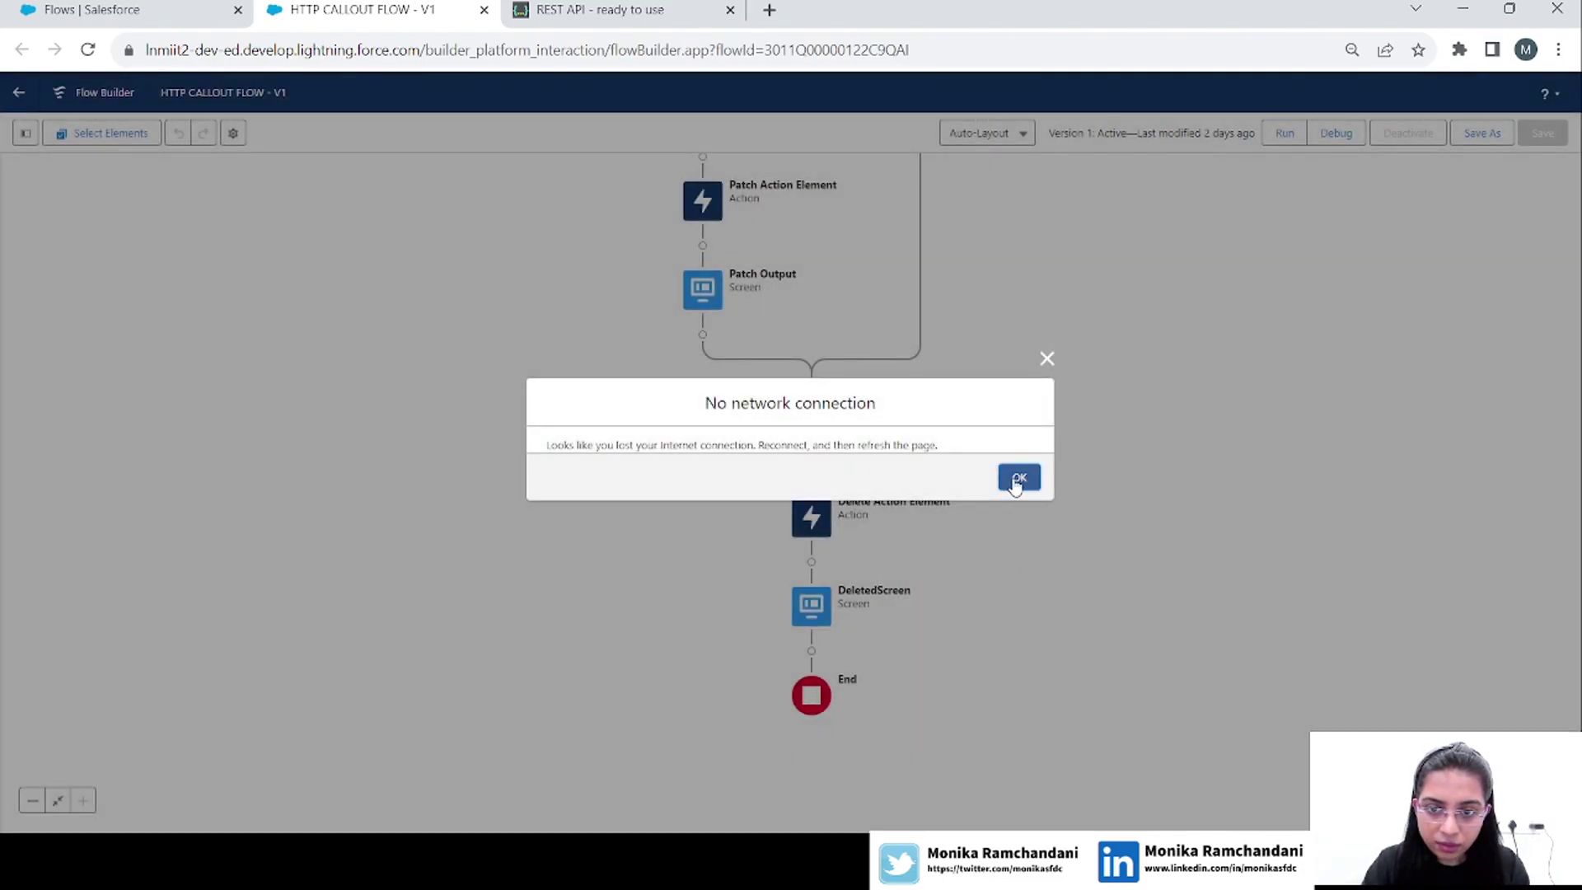
pyautogui.click(1016, 483)
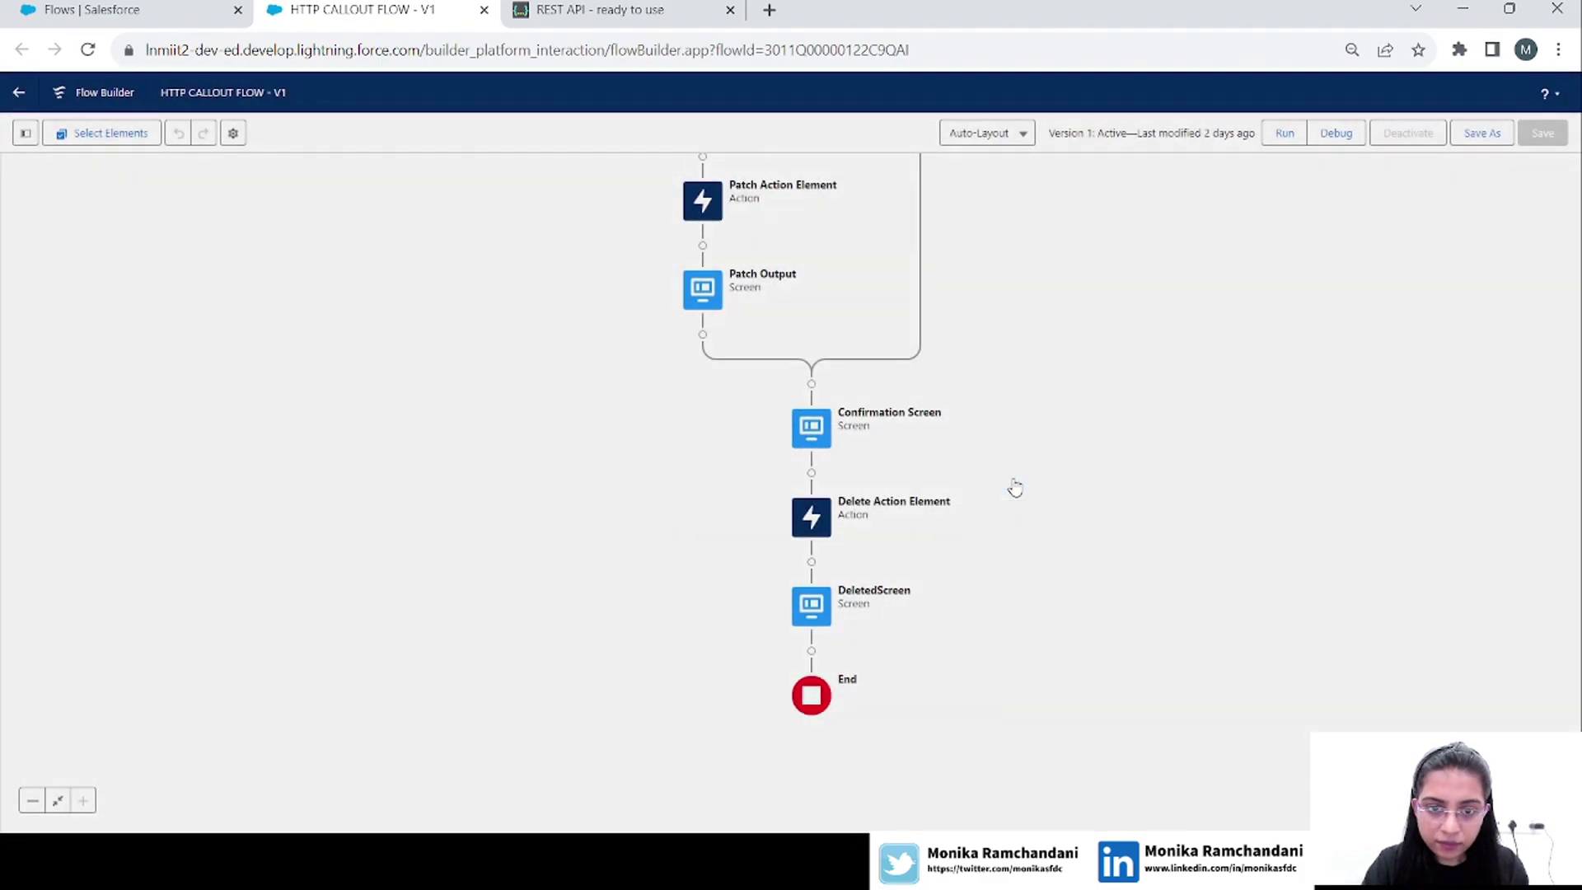
pyautogui.click(989, 47)
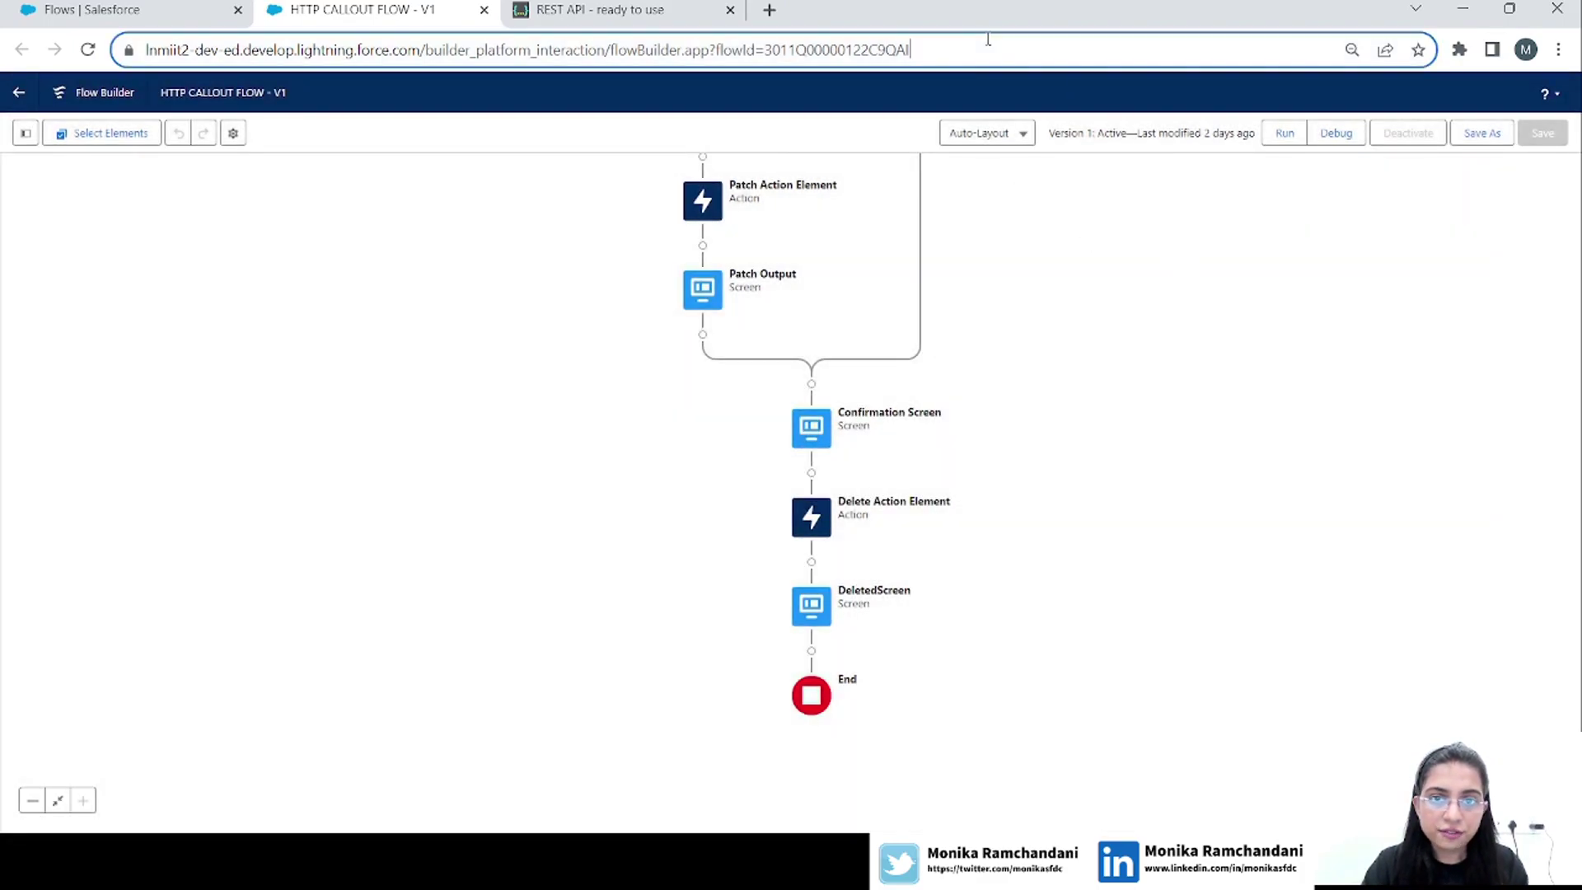
pyautogui.press('Return')
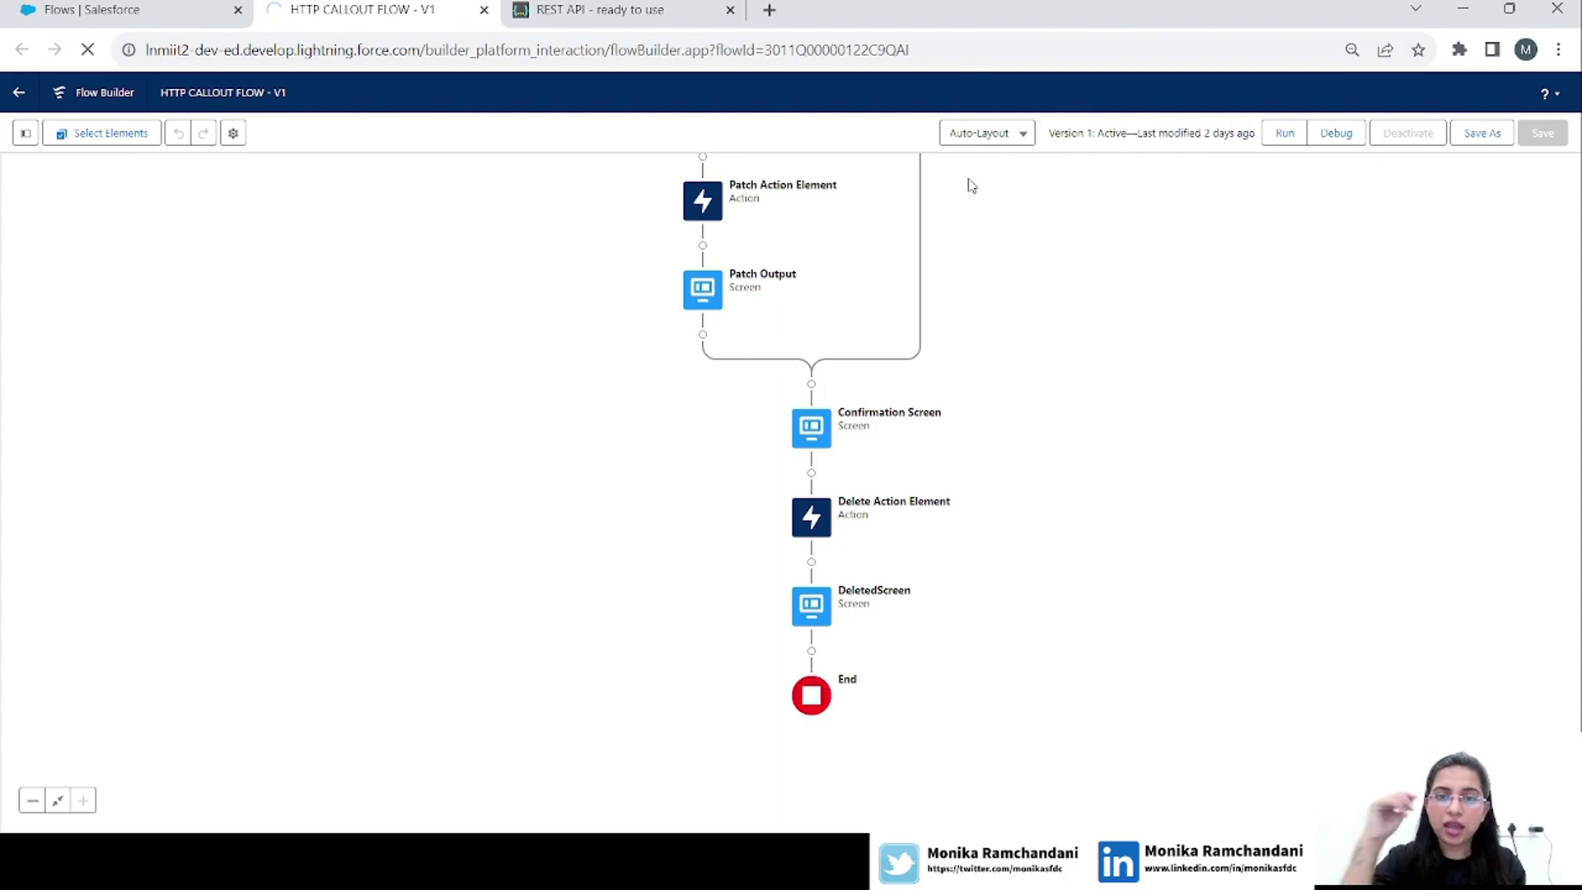
# Review the configurations of Confirmation Screen, Delete Action Element and DeletedScreen without changing them.
pyautogui.doubleClick(822, 437)
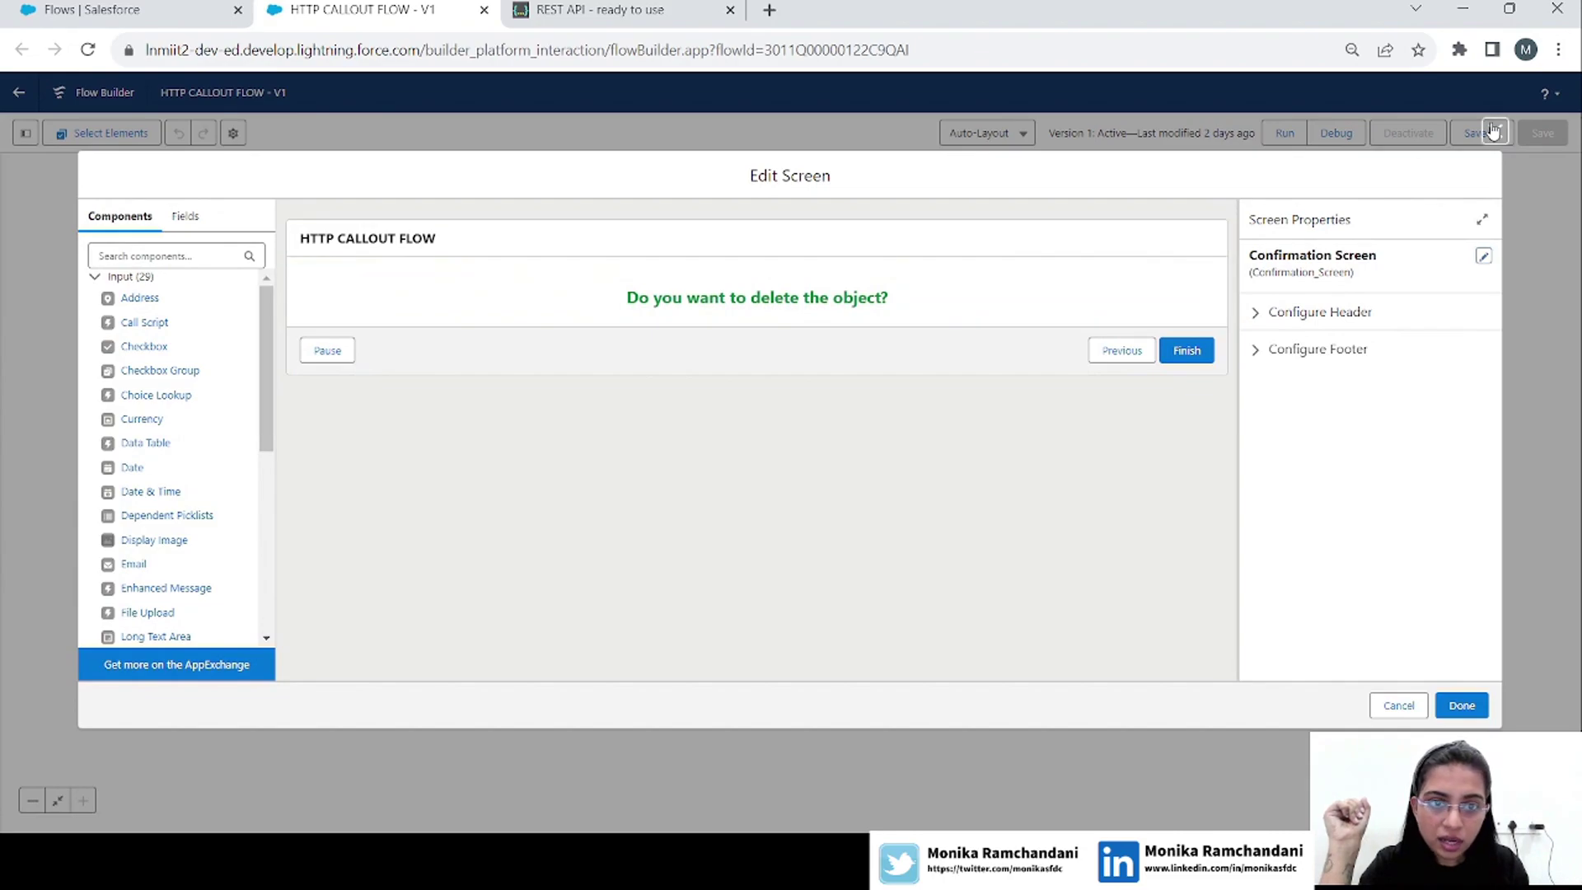
pyautogui.click(1495, 132)
pyautogui.doubleClick(810, 528)
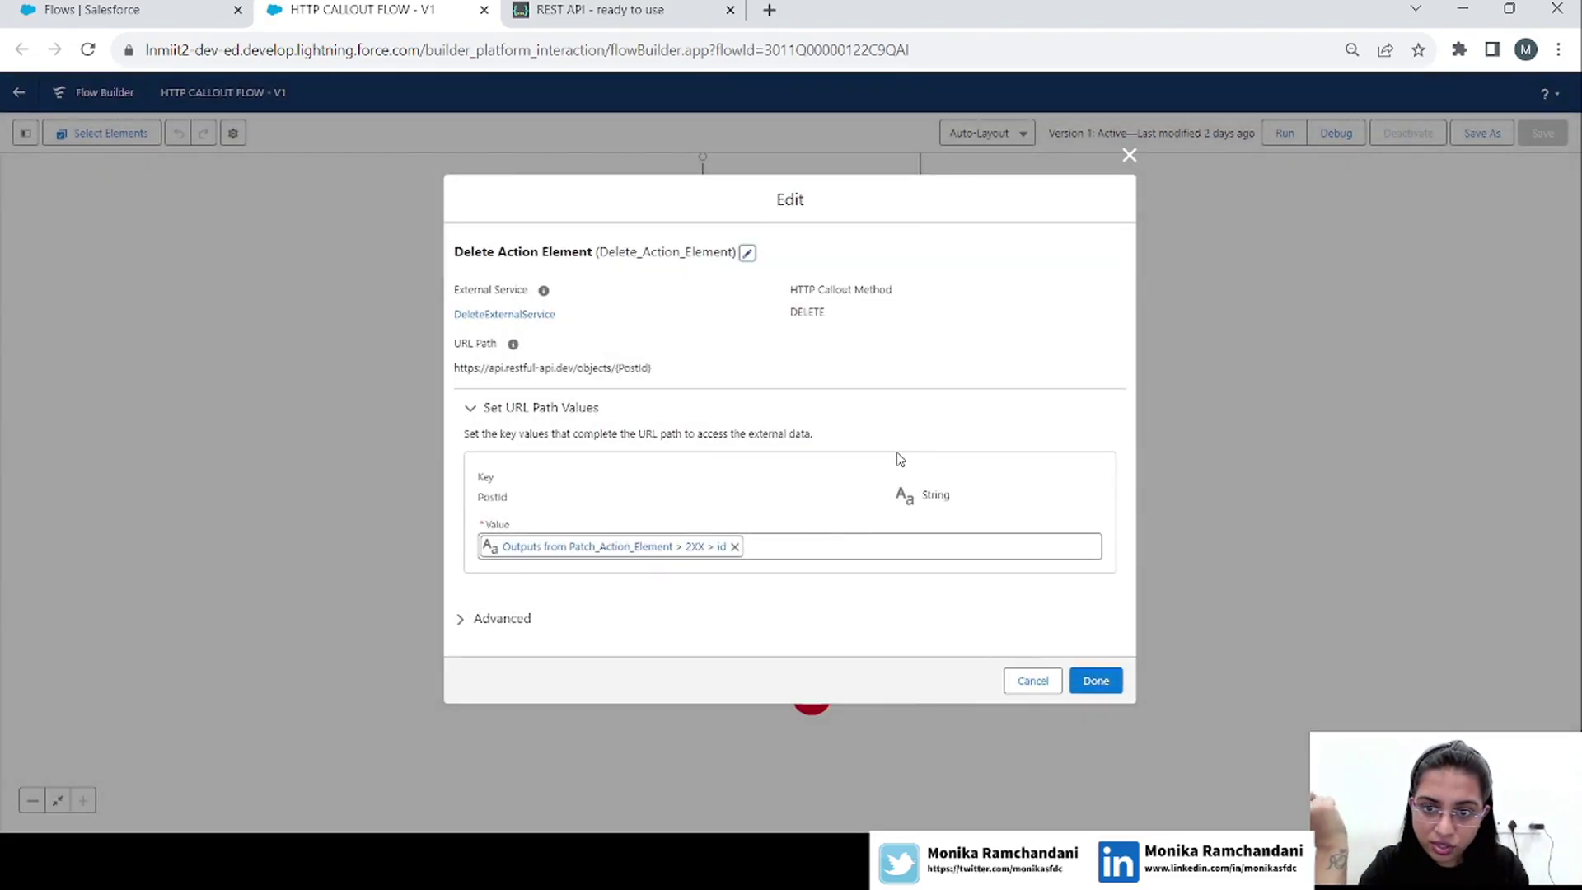
pyautogui.click(1129, 155)
pyautogui.doubleClick(816, 608)
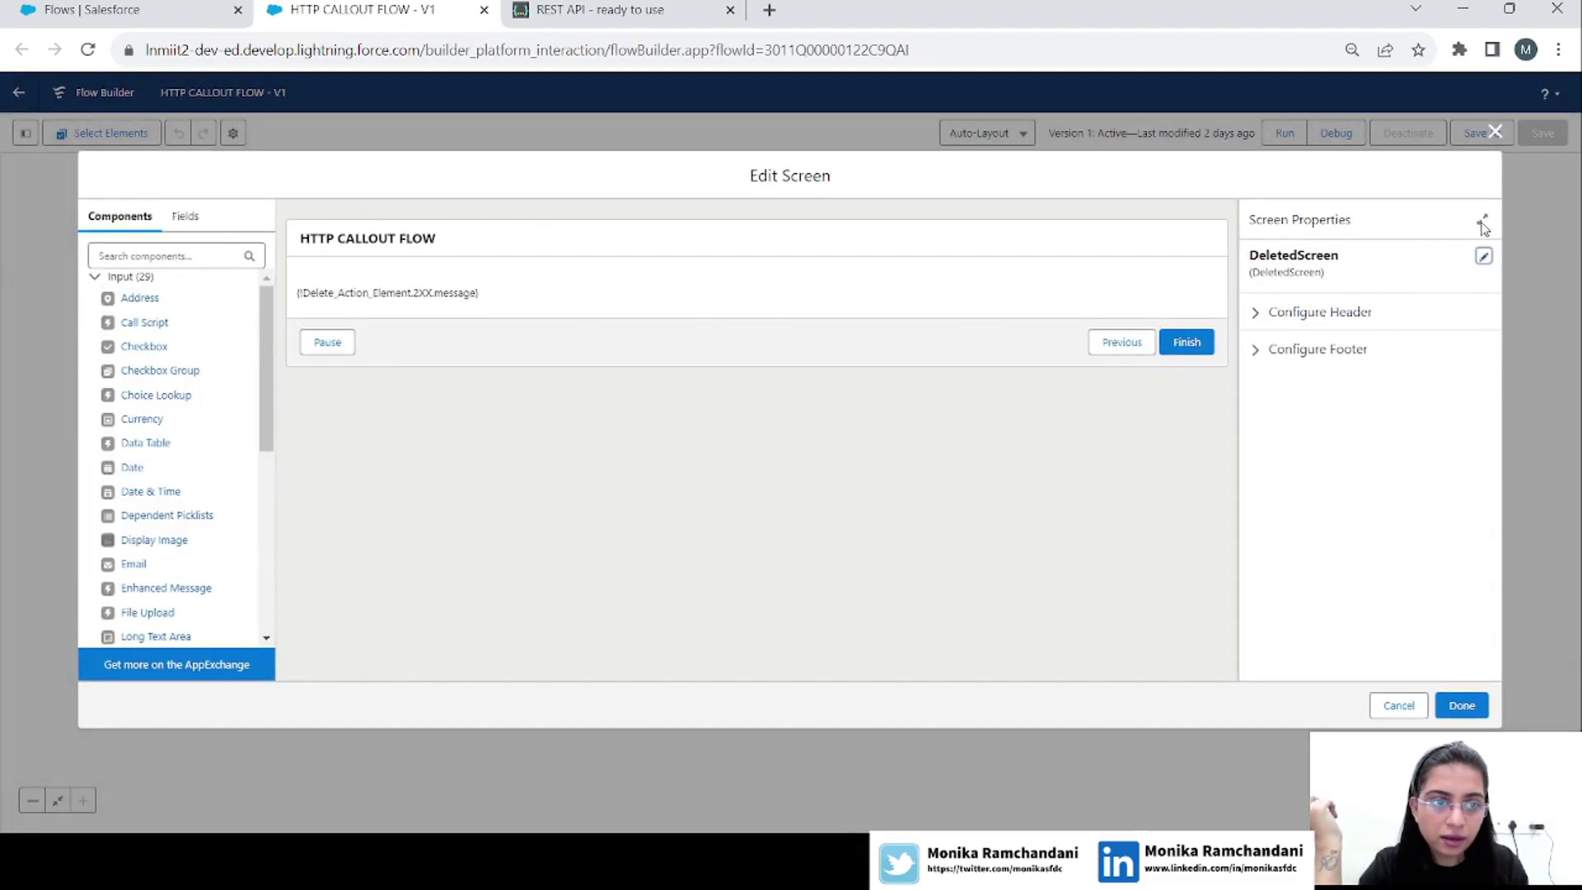
pyautogui.click(1495, 132)
# Reload the flow page and save HTTP CALLOUT FLOW as a new version.
pyautogui.click(1172, 41)
pyautogui.press('Return')
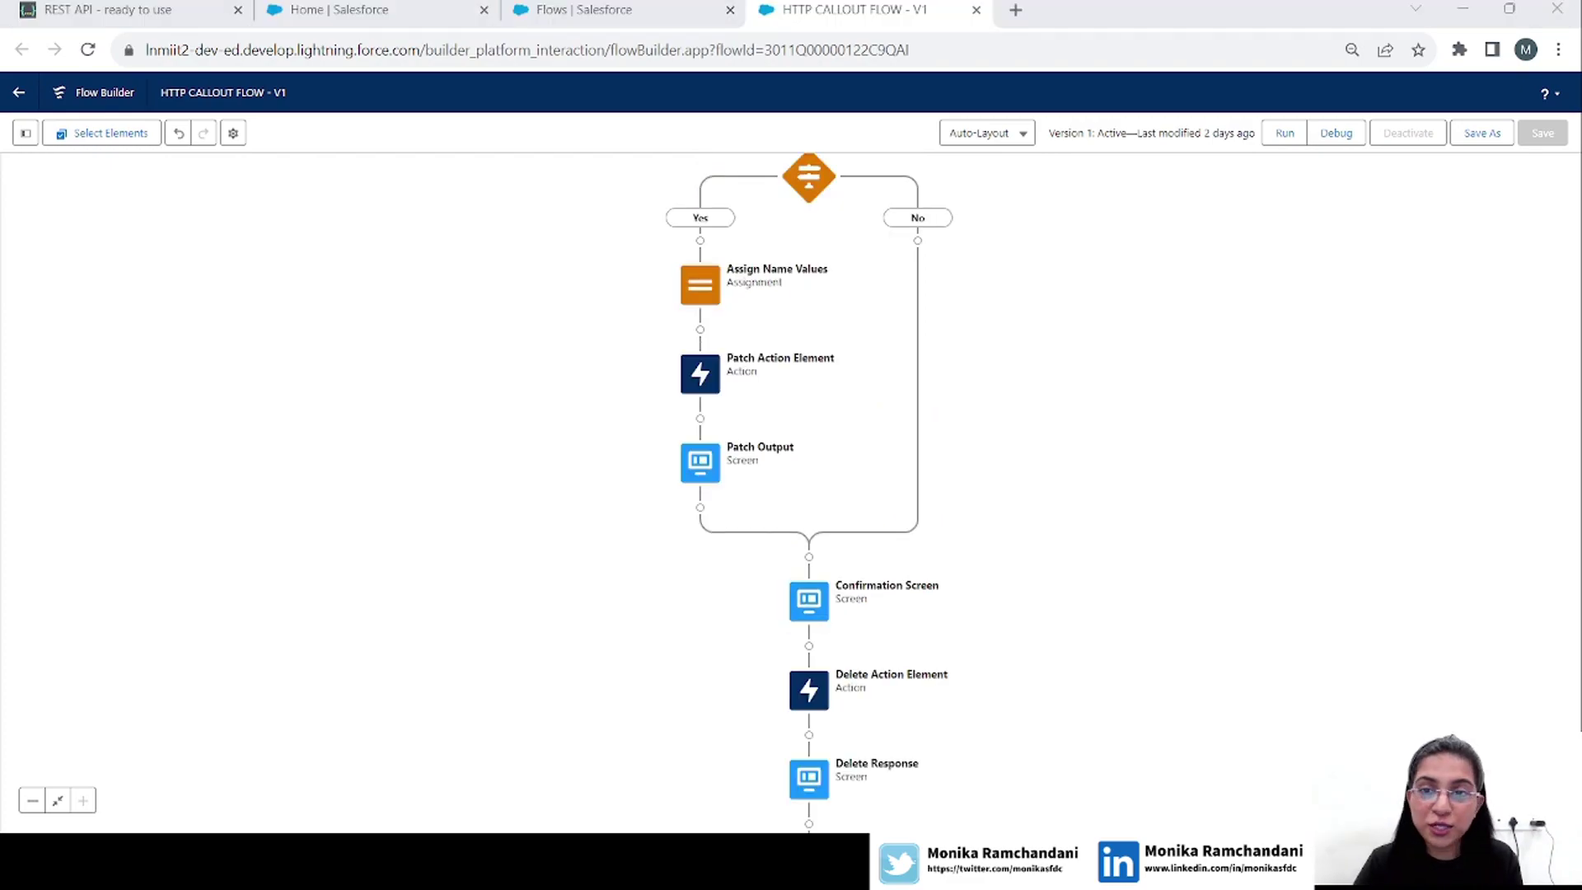
pyautogui.click(1496, 693)
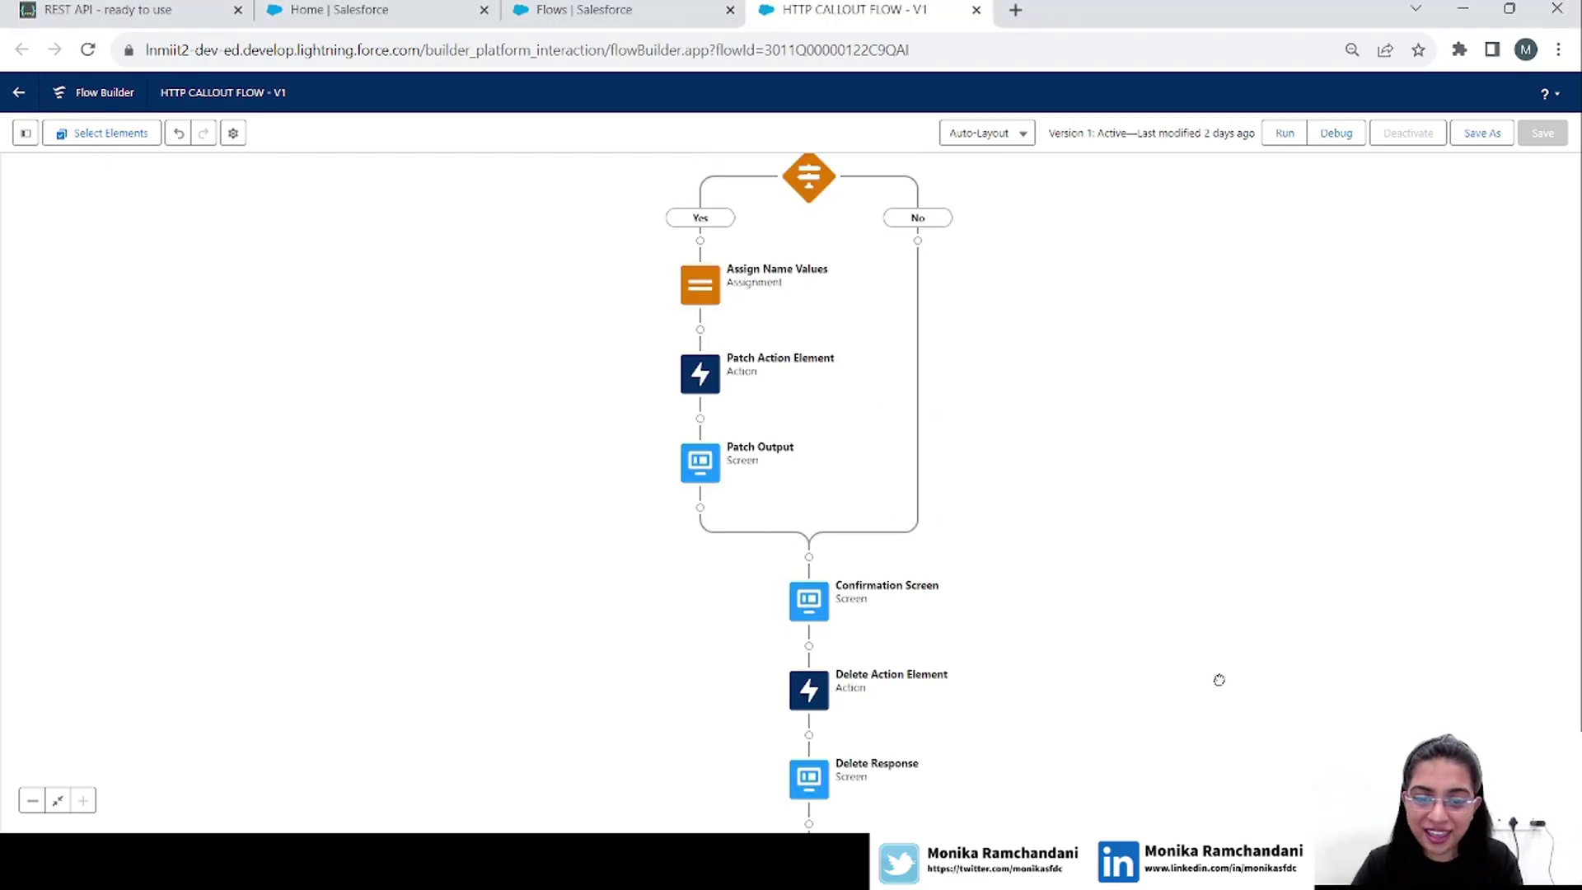
pyautogui.moveTo(1218, 678); pyautogui.dragTo(1207, 643)
pyautogui.click(1484, 134)
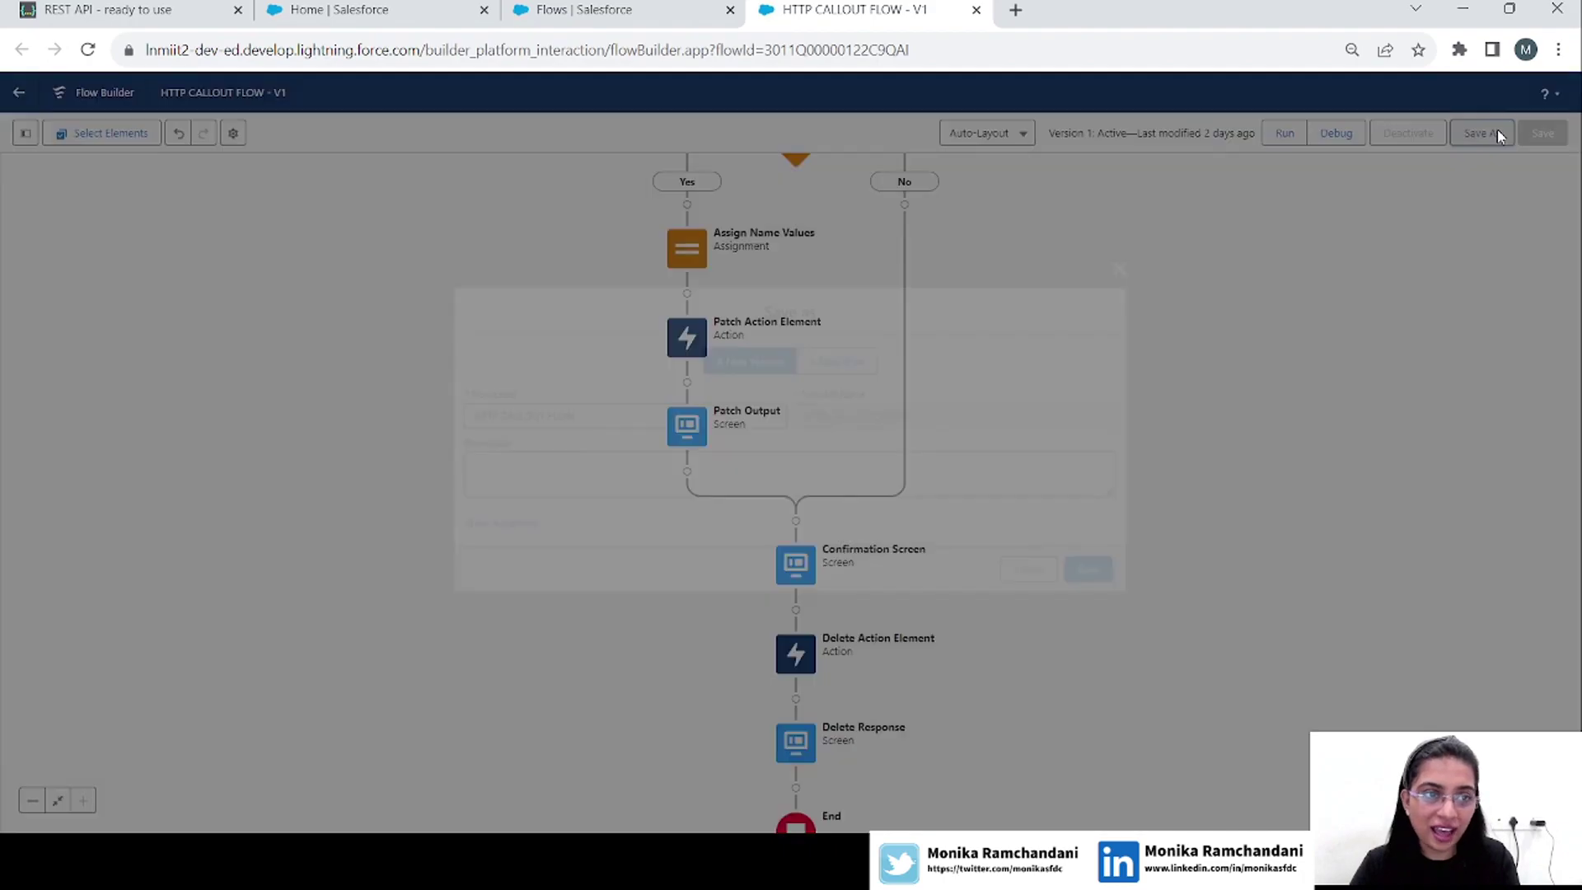
pyautogui.click(1097, 572)
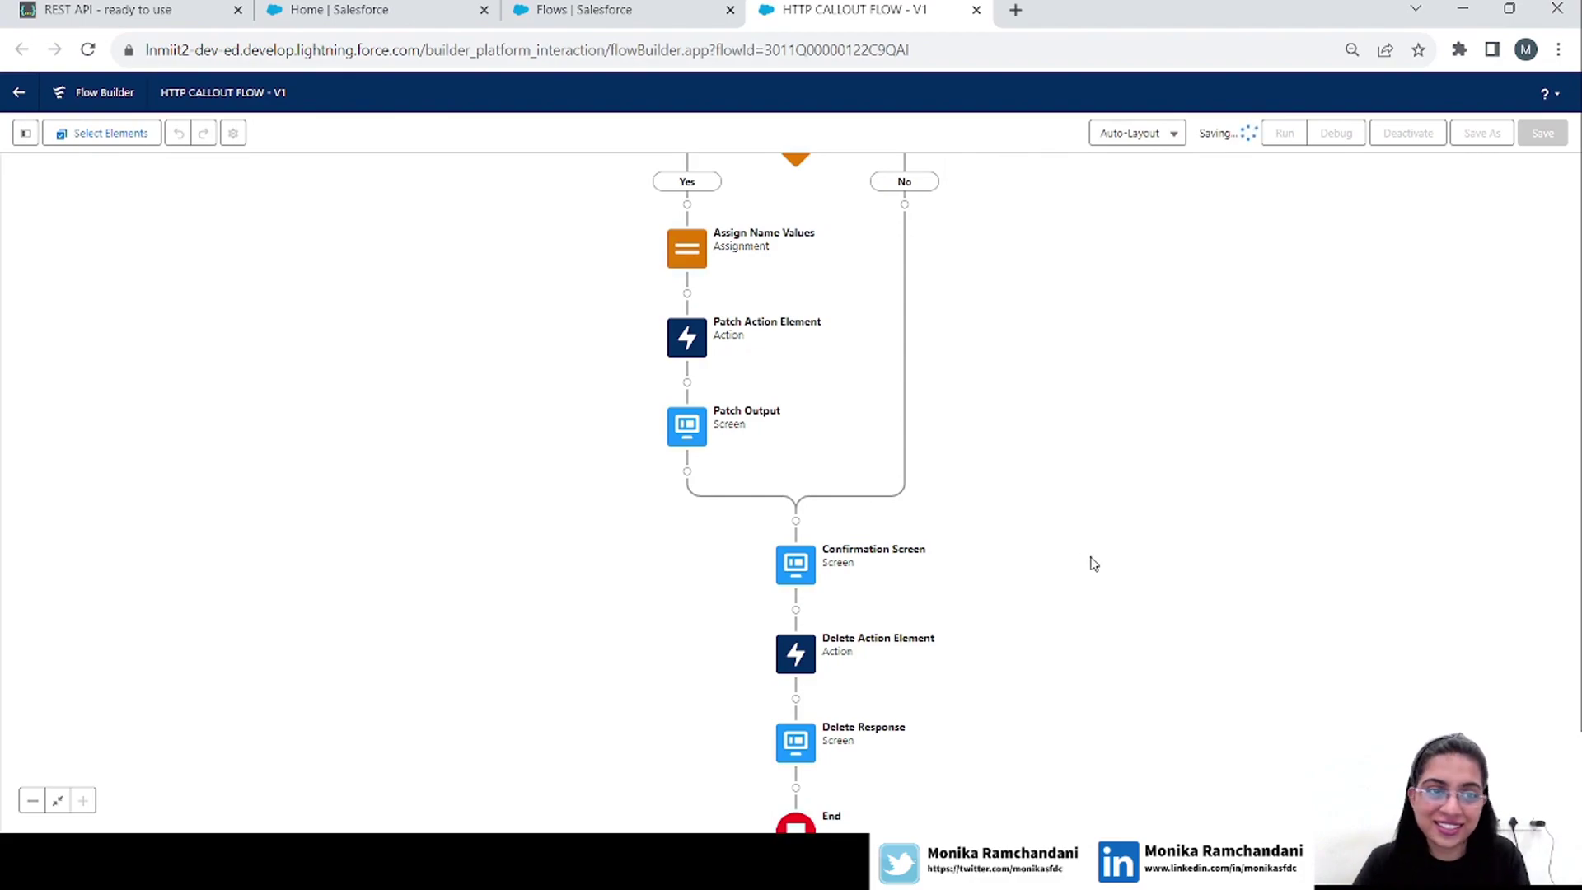
# Debug the flow with the default options and continue past the first screen with Update Name unchecked.
pyautogui.click(1352, 137)
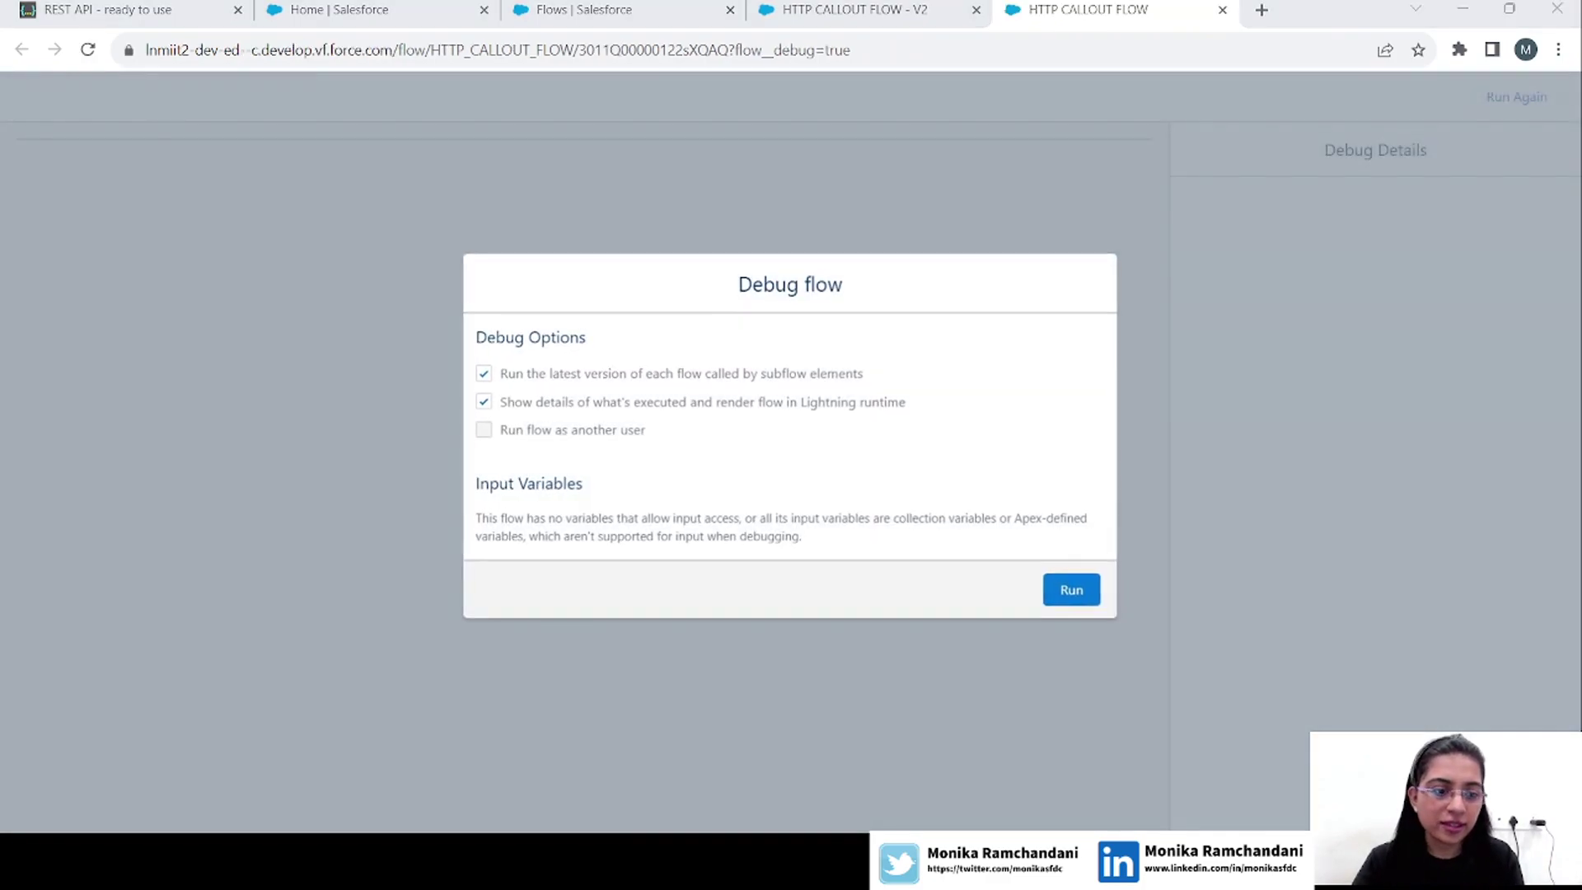
pyautogui.click(1057, 585)
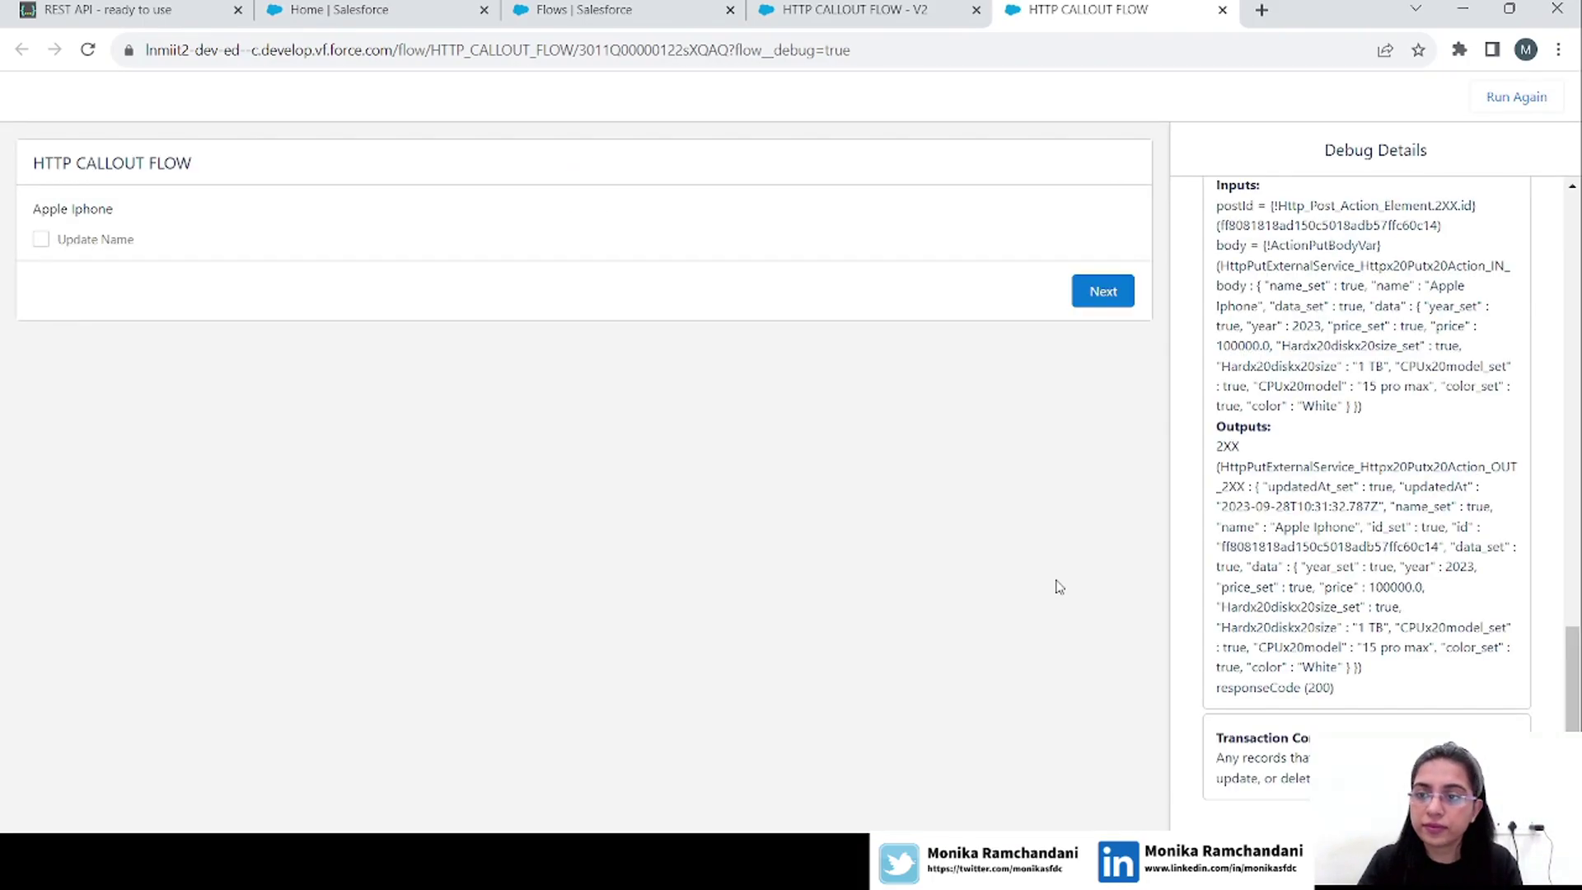
pyautogui.click(42, 239)
pyautogui.click(41, 240)
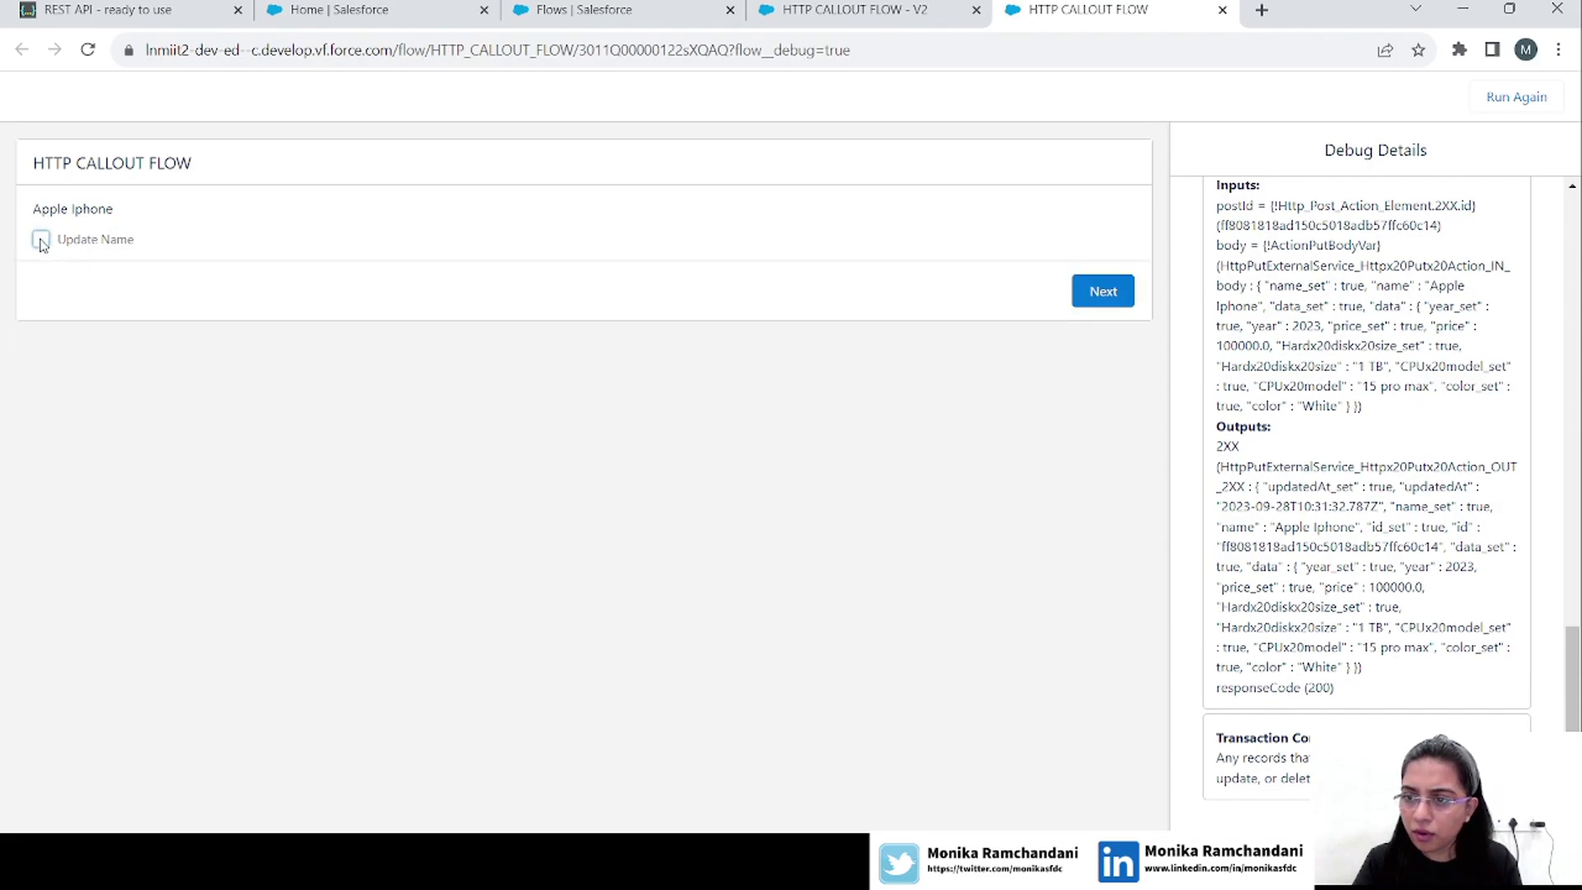
pyautogui.click(1104, 292)
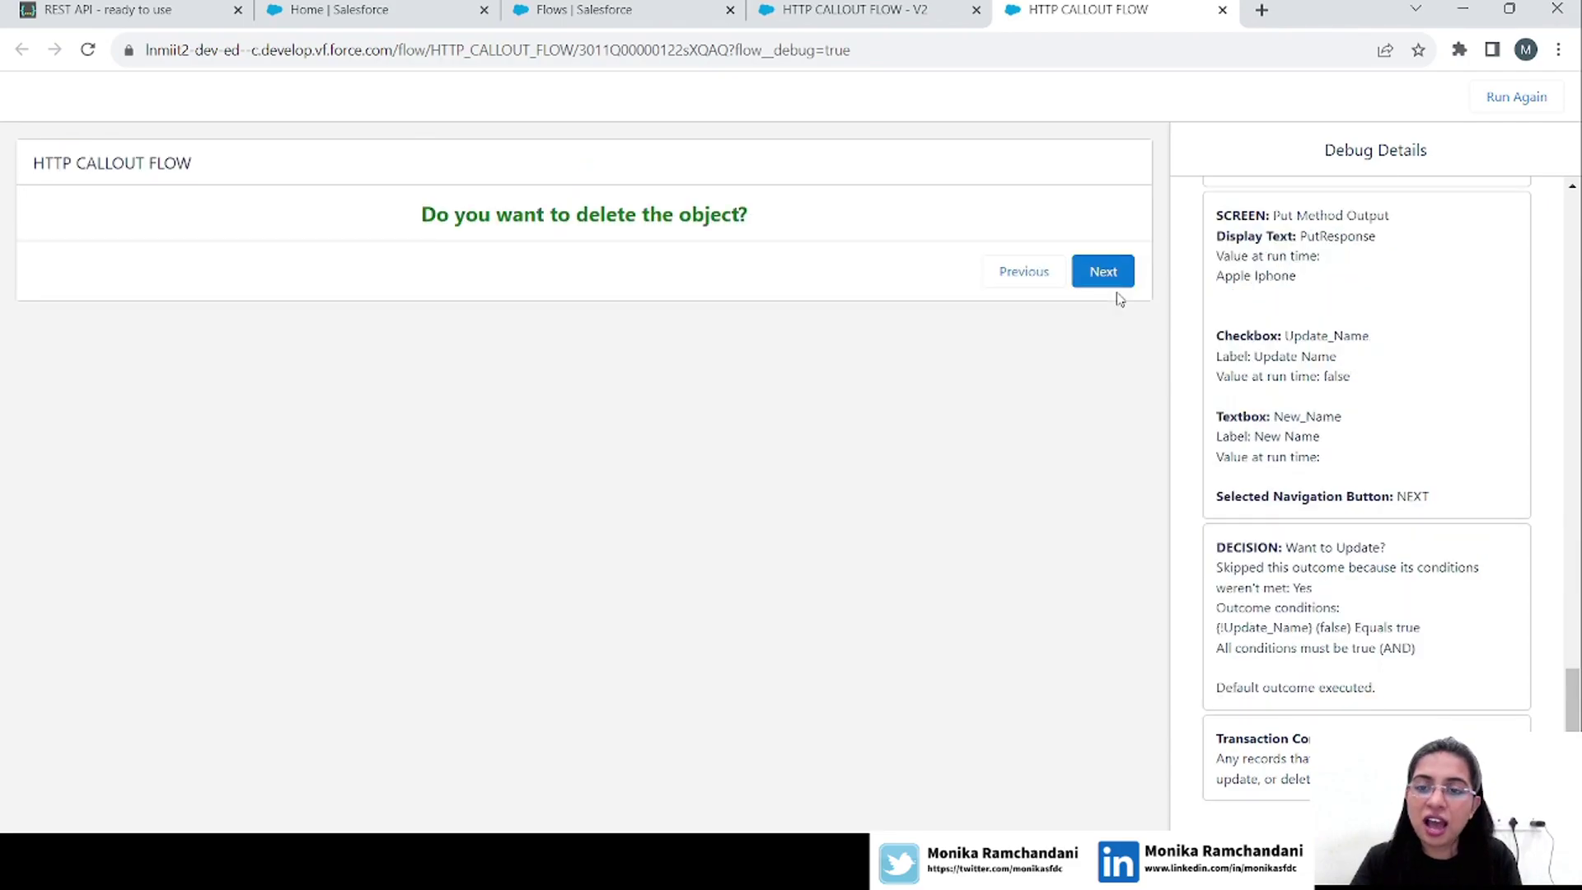
# Proceed past the delete confirmation, examine the Delete Action Element entry in the debug details and close the debug run.
pyautogui.moveTo(409, 220); pyautogui.dragTo(819, 221)
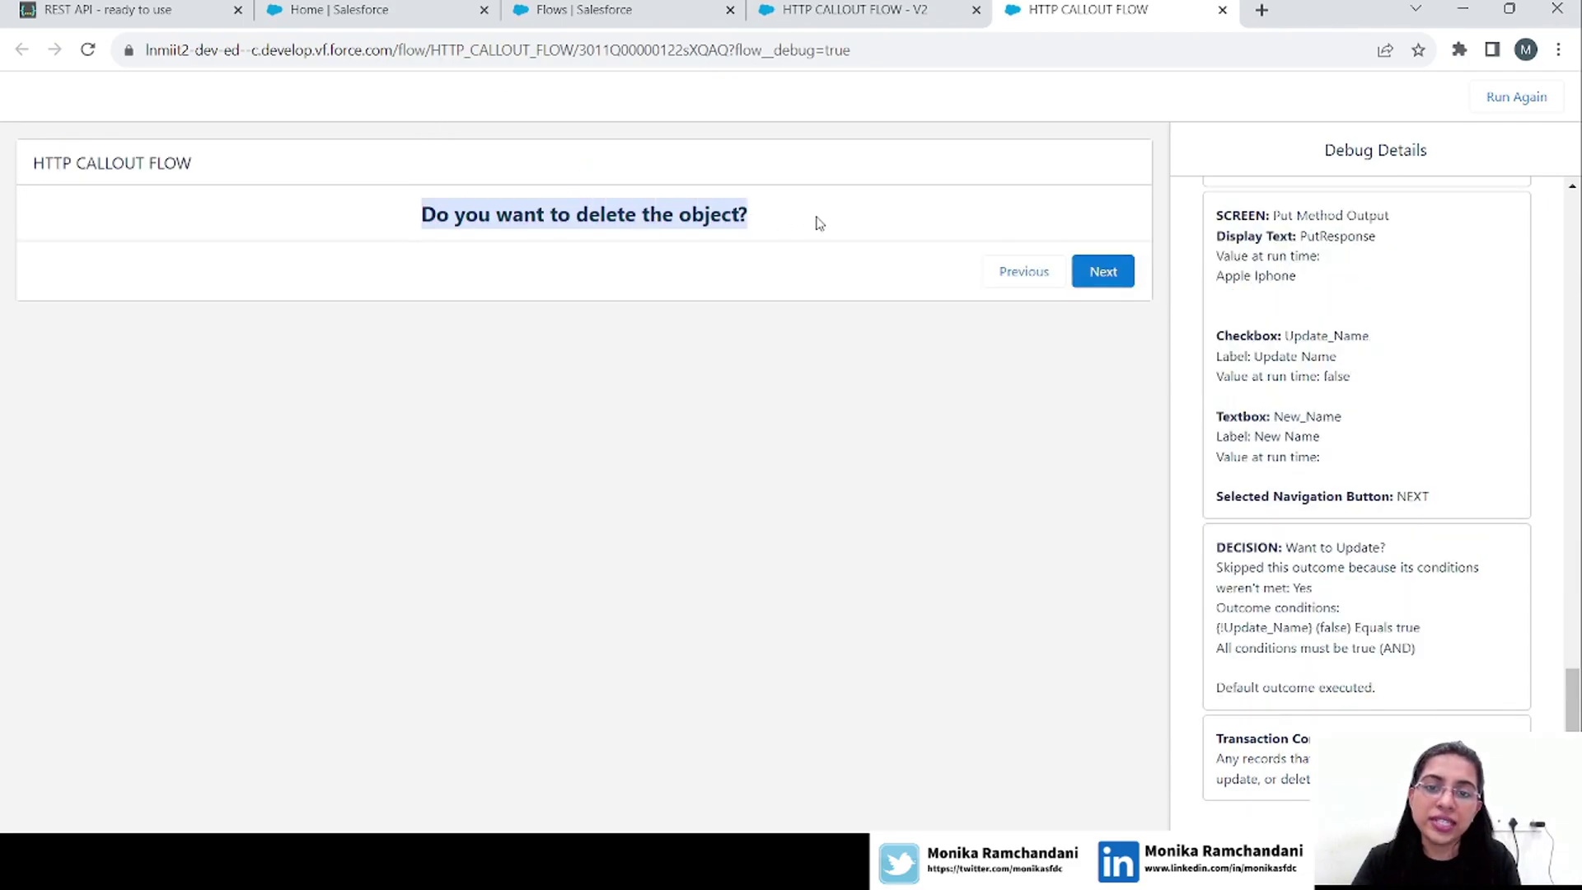
pyautogui.click(819, 221)
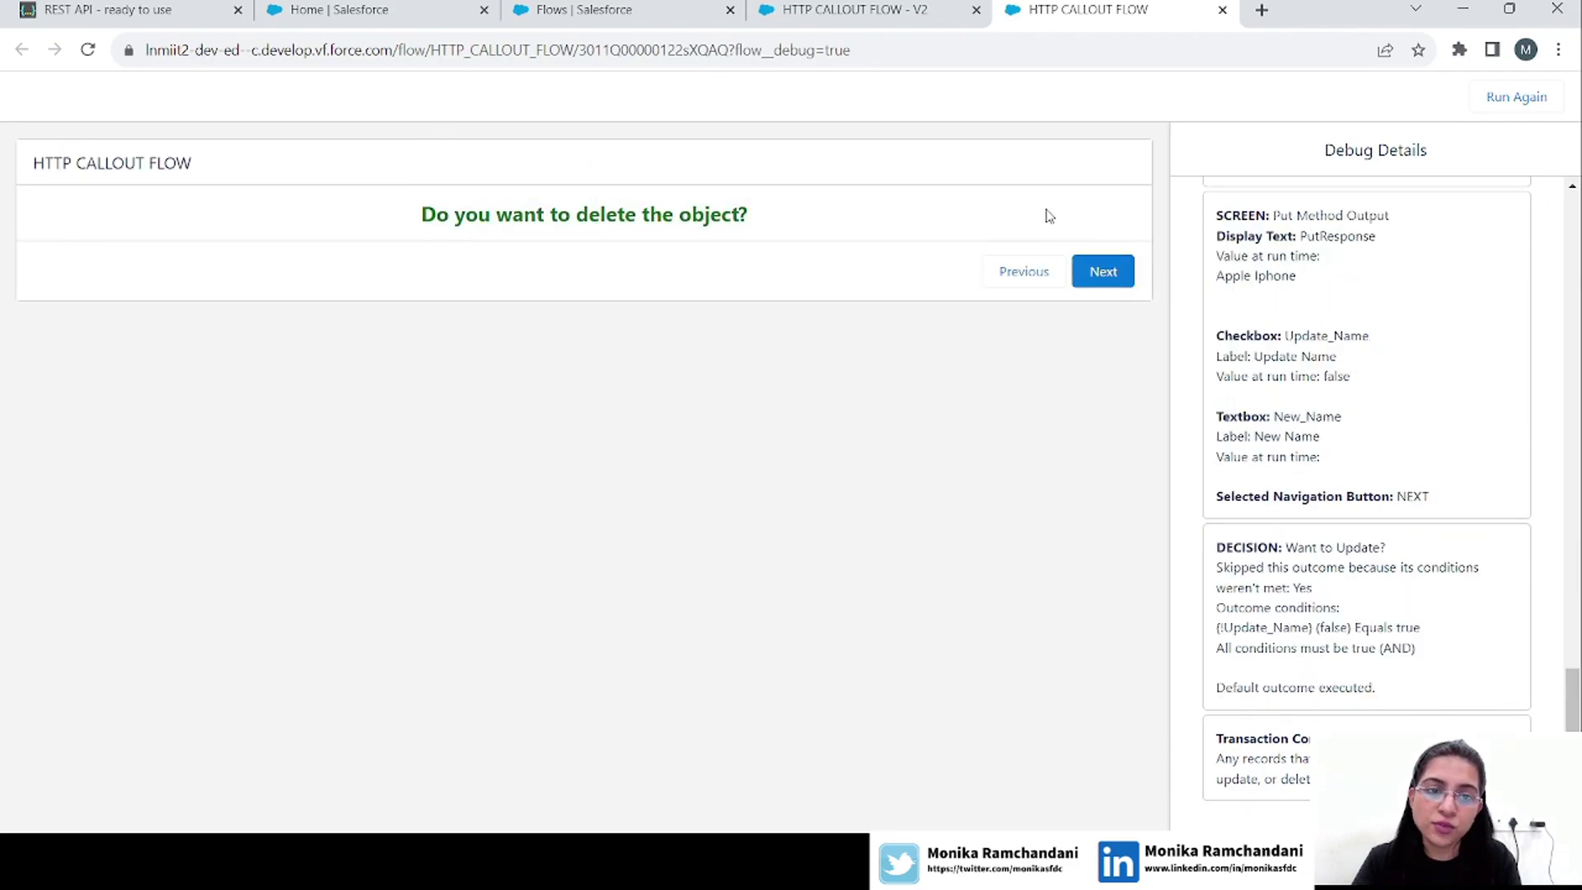
pyautogui.click(1108, 281)
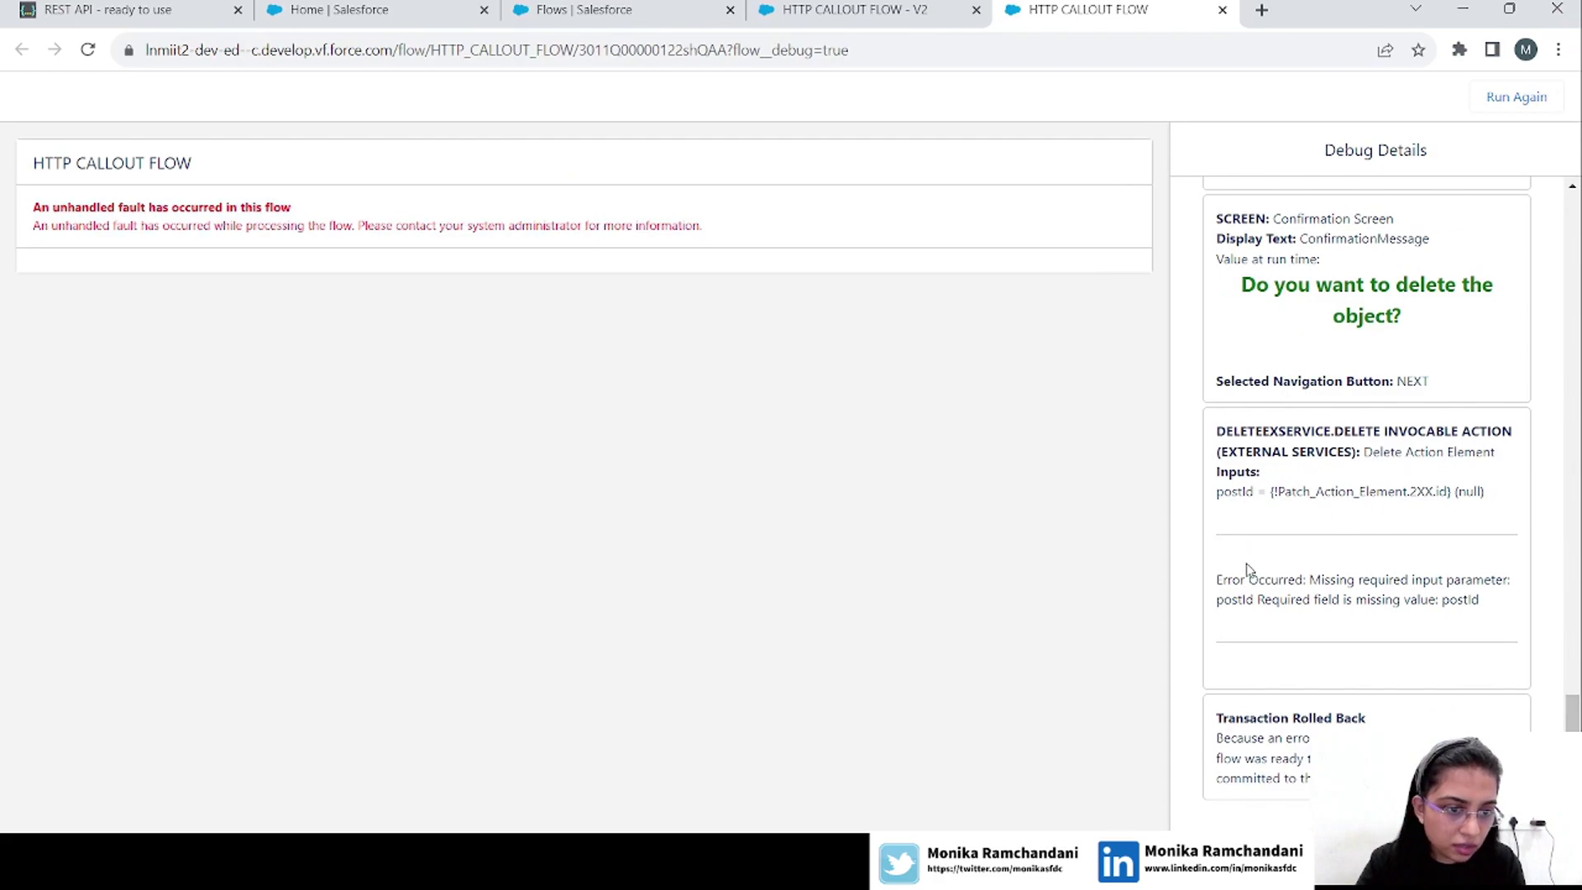
pyautogui.moveTo(1310, 583); pyautogui.dragTo(1459, 630)
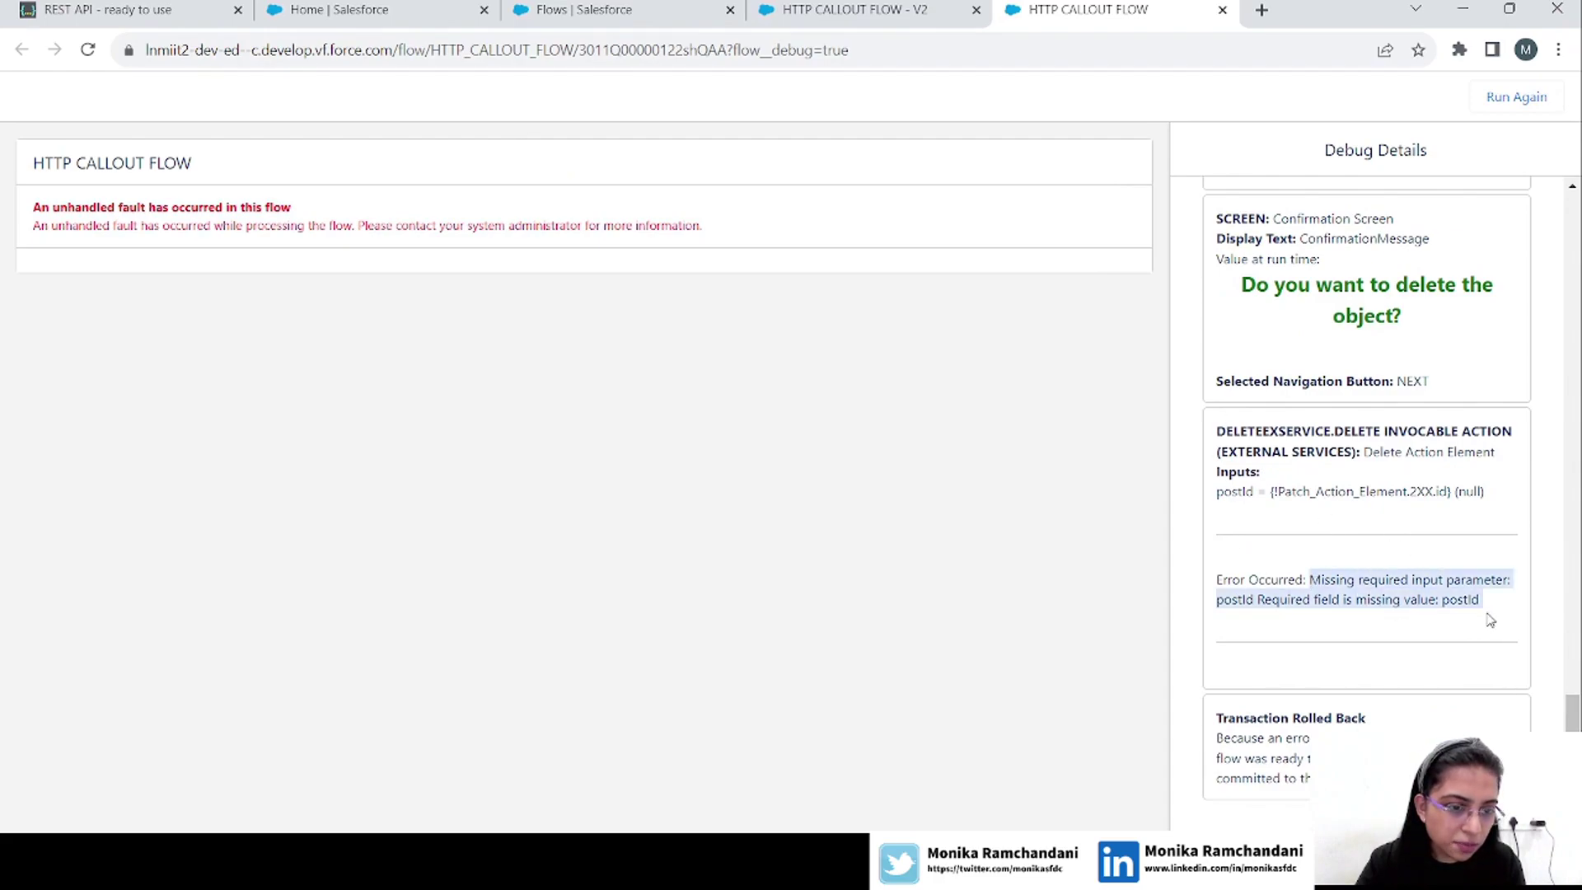
pyautogui.click(840, 9)
pyautogui.click(1223, 10)
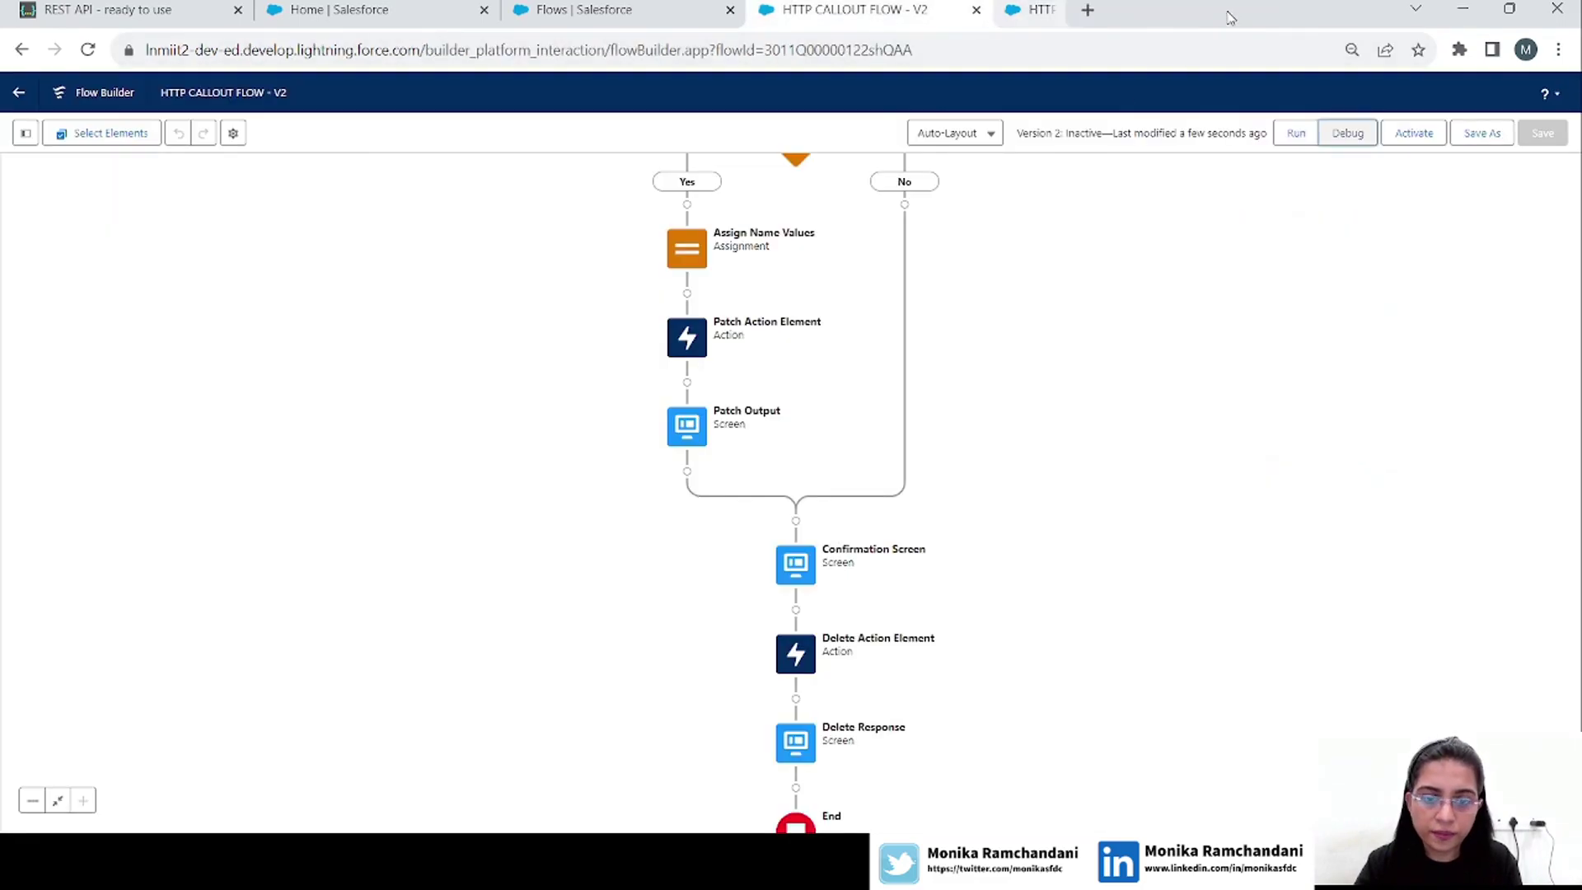
# Check the postId value source in Delete Action Element against the Yes and No branches of the Want to Update? decision.
pyautogui.doubleClick(796, 657)
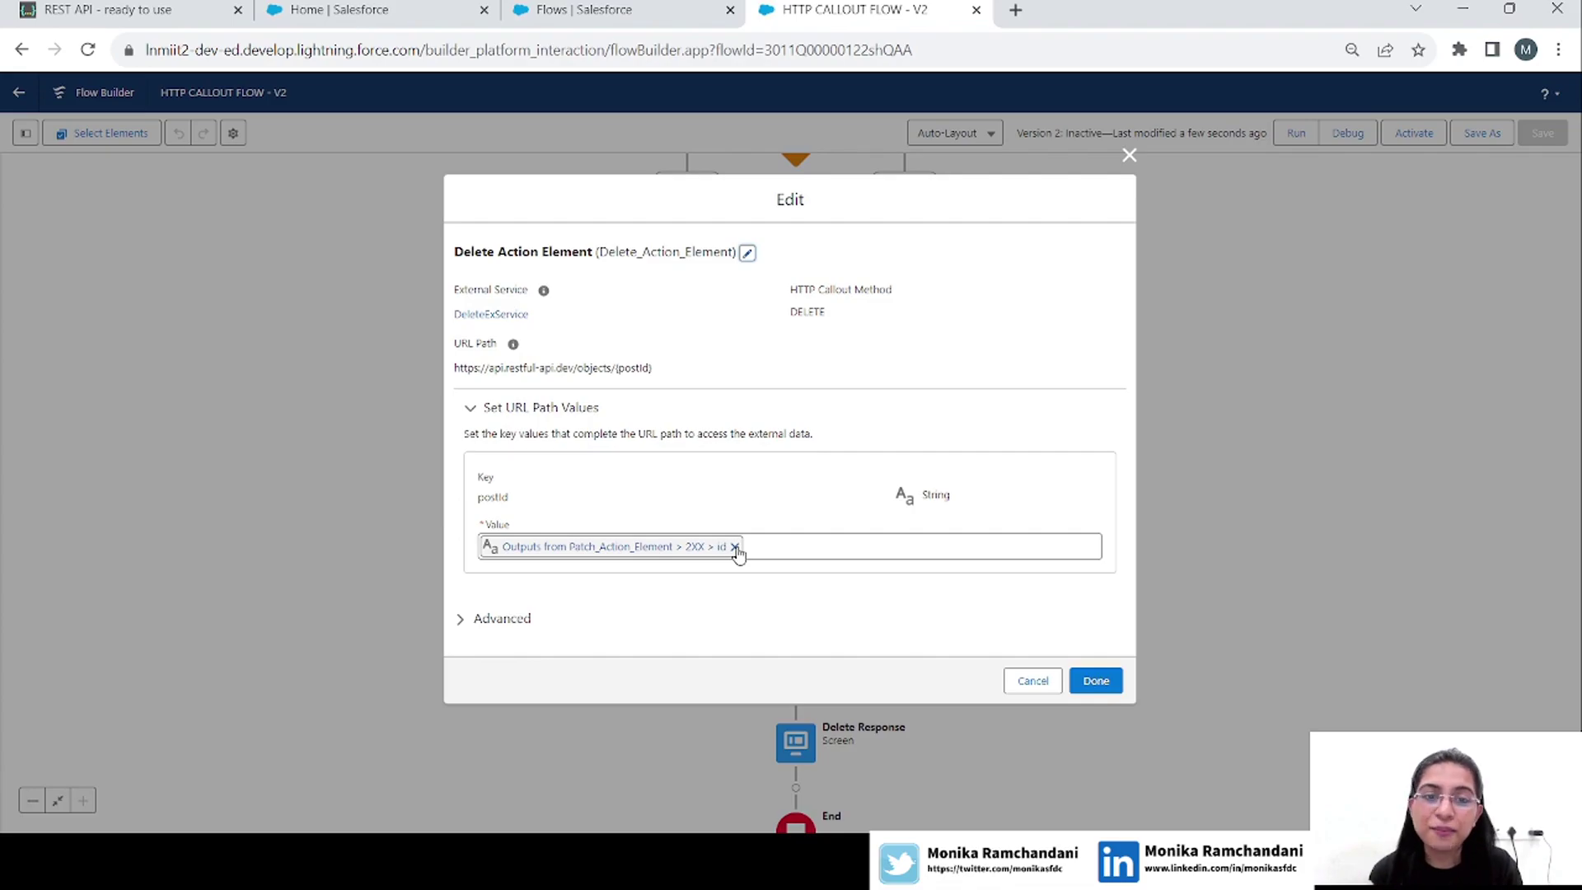
pyautogui.click(1129, 154)
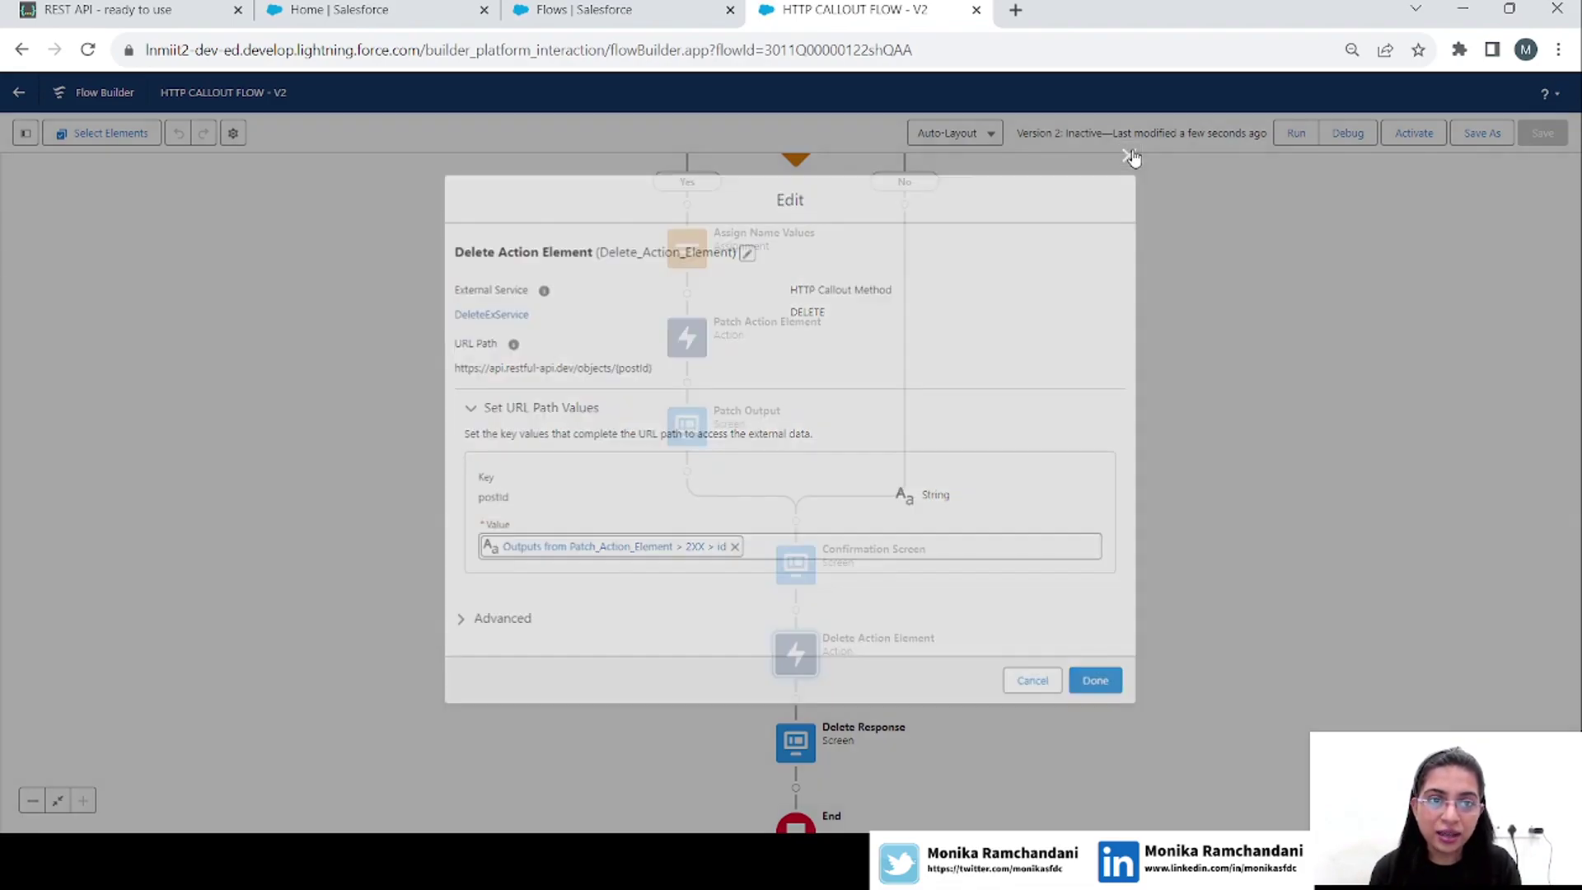
pyautogui.moveTo(980, 303); pyautogui.dragTo(970, 518)
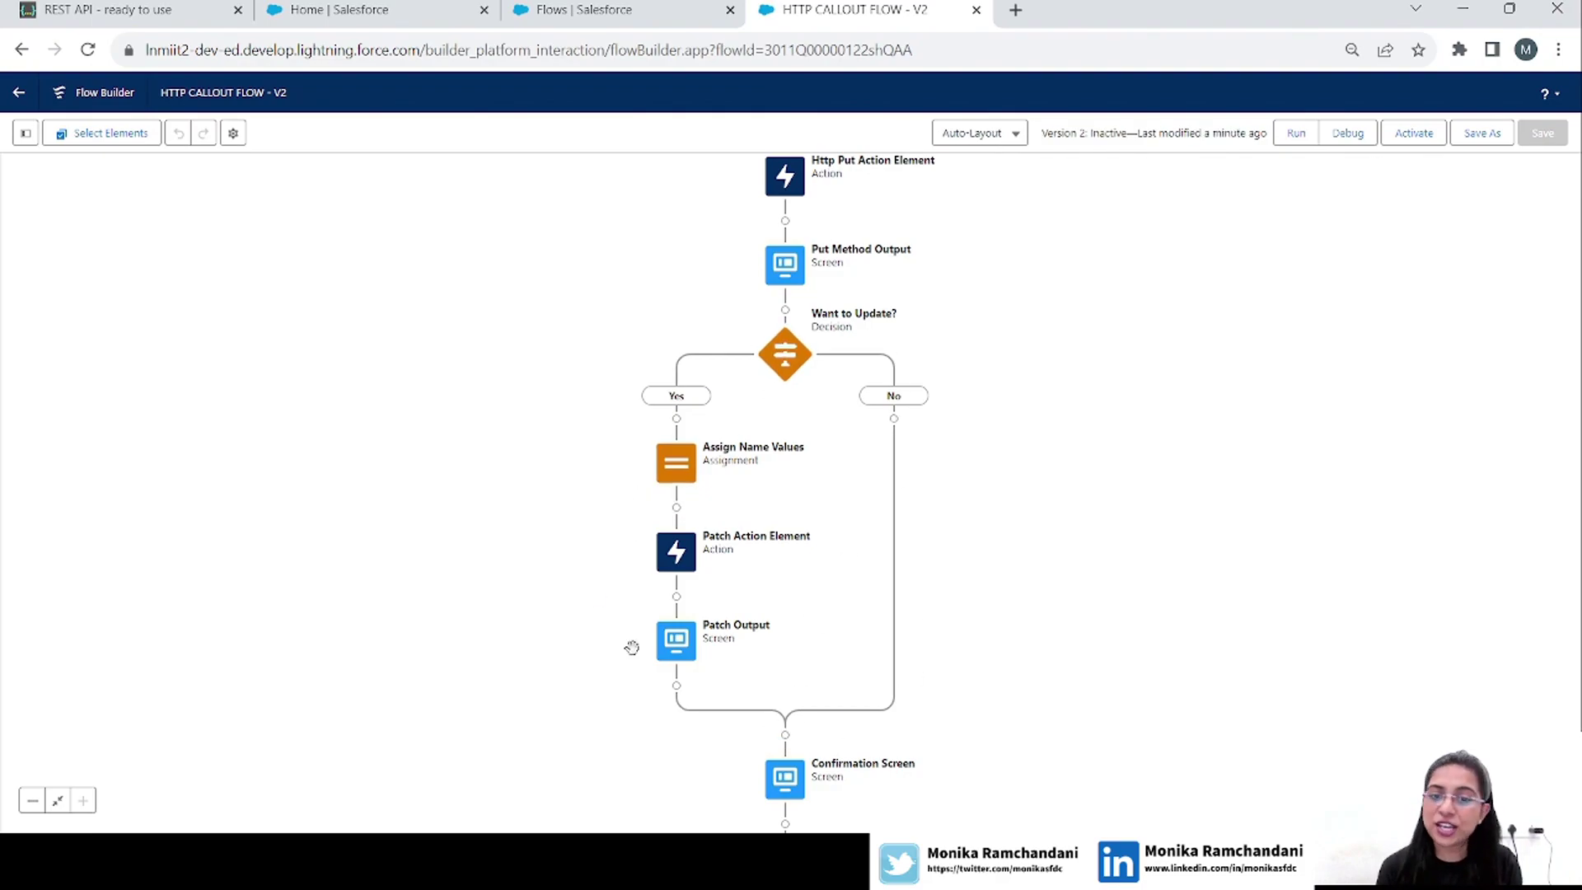
pyautogui.moveTo(1012, 676); pyautogui.dragTo(1028, 371)
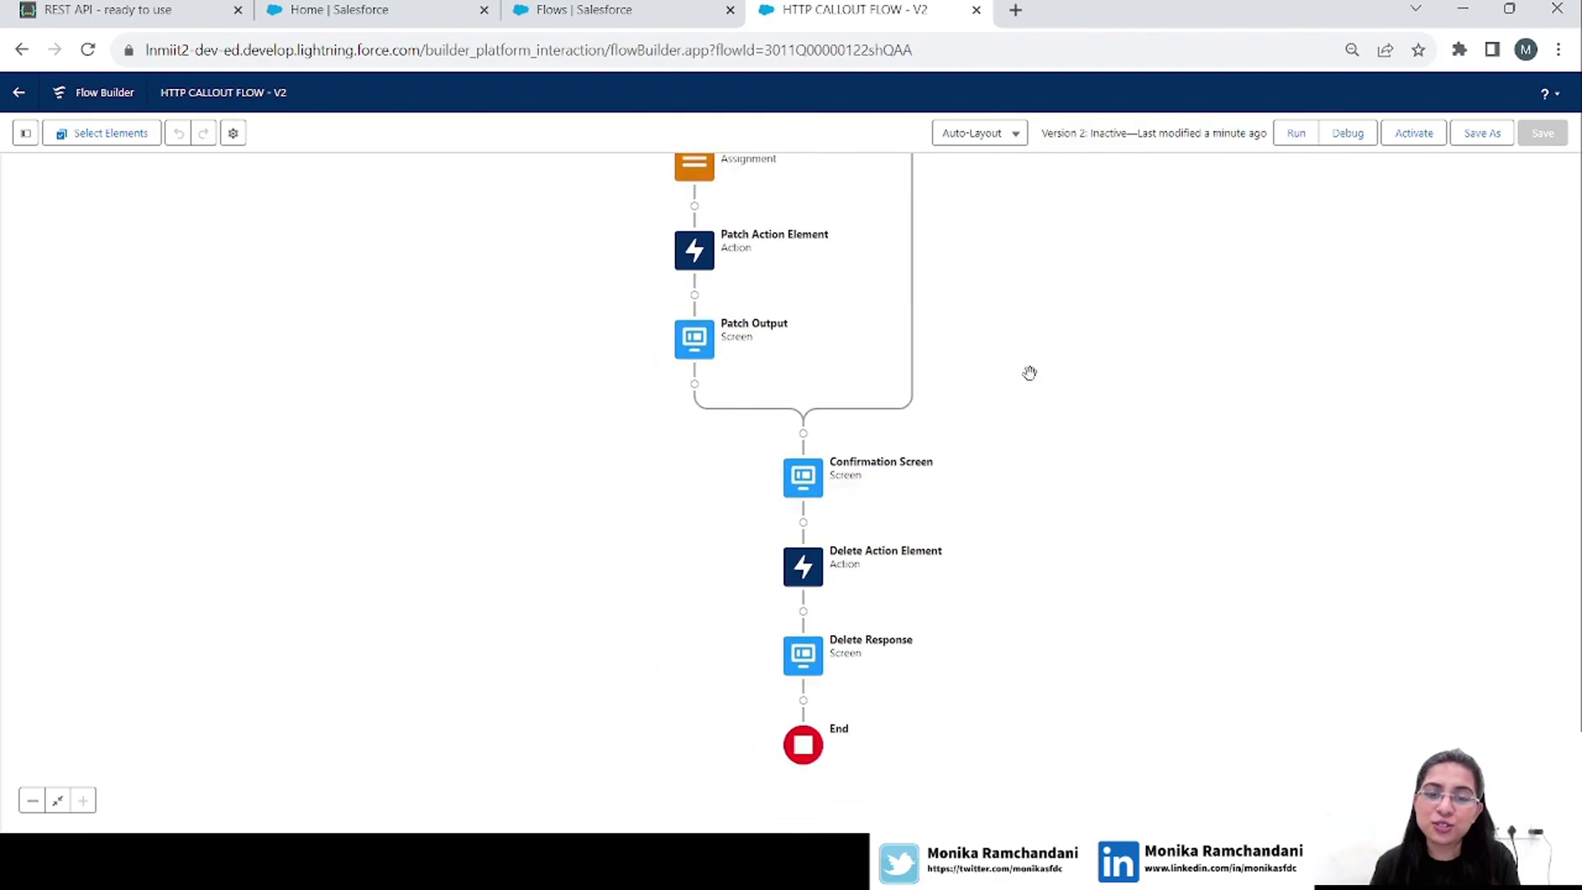
# Set Delete Action Element's postId path value to the id under 2XX in the Http_Post_Action_Element outputs and save the flow.
pyautogui.click(812, 577)
pyautogui.click(804, 759)
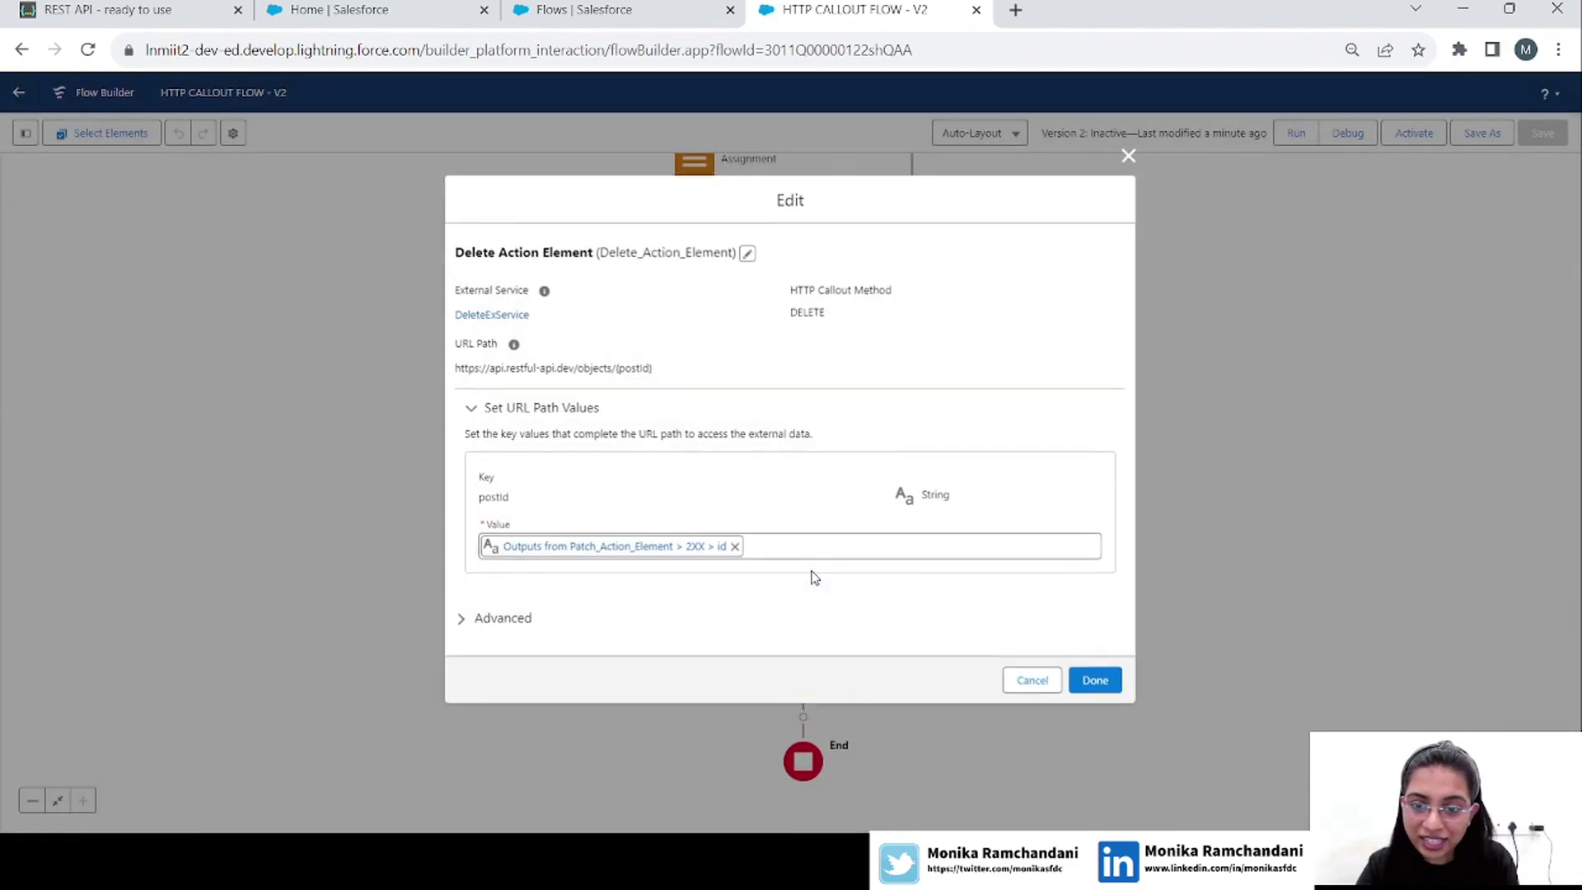
pyautogui.click(733, 549)
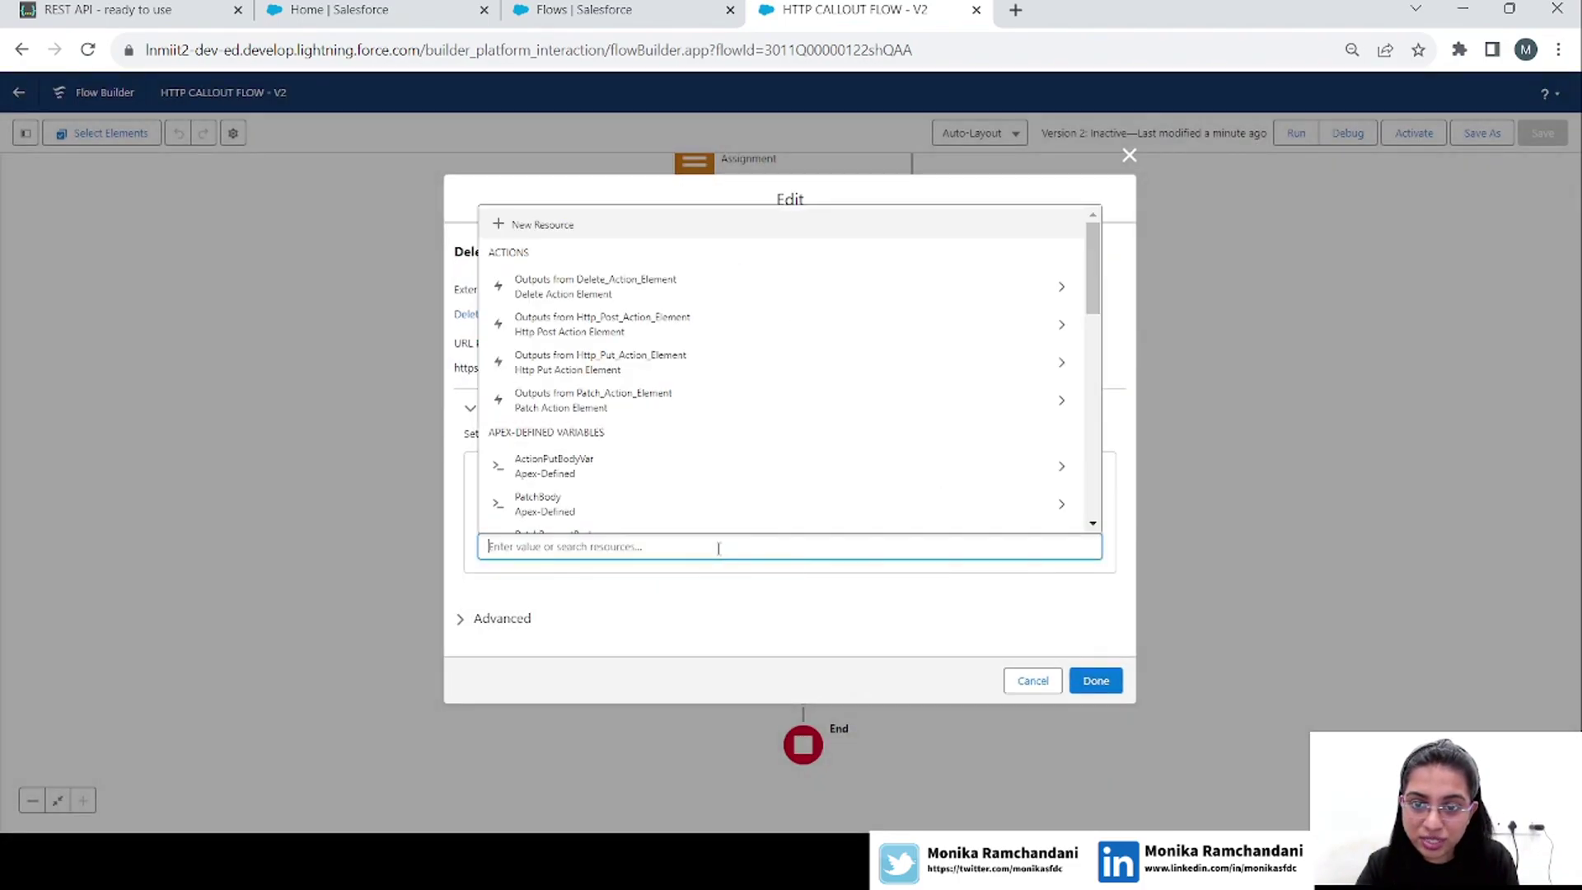
pyautogui.click(662, 323)
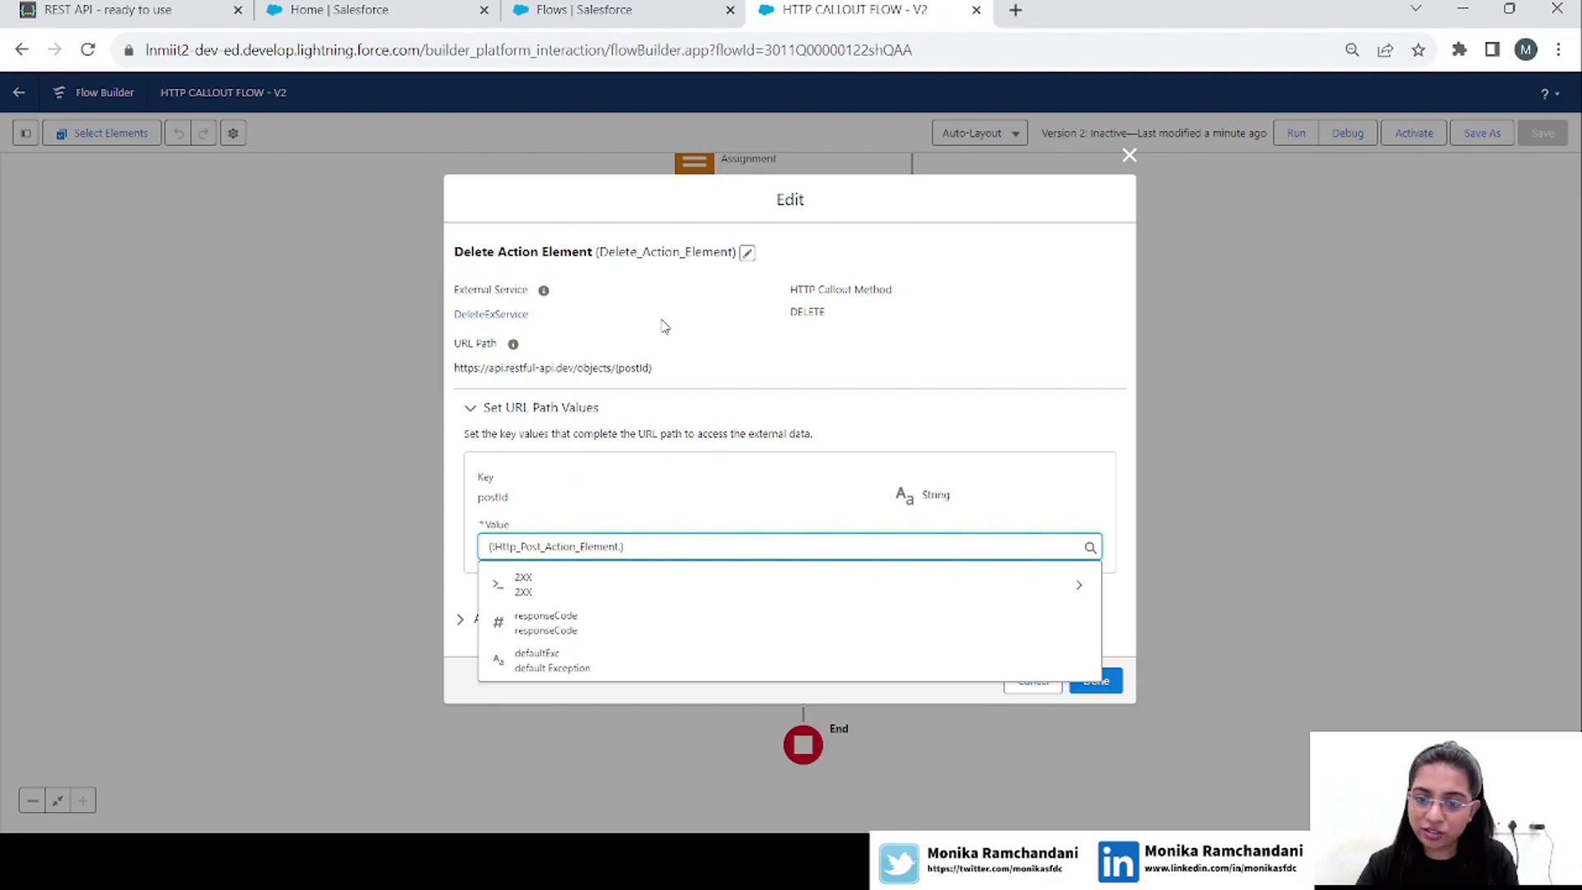
pyautogui.click(575, 587)
pyautogui.click(549, 675)
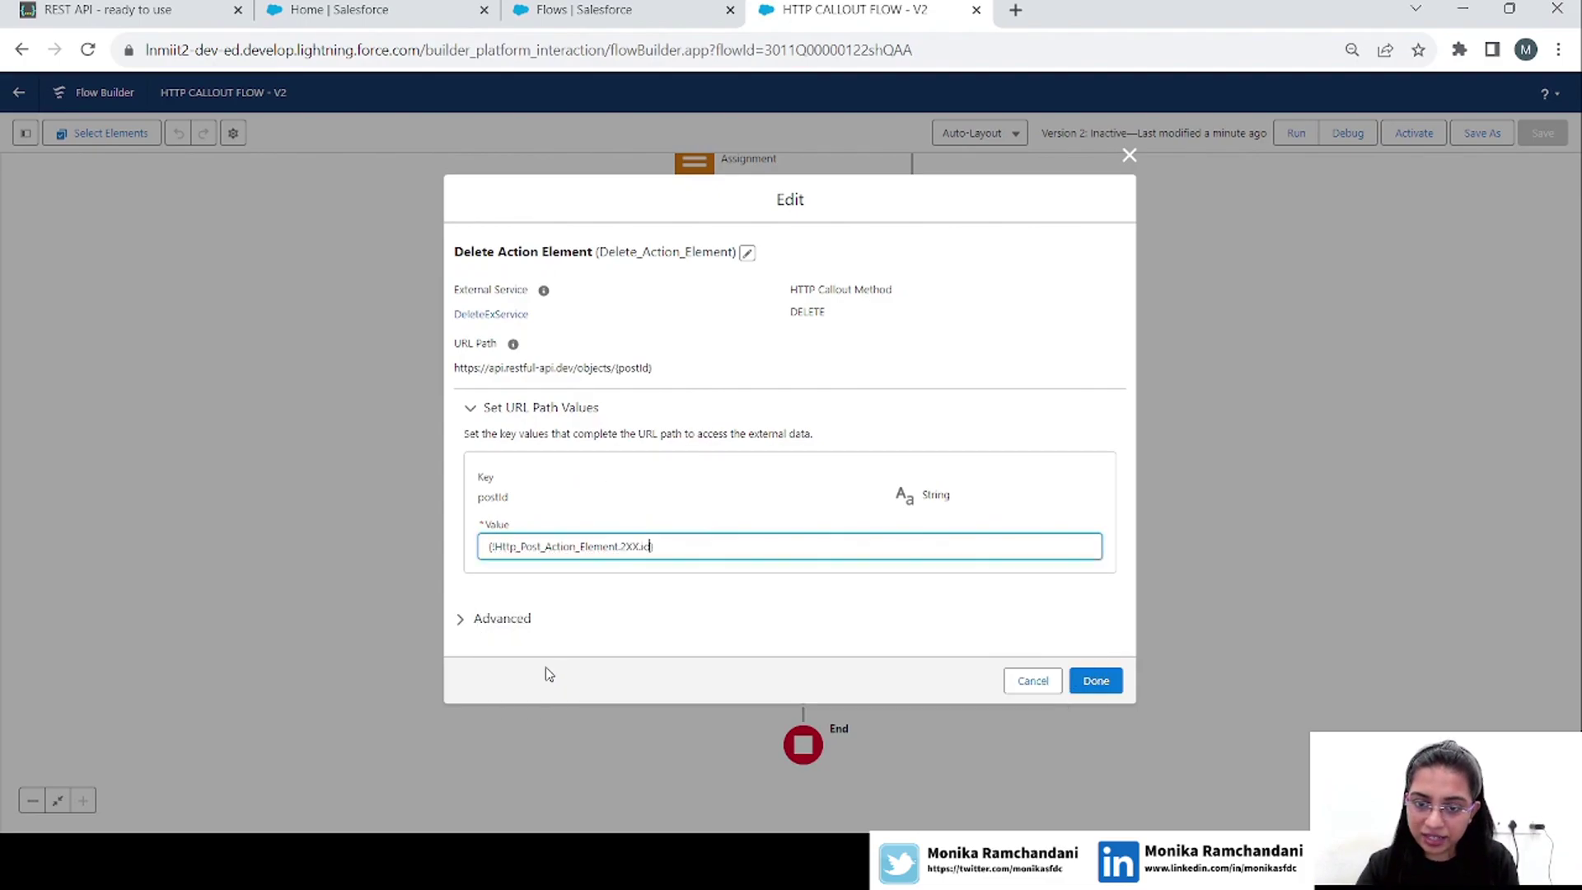
pyautogui.click(1095, 680)
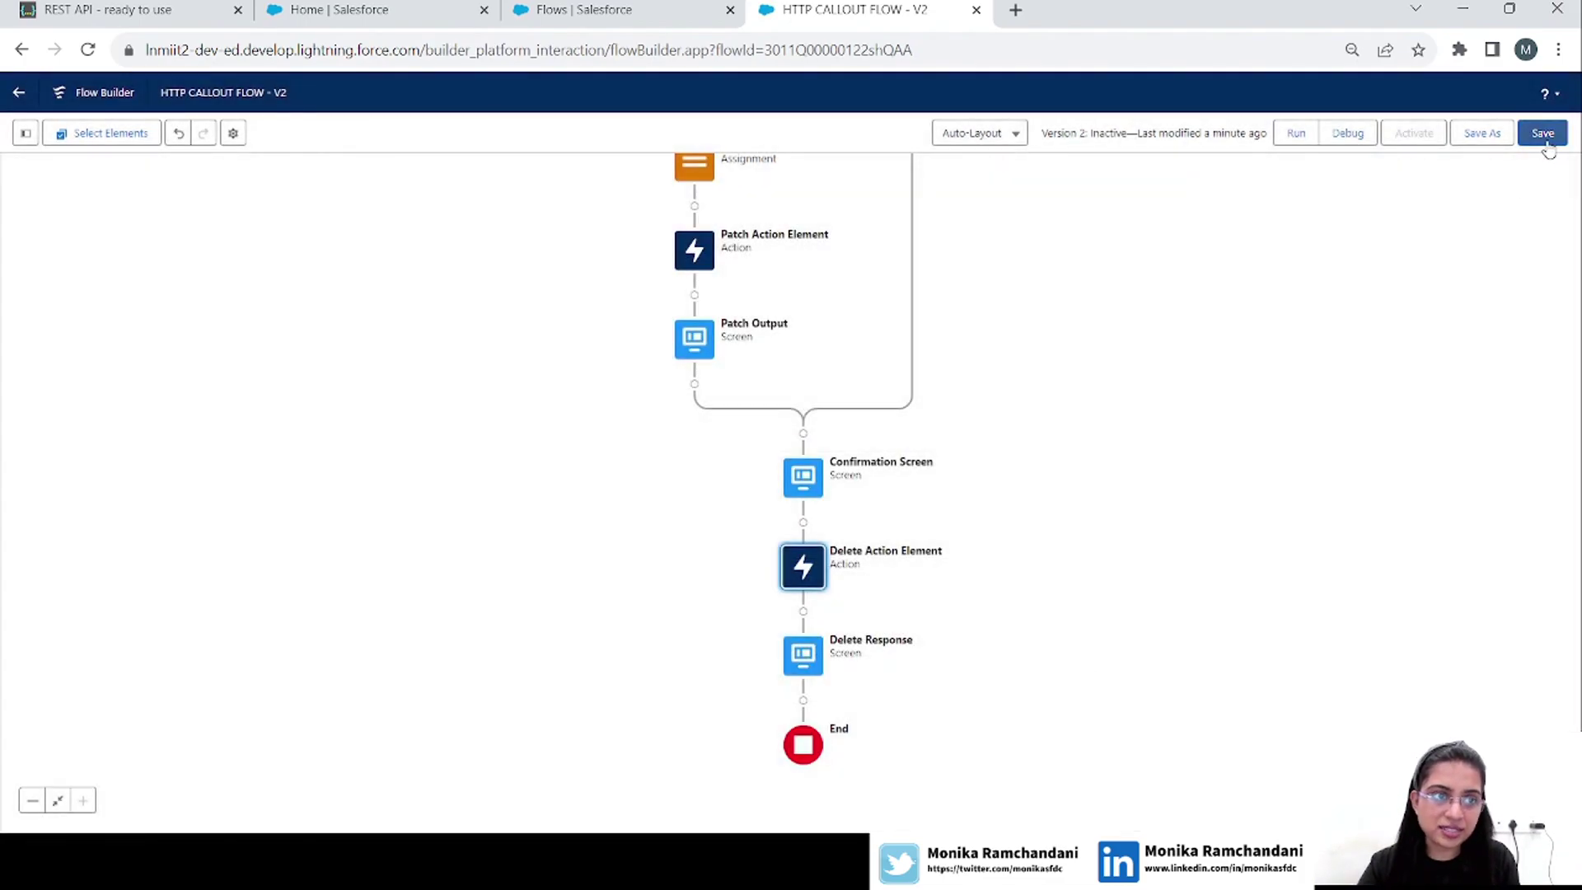
pyautogui.click(1545, 136)
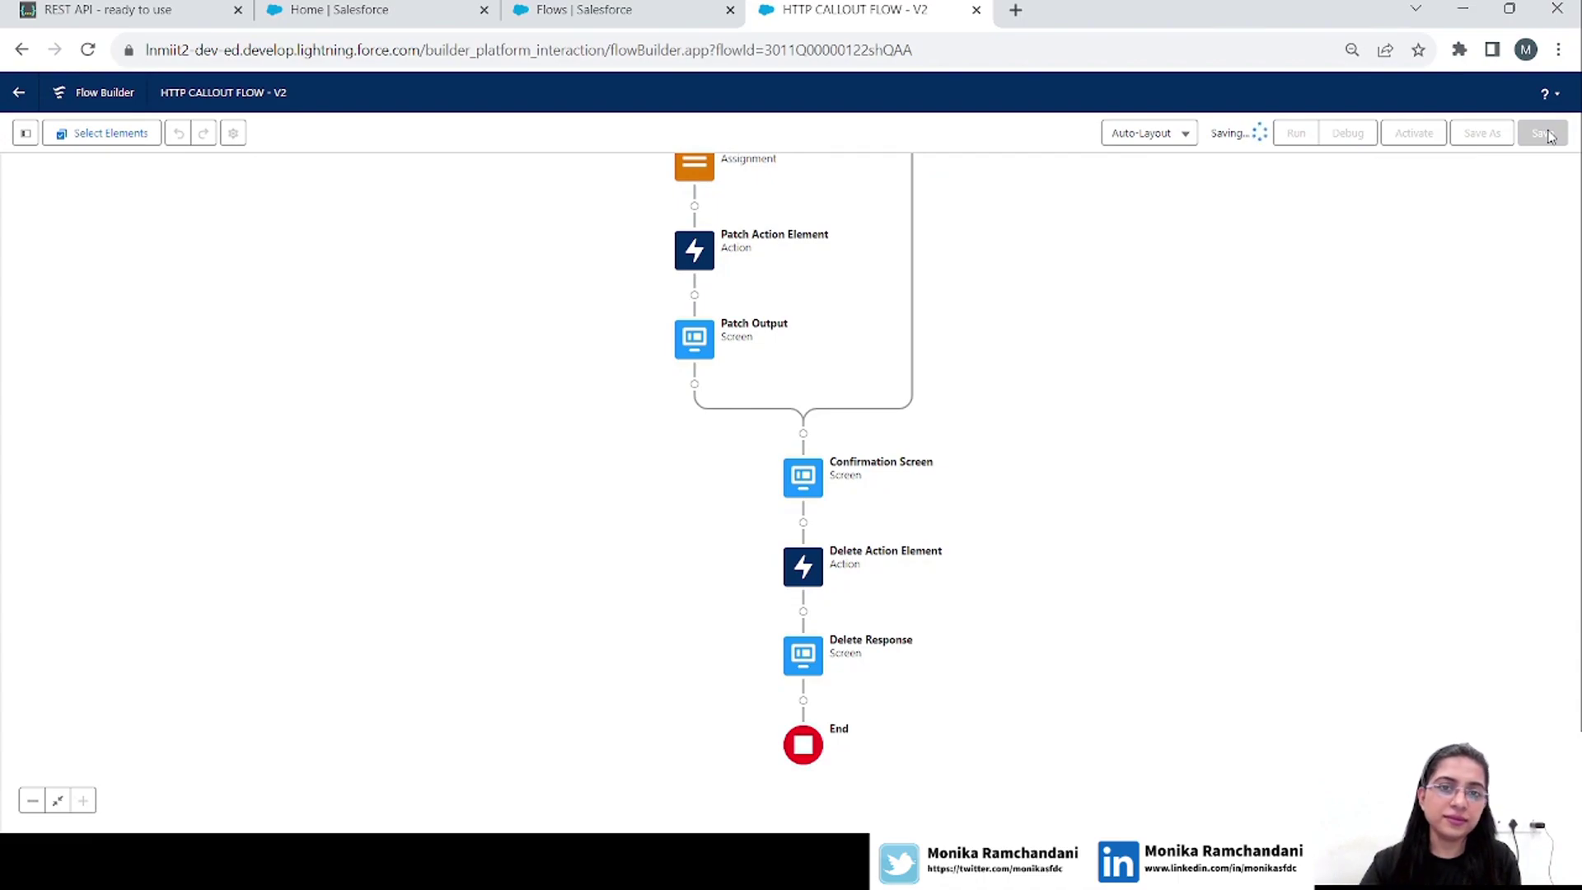
# Debug the saved flow with the default options, leaving Update Name unchecked, and proceed past the delete confirmation.
pyautogui.click(1346, 136)
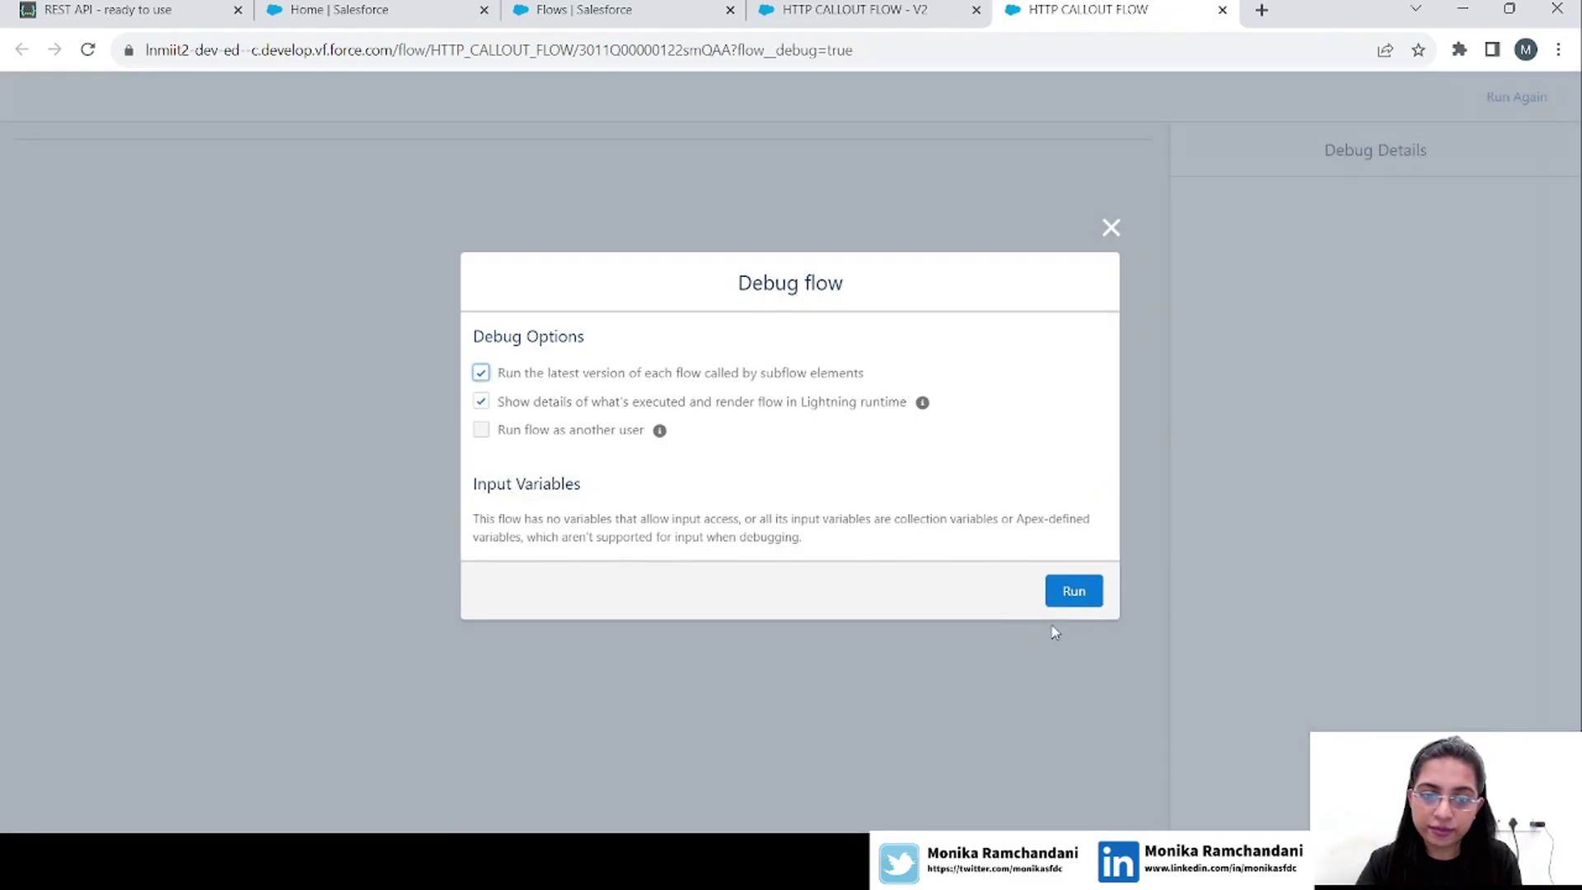
pyautogui.click(1071, 590)
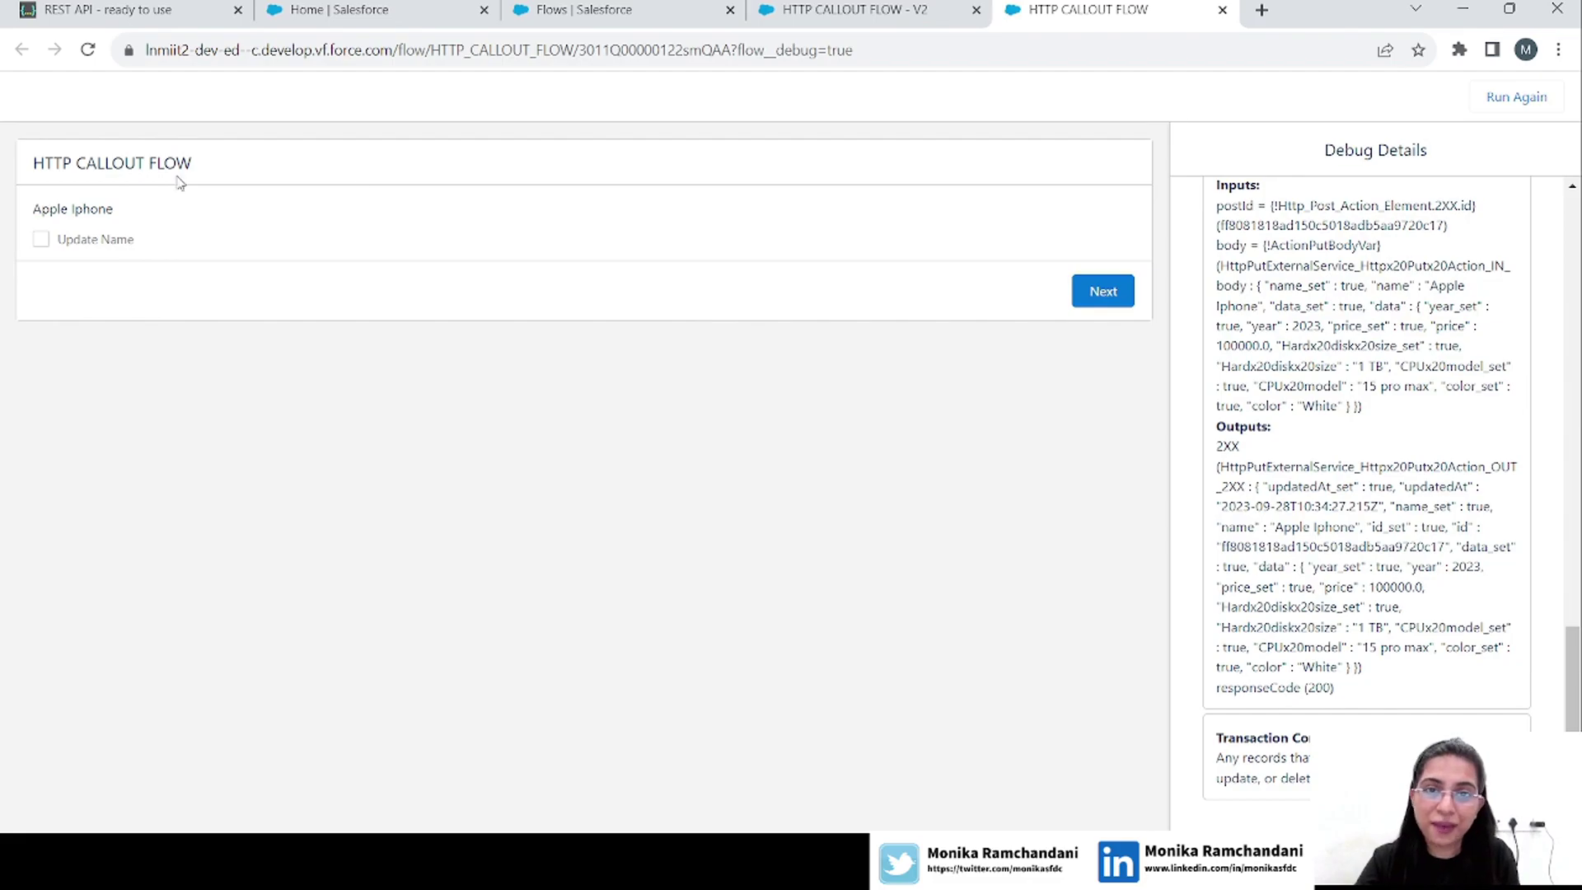
pyautogui.click(1110, 297)
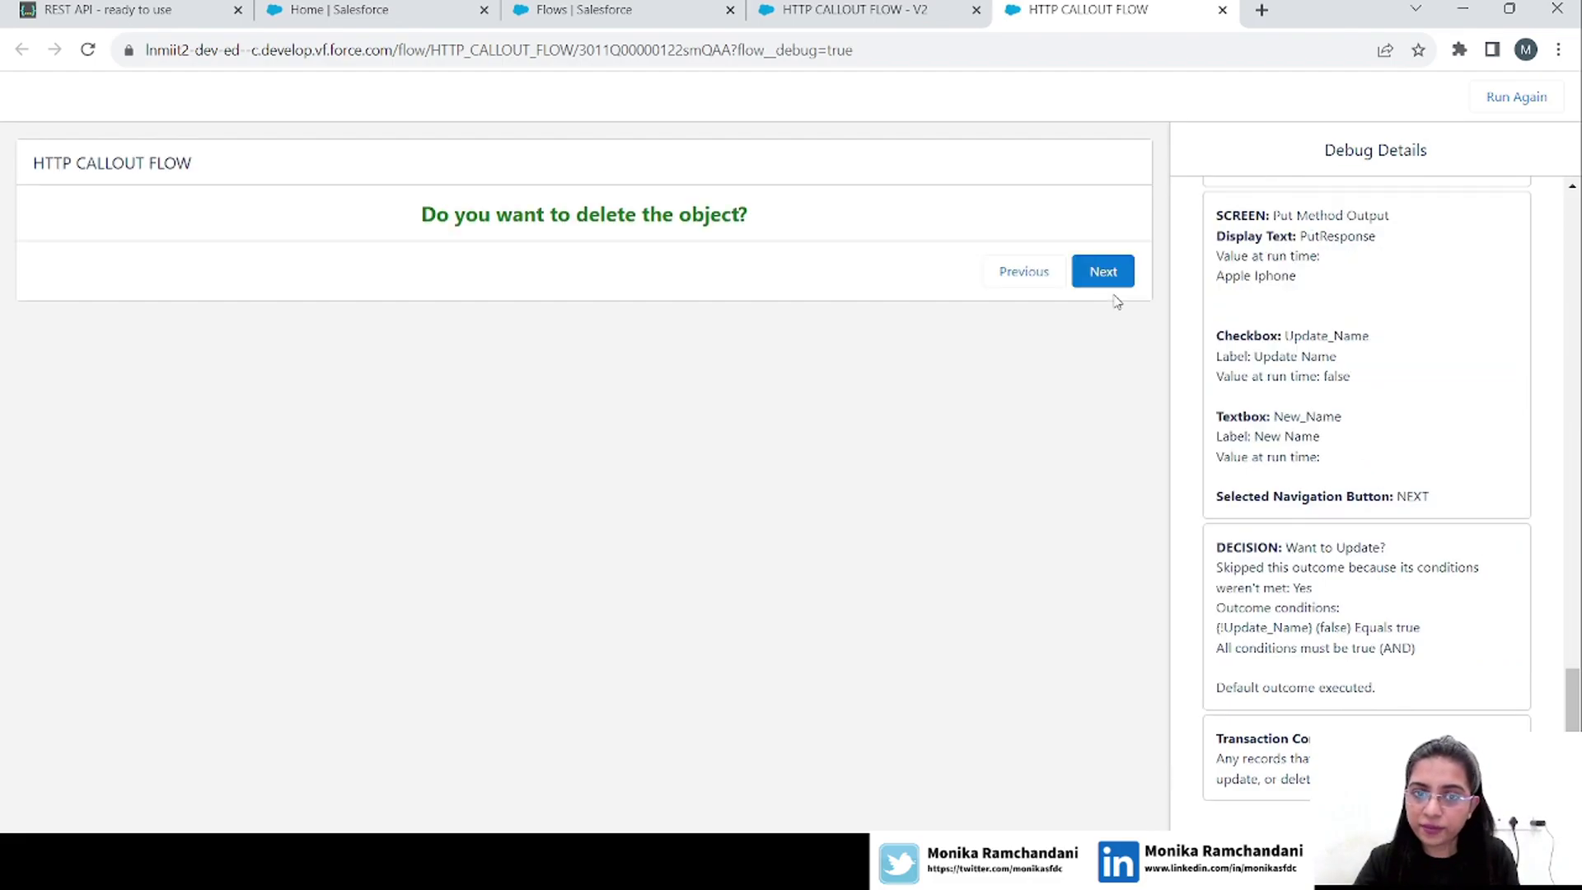
pyautogui.click(1106, 271)
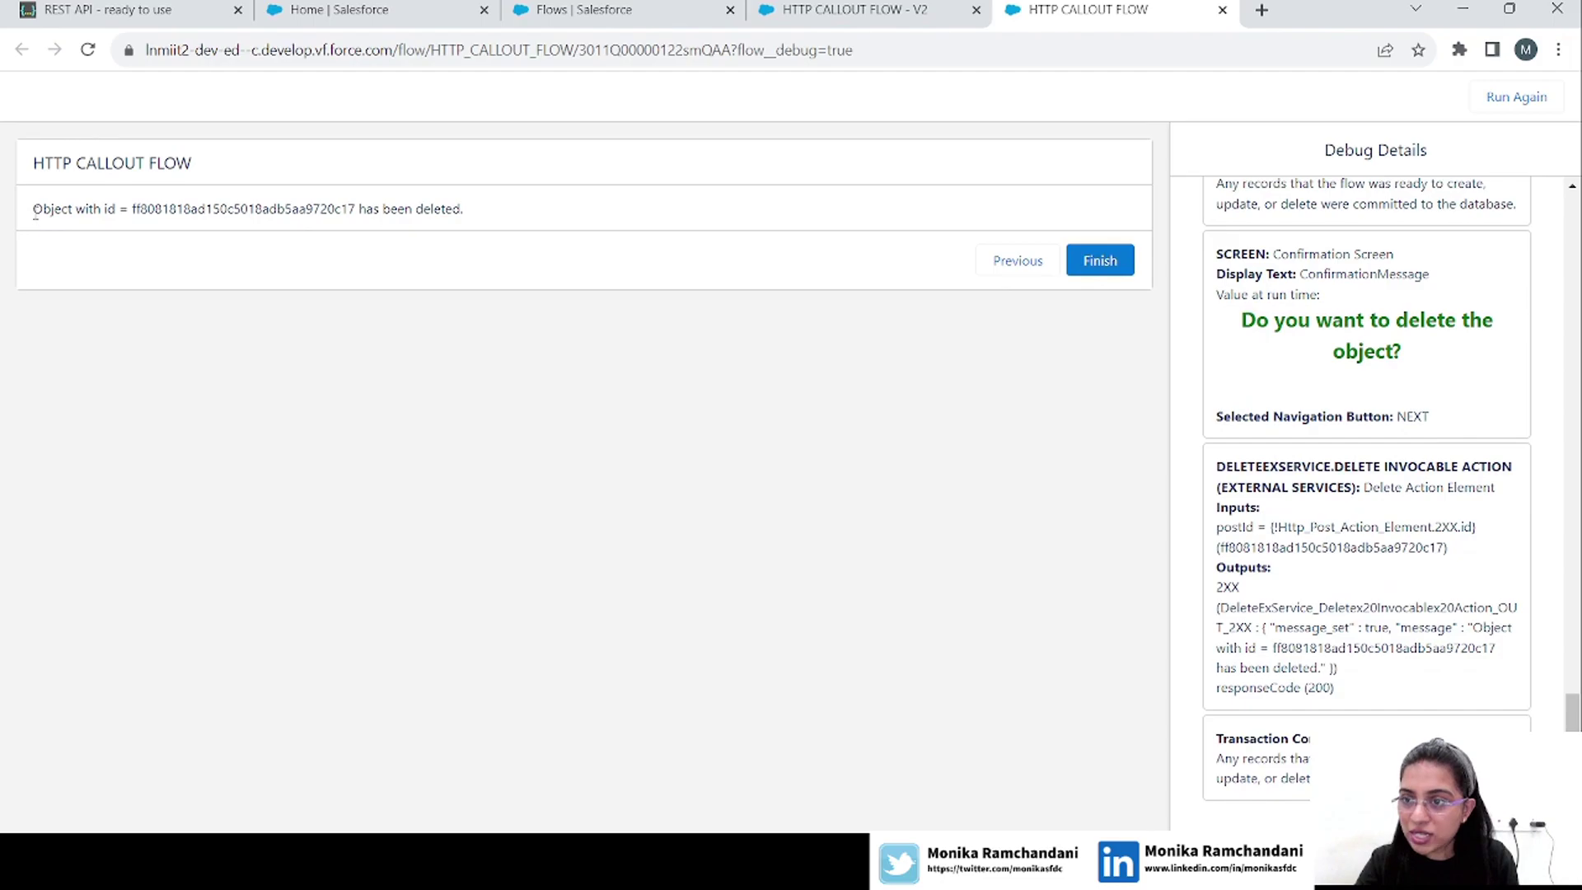
# Compare the deletion message on the flow's final screen with the sample DELETE response on restful-api.dev.
pyautogui.moveTo(32, 211); pyautogui.dragTo(535, 227)
pyautogui.click(190, 212)
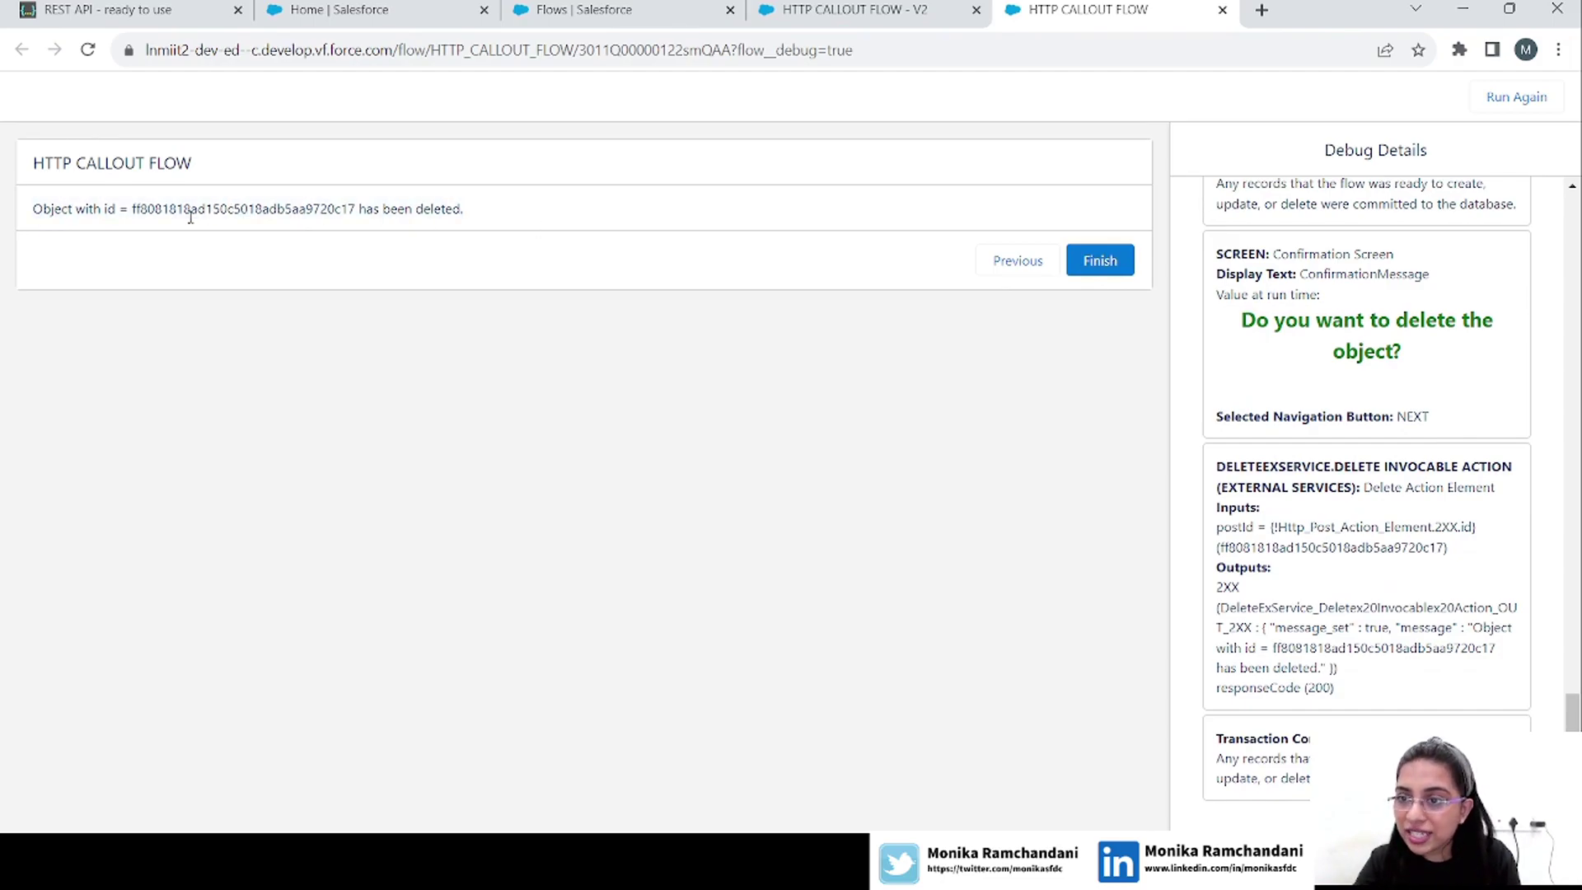
pyautogui.doubleClick(234, 211)
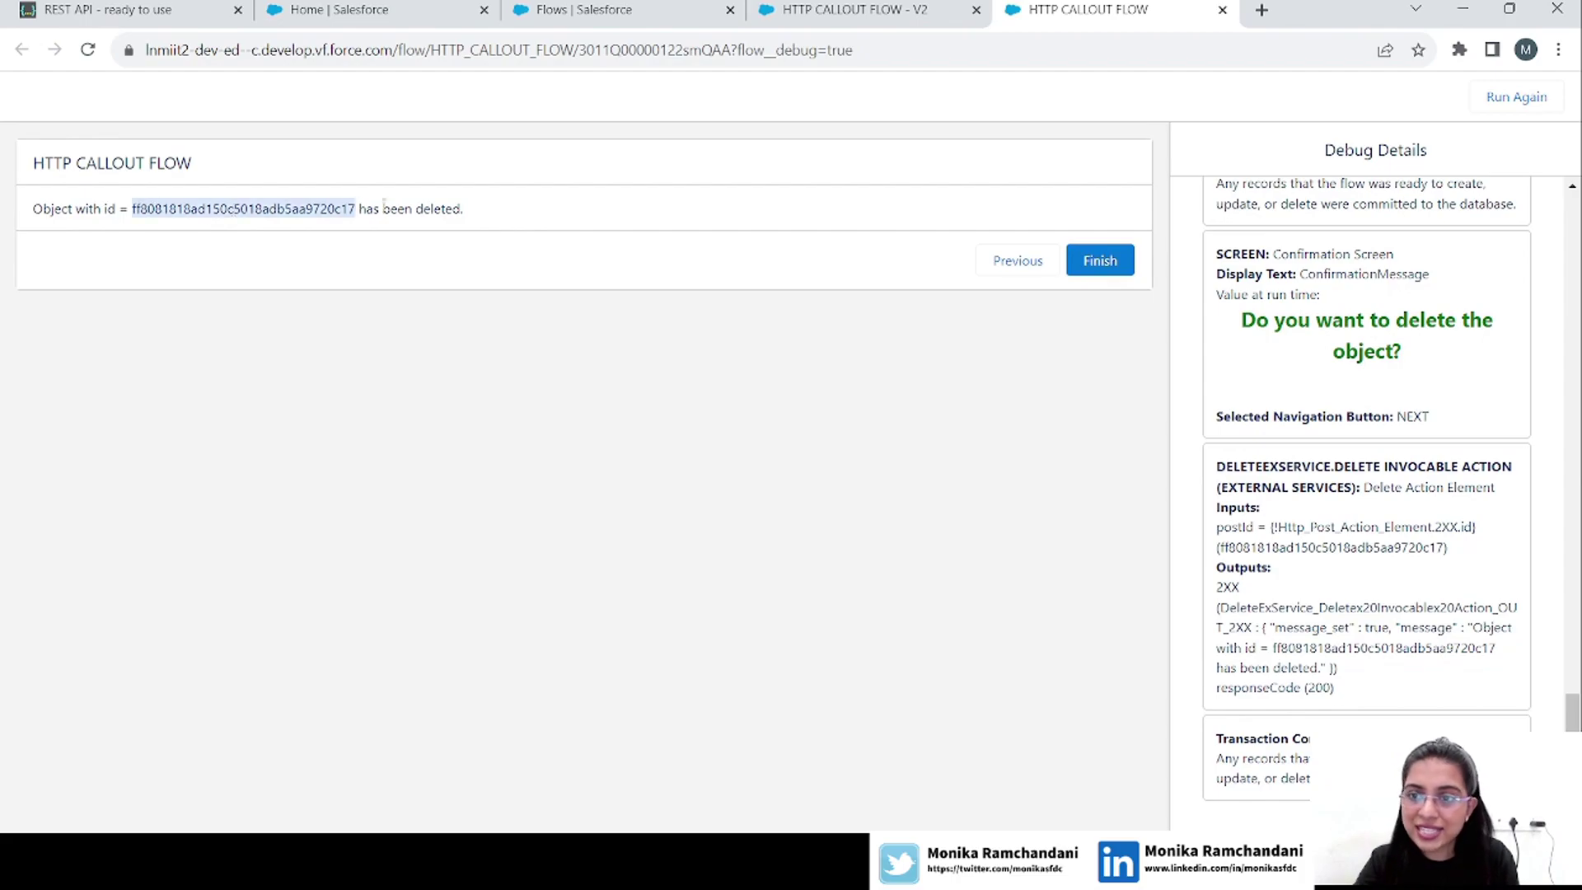
pyautogui.click(99, 8)
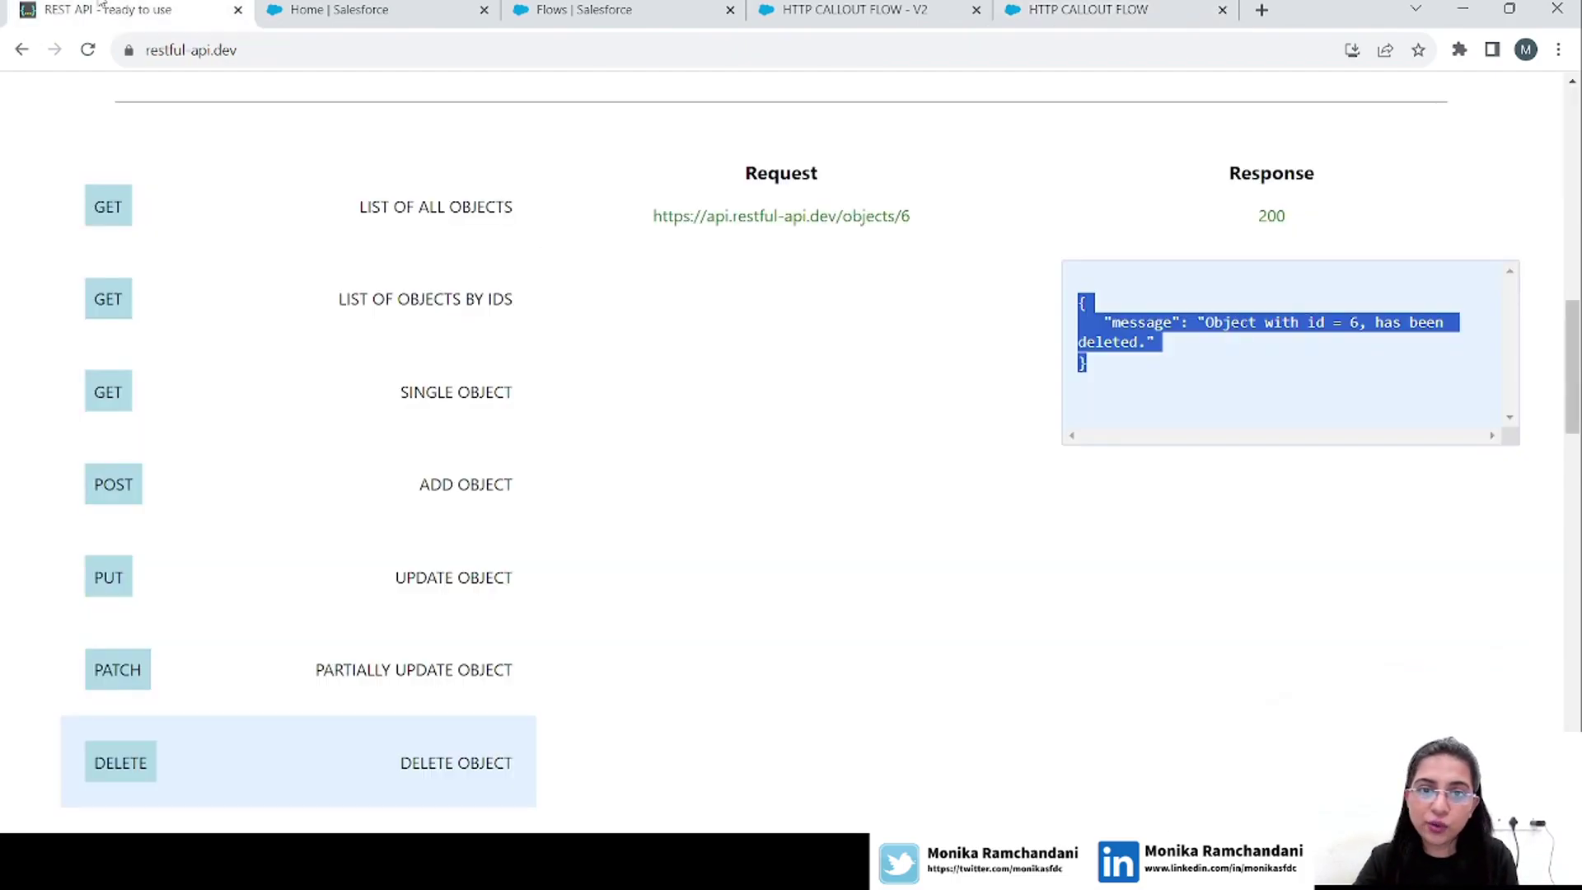
pyautogui.click(1141, 416)
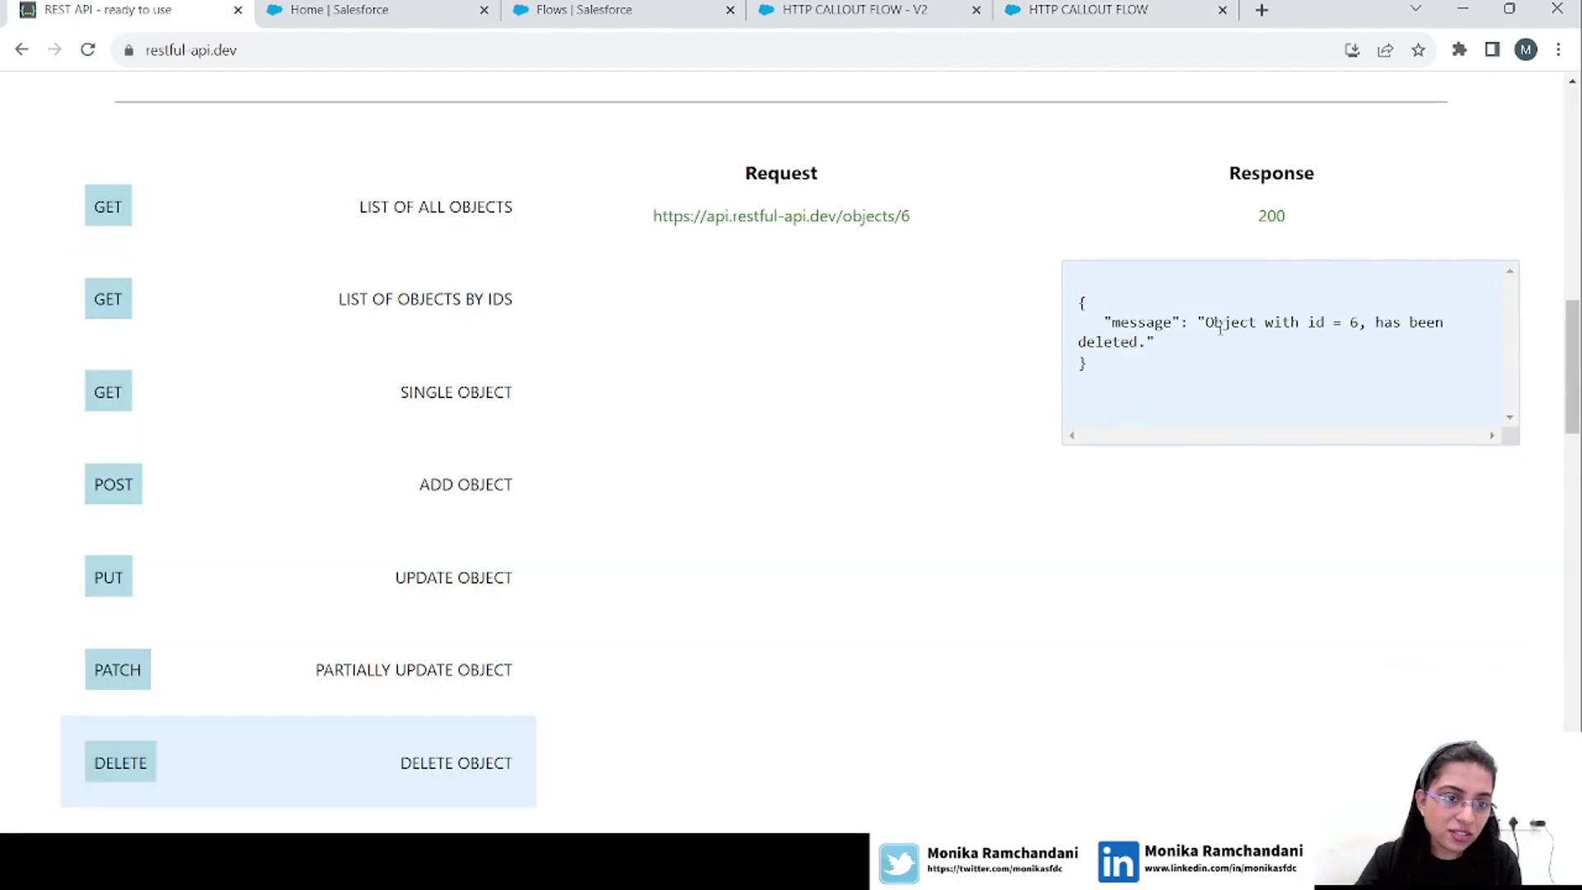
pyautogui.moveTo(1208, 328); pyautogui.dragTo(1202, 372)
pyautogui.click(1086, 8)
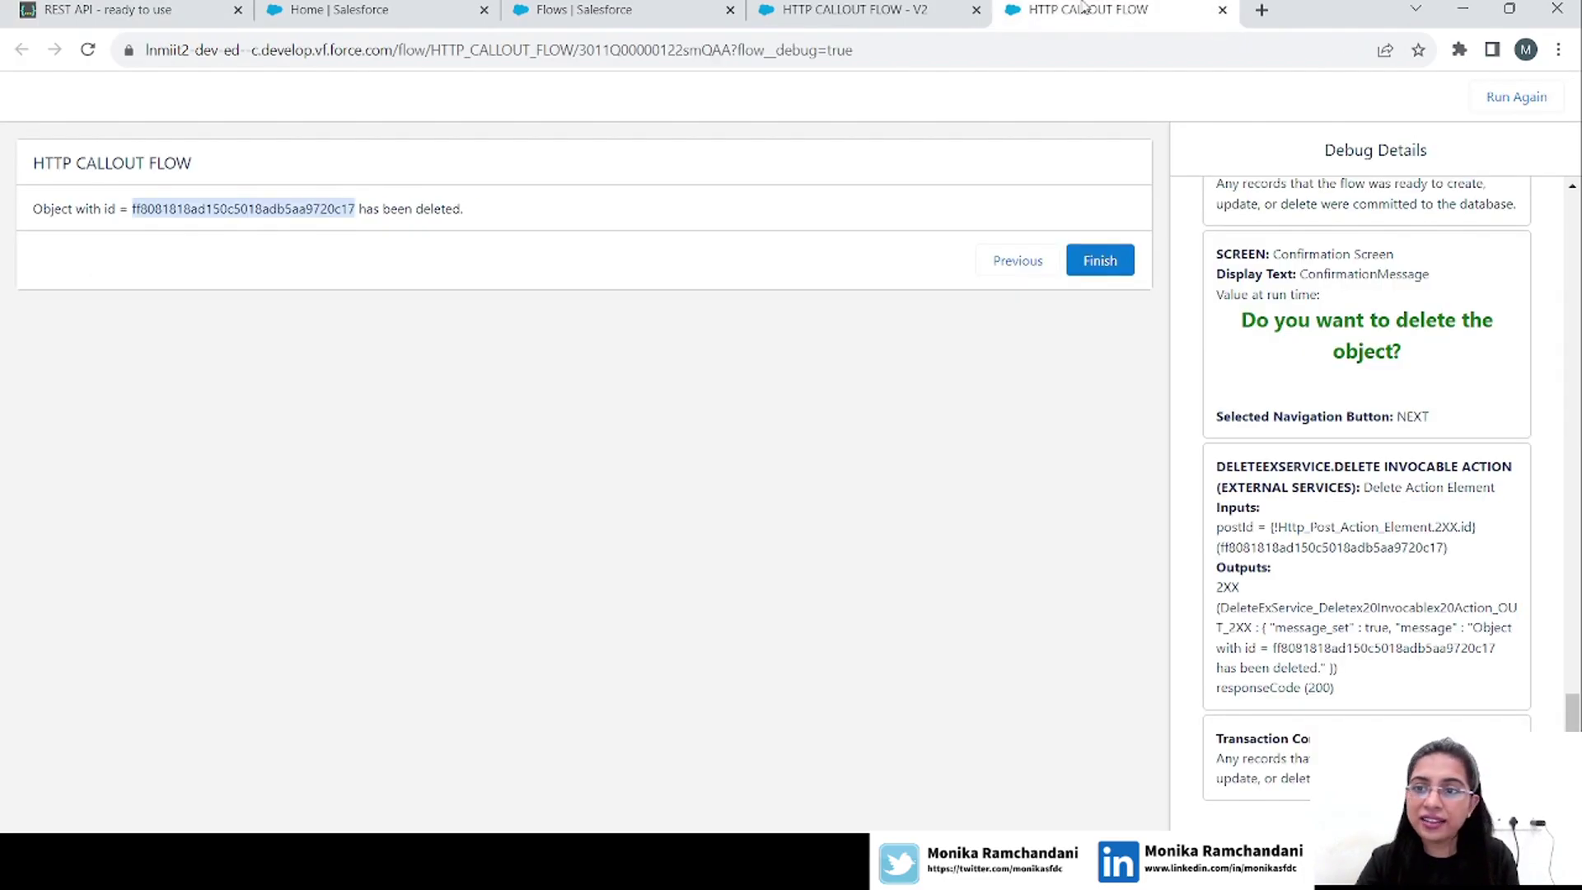
pyautogui.click(539, 221)
pyautogui.moveTo(539, 221); pyautogui.dragTo(5, 227)
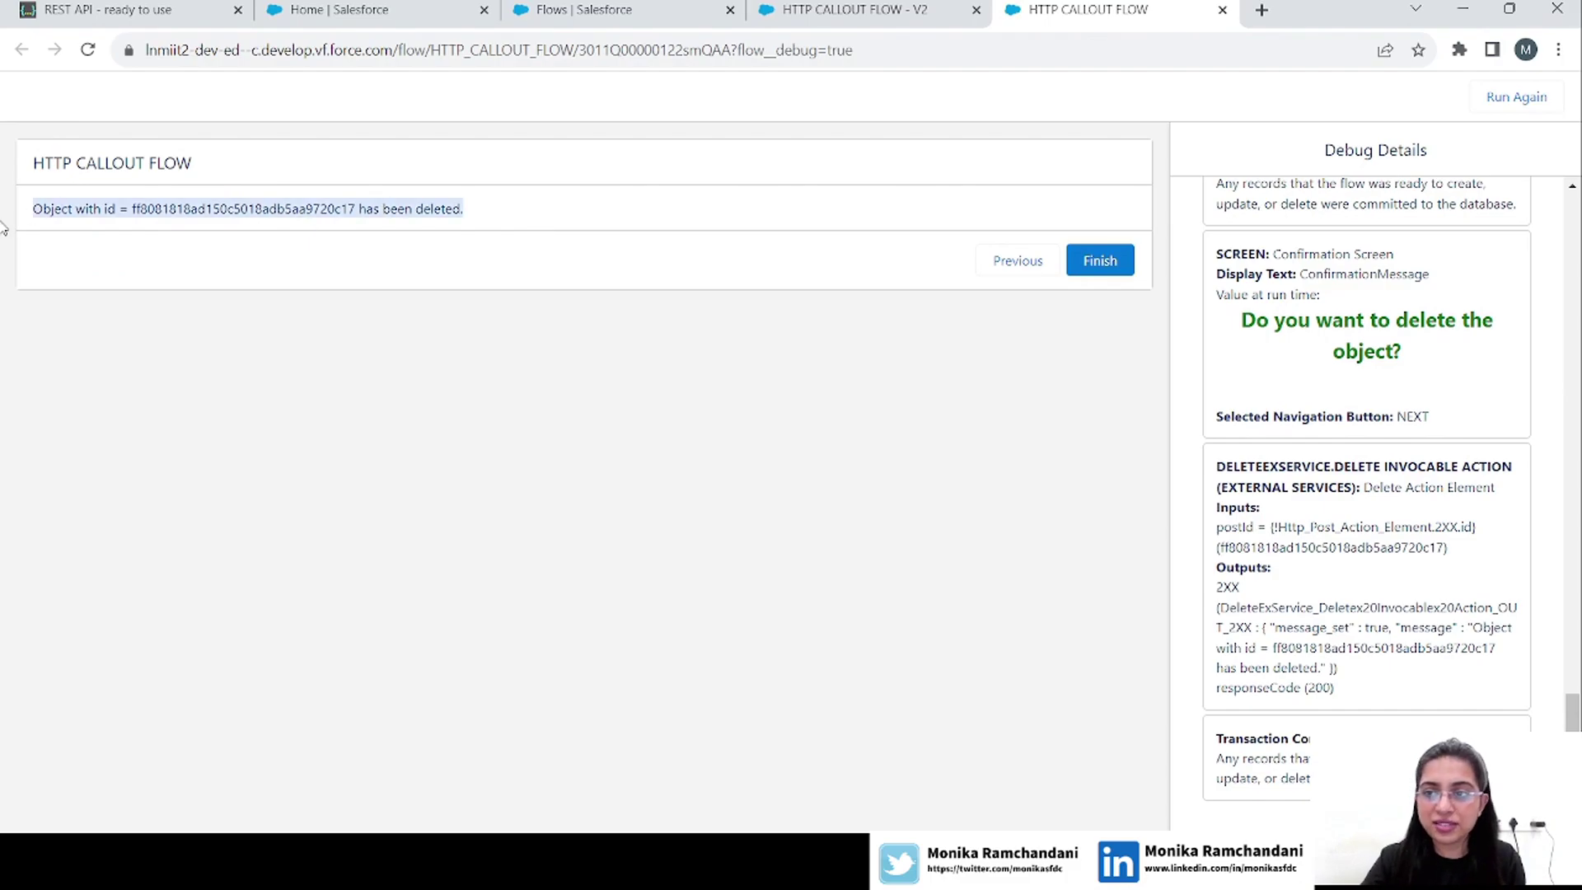
pyautogui.click(501, 197)
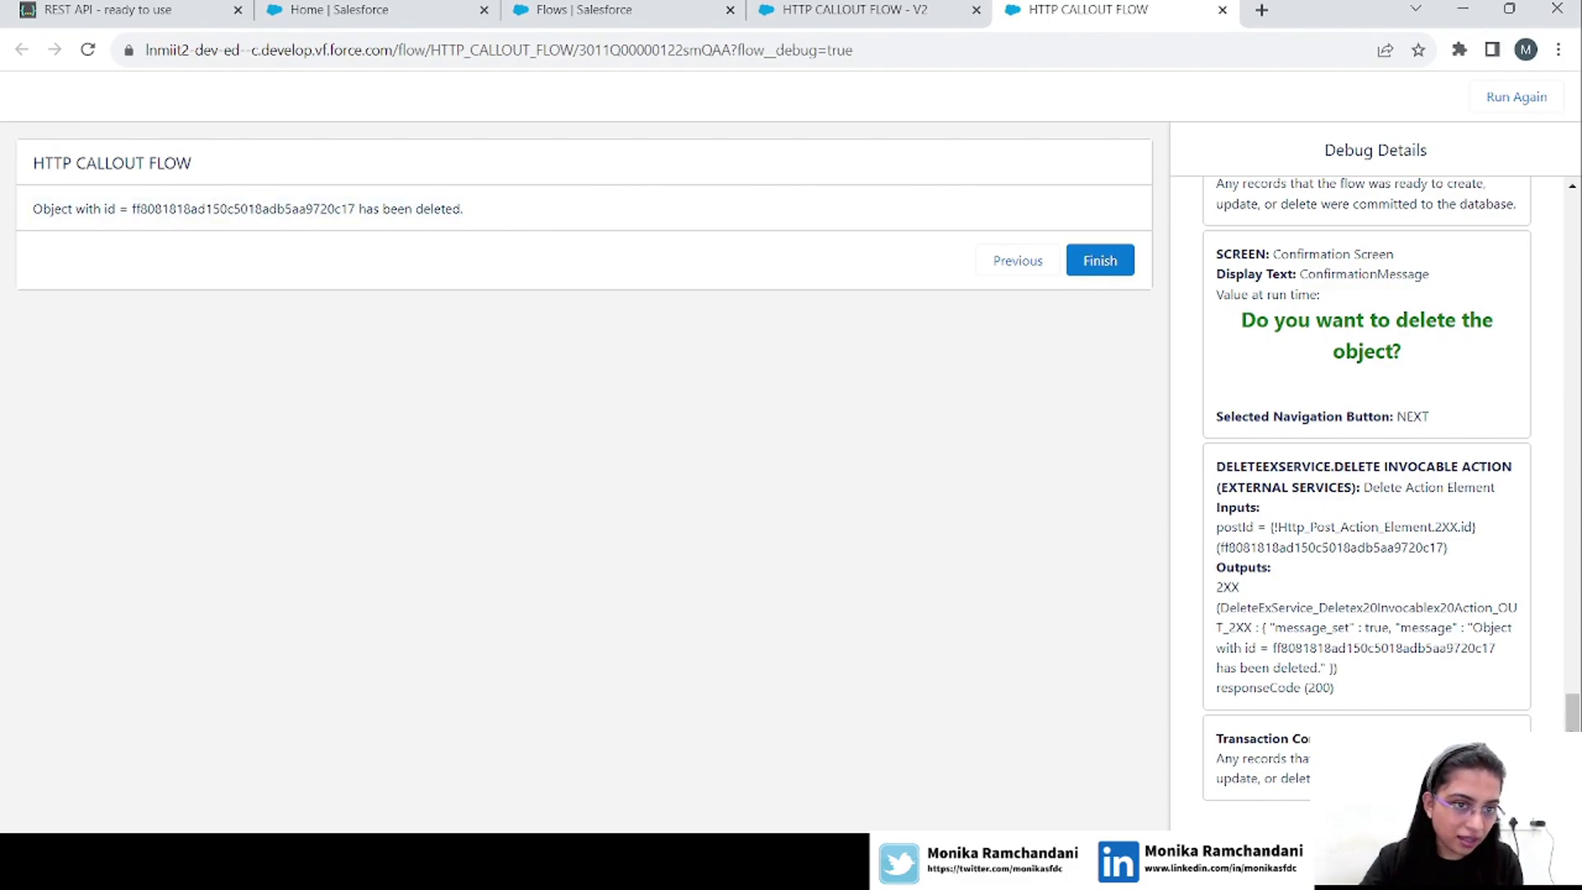
# Examine the Confirmation Screen entry and Delete Action Element's postId input and message output in the debug details.
pyautogui.scroll(3, 1212, 451)
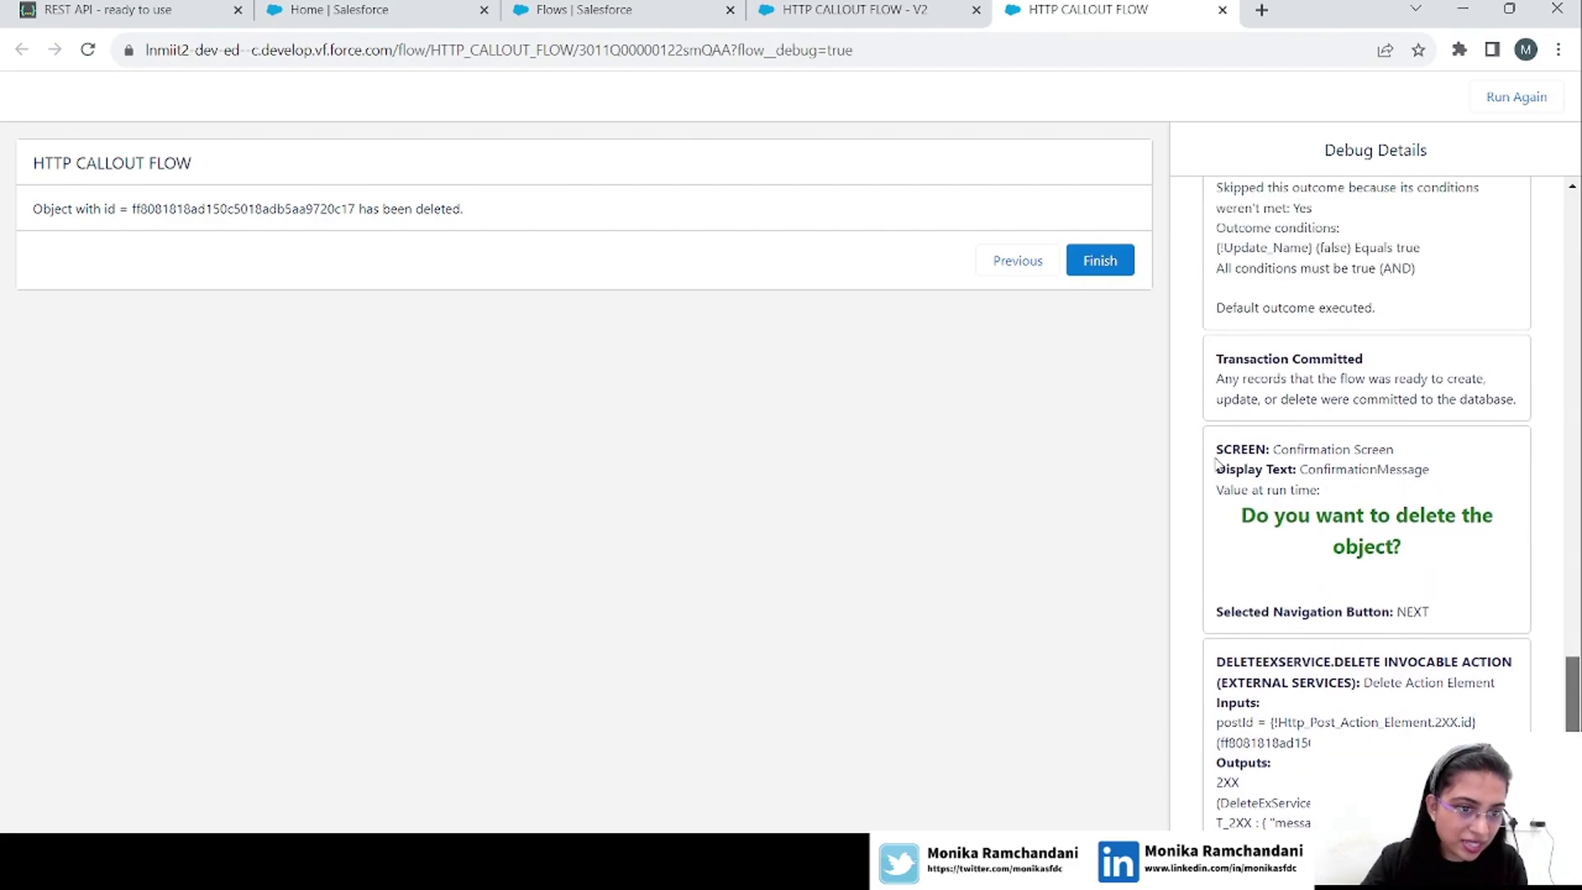
pyautogui.moveTo(1211, 452); pyautogui.dragTo(1430, 611)
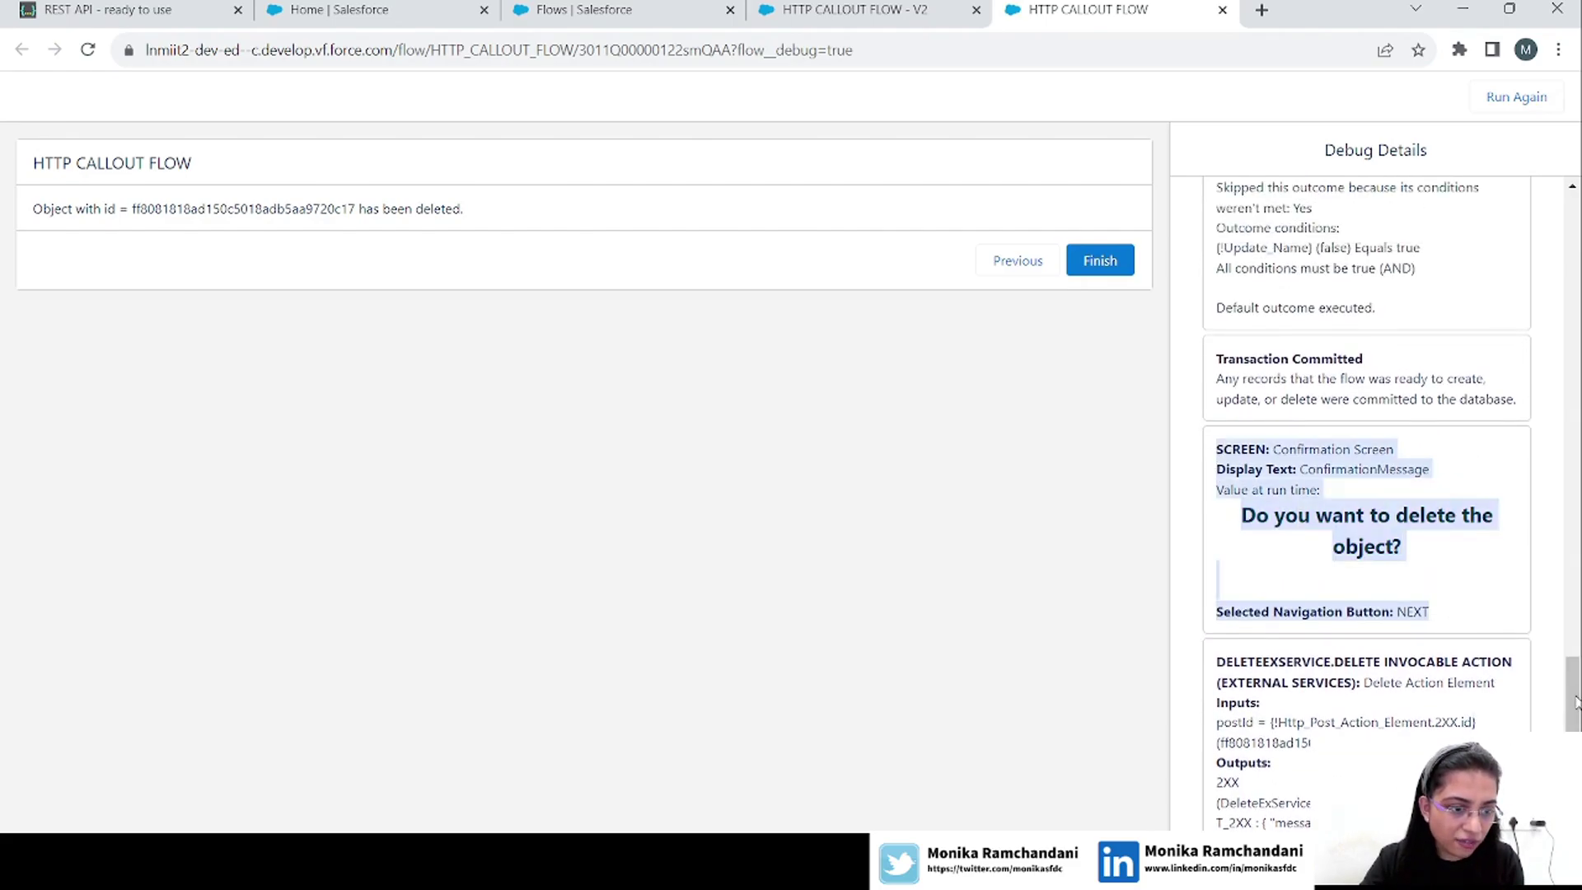
pyautogui.scroll(-3, 1573, 700)
pyautogui.moveTo(1214, 468); pyautogui.dragTo(1363, 518)
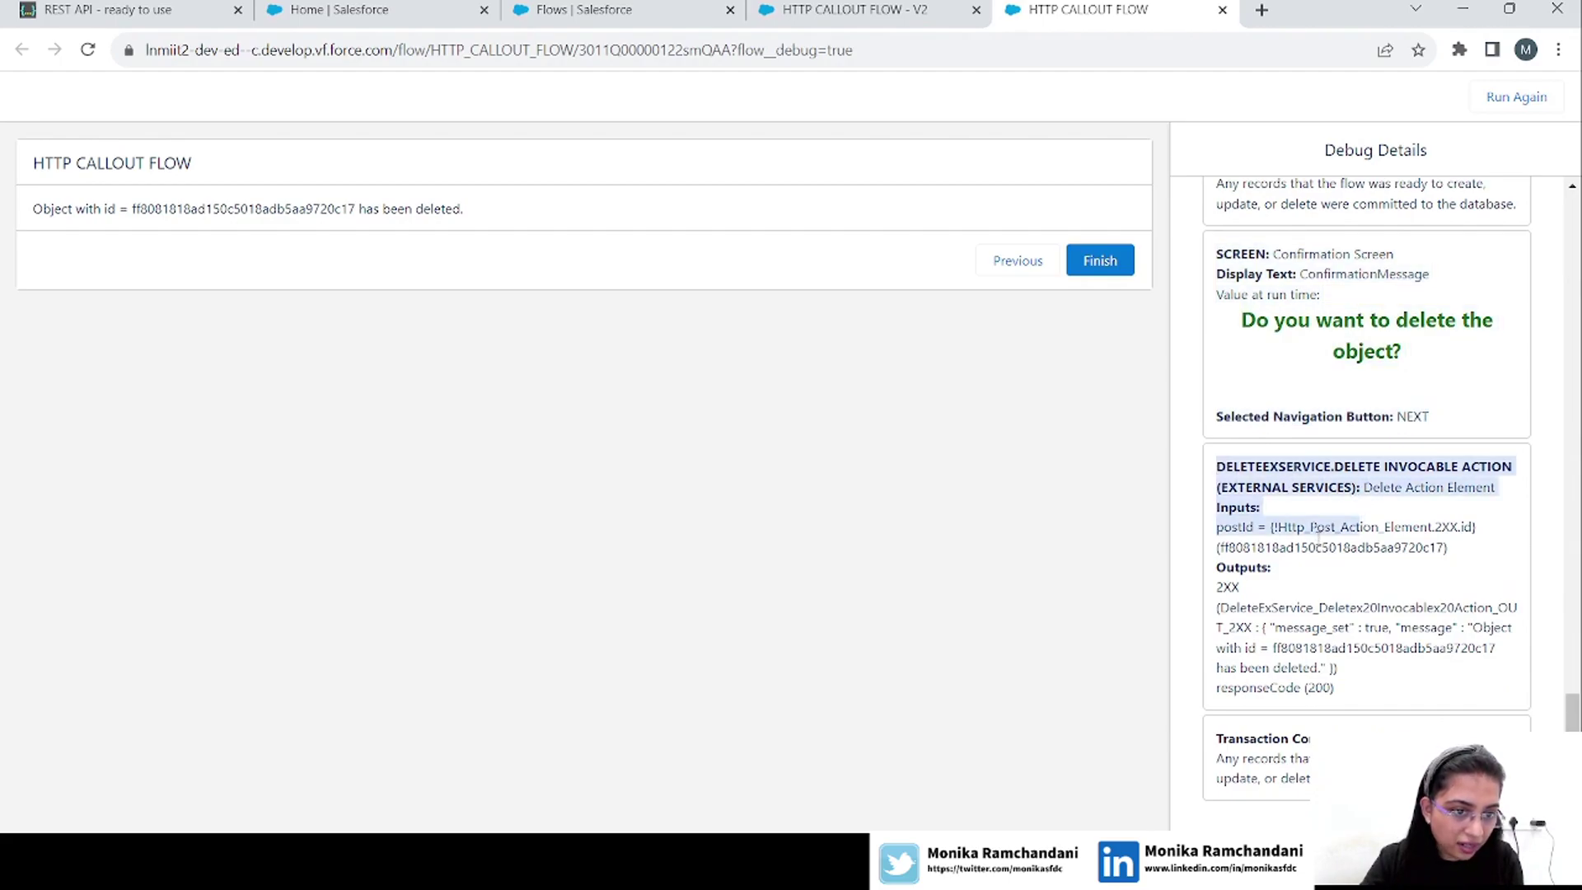
pyautogui.click(1317, 533)
pyautogui.doubleClick(1361, 551)
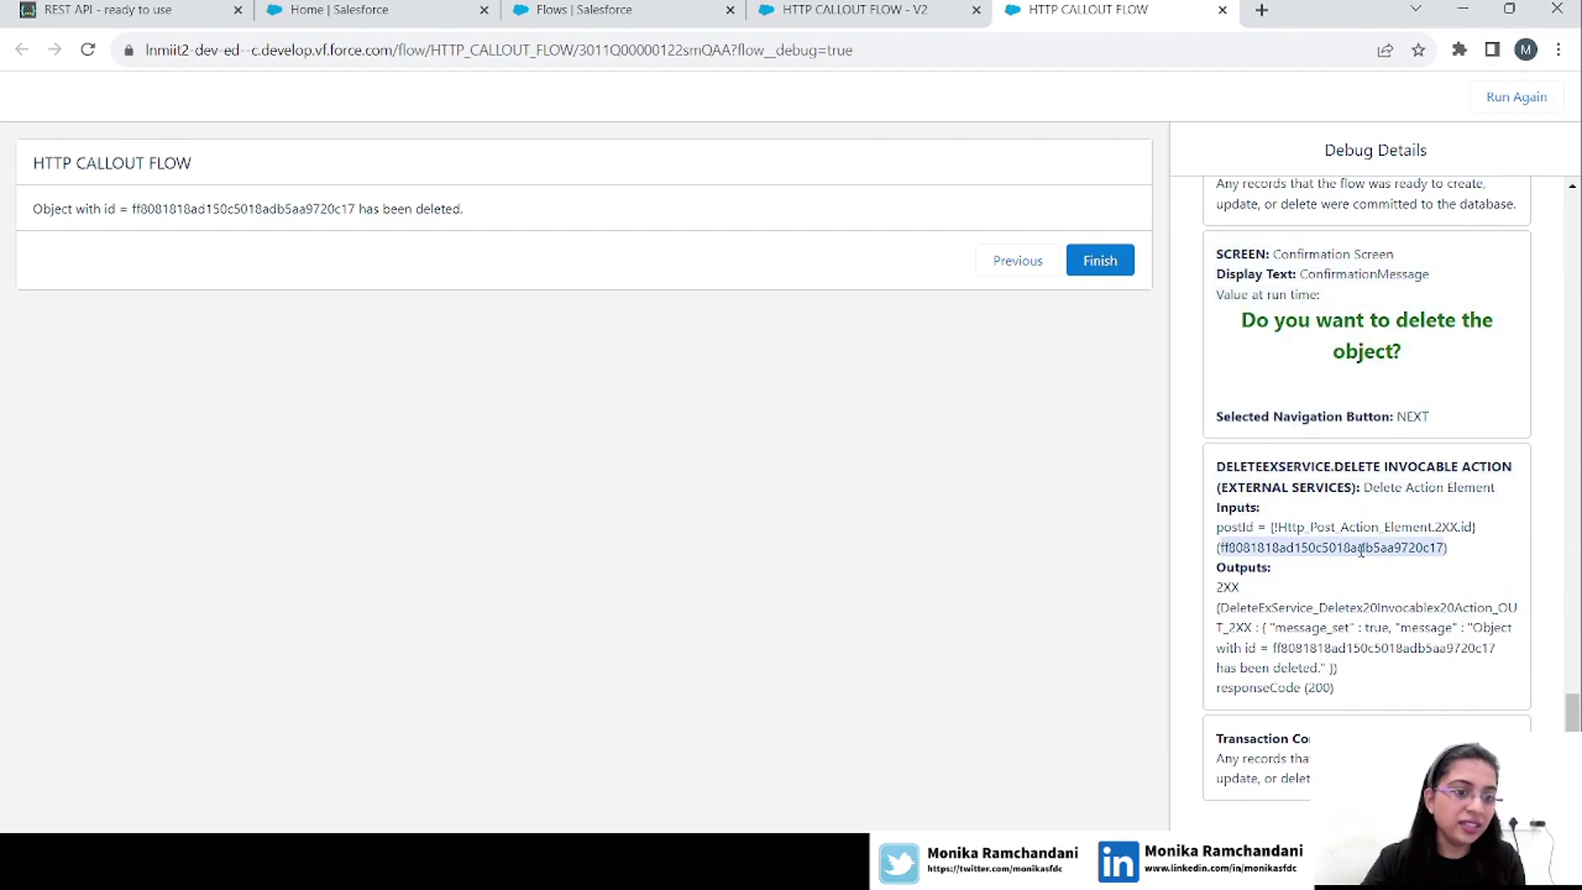
pyautogui.click(1343, 671)
pyautogui.moveTo(1340, 669); pyautogui.dragTo(1397, 630)
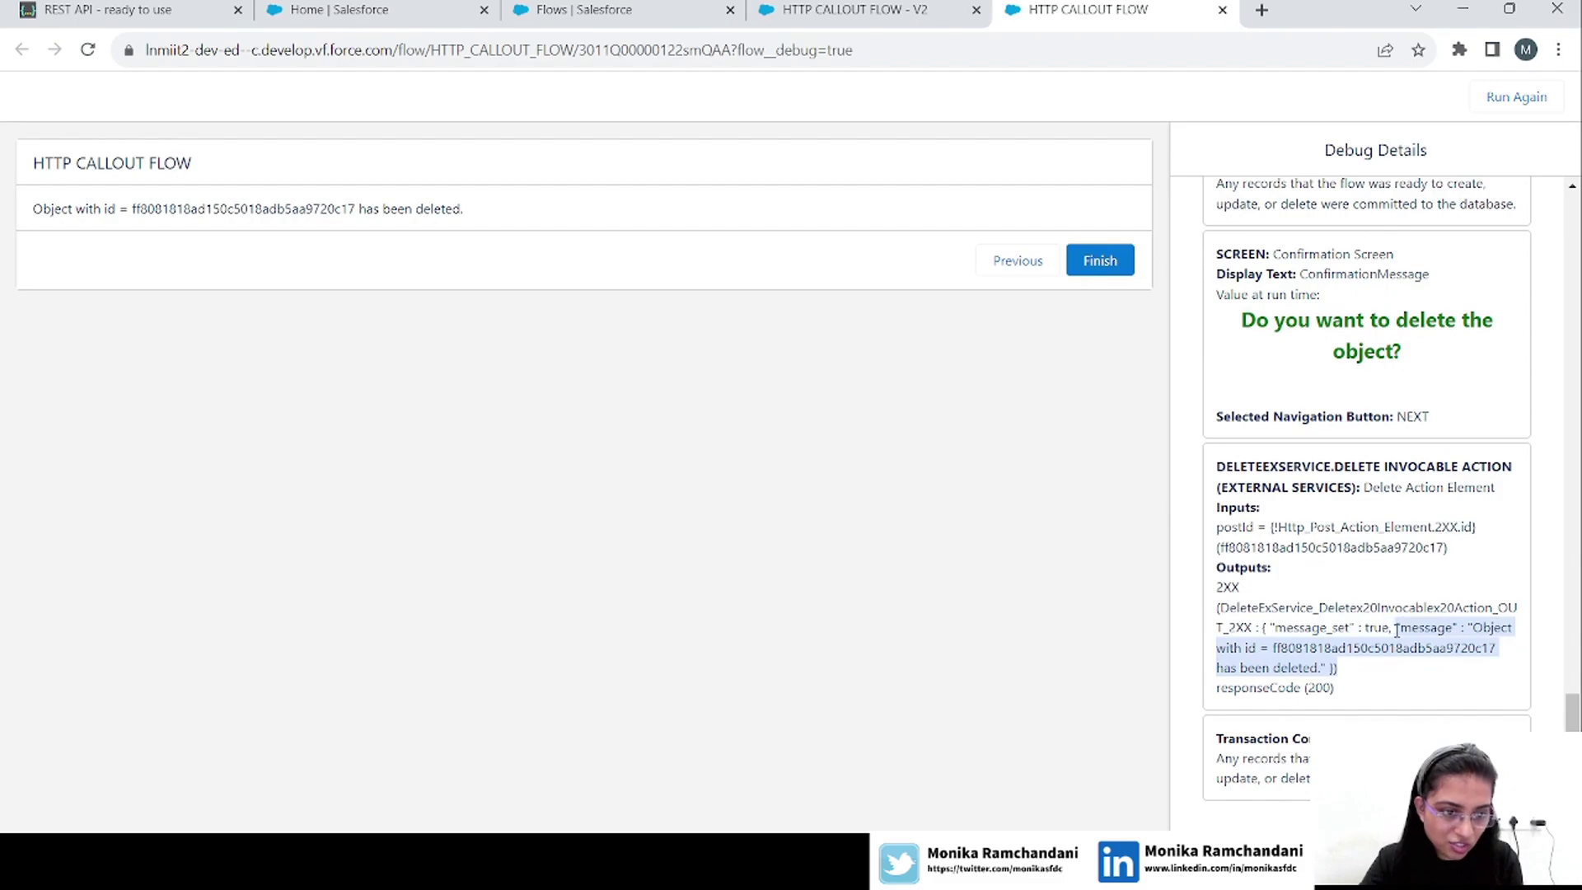